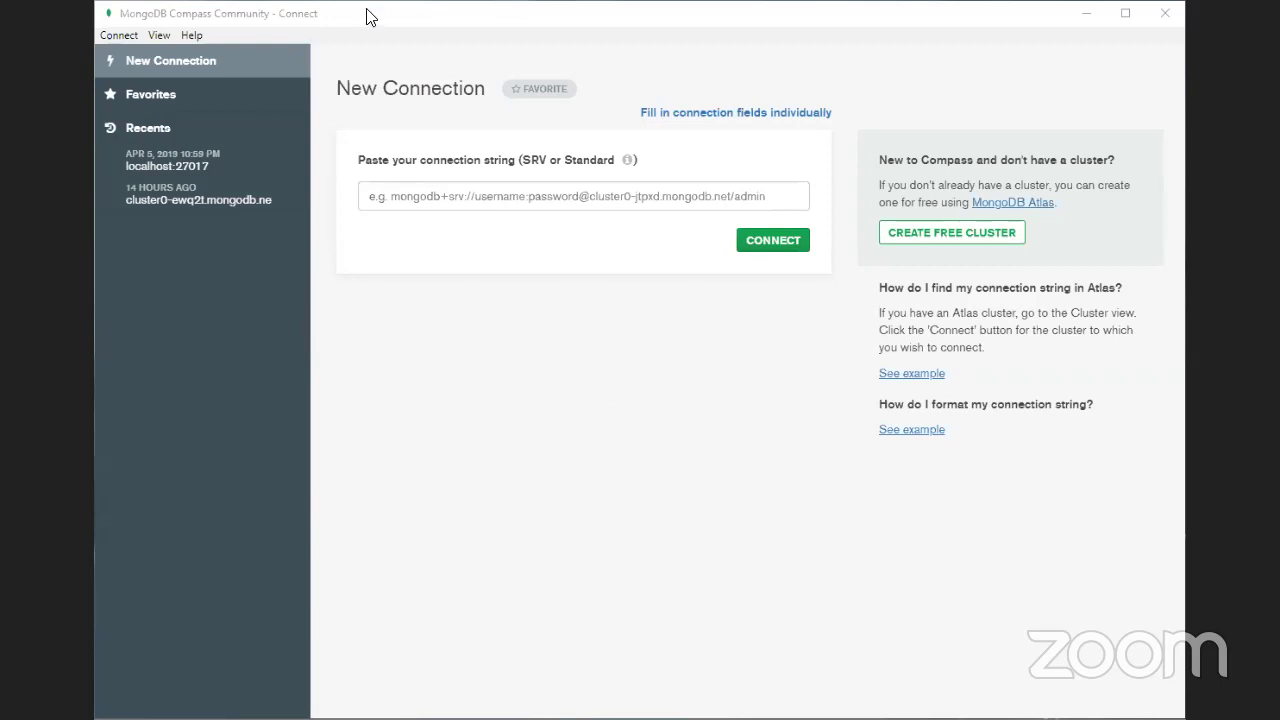
Save the recent cluster0 connection to favorites under the name MongoDB Atlas with the light blue color.
left_click(99, 161)
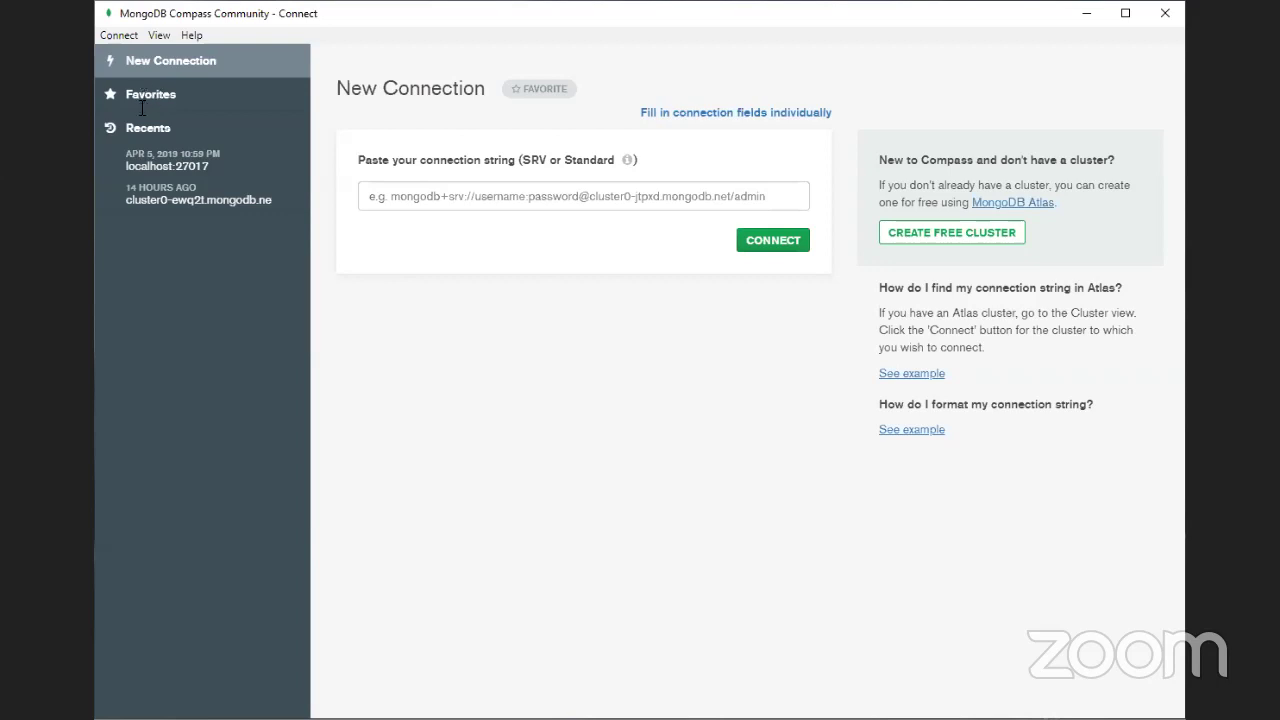
left_click(203, 200)
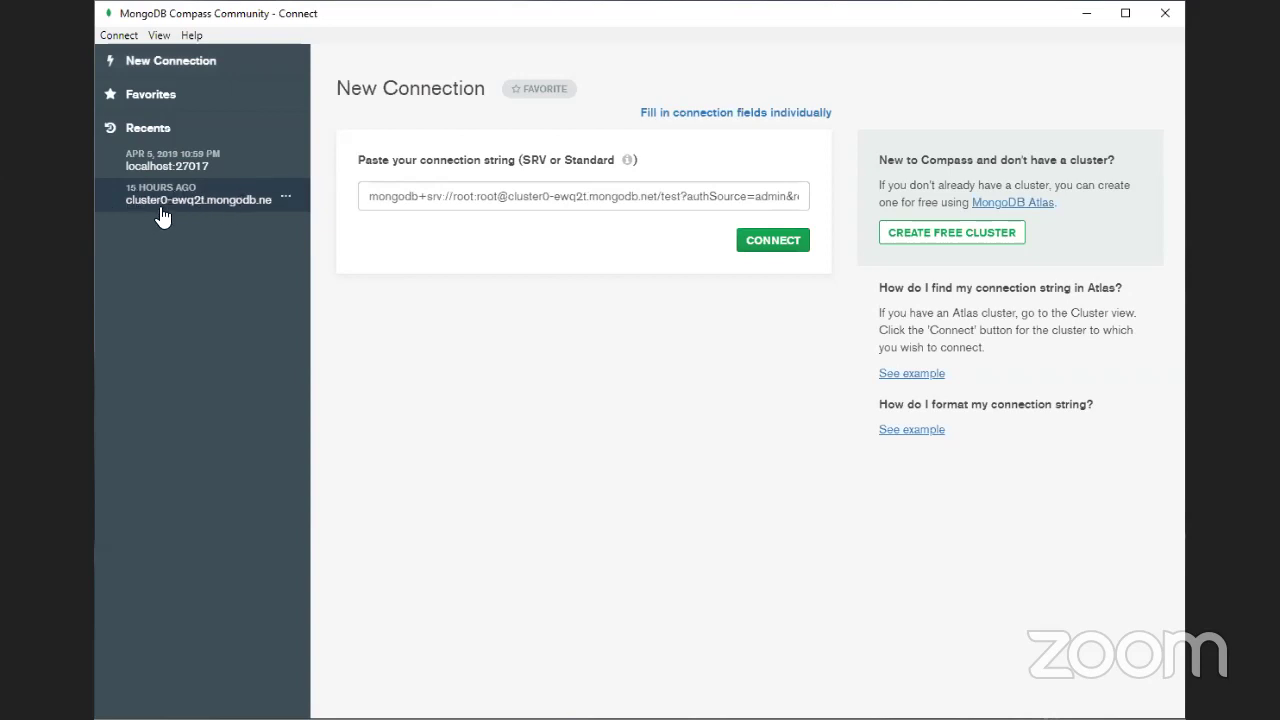
left_click(245, 210)
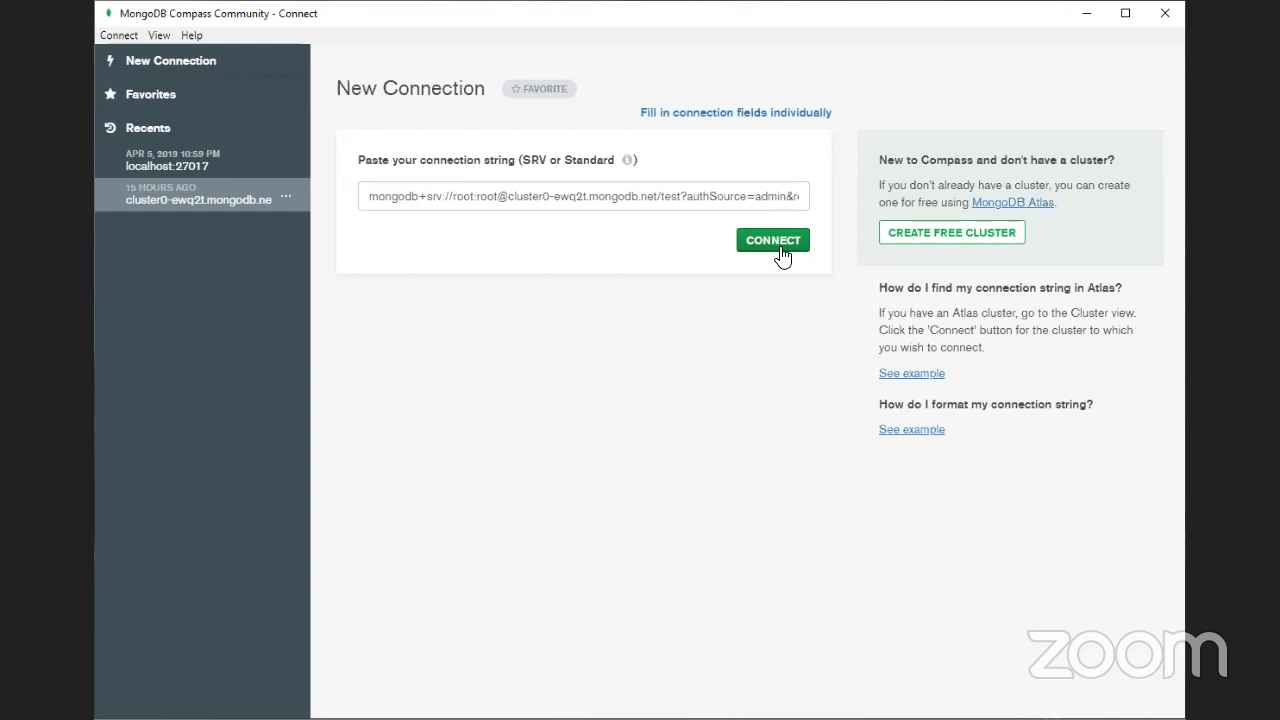
left_click(542, 88)
left_click_drag(532, 206, 290, 226)
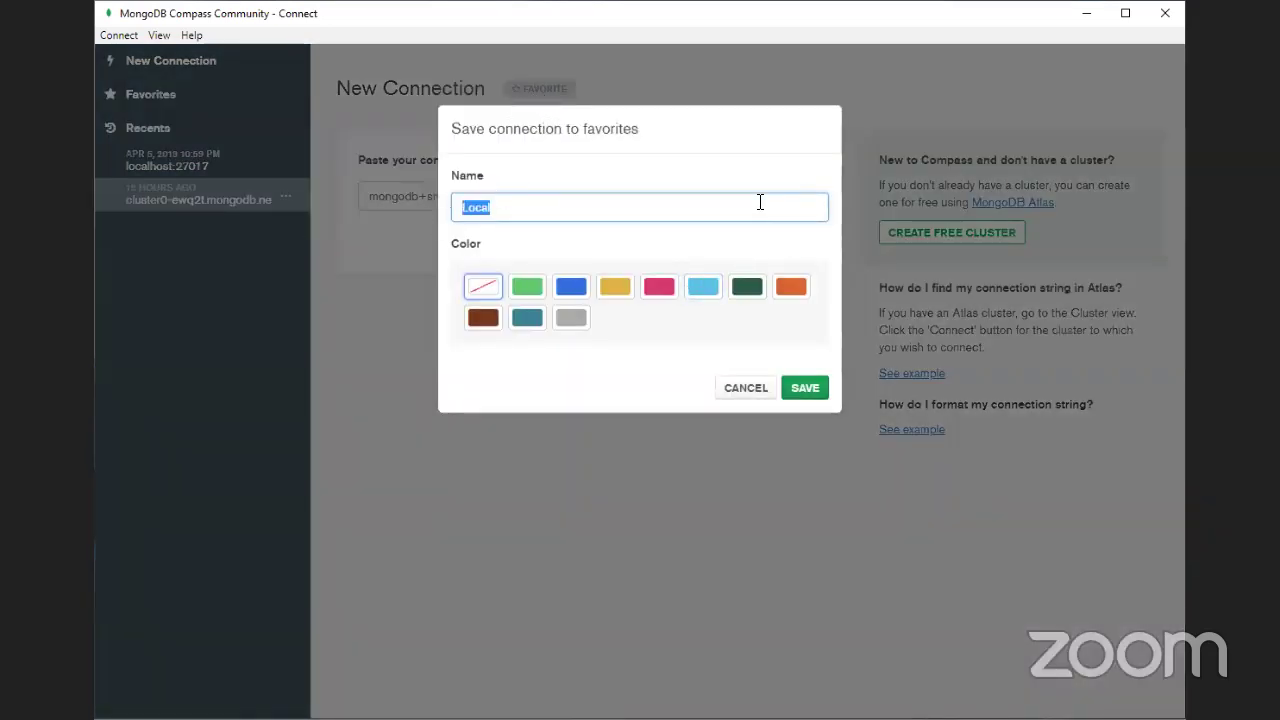
type("MongoDB Atlas")
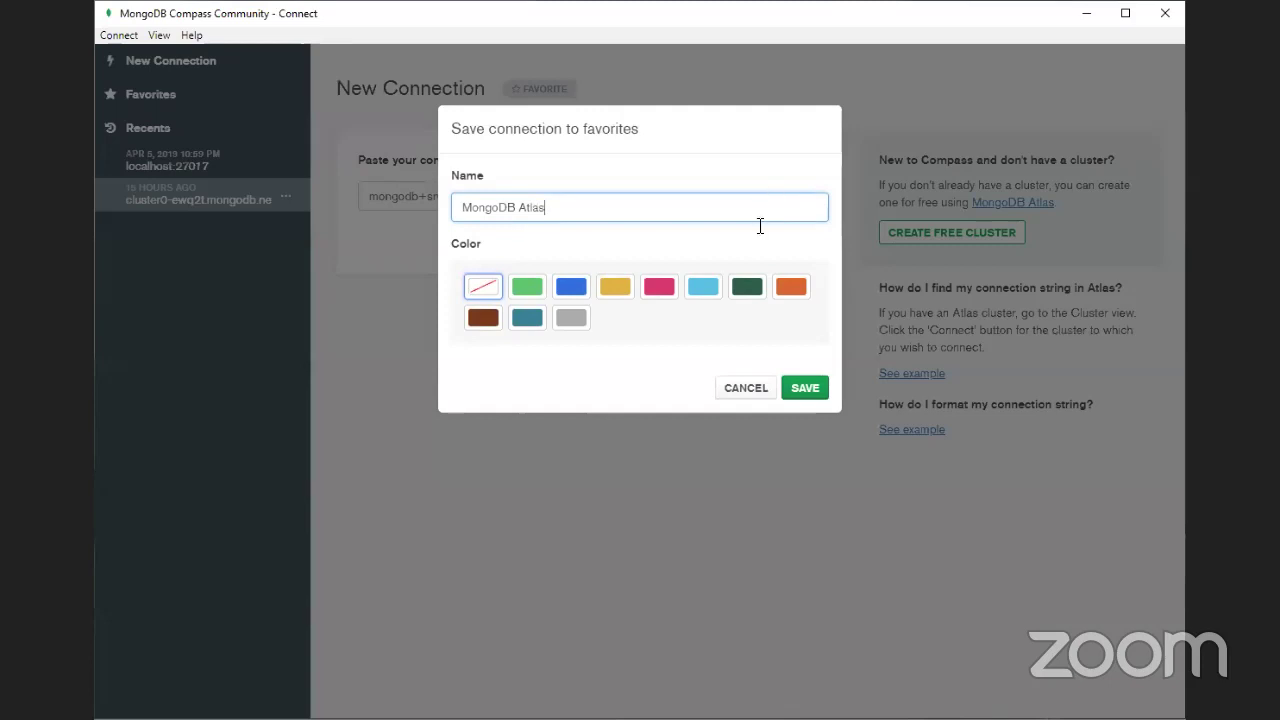
left_click(695, 292)
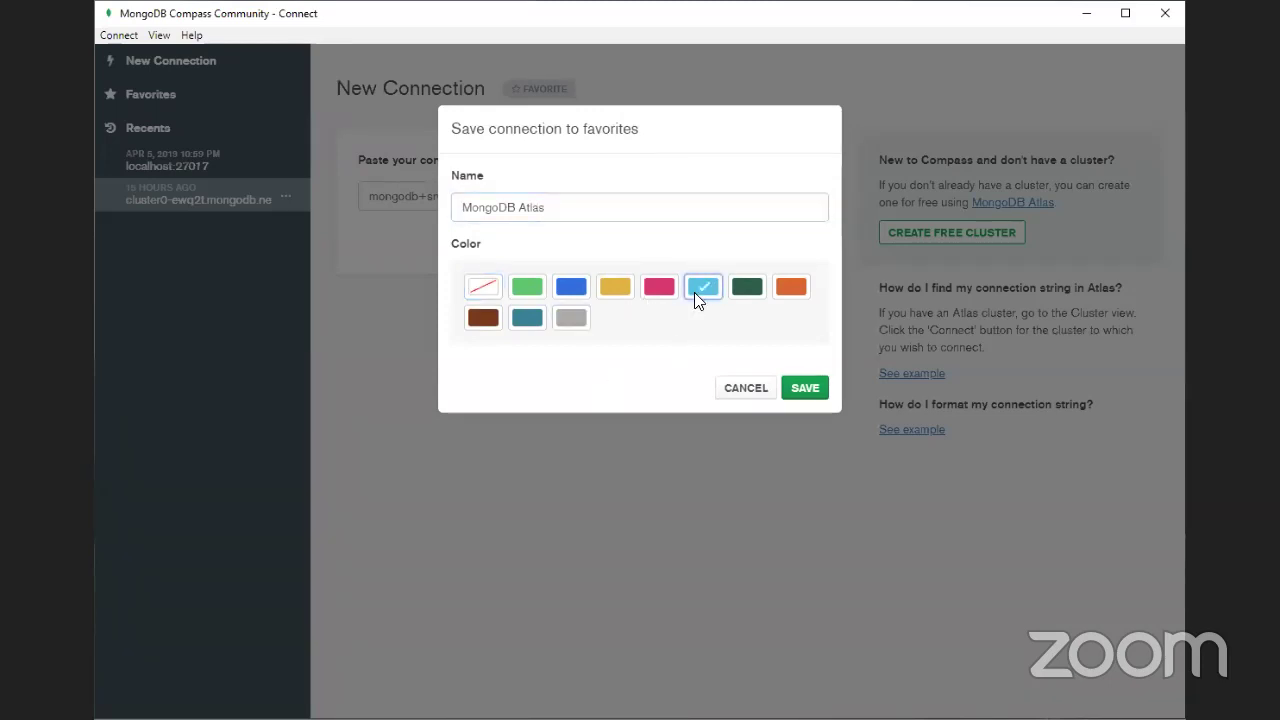
left_click(805, 389)
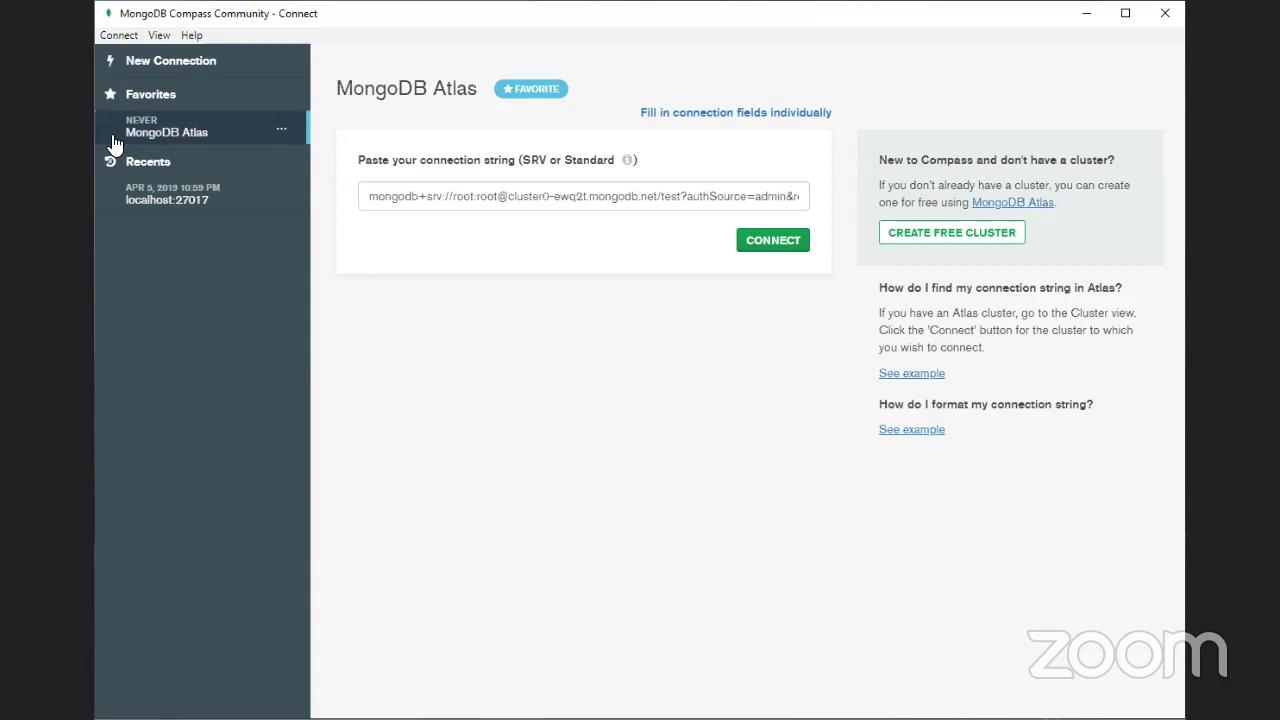
Connect to the MongoDB Atlas favorite and create a collection named tmp in the coco database.
left_click(770, 241)
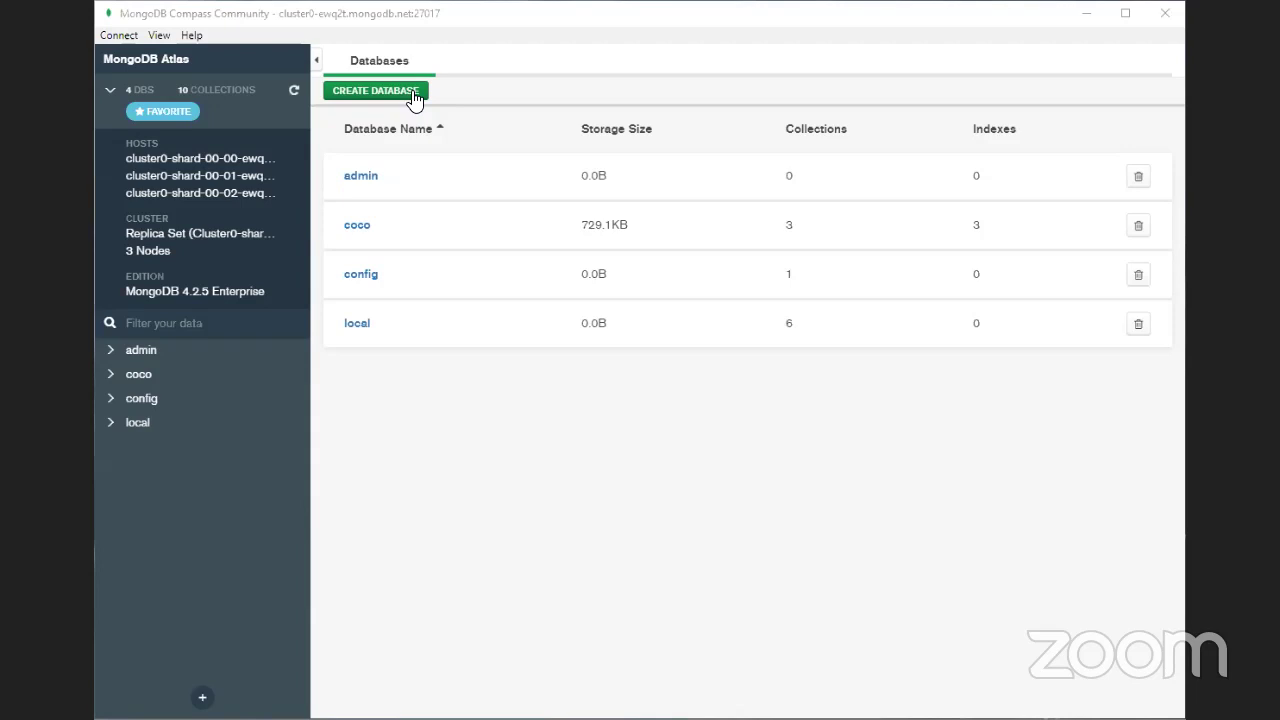
left_click(360, 229)
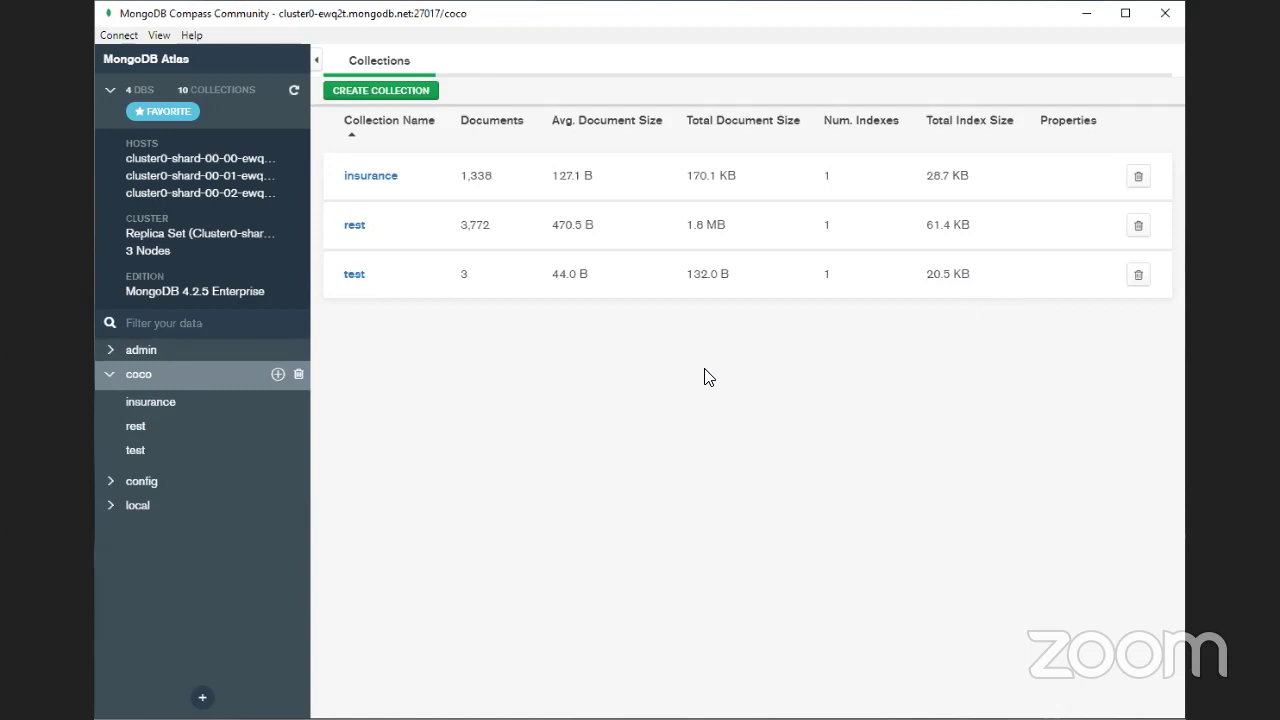
left_click(425, 91)
triple_click(574, 145)
left_click(557, 189)
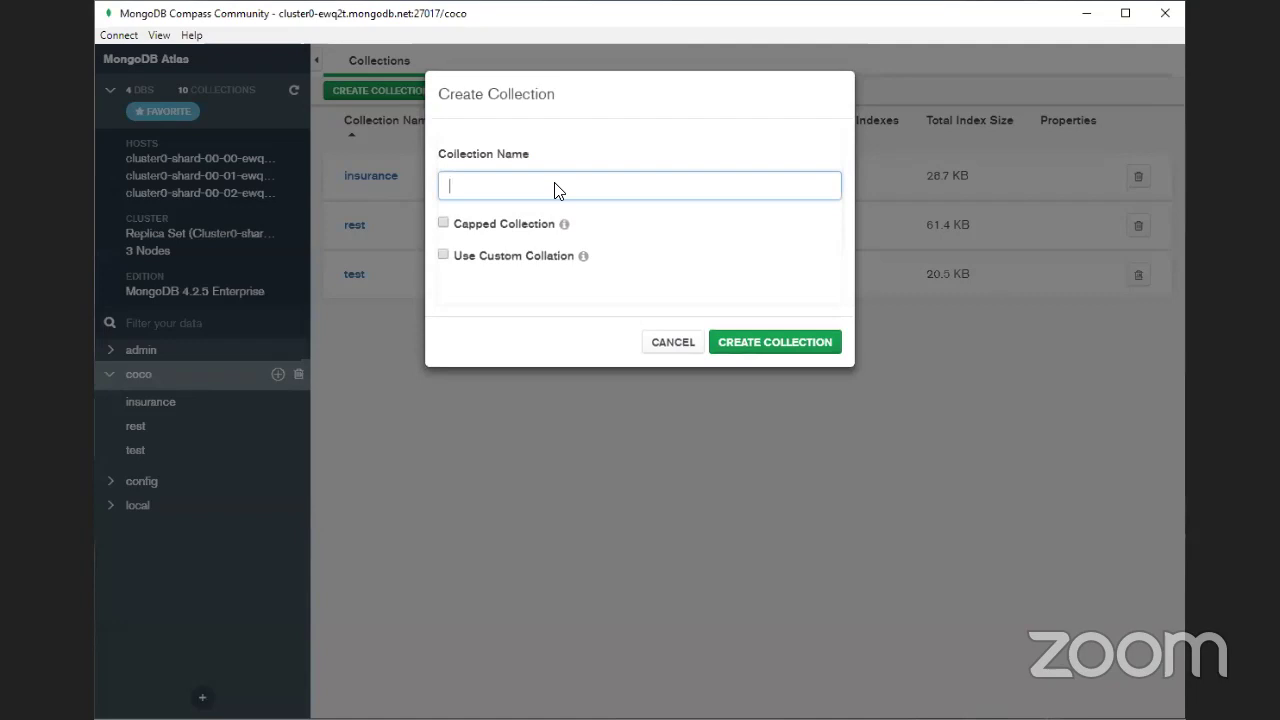
type("tmp")
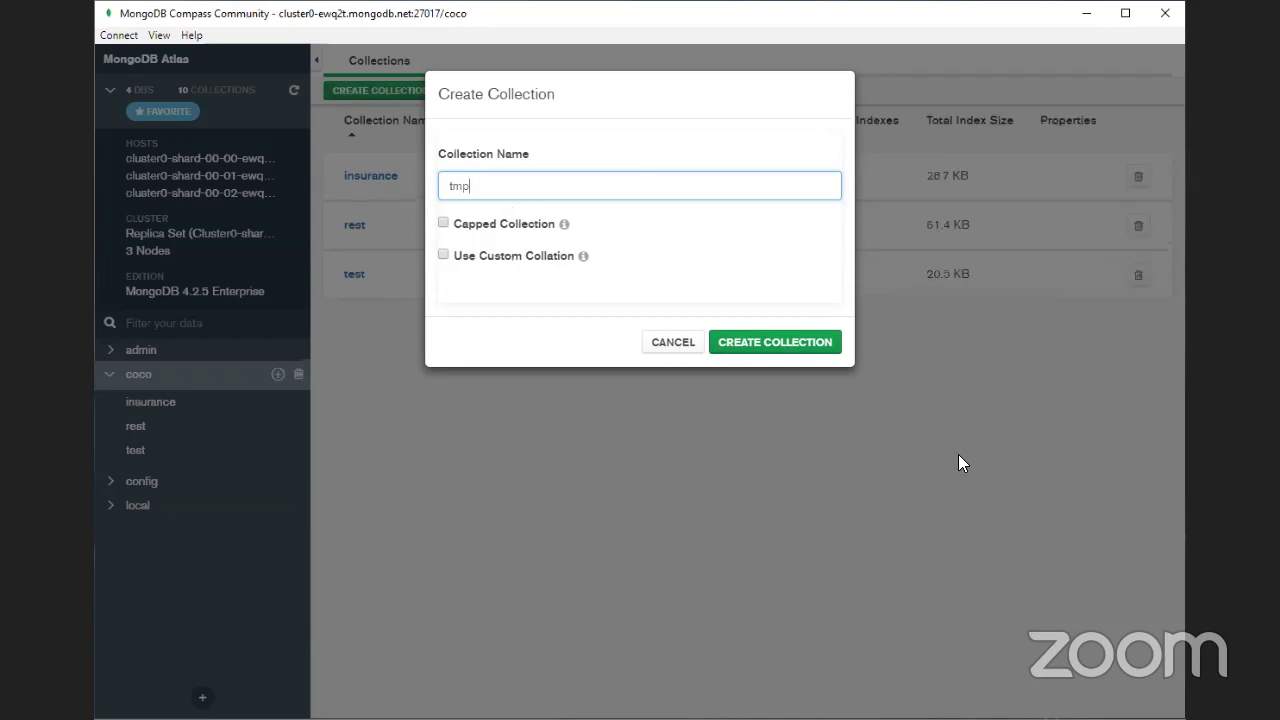
left_click(807, 345)
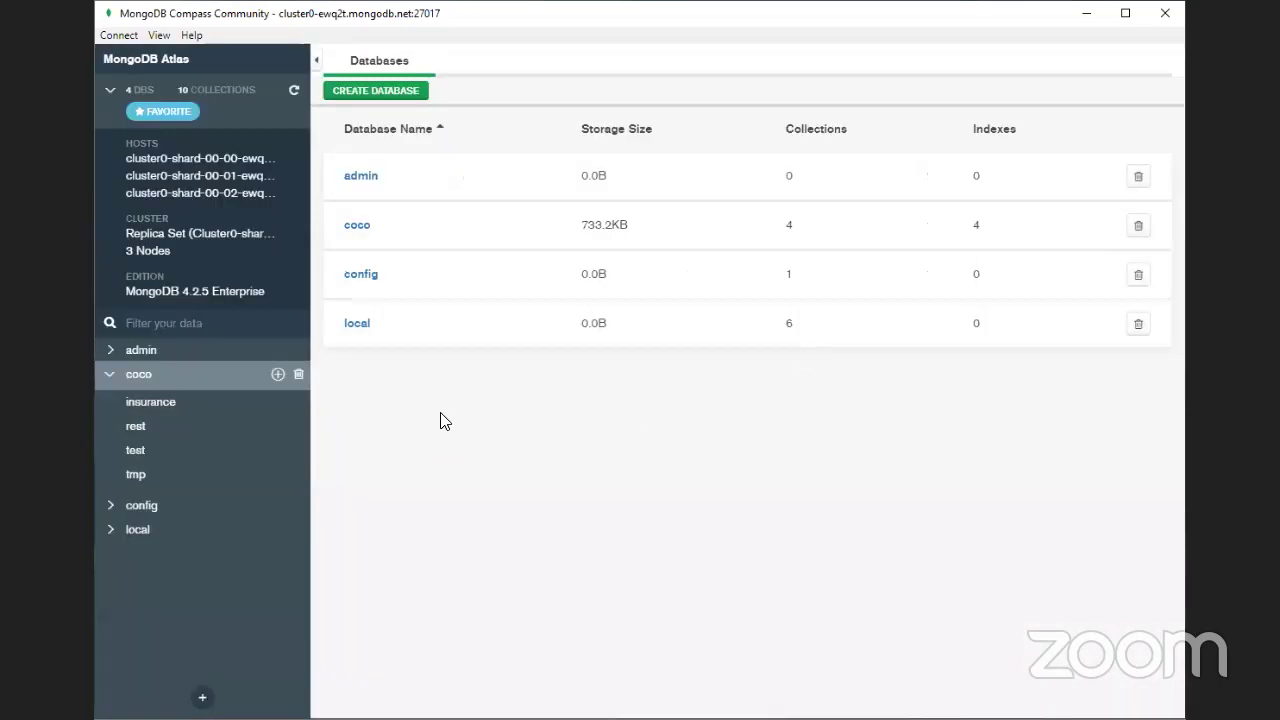
Open the tmp collection of the coco database and start a data import into it.
left_click(355, 228)
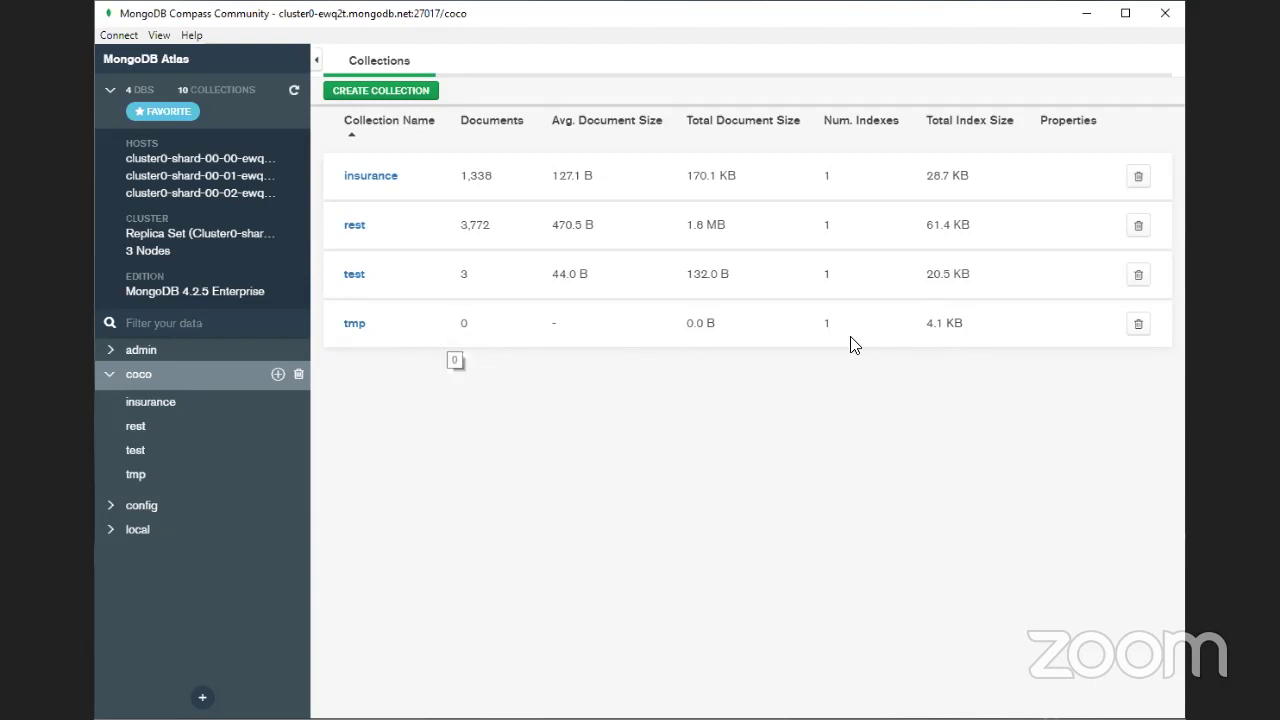
left_click(351, 334)
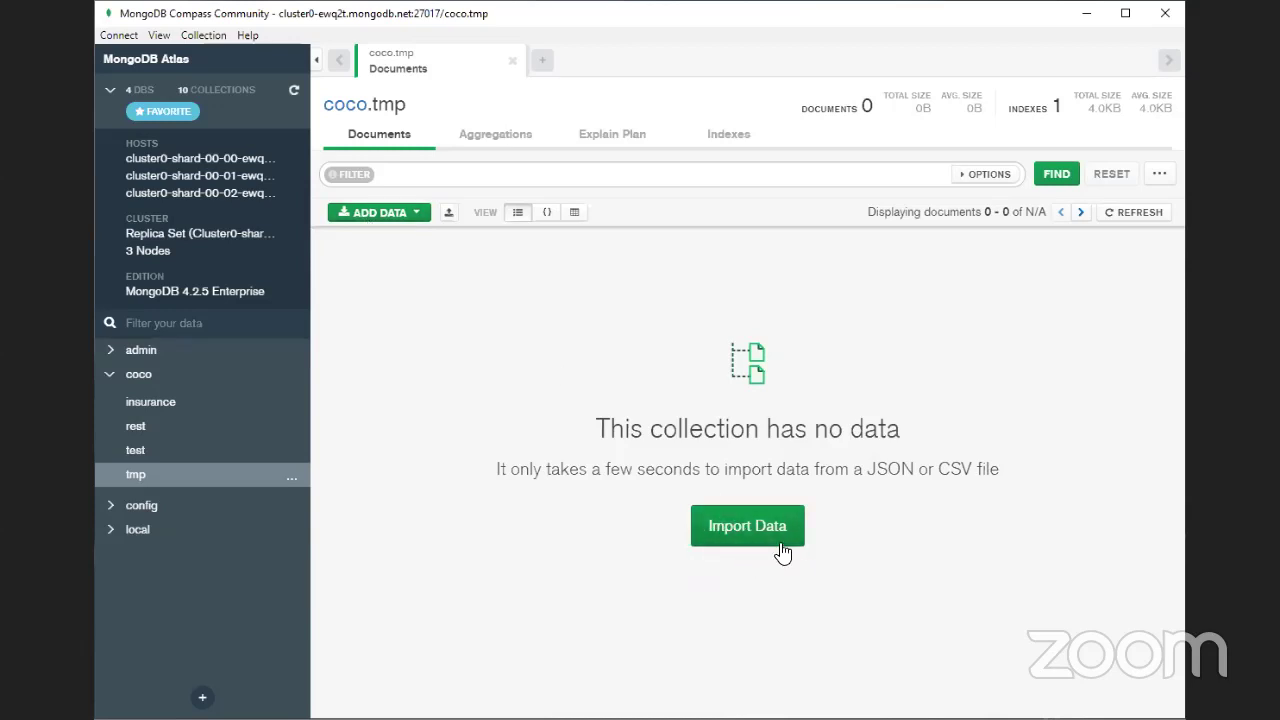
left_click(418, 217)
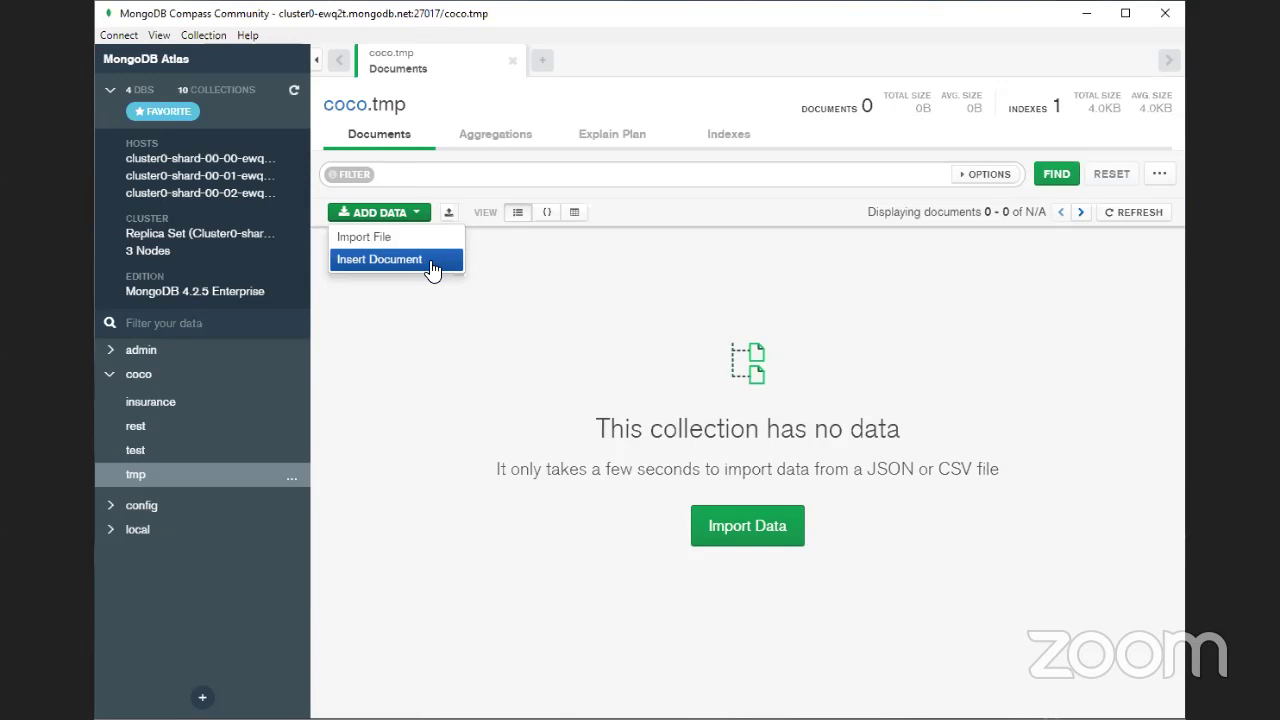
left_click(420, 465)
left_click(738, 536)
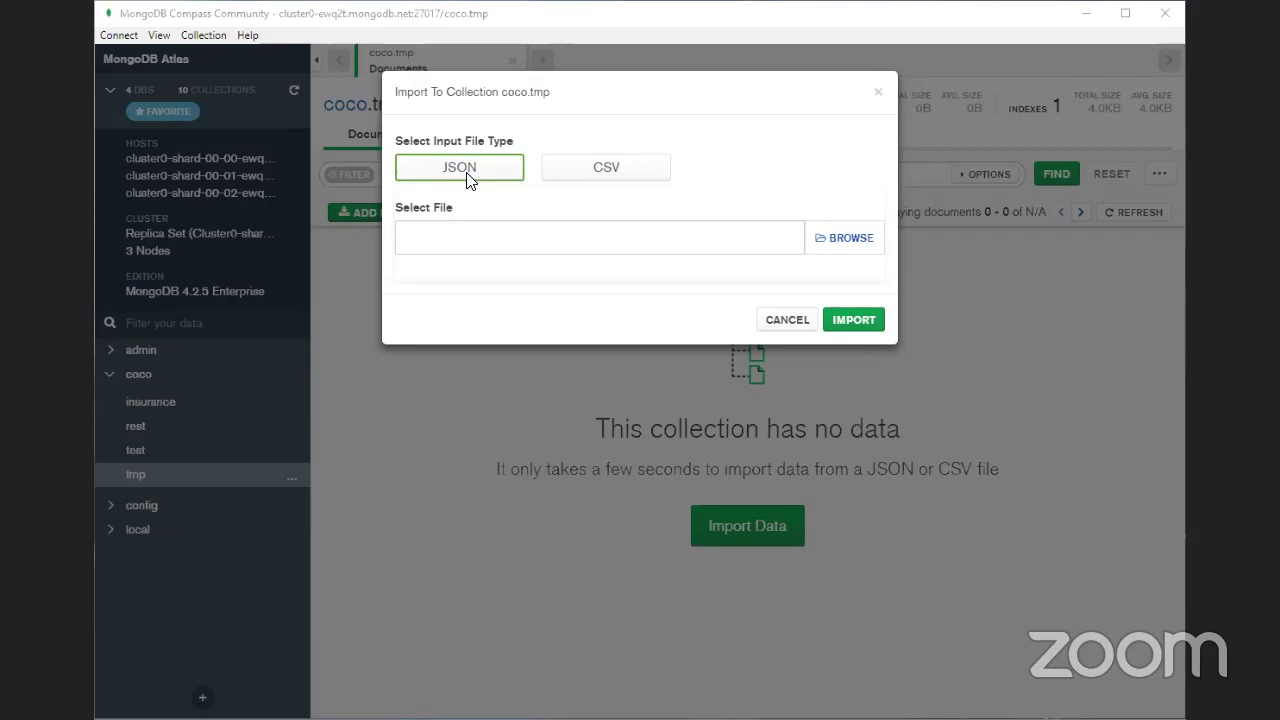
Switch to Notepad++ to examine how the records are structured in insurance.csv and insurance.json, and return to MongoDB Compass.
key("alt+Tab")
left_click(714, 243)
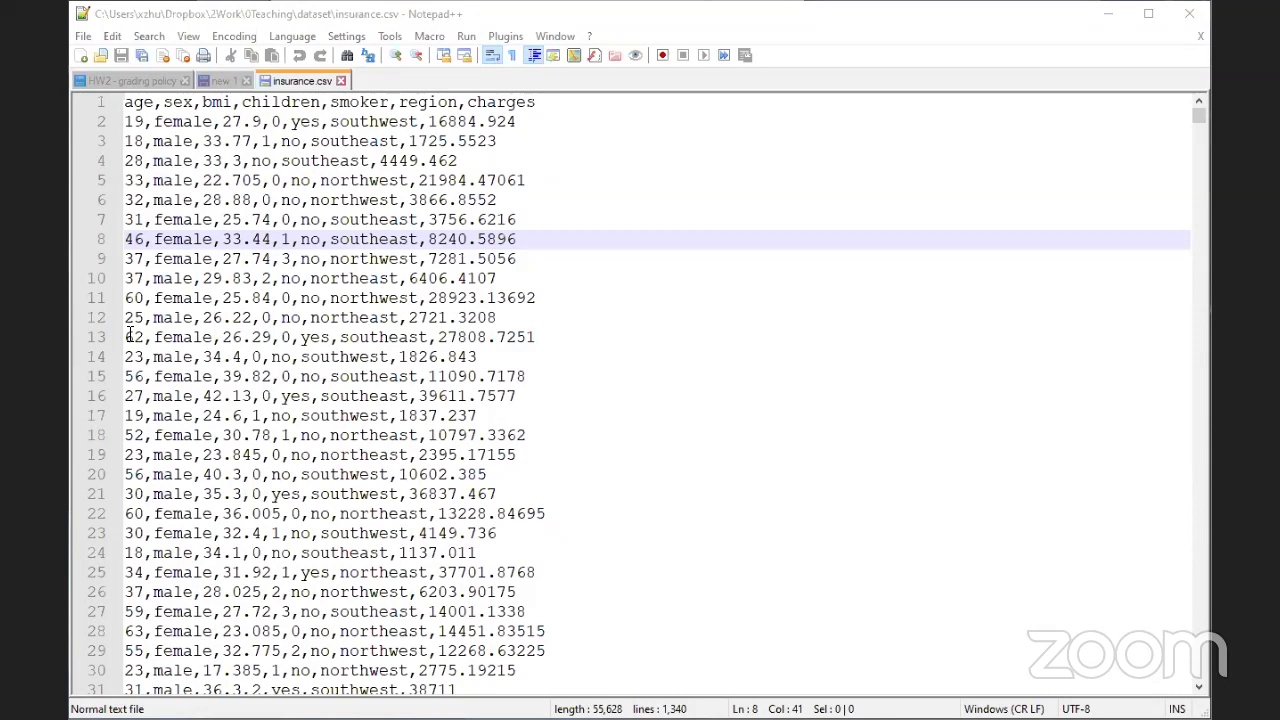
left_click(577, 300)
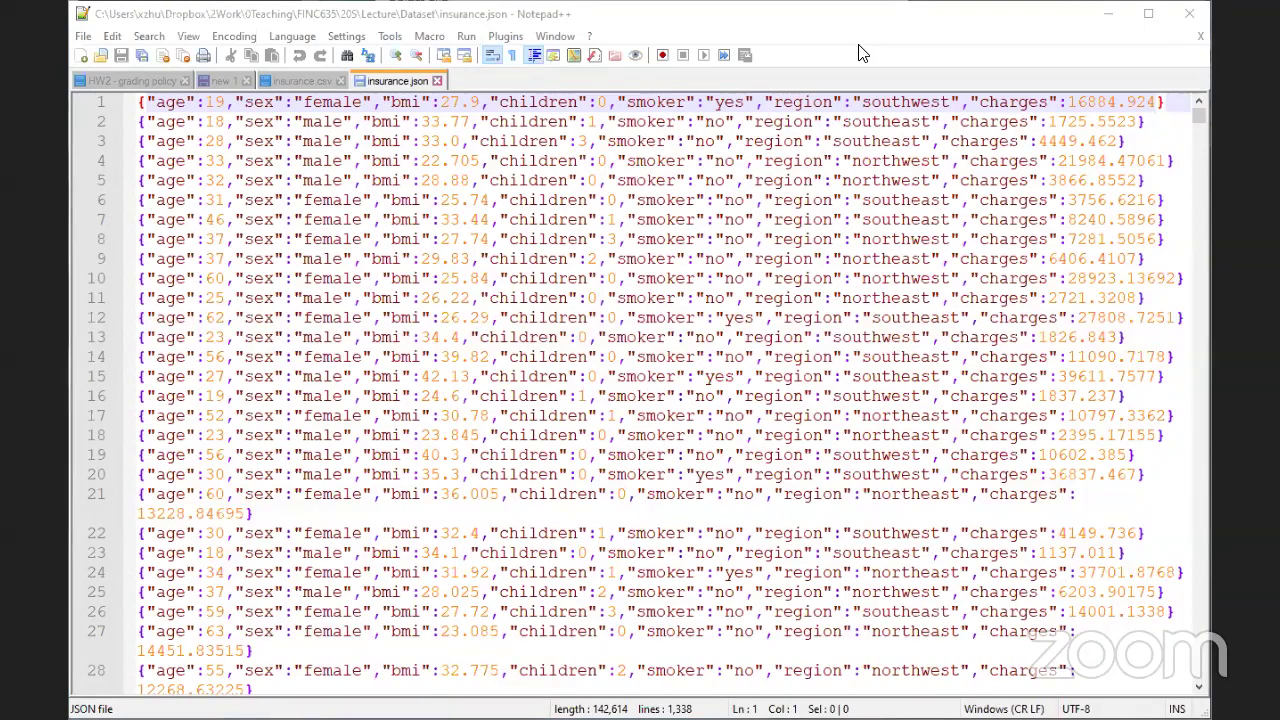
key("alt+Tab")
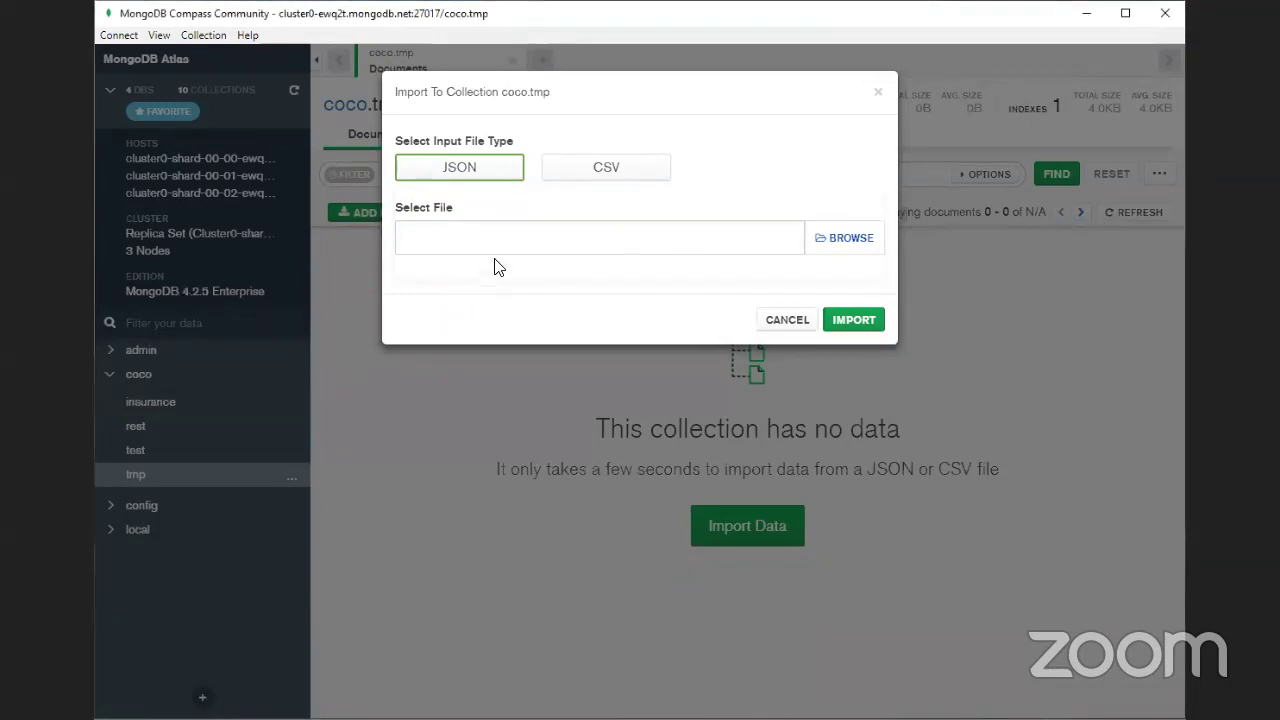
Import the insurance.json file from the Lecture\Dataset folder into the tmp collection as JSON.
left_click(402, 172)
left_click(836, 242)
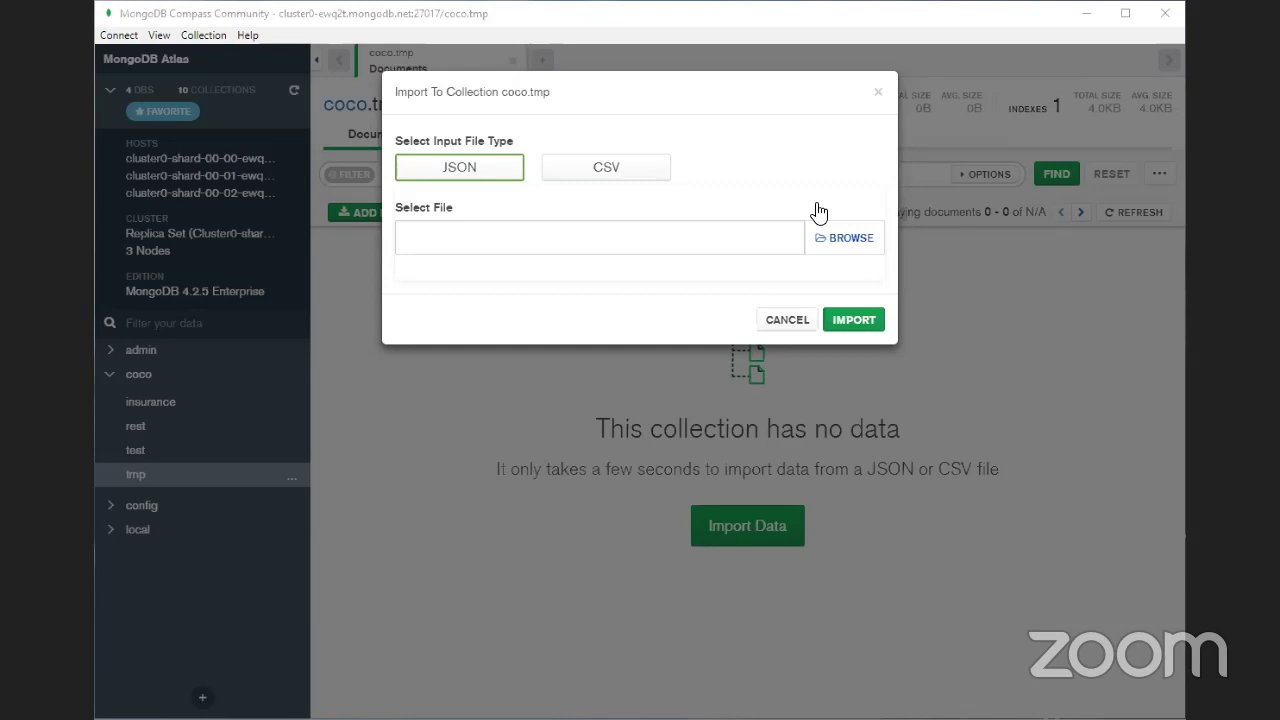
left_click_drag(457, 240, 889, 240)
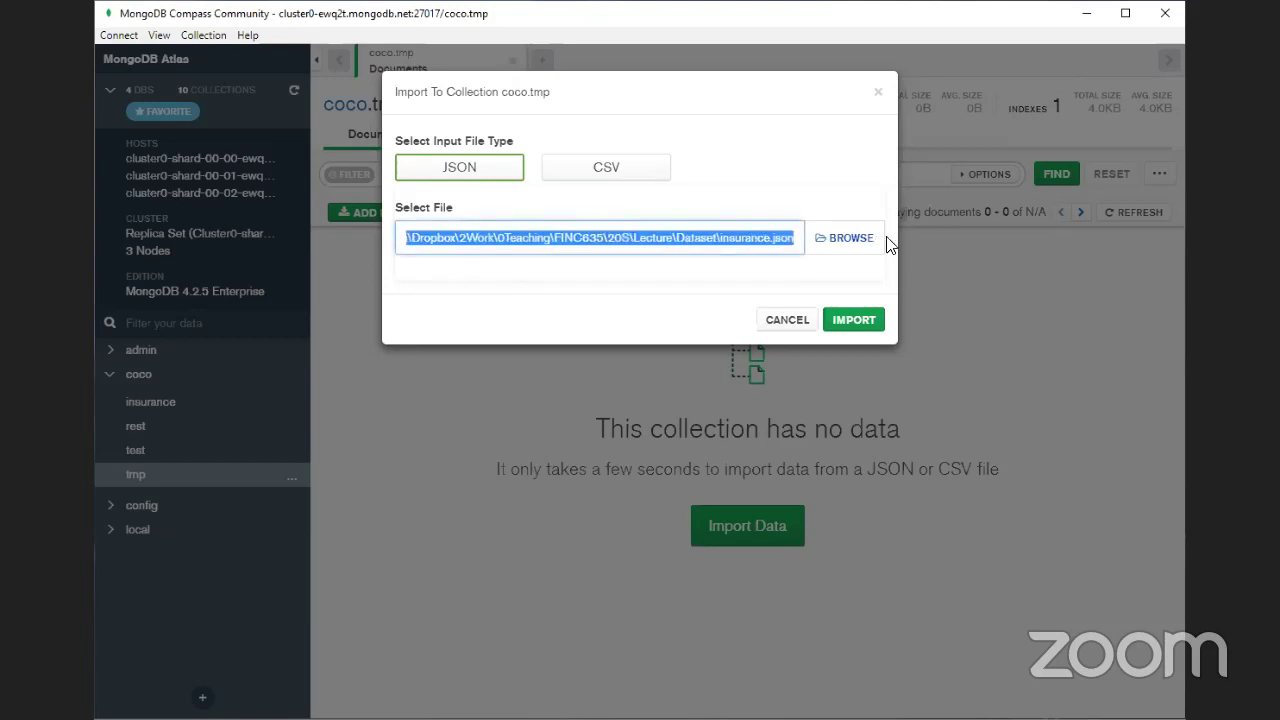
left_click(700, 237)
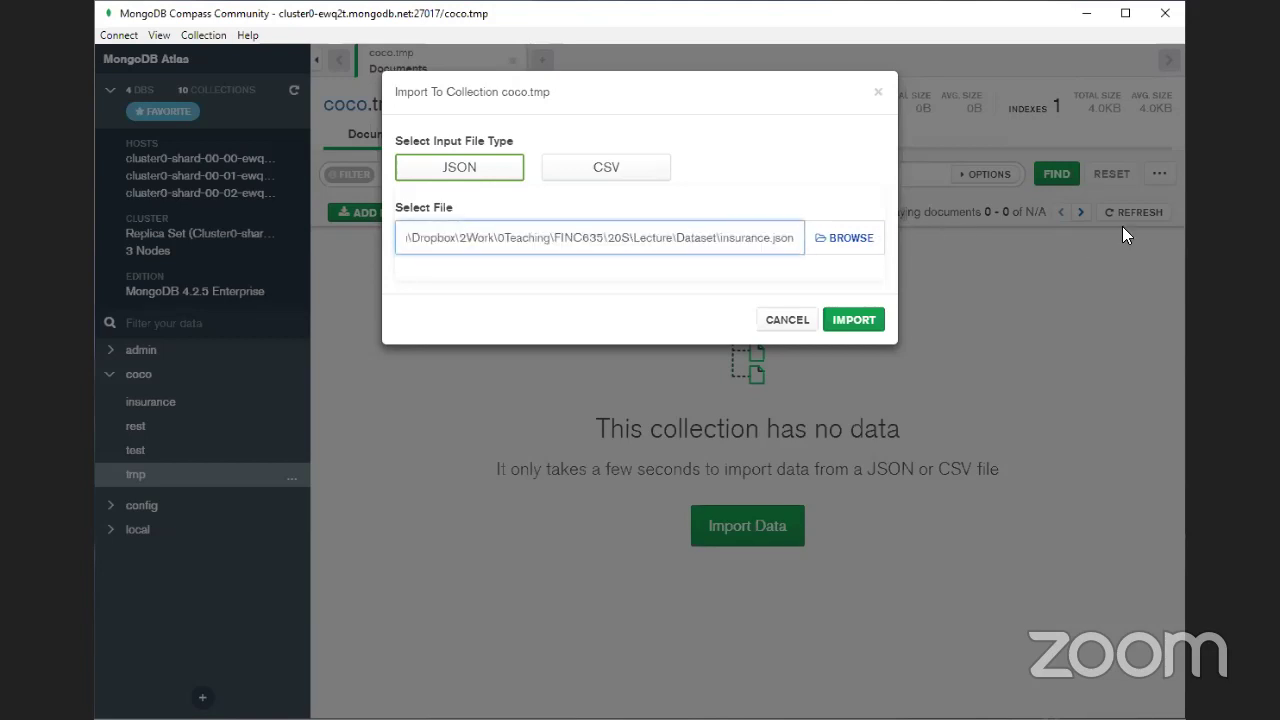
left_click(863, 327)
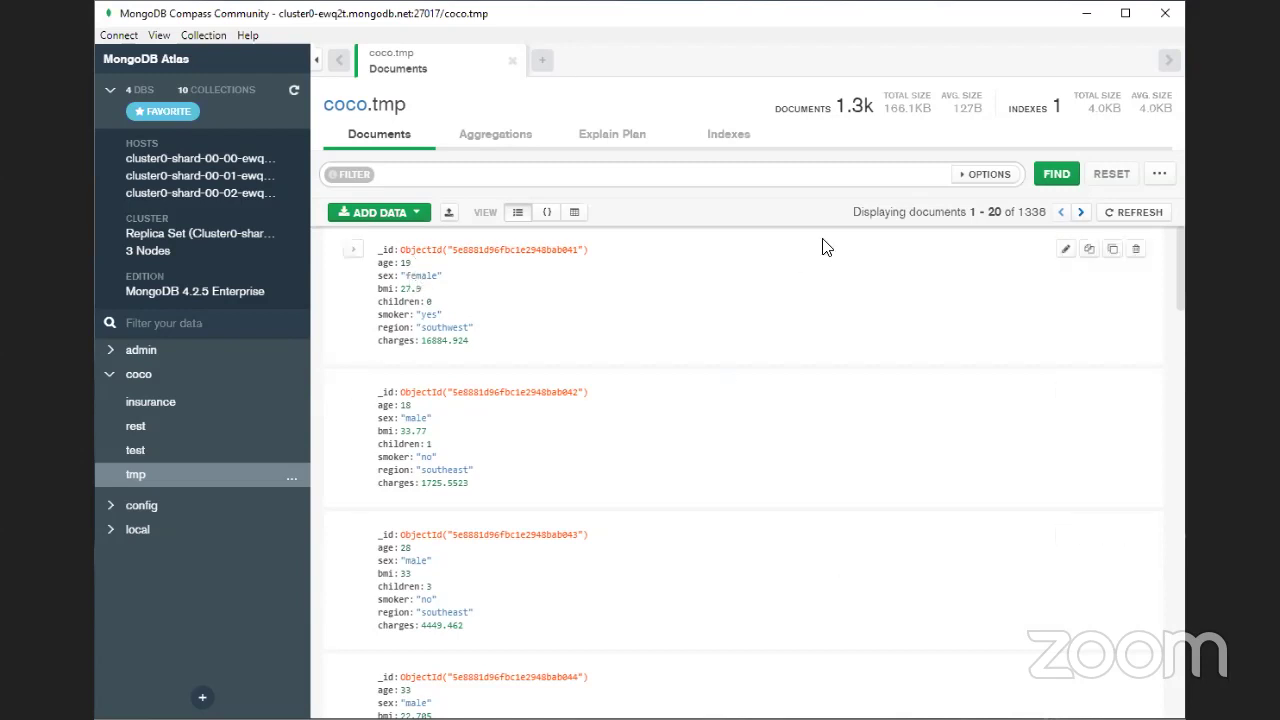
Try to insert a JSON document with the name 'coco' into the tmp collection.
left_click(418, 214)
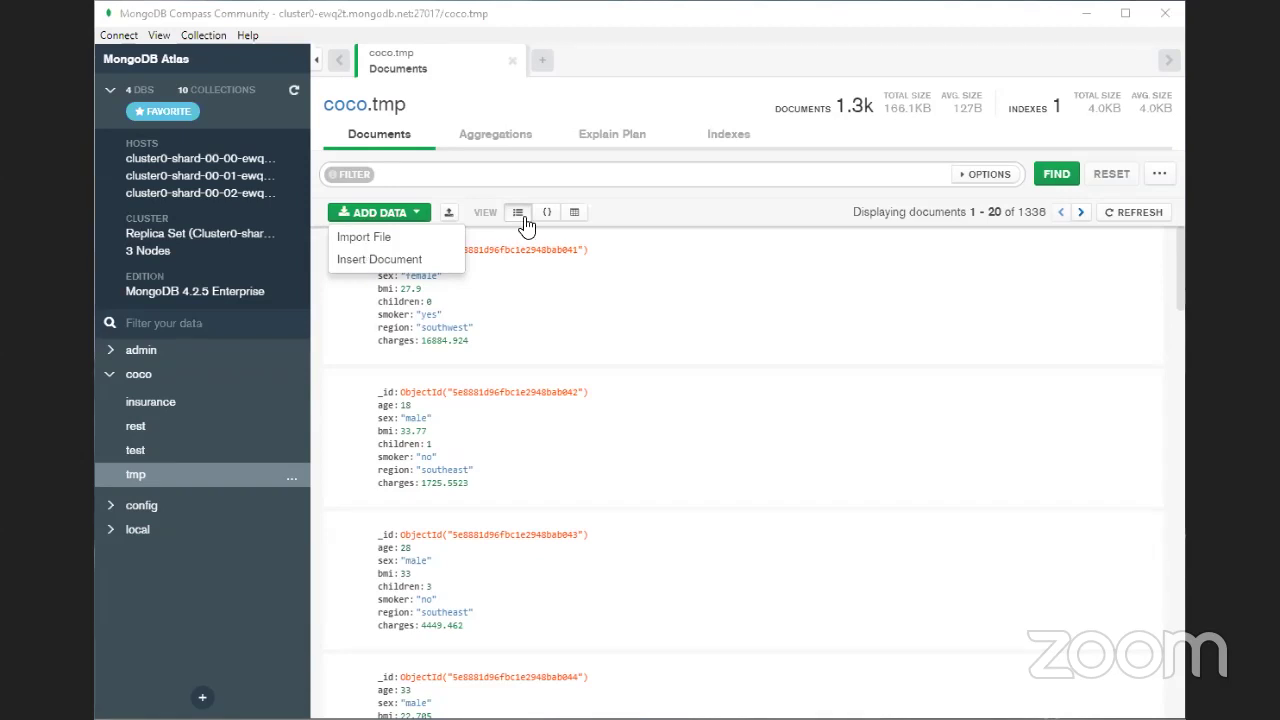
left_click(414, 262)
left_click(456, 206)
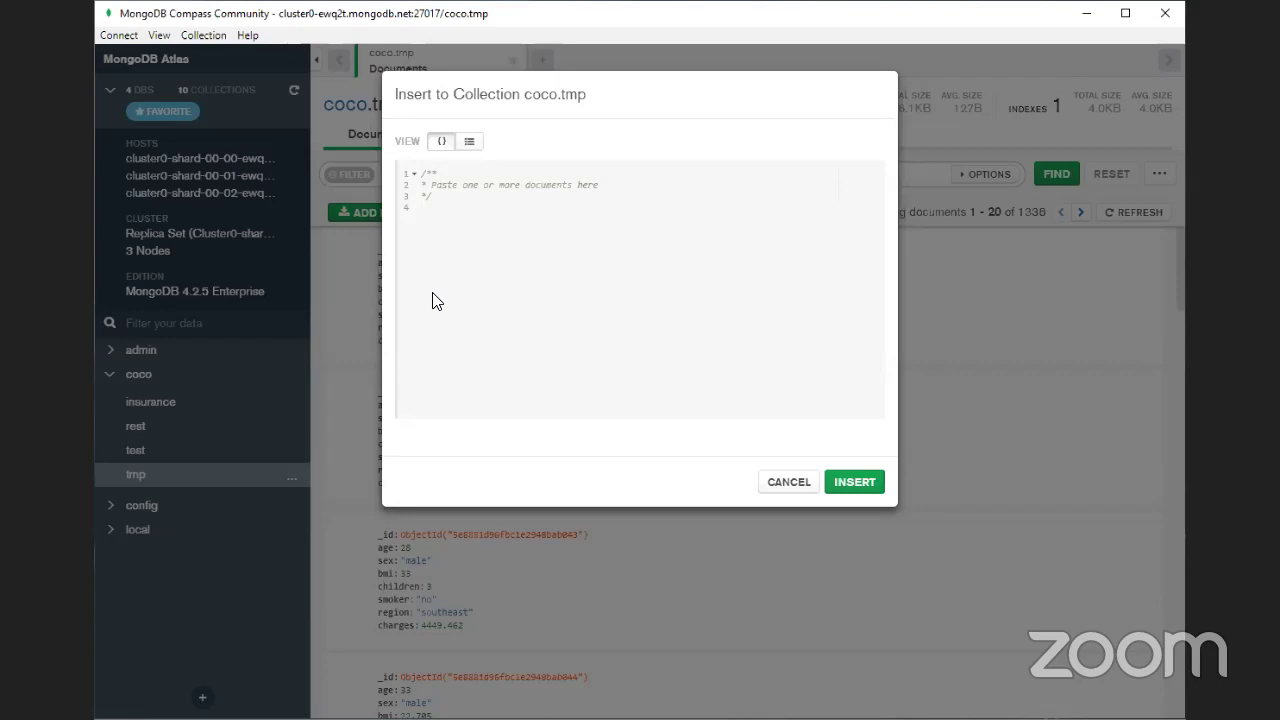
type("{")
key("Return")
key("Return")
type("name: ")
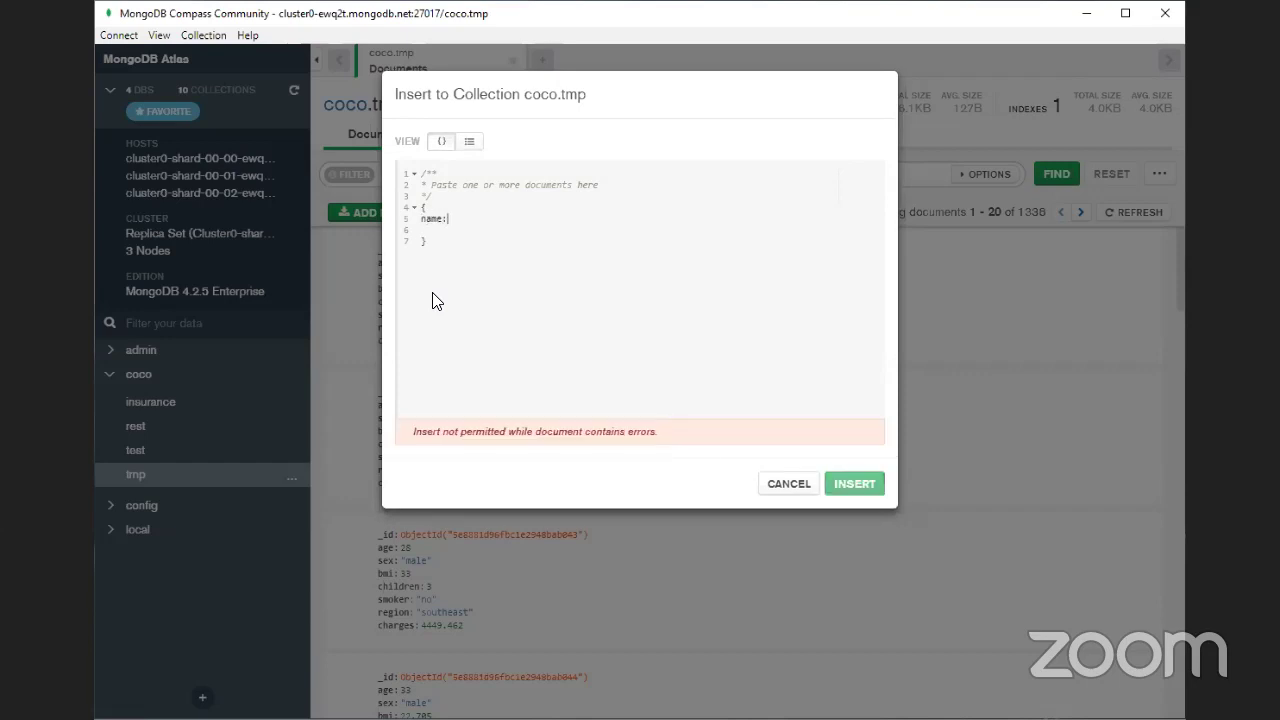
type("'coco',")
key("Return")
double_click(532, 84)
left_click(631, 94)
left_click_drag(407, 227, 409, 223)
key("BackSpace")
key("Escape")
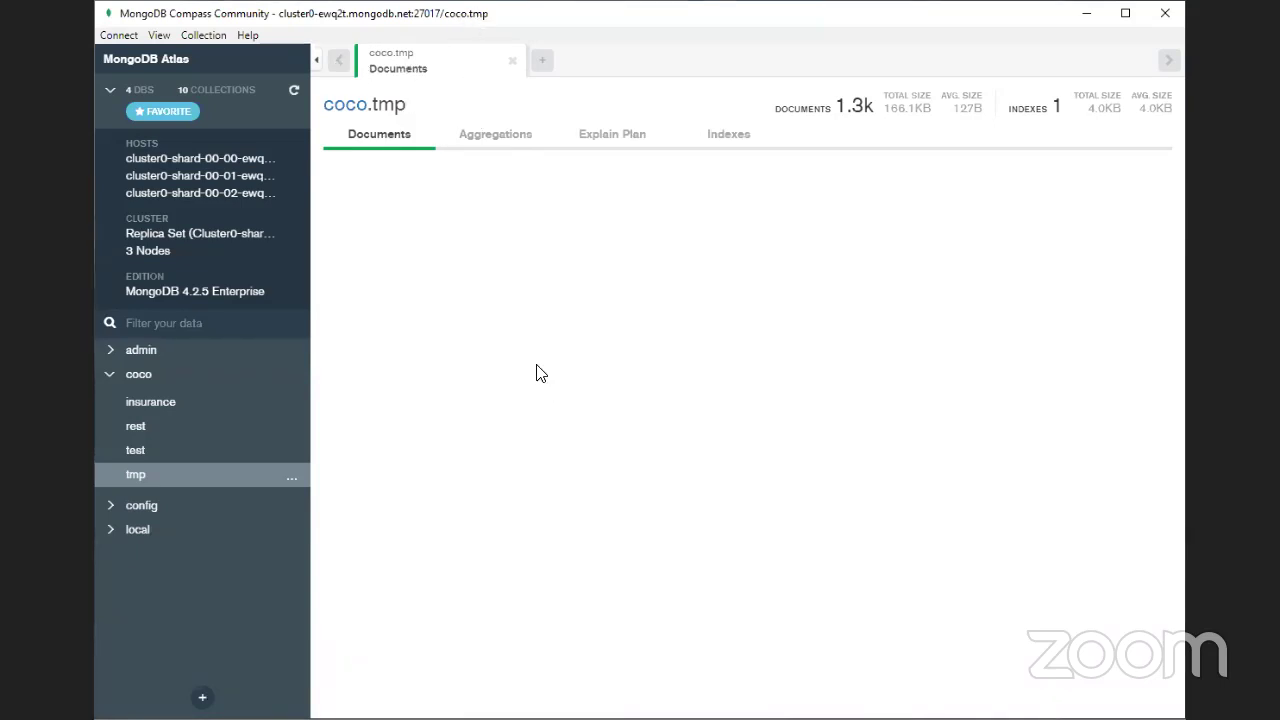
Reopen the coco.tmp documents in a second tab and close the blank one.
left_click(148, 478)
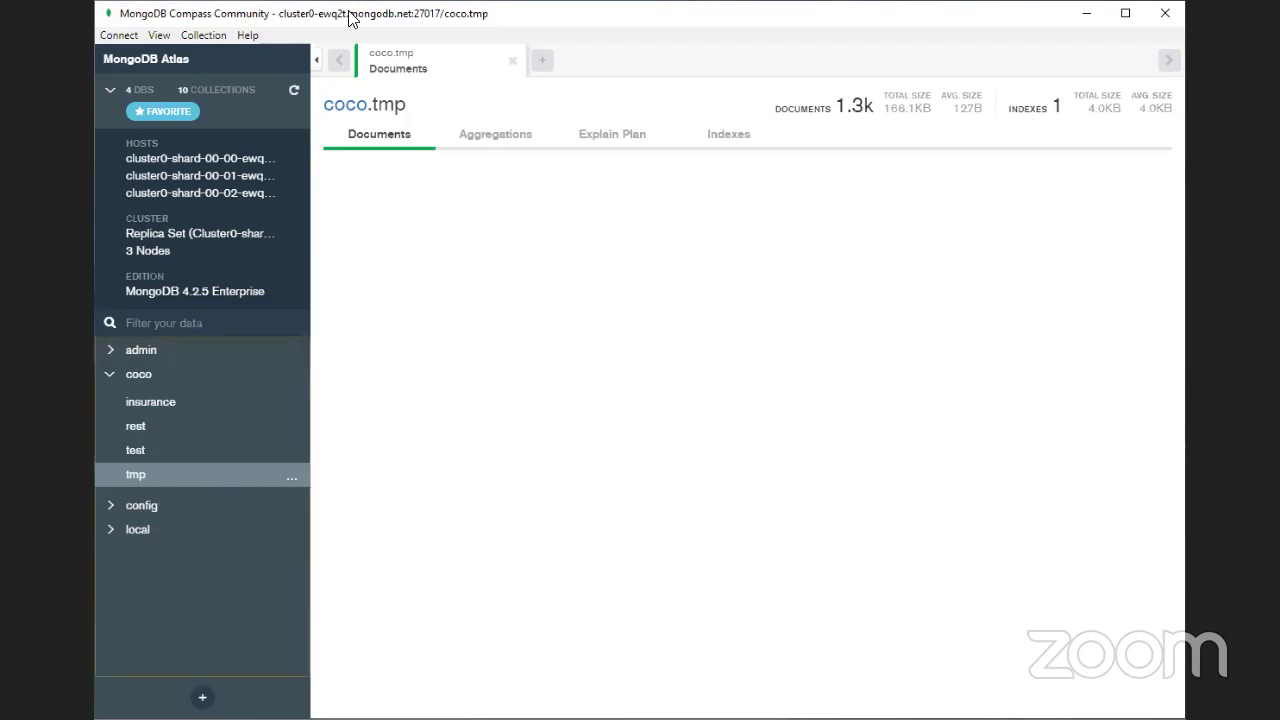
left_click(537, 62)
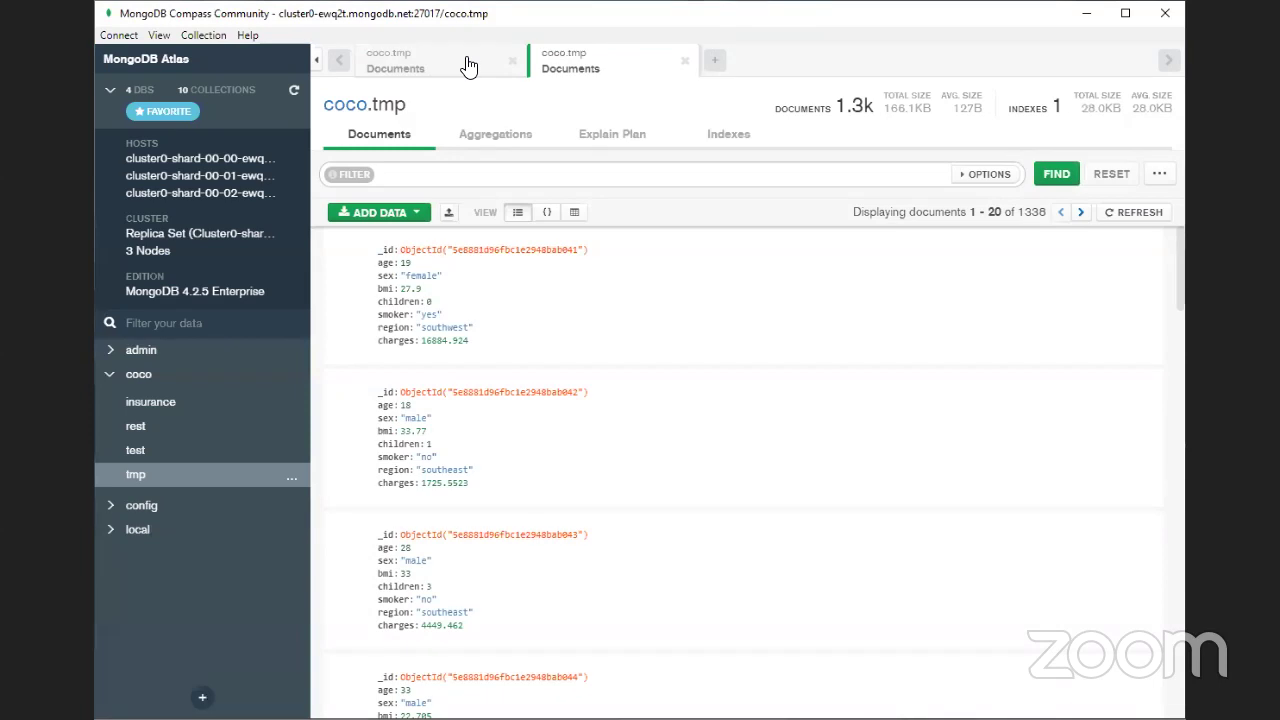
left_click(512, 62)
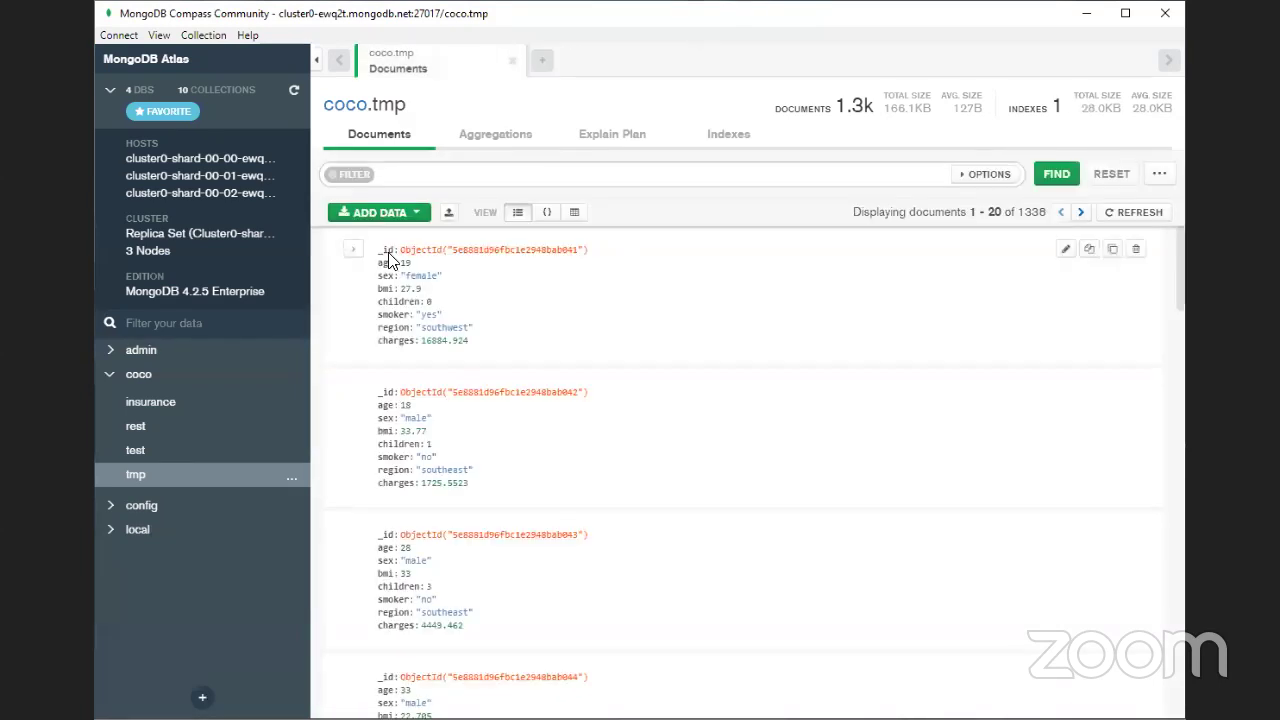
Start a new document for coco.tmp, look at its field-by-field view and return to the JSON view.
left_click(408, 212)
left_click(435, 268)
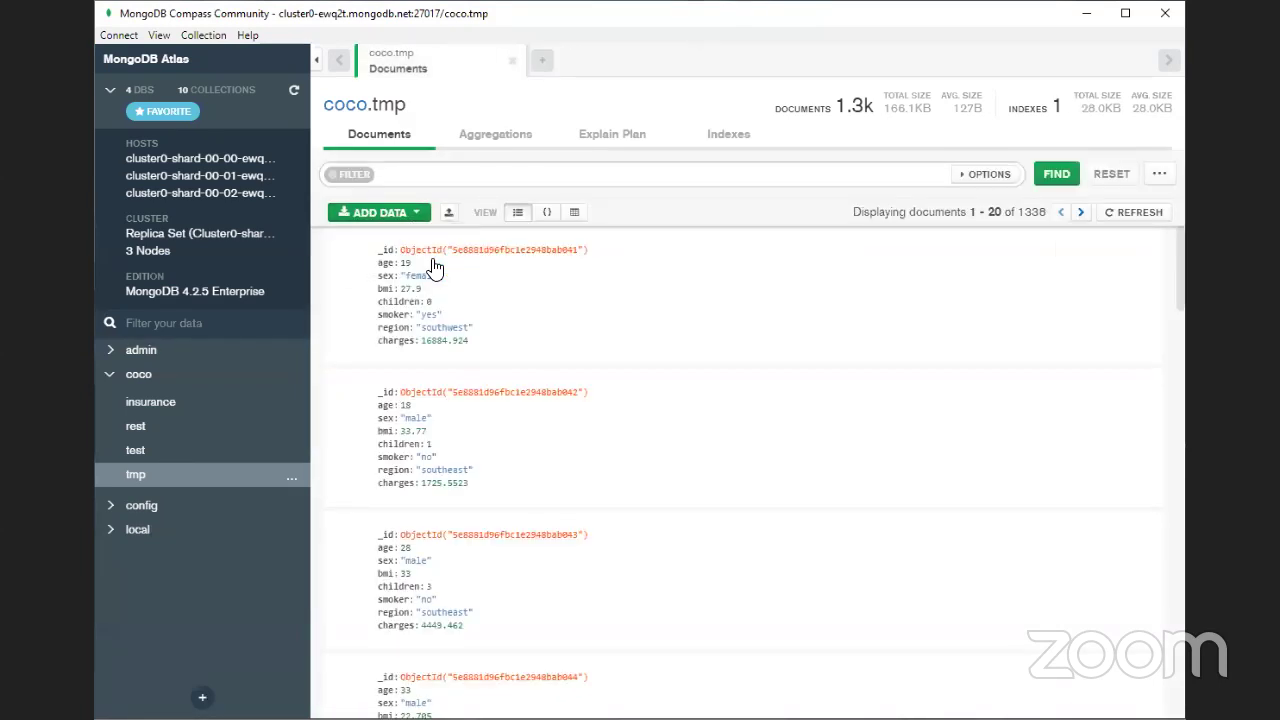
left_click(469, 141)
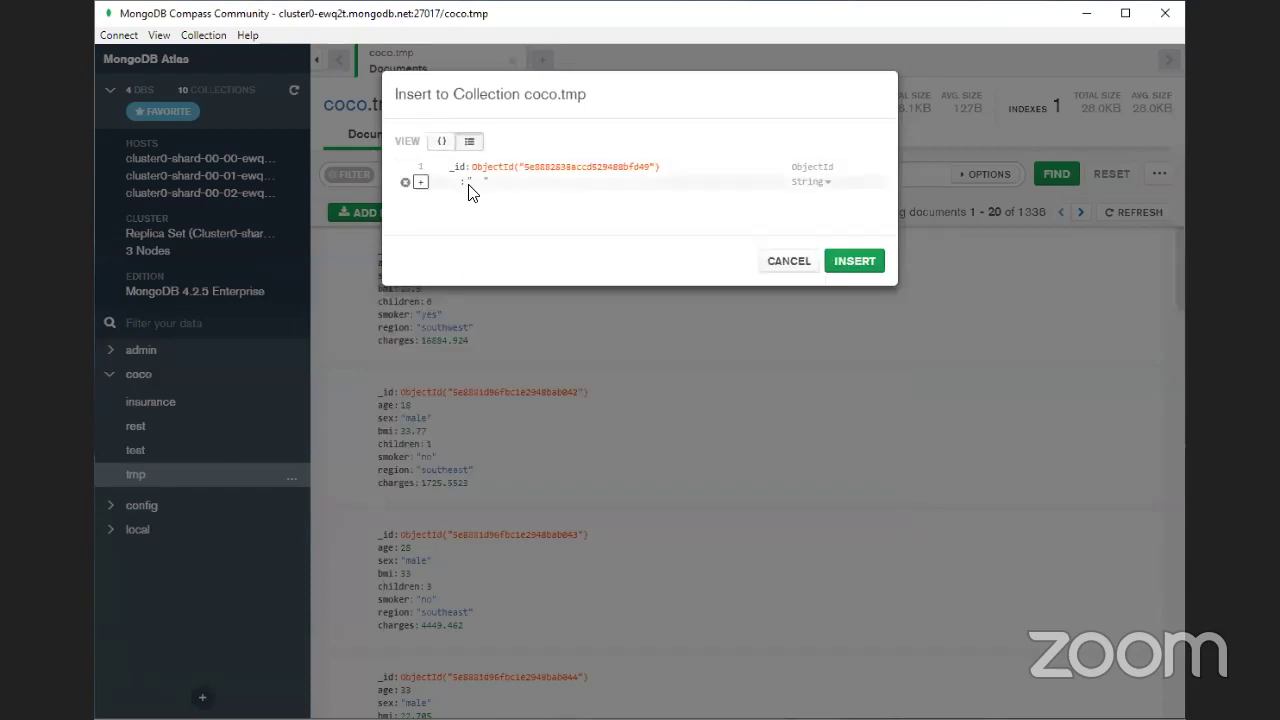
left_click(454, 181)
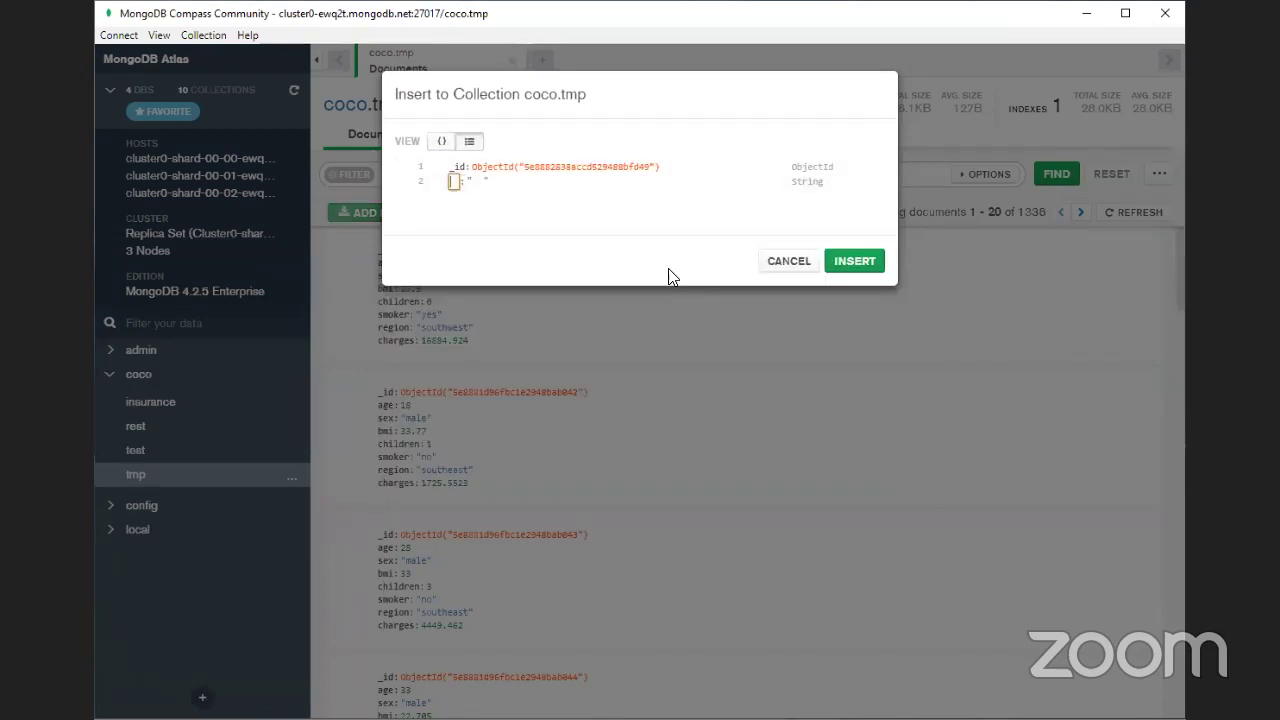
left_click(441, 141)
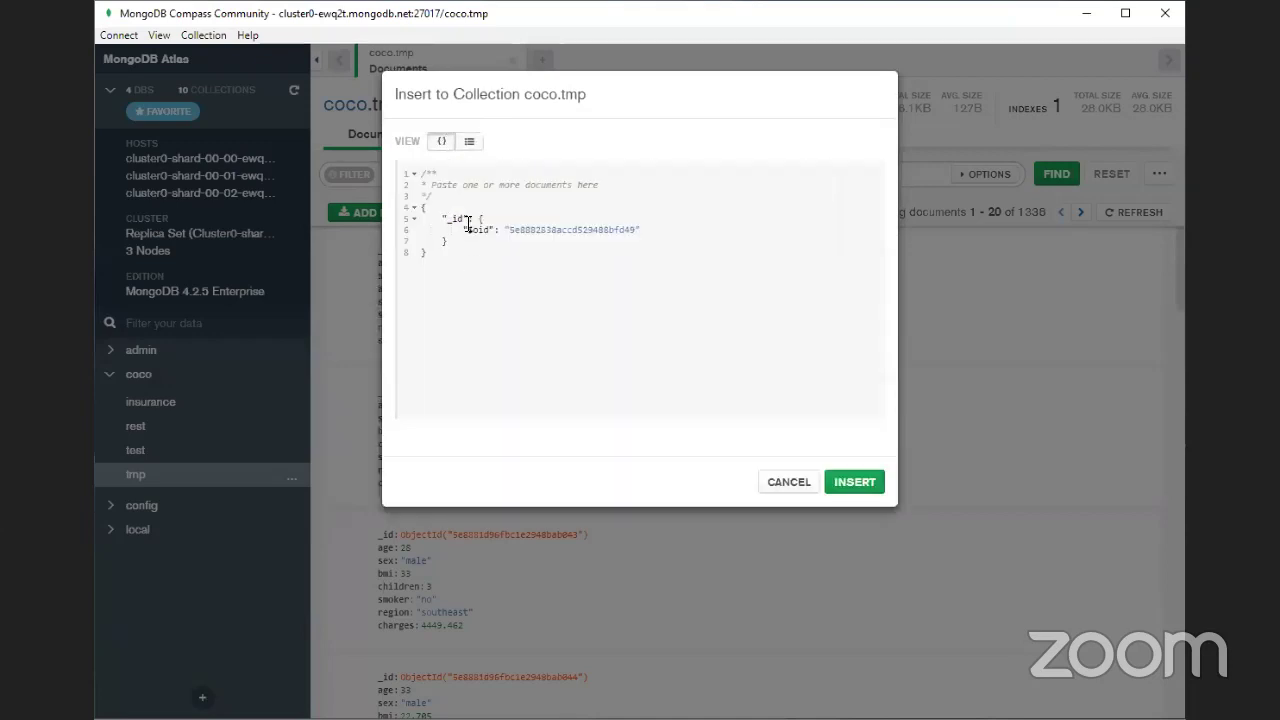
Add a "name" field with the value "coco" after the _id entry in the new JSON document.
left_click(522, 242)
type(",")
key("BackSpace")
type(",")
key("Return")
type("\"name")
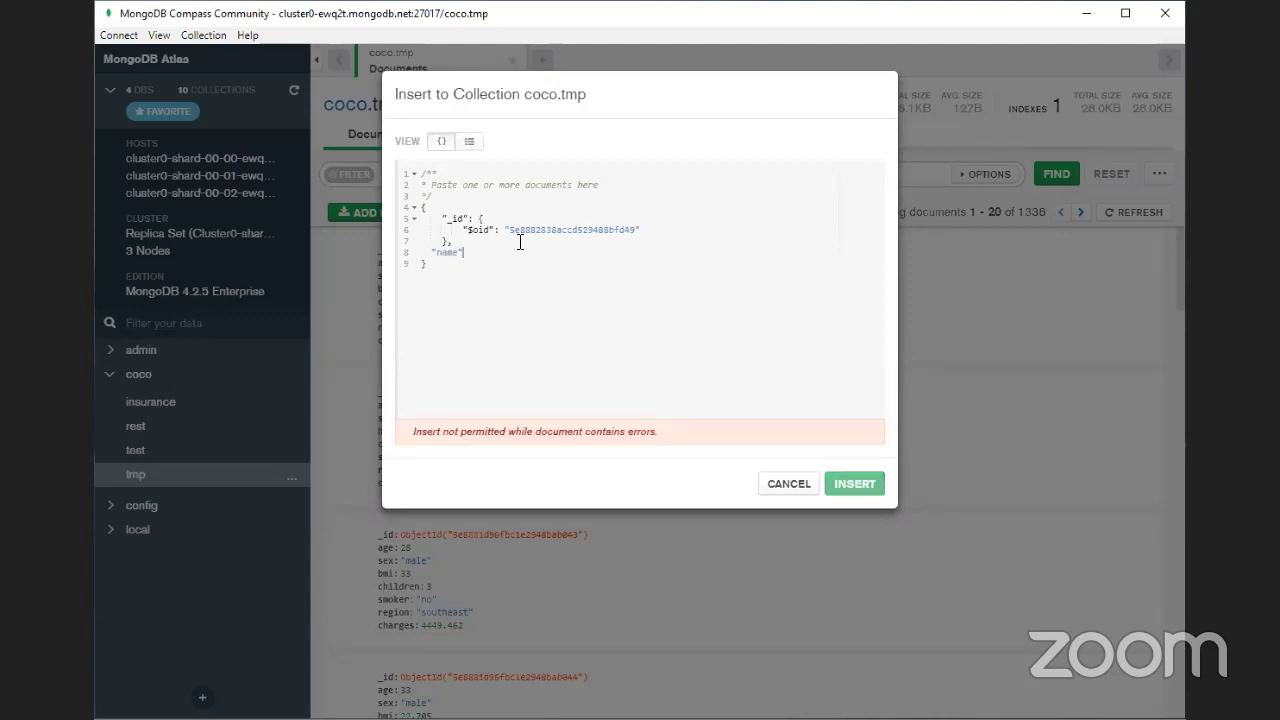
type("\": \"coco")
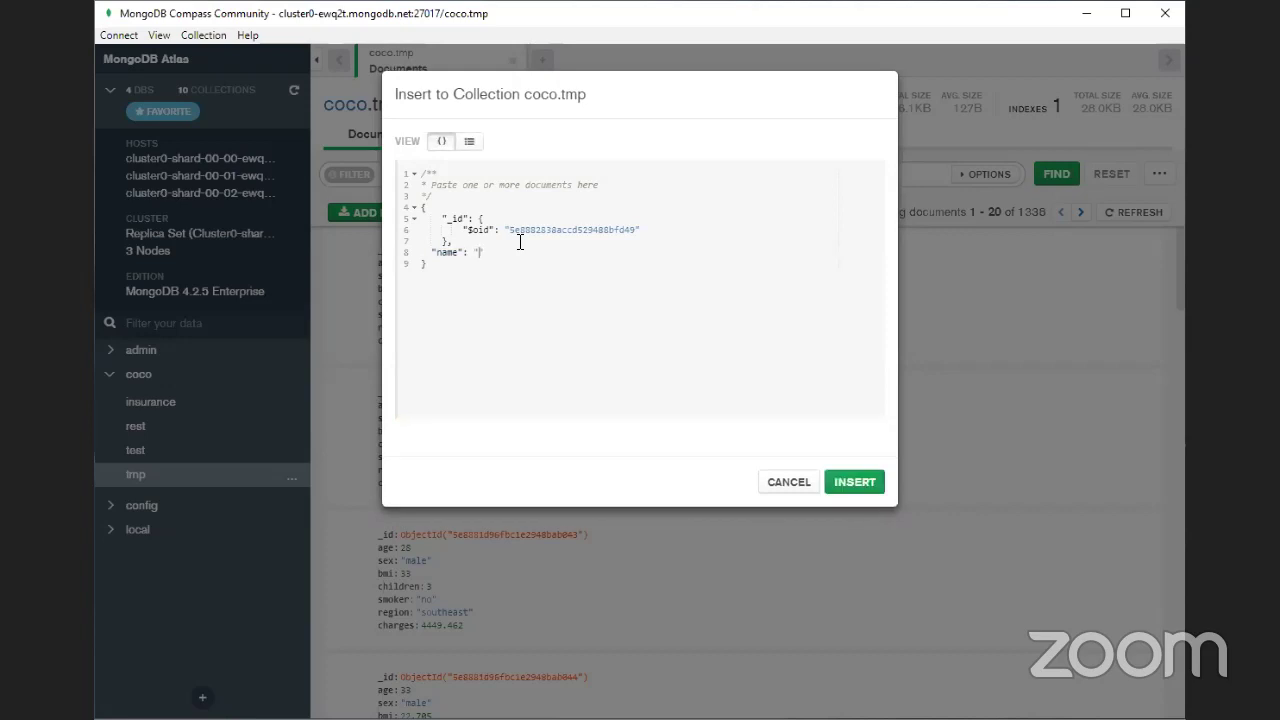
left_click(672, 248)
key("BackSpace")
key("BackSpace")
key("BackSpace")
key("BackSpace")
Add a "value" field of 0 after the name field and separate the fields with blank lines.
type(",")
key("Return")
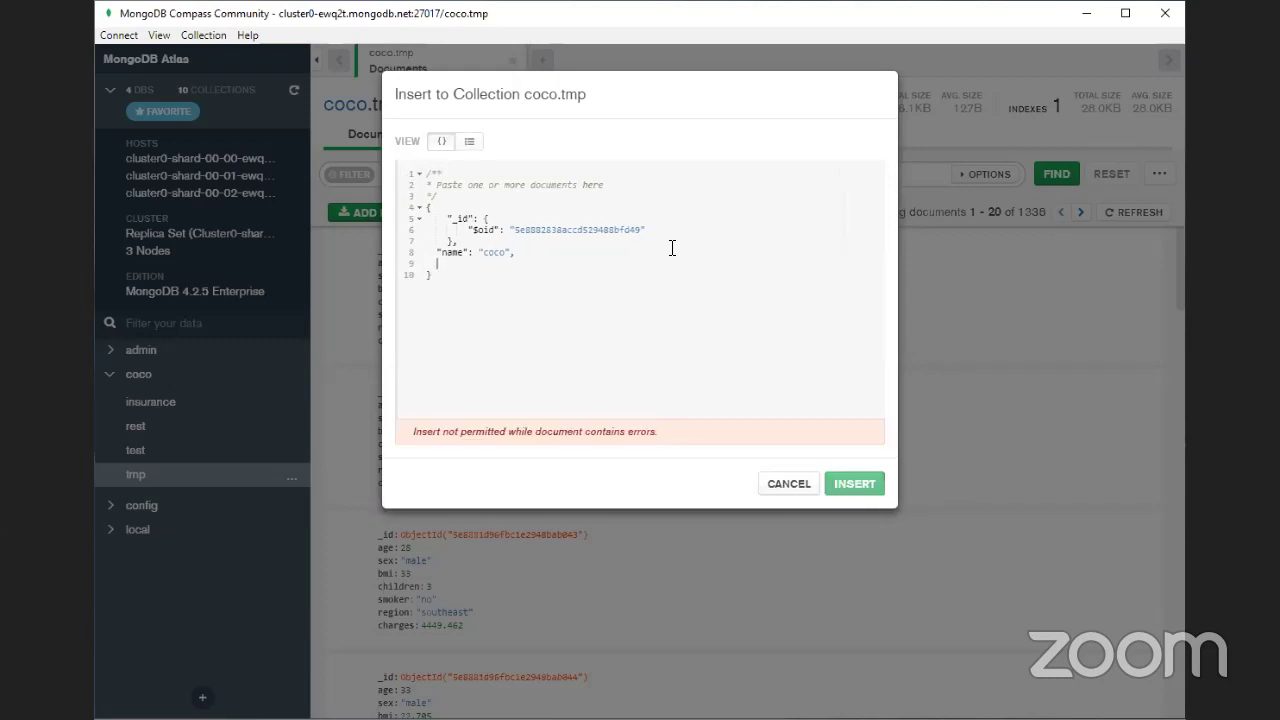
type("\"value\": 0")
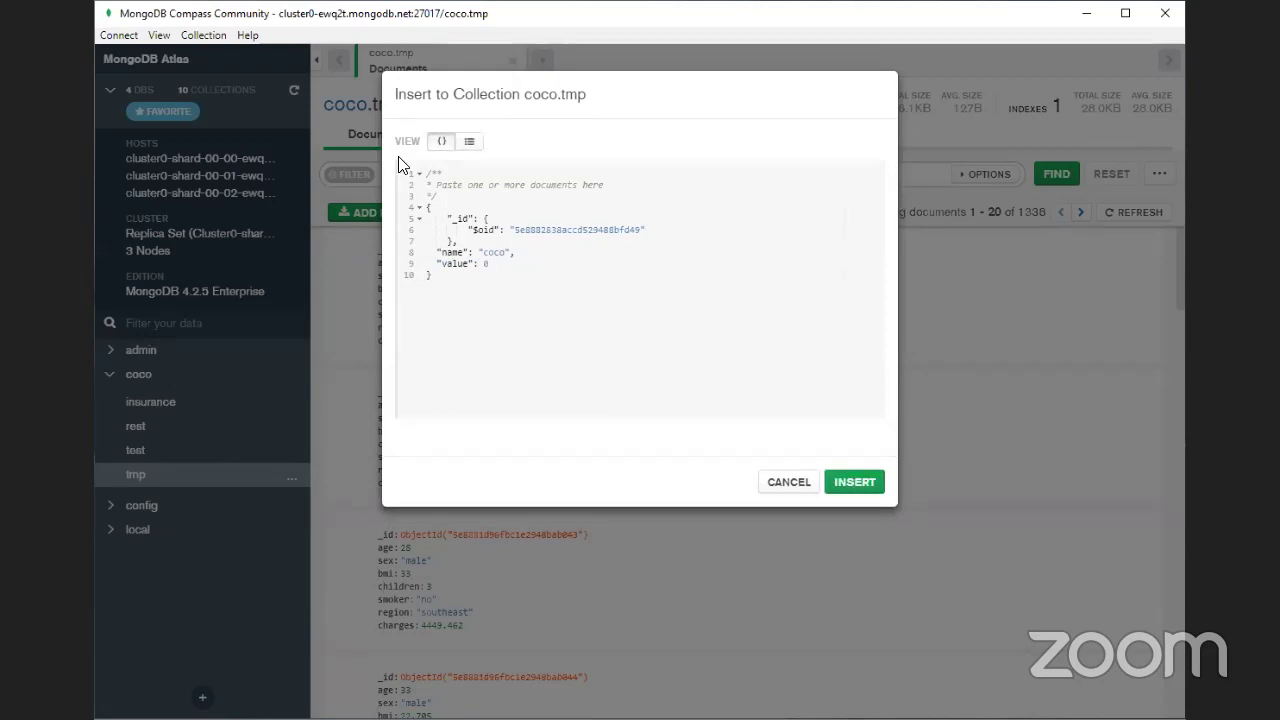
left_click(518, 241)
key("Return")
left_click(534, 267)
key("Return")
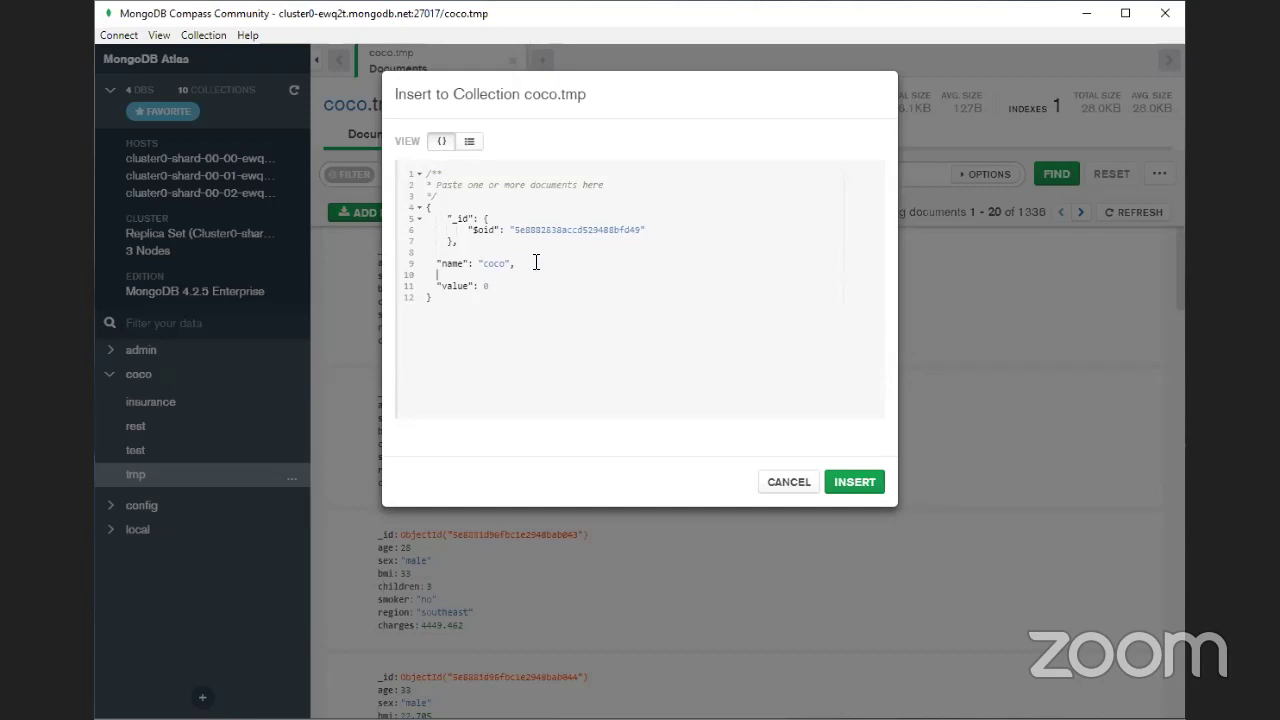
Show the new document in the field-by-field view and check its value field.
left_click(468, 142)
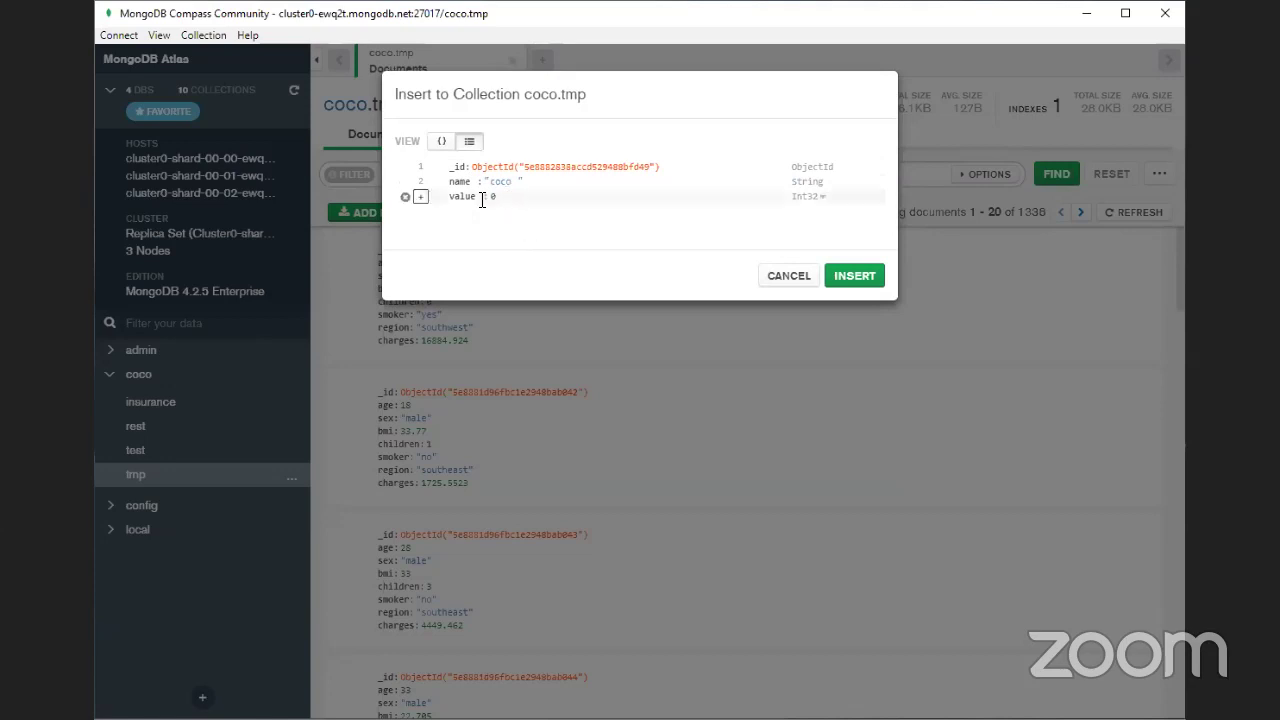
left_click(464, 196)
left_click(494, 197)
left_click(472, 197)
left_click(500, 197)
left_click(566, 279)
Try Array as the data type of the value field and set the type to Boolean instead.
left_click(822, 200)
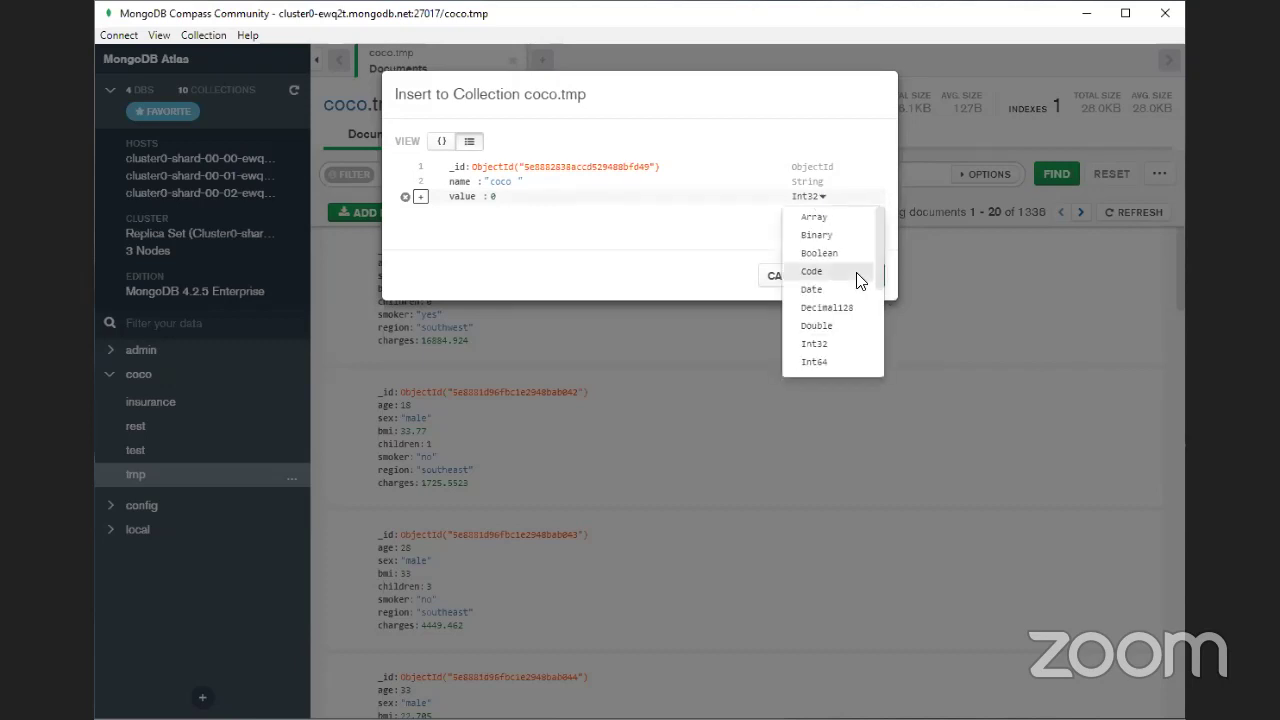
scroll(856, 272, "down", 3)
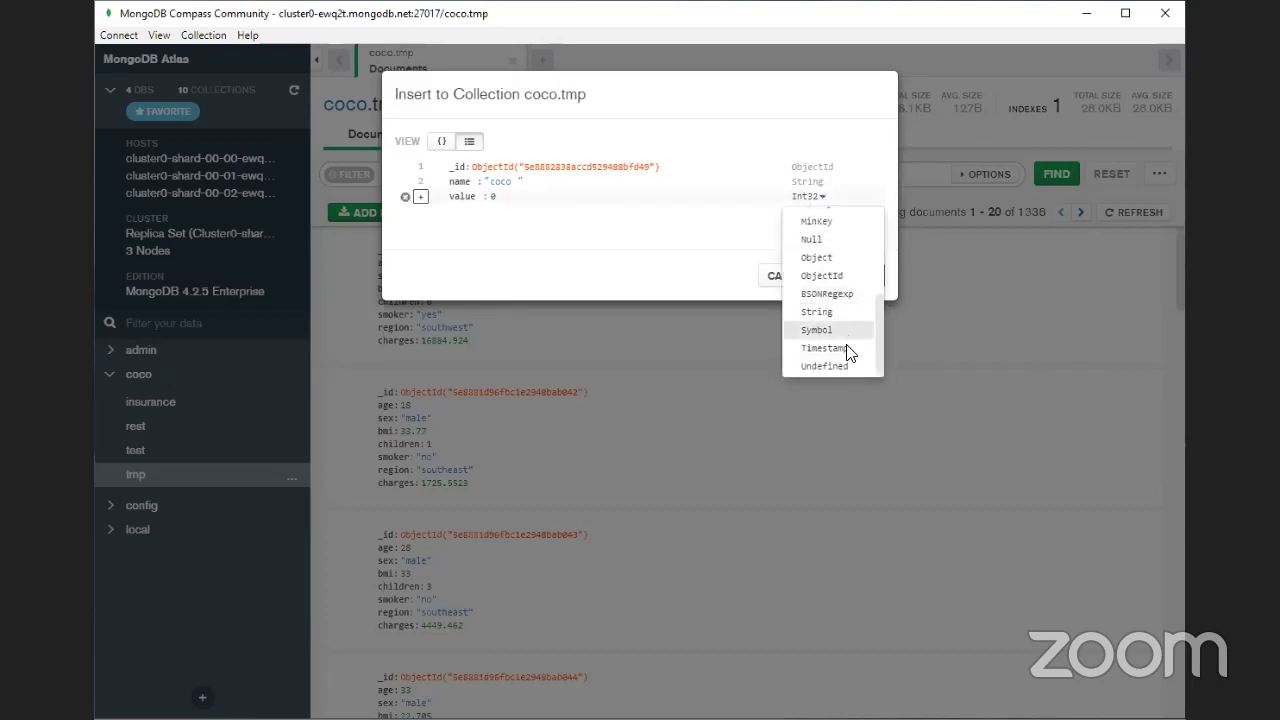
scroll(848, 358, "up", 3)
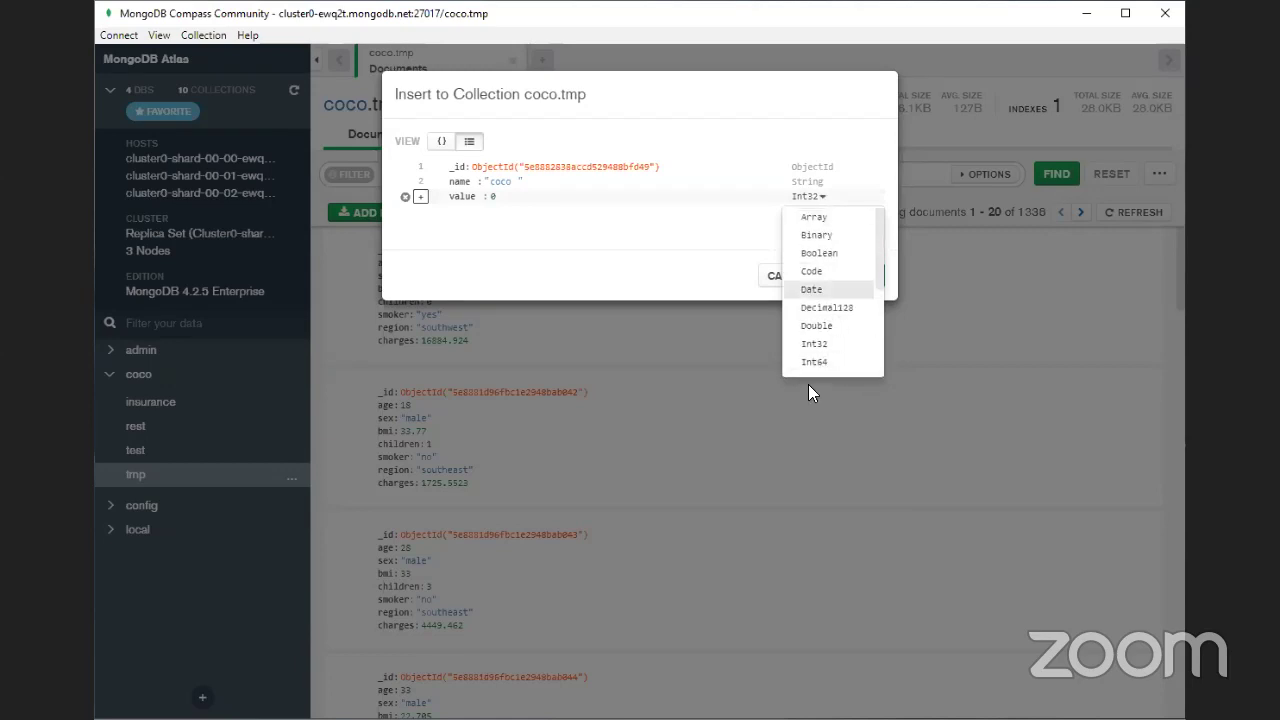
left_click(838, 222)
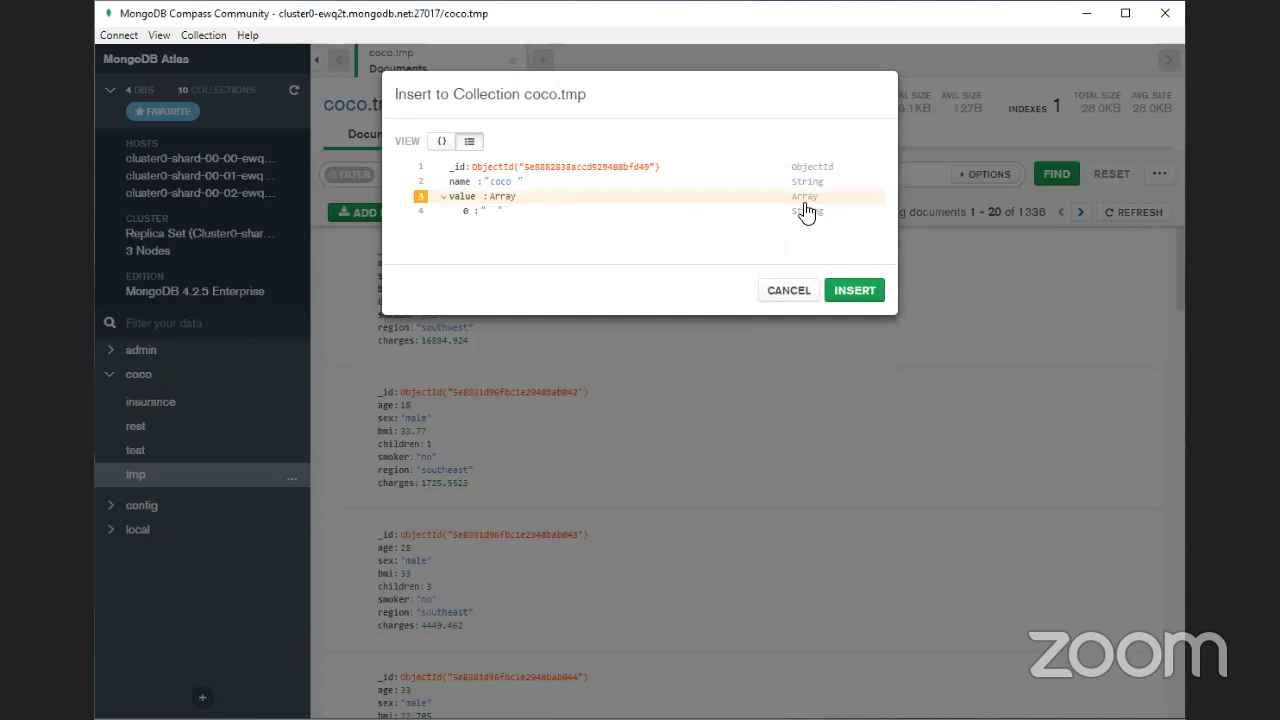
left_click(815, 197)
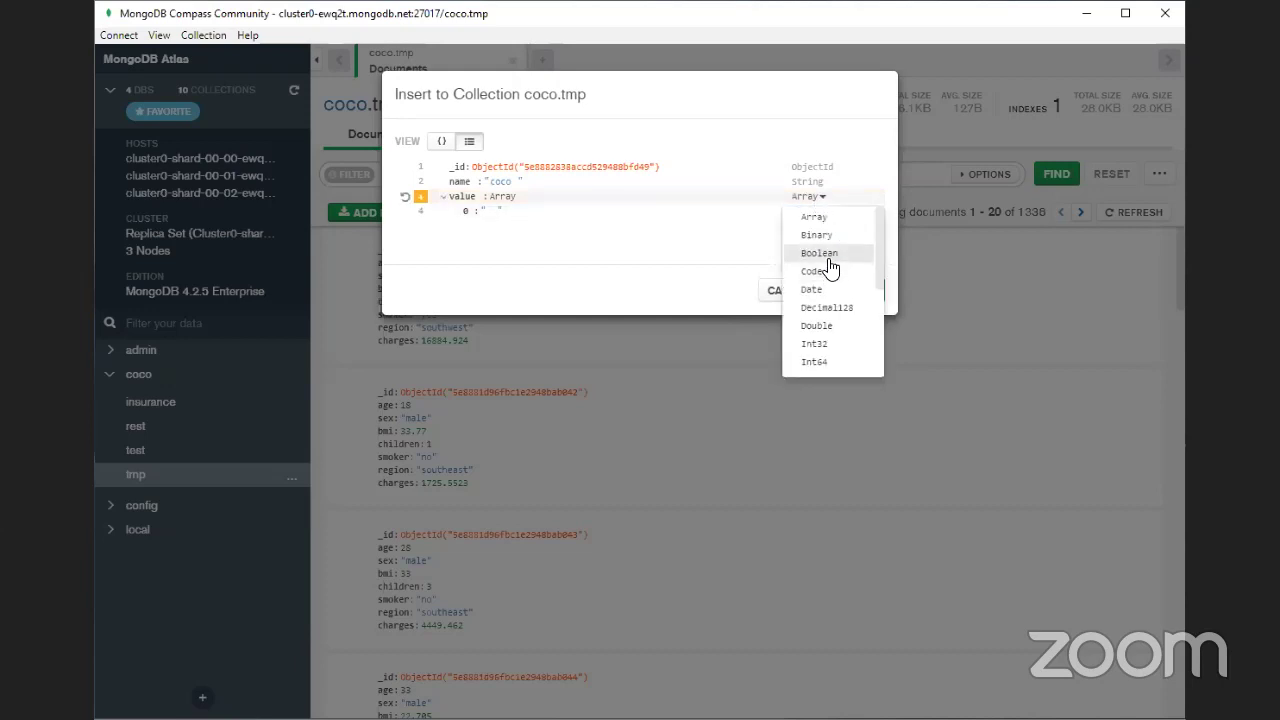
left_click(826, 256)
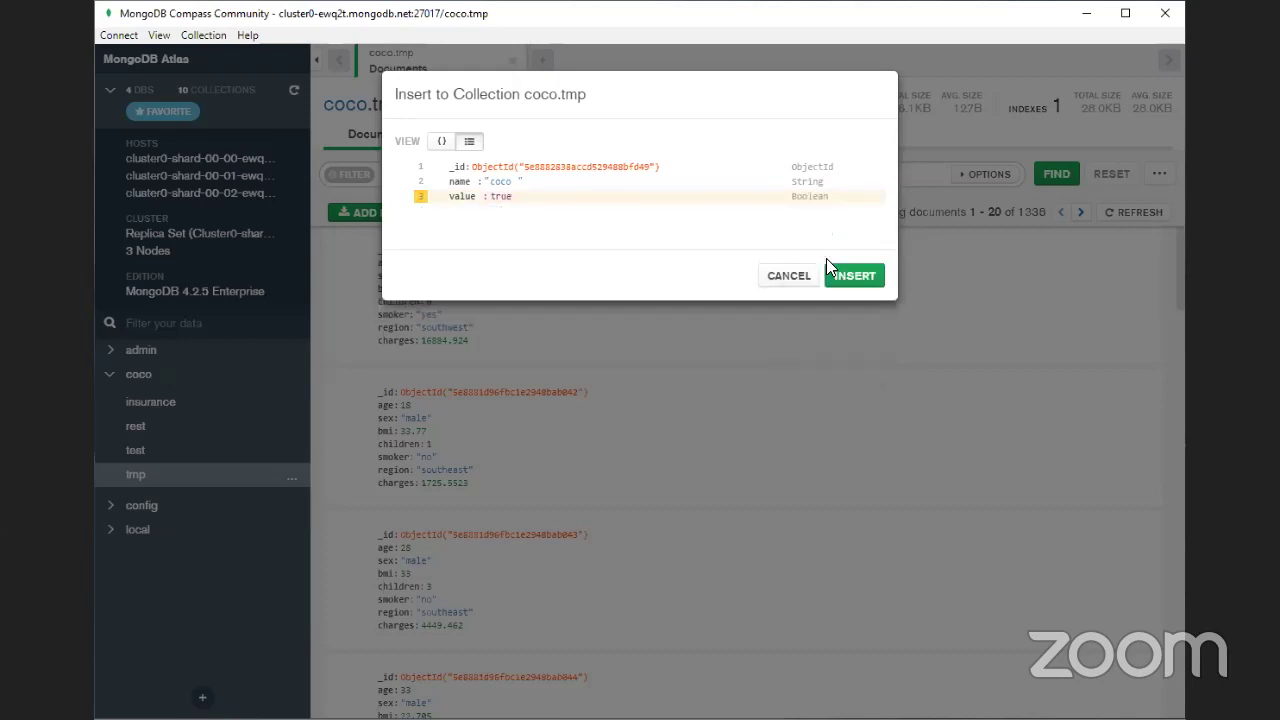
Look over the data types offered for the value field and insert the document into coco.tmp.
left_click(834, 199)
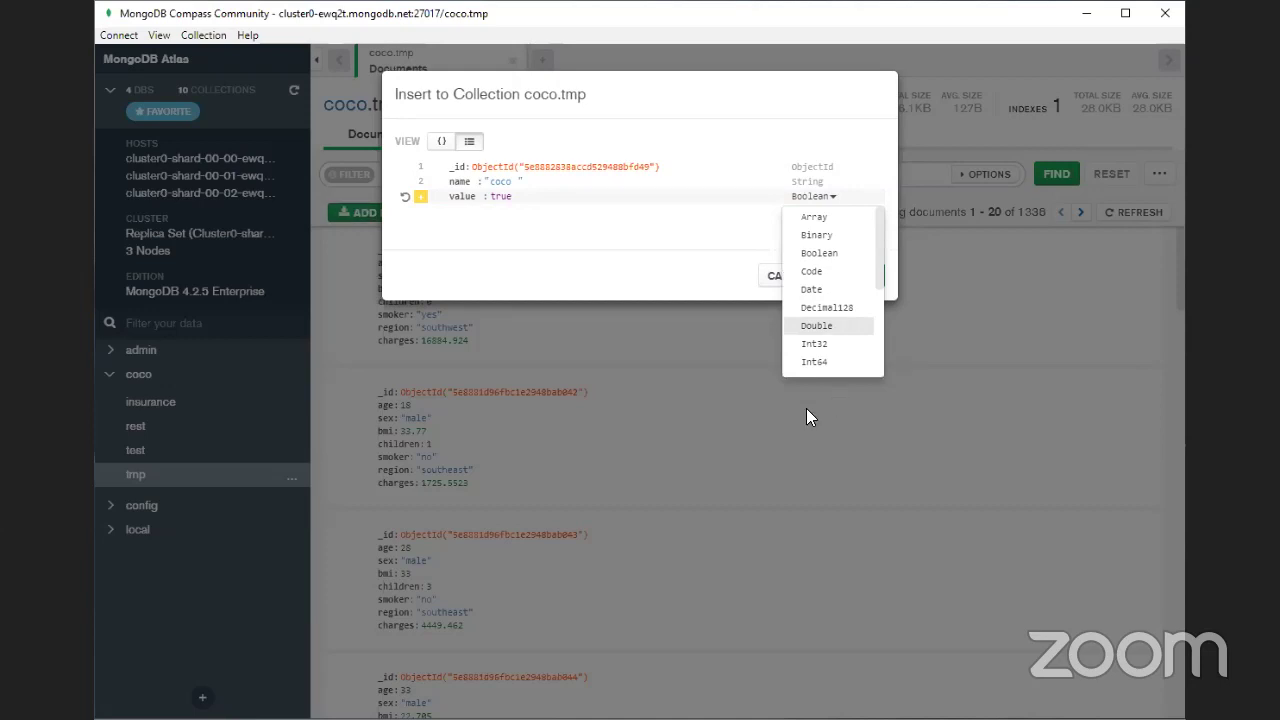
left_click(468, 224)
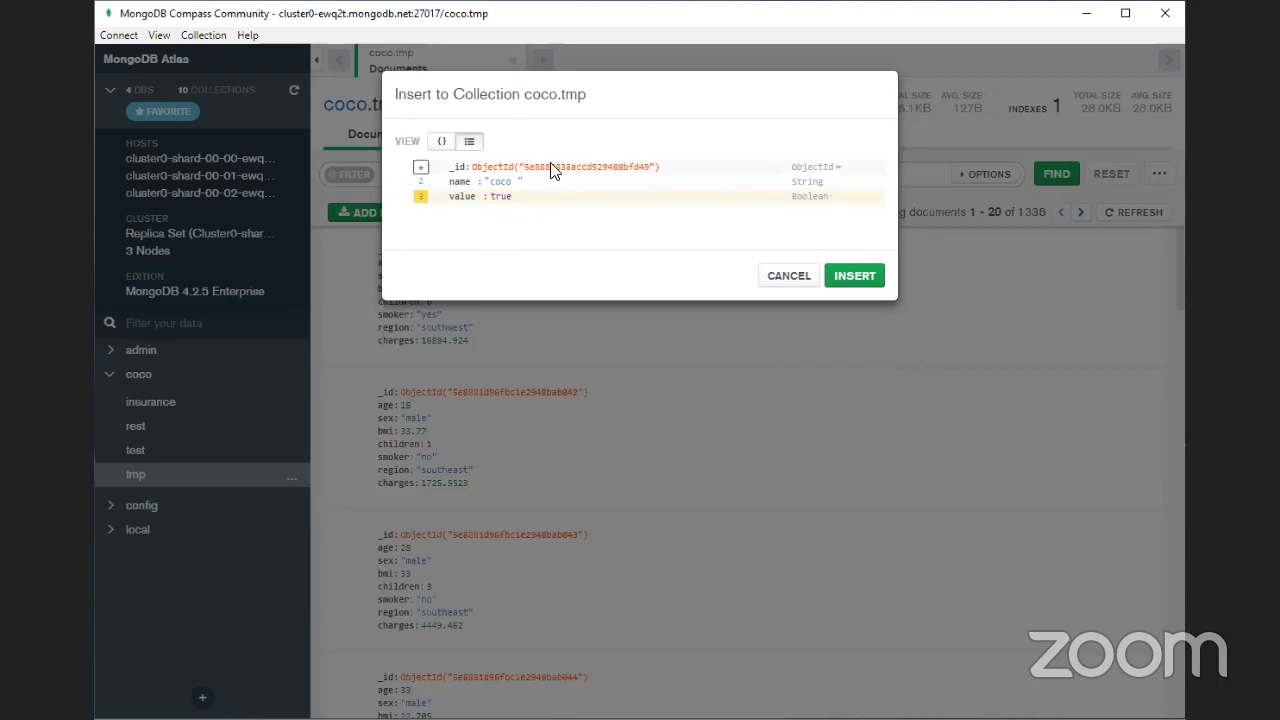
left_click(846, 280)
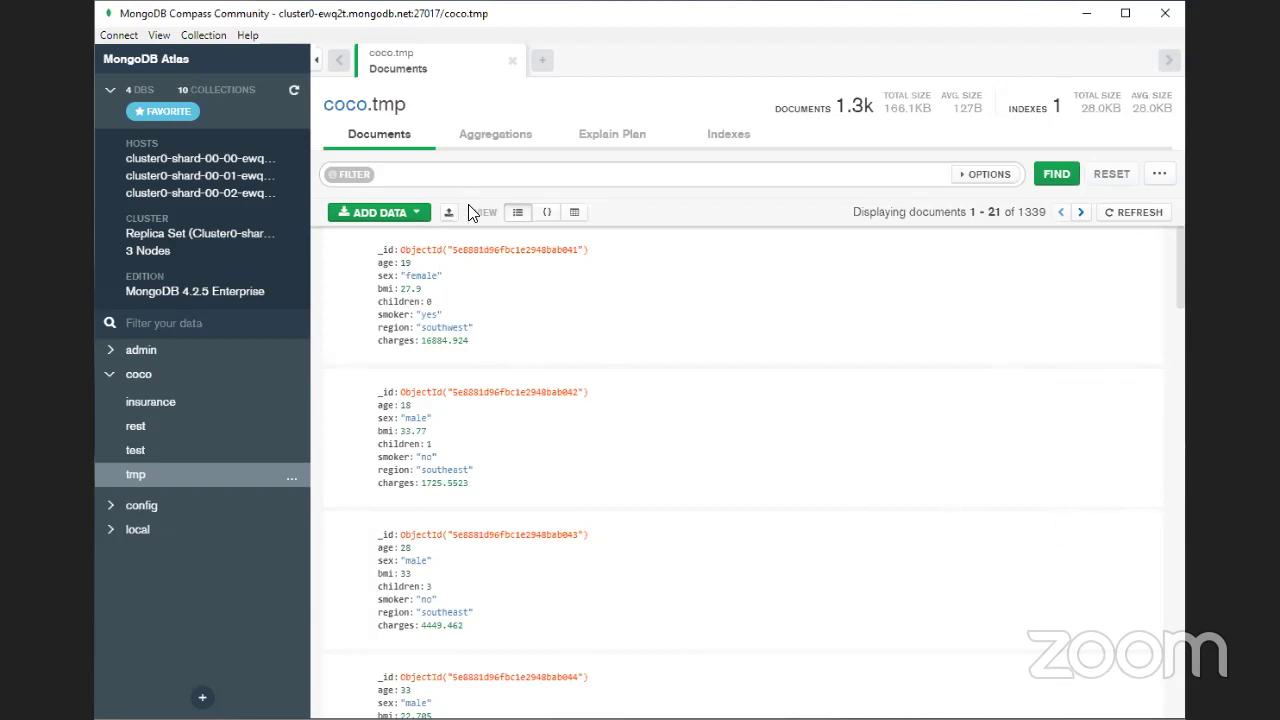
Examine the coco.tmp documents in the JSON and table views, including all table columns, and return to the list view.
left_click_drag(478, 215, 500, 215)
left_click(550, 214)
left_click(550, 214)
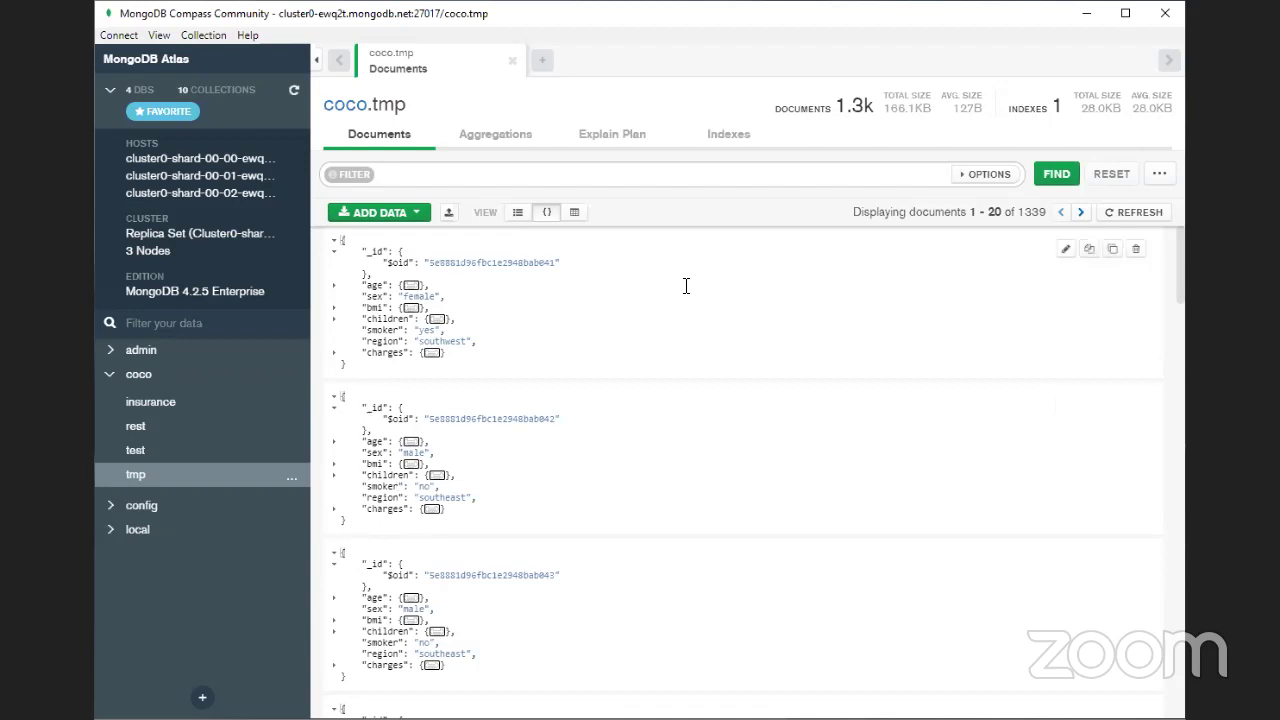
left_click(575, 213)
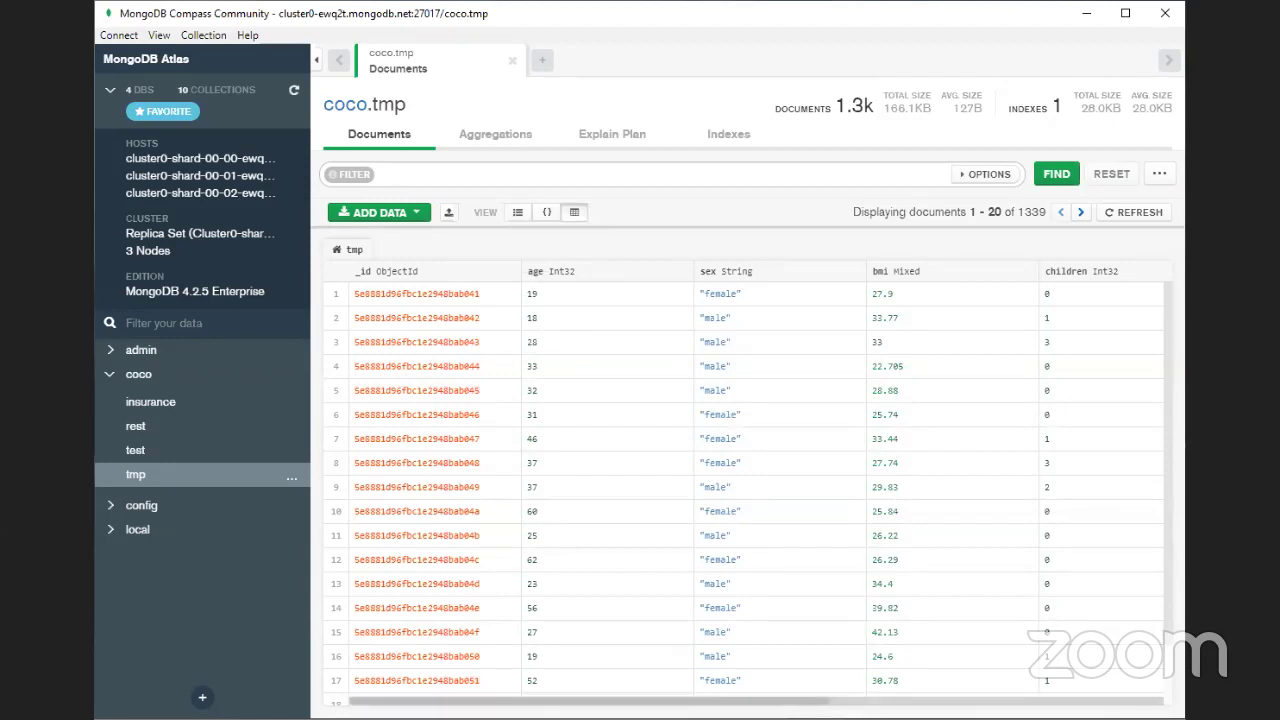
scroll(733, 484, "right", 2)
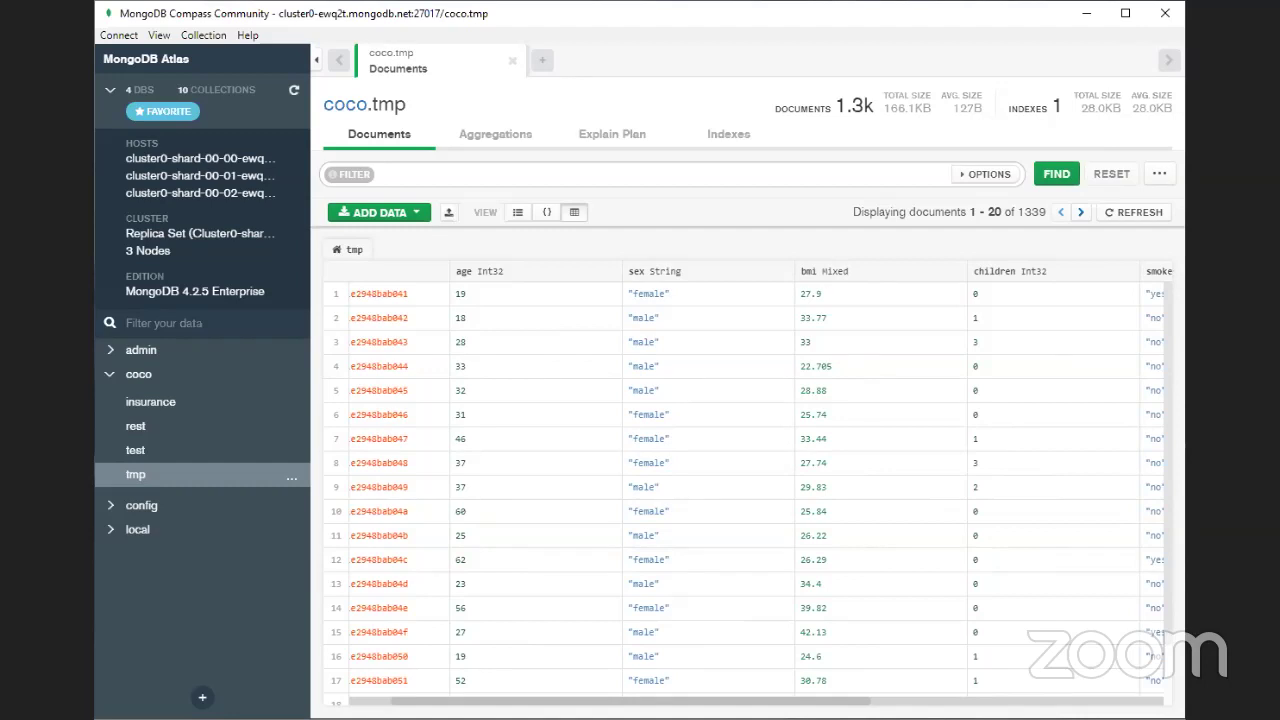
scroll(745, 484, "right", 10)
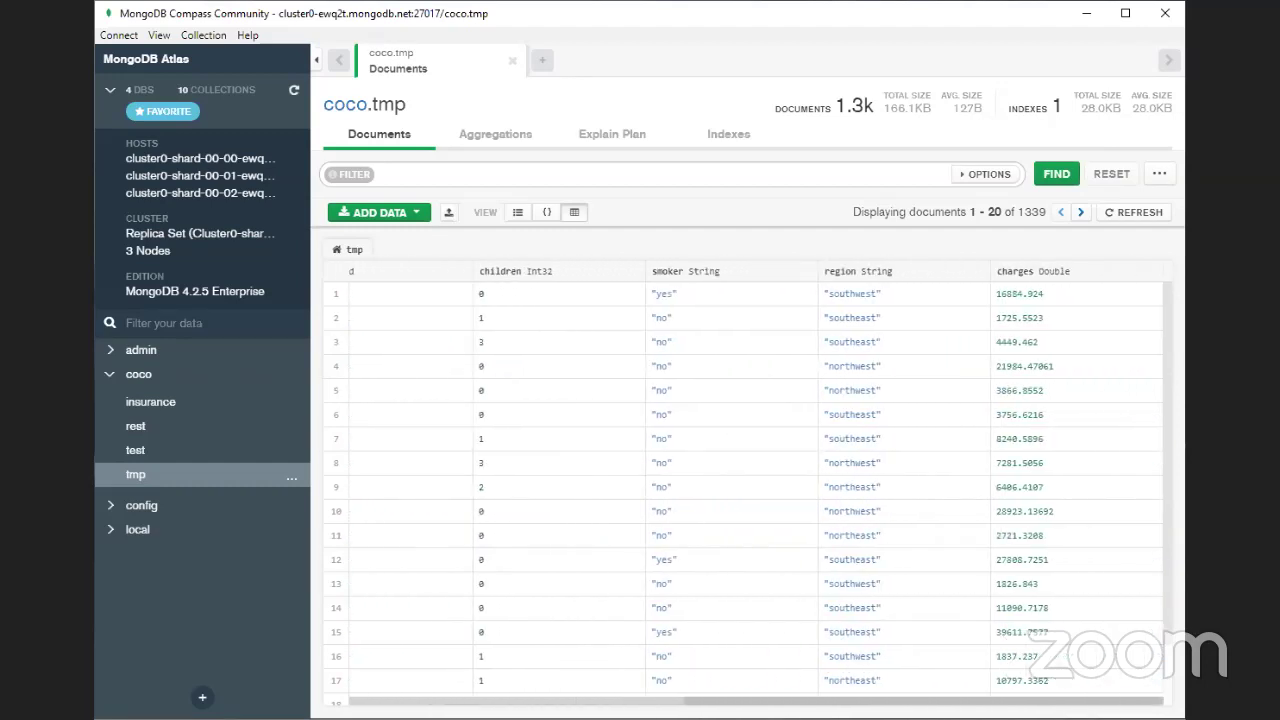
scroll(745, 484, "left", 12)
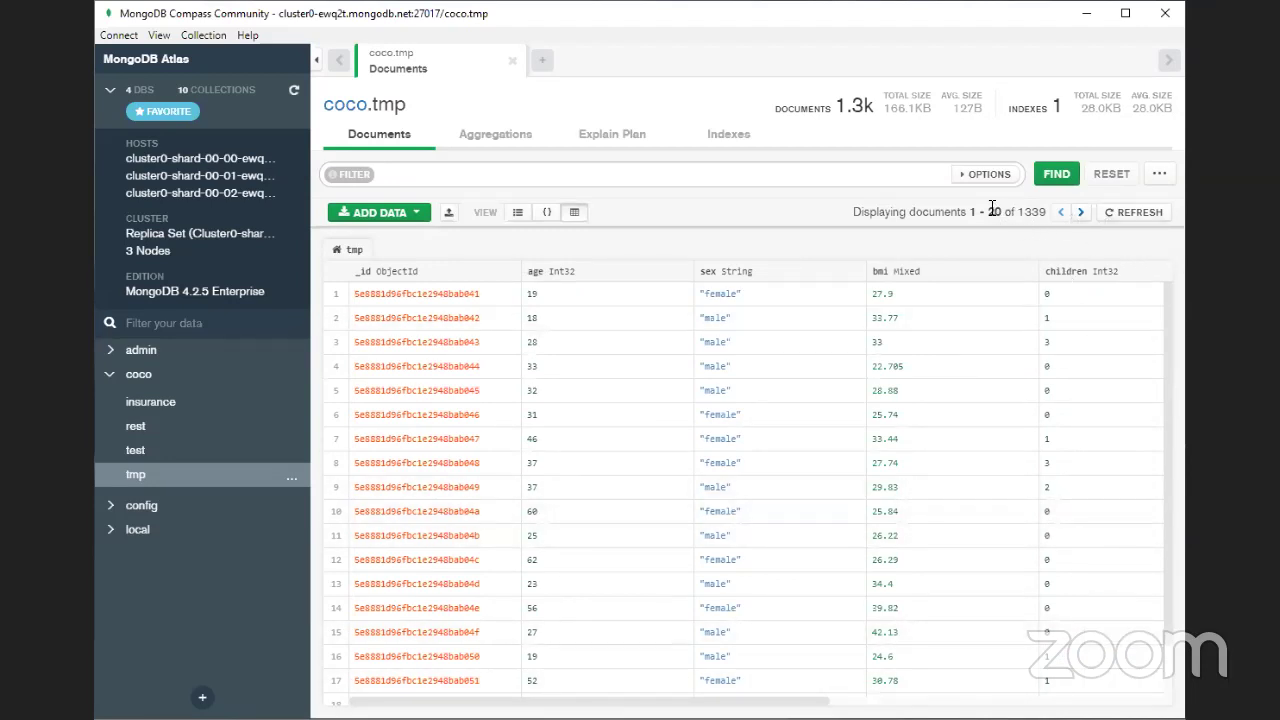
left_click(1083, 212)
left_click_drag(1018, 212, 1046, 214)
left_click(783, 247)
left_click(517, 214)
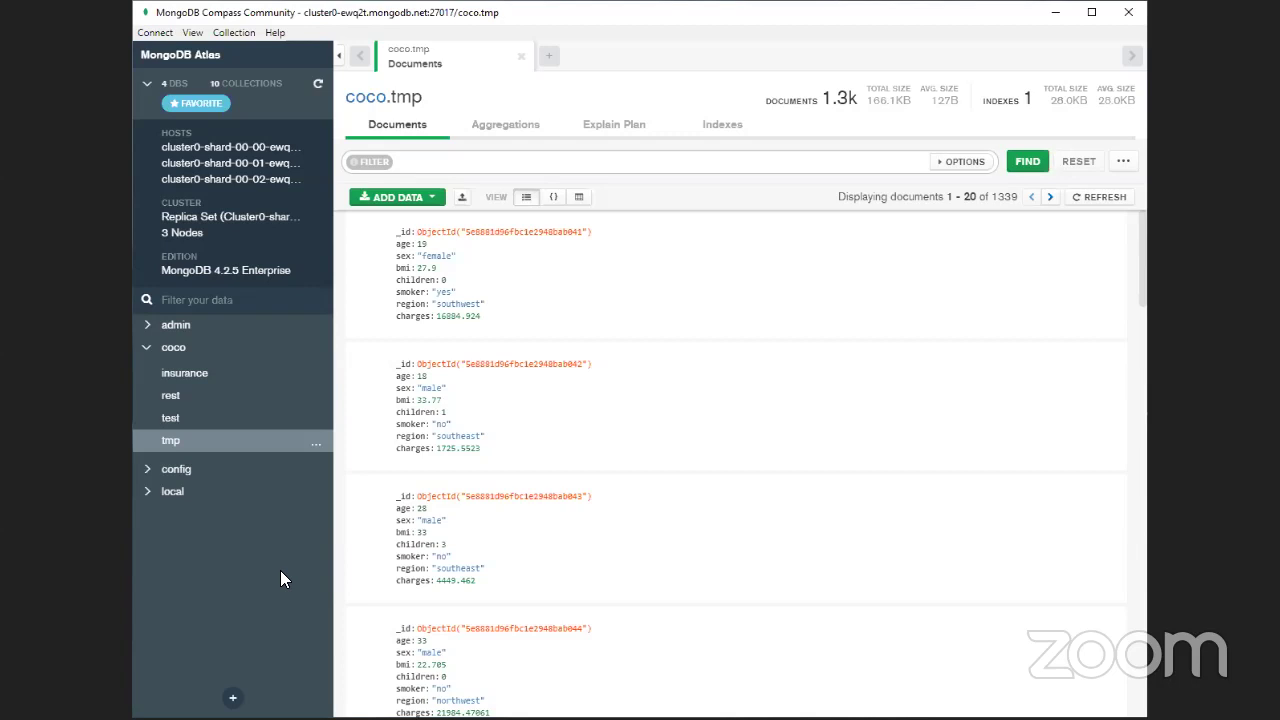
Close the coco.tmp documents and open the rest collection of the coco database.
left_click(521, 58)
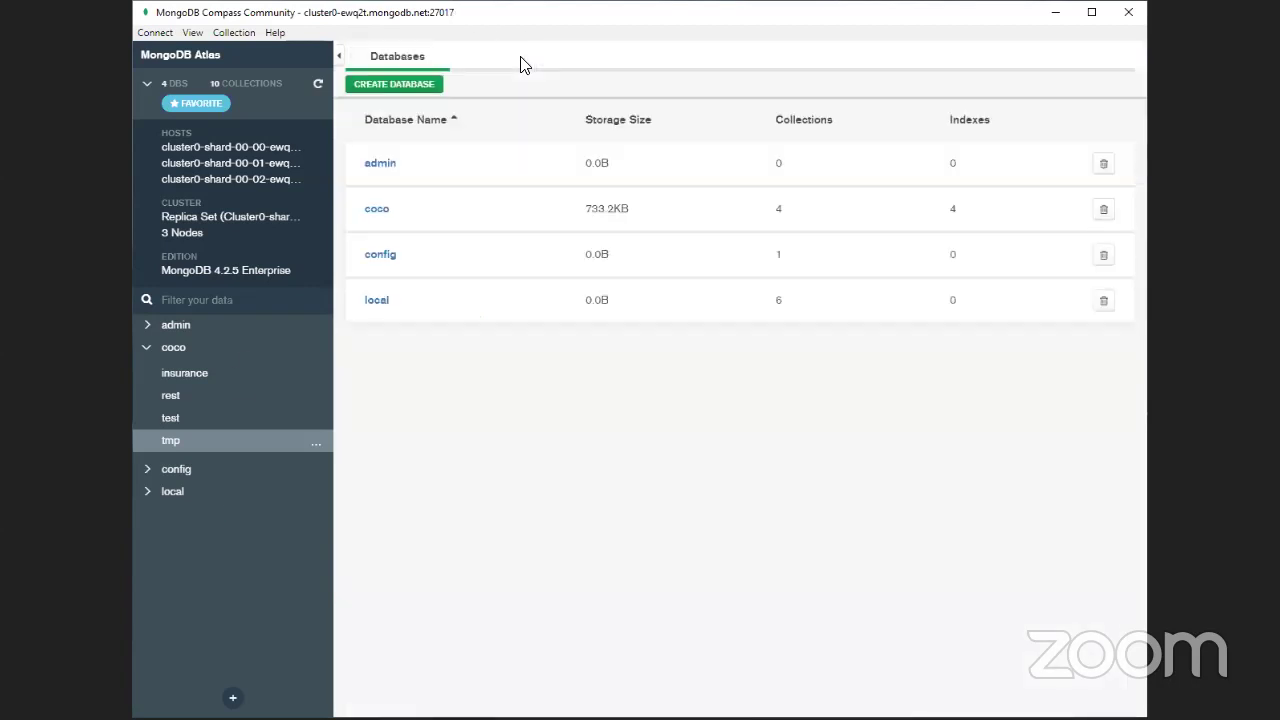
left_click(380, 212)
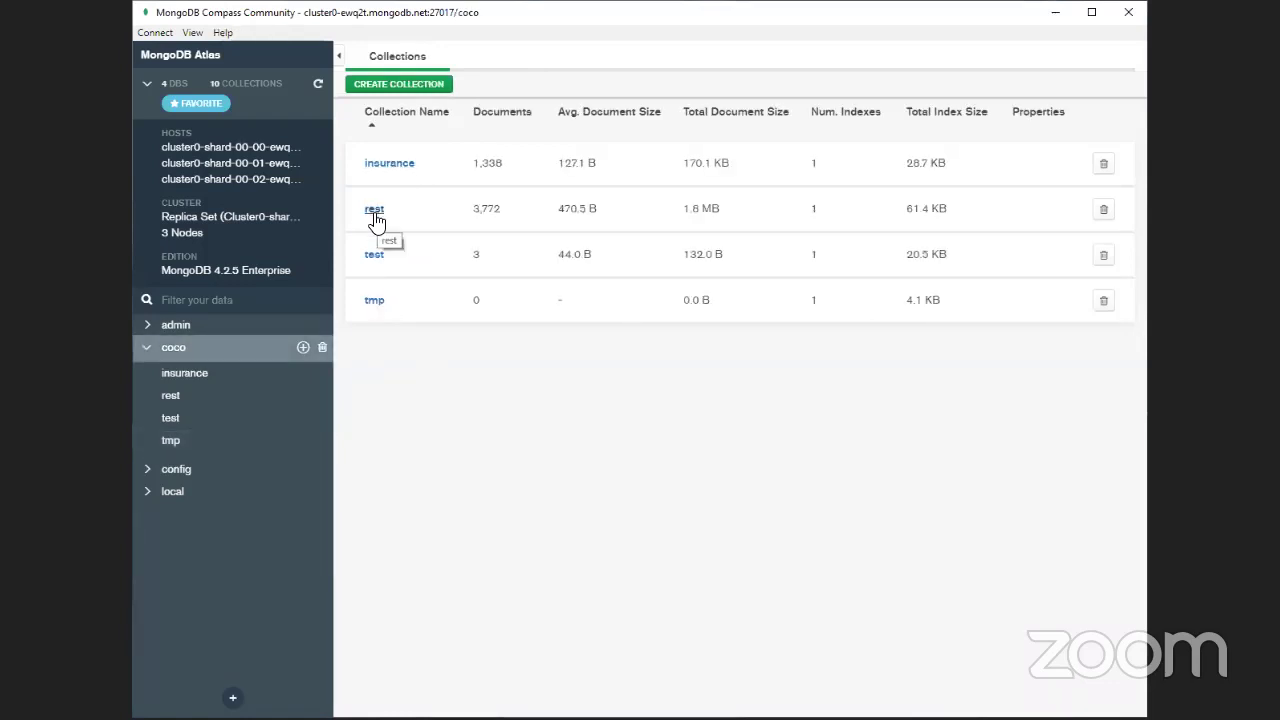
left_click(374, 210)
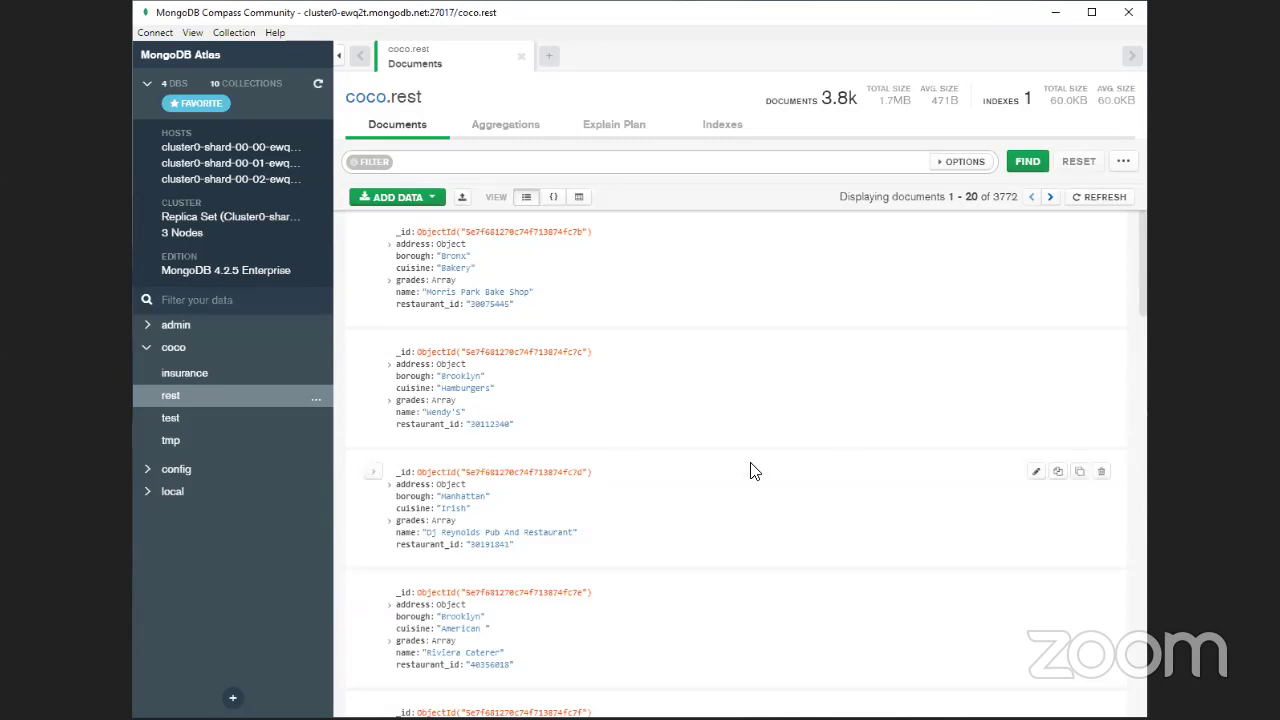
Open coco's insurance collection in place of rest and switch to the lecture slides in Adobe Acrobat Reader.
left_click(521, 56)
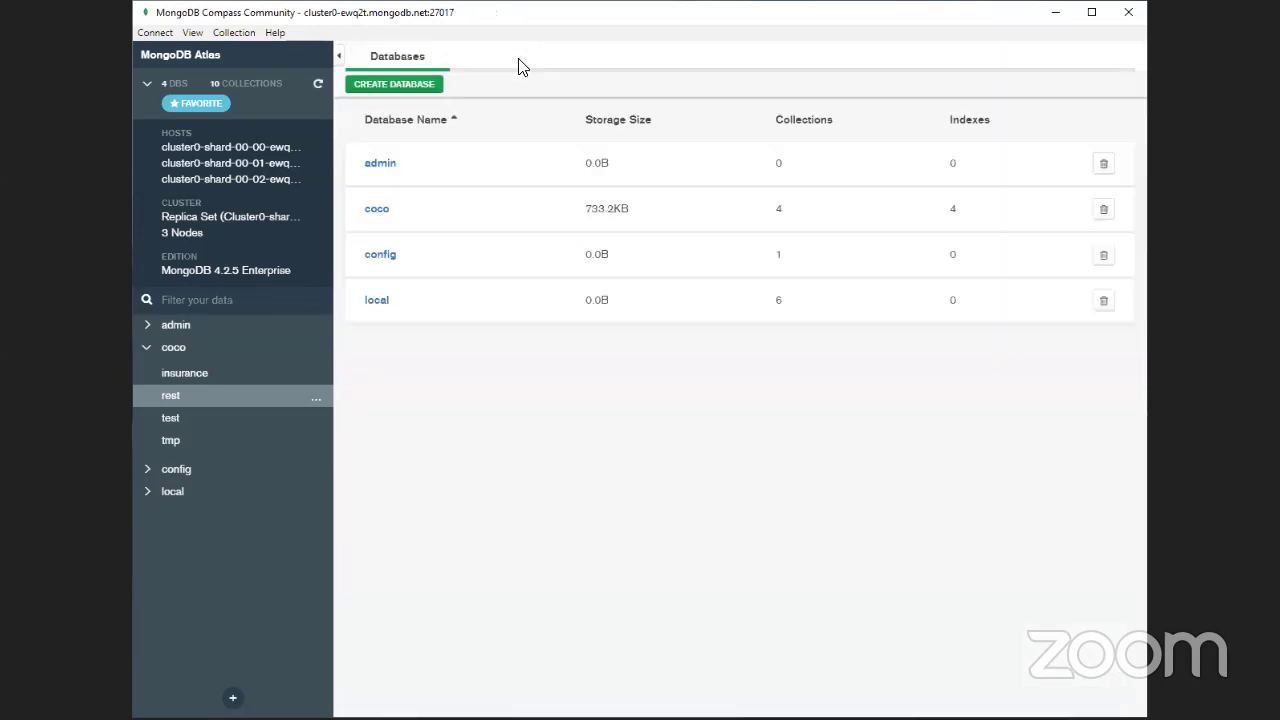
left_click(384, 210)
left_click(390, 164)
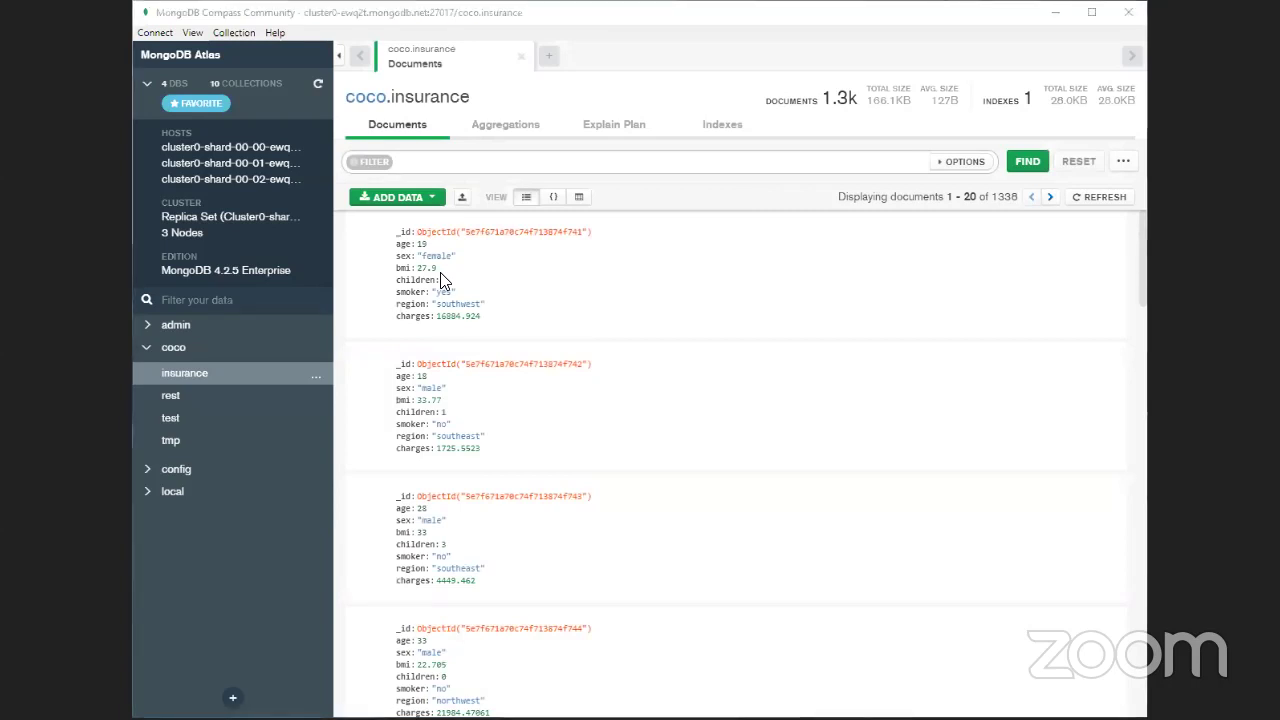
left_click(604, 24)
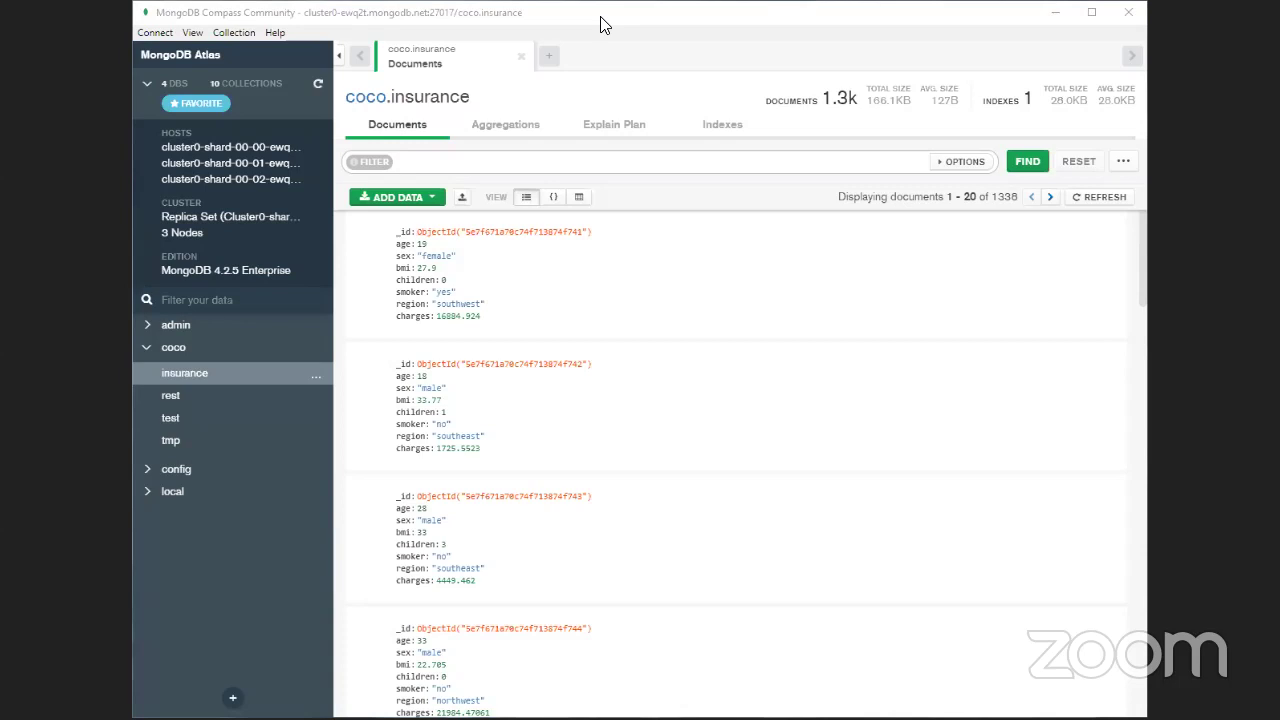
key("alt+Tab")
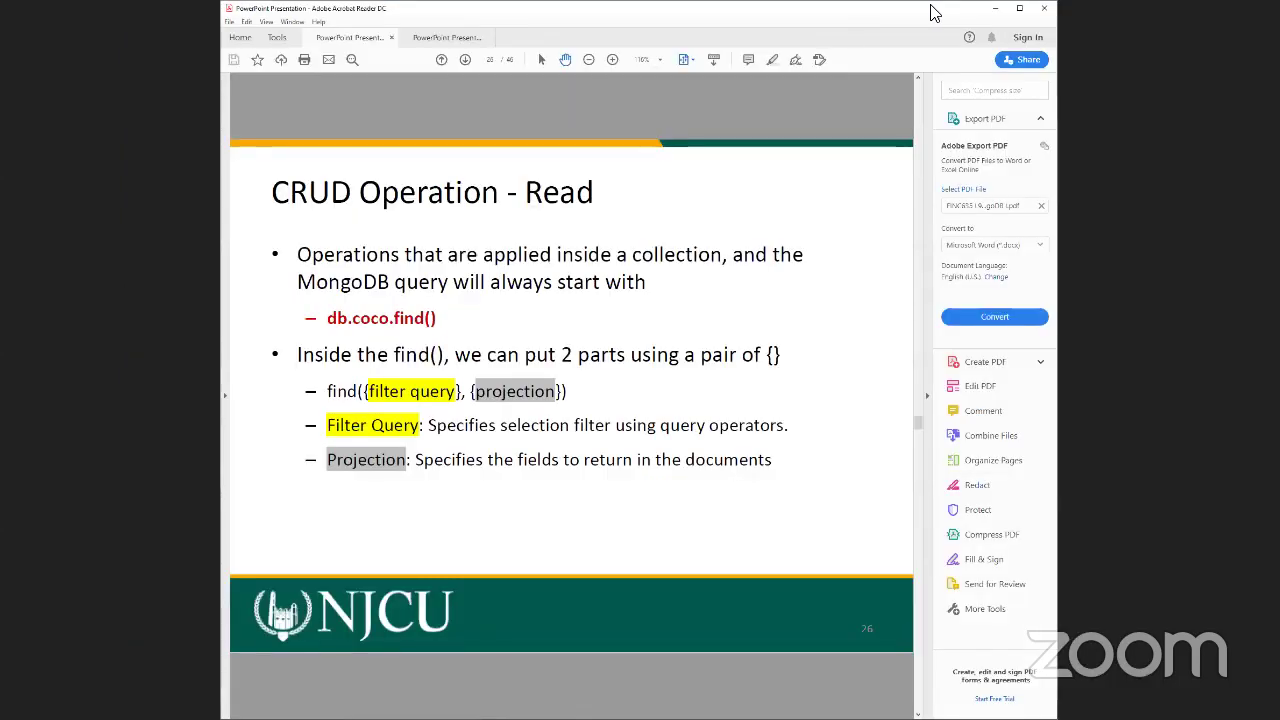
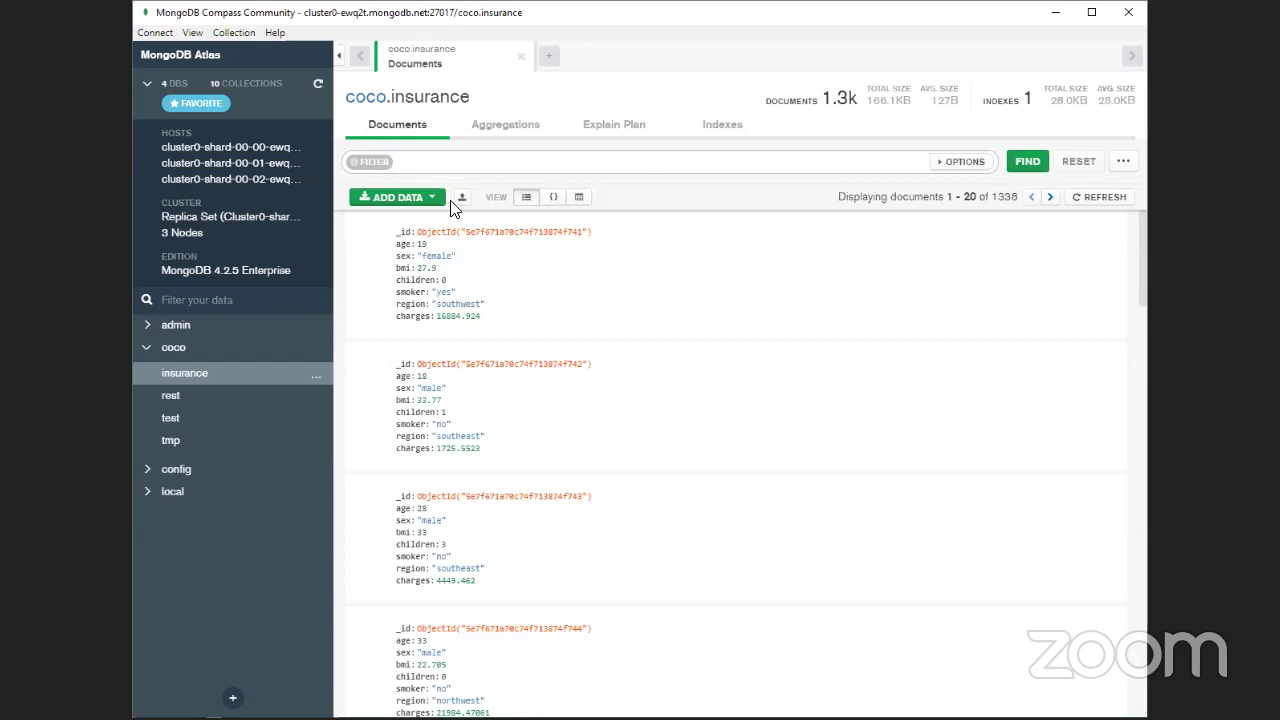
Expand the query options of coco.insurance to inspect the filter, project and sort fields, and switch back to the slides in Adobe Acrobat Reader.
left_click(380, 163)
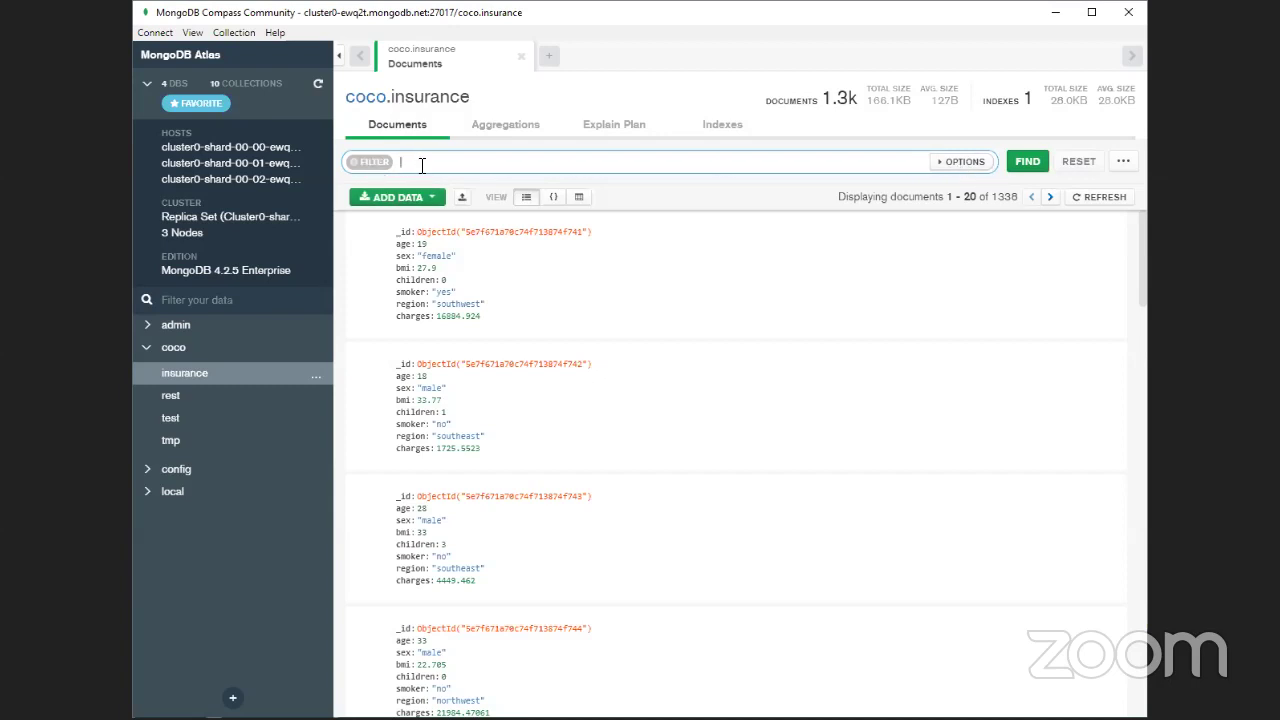
left_click(965, 162)
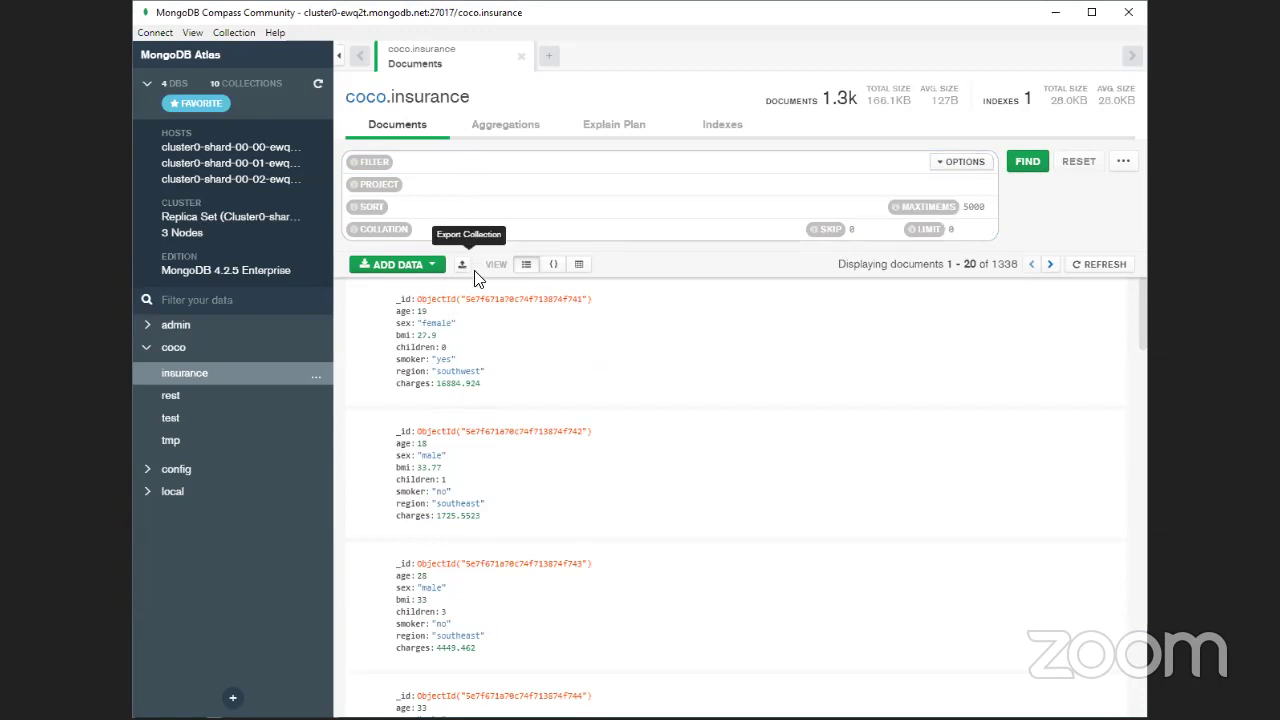
left_click(506, 168)
left_click(502, 186)
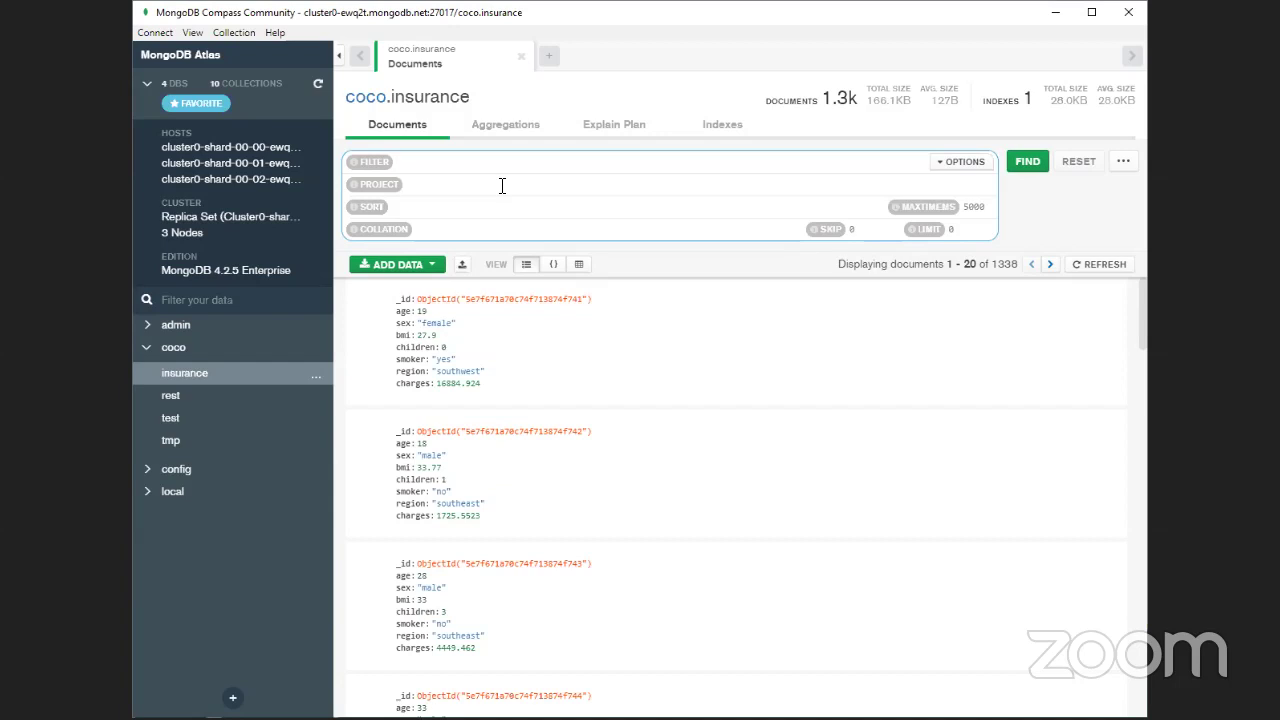
left_click(514, 206)
left_click(438, 163)
left_click(384, 209)
left_click(564, 172)
key("Tab")
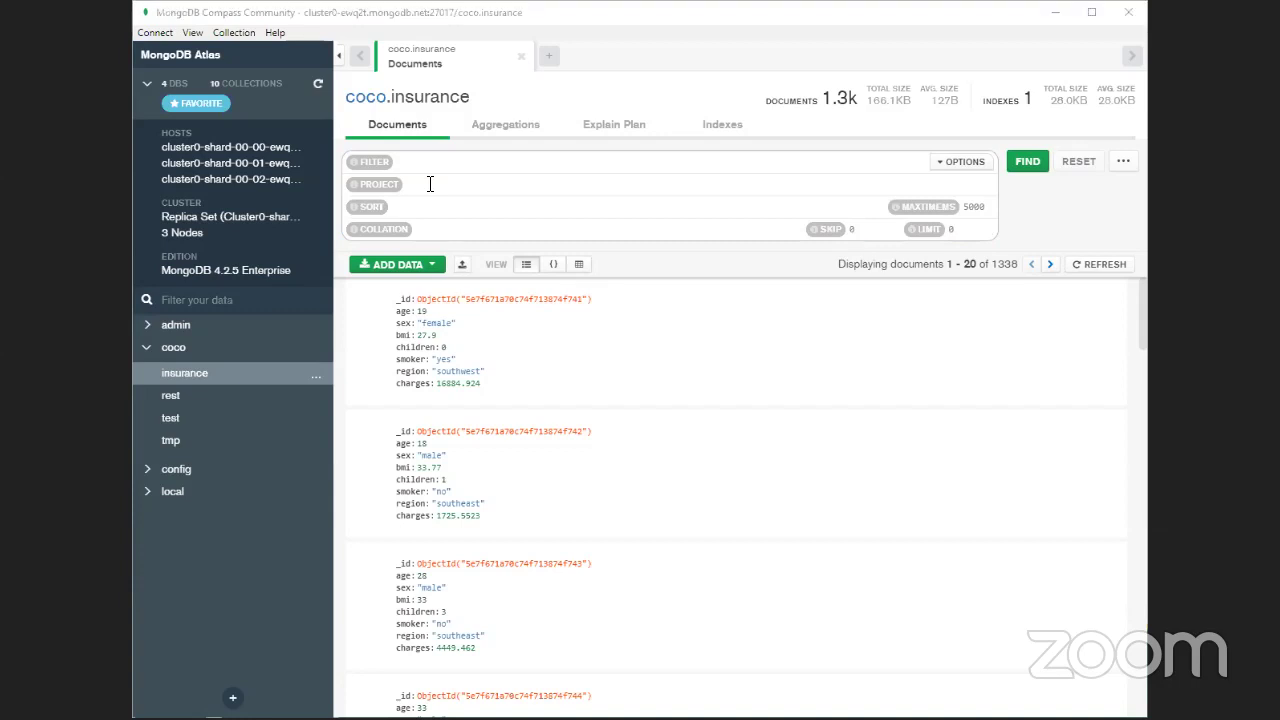
key("alt+Tab")
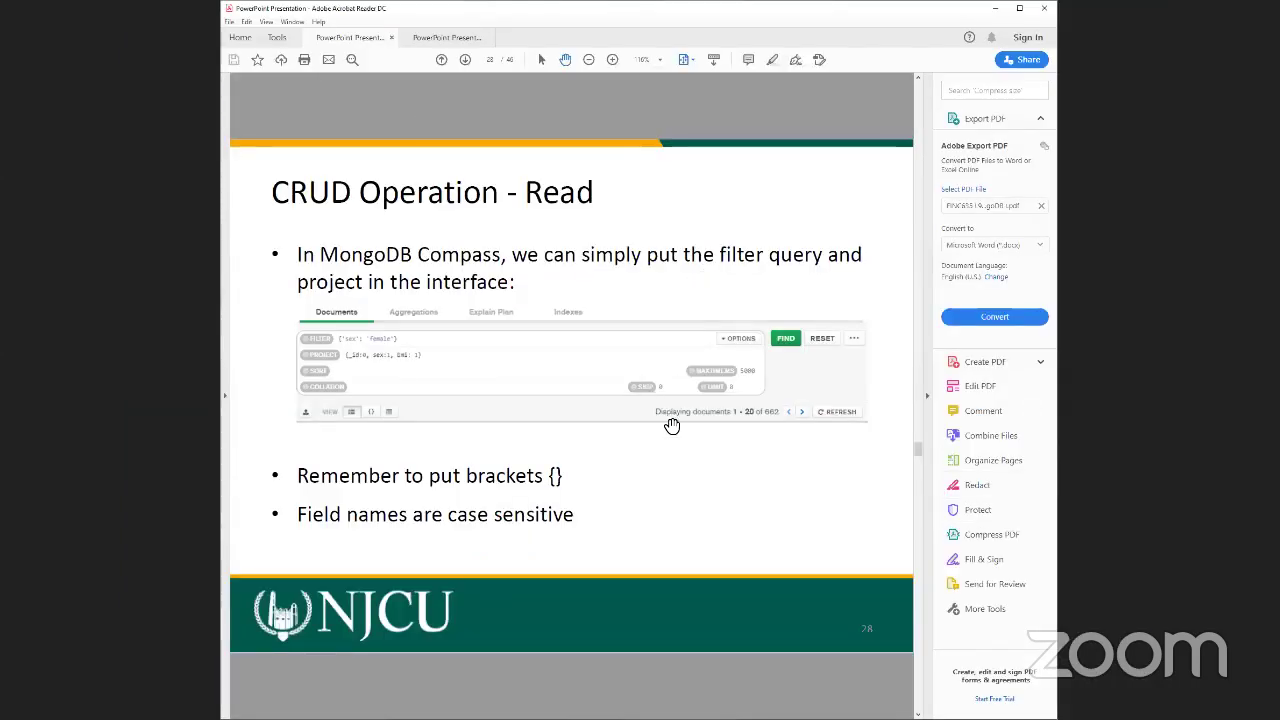
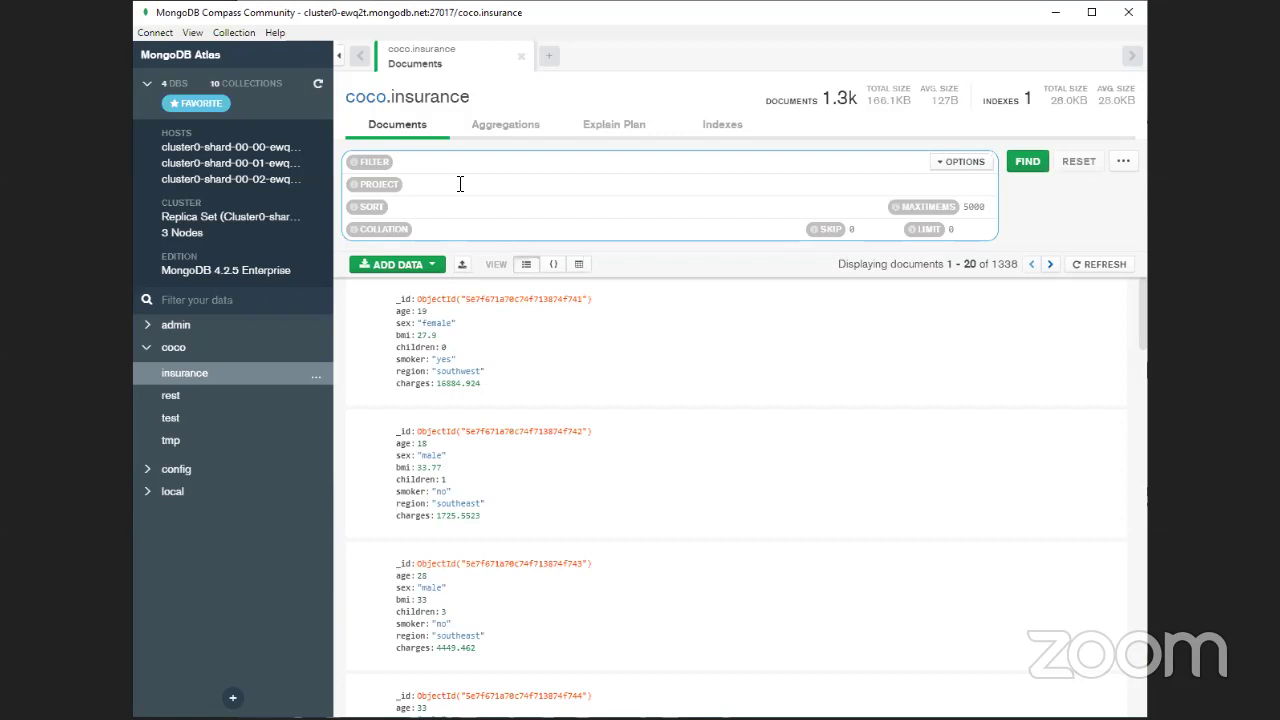
Query coco.insurance with the projection {_id:0} and look through the returned documents.
left_click(460, 184)
type("_i")
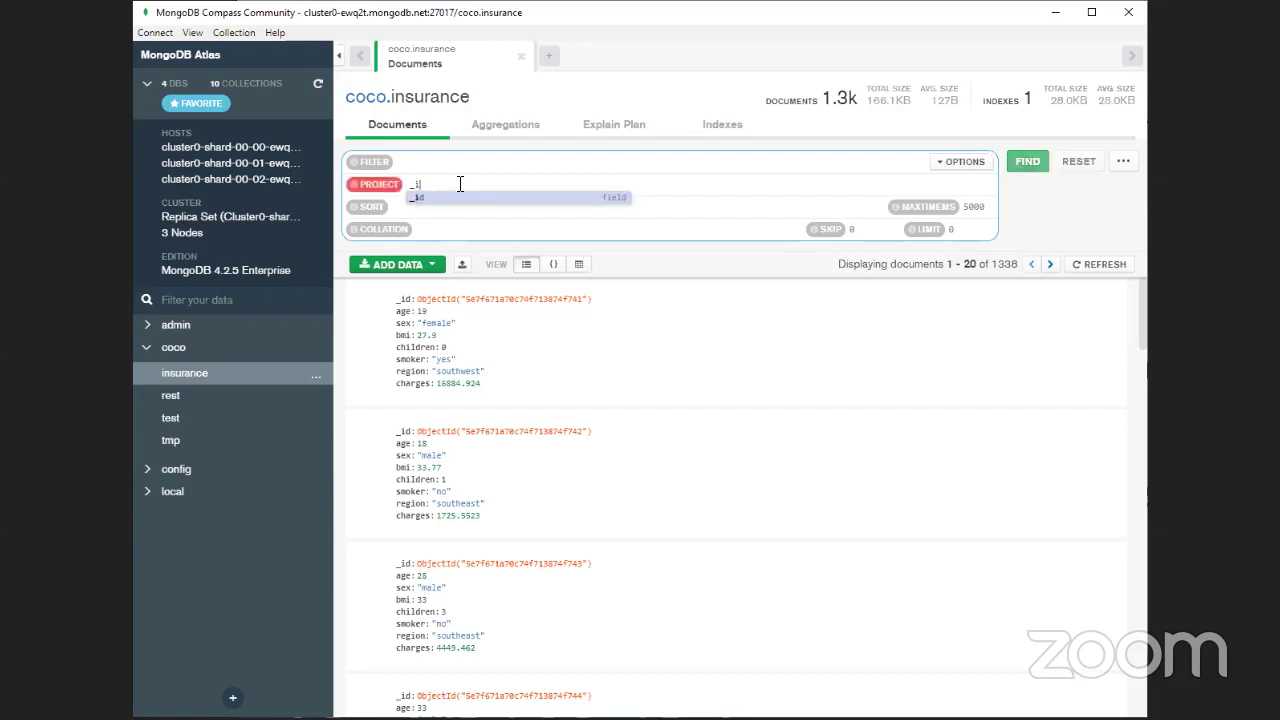
type("d:0")
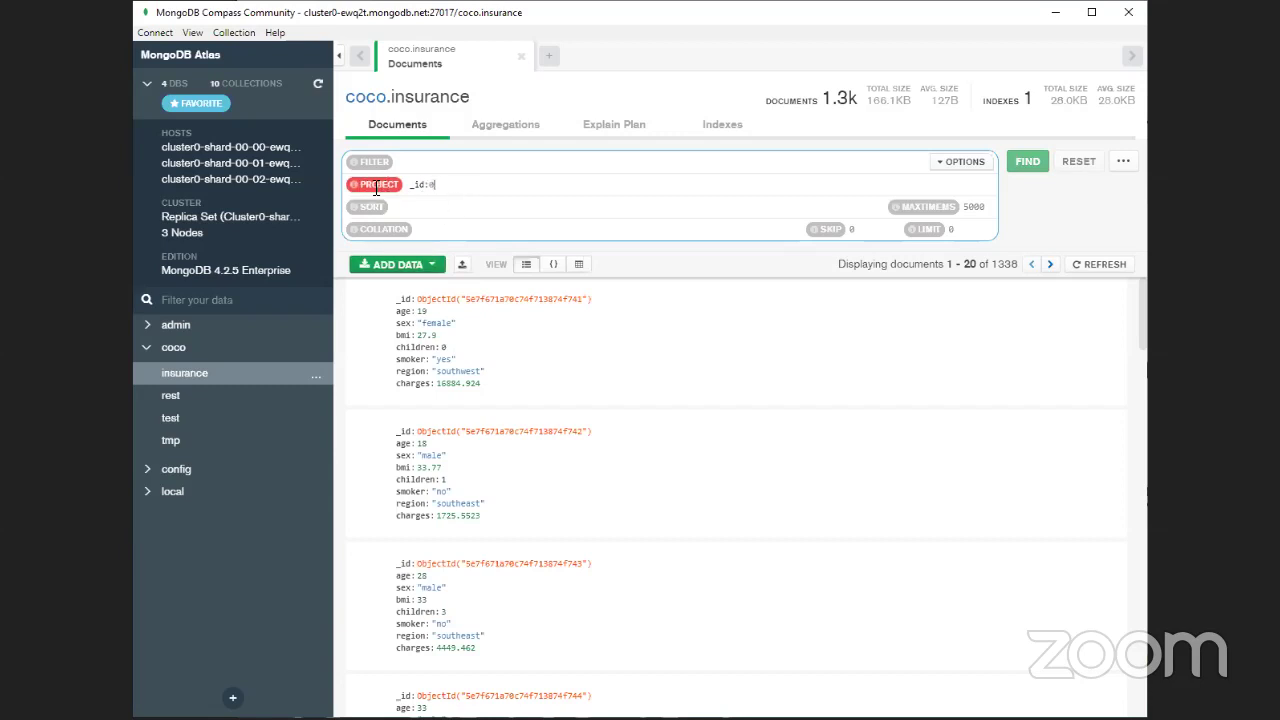
left_click(409, 185)
type("{")
left_click(538, 190)
type("}")
key("Tab")
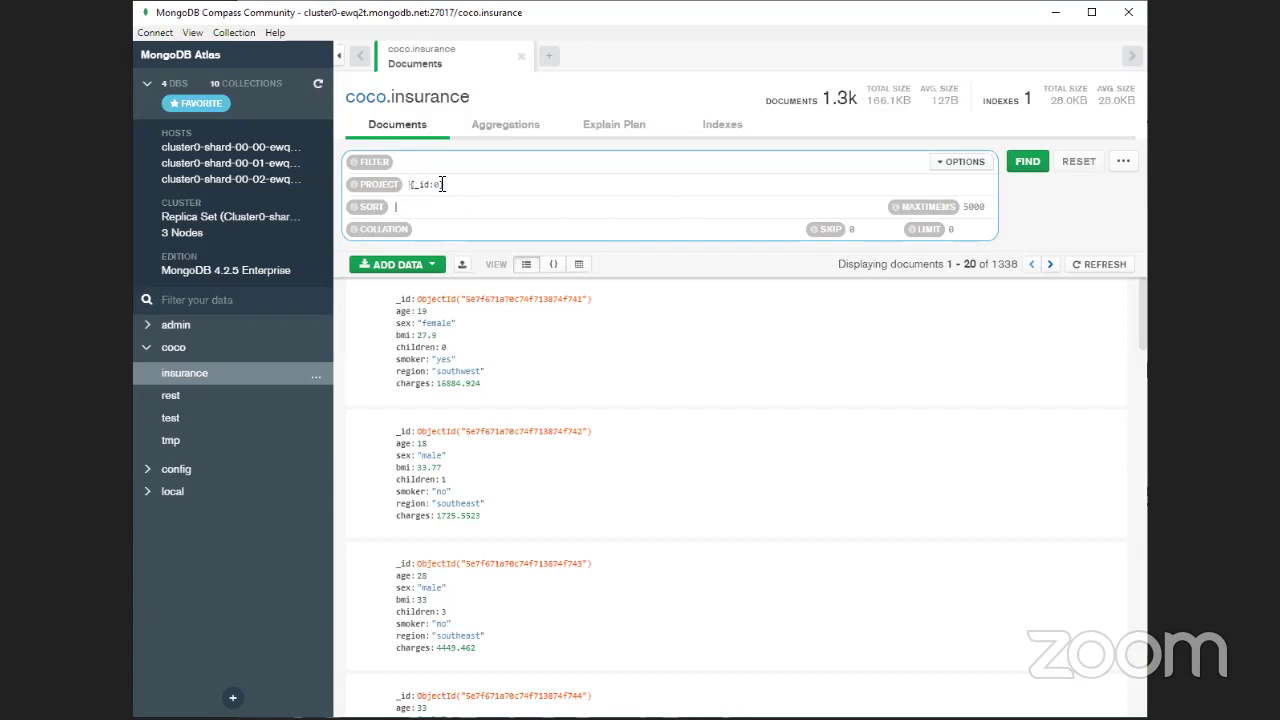
left_click(1030, 164)
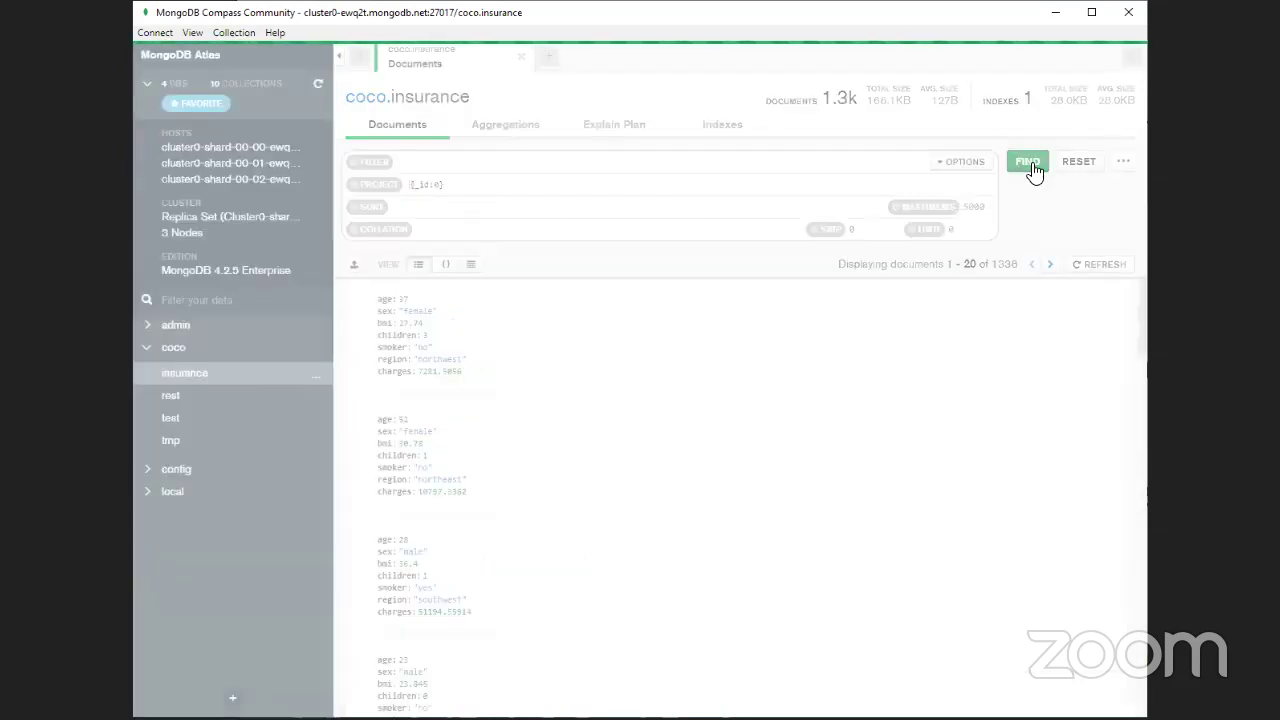
scroll(610, 378, "down", 10)
scroll(610, 378, "up", 10)
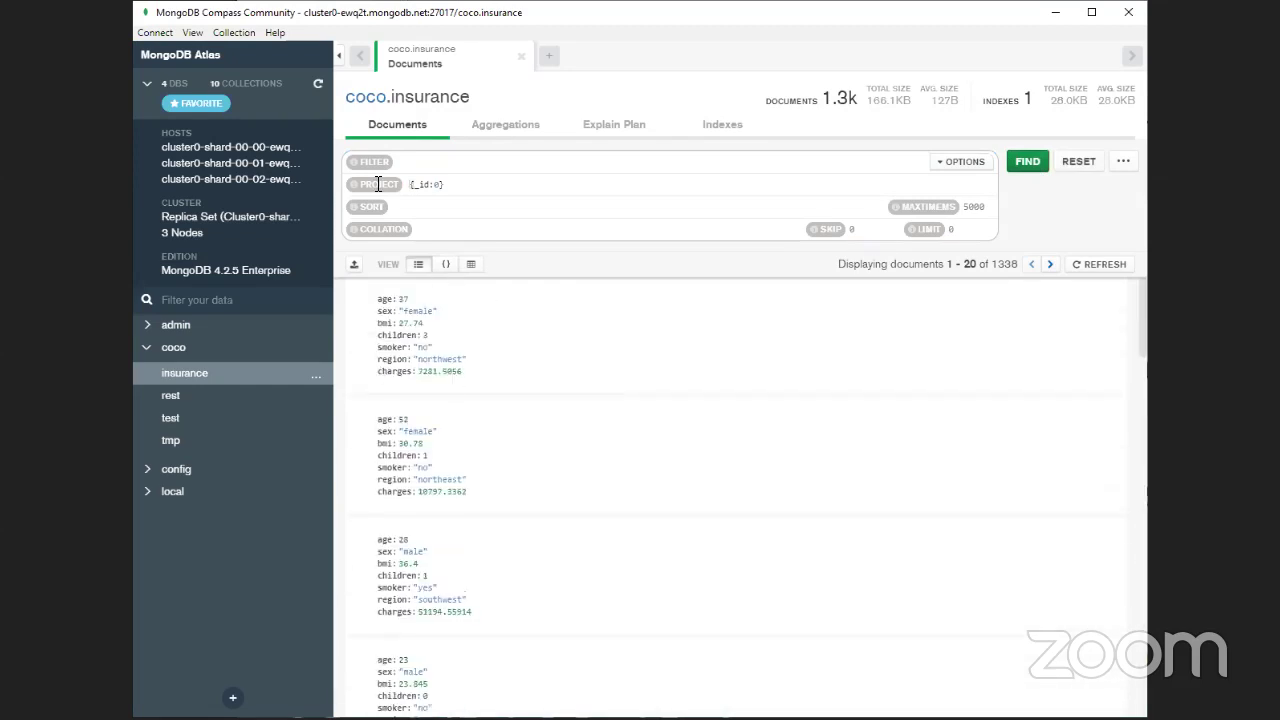
Extend the projection to {_id:0, bmi:1}, run the query and look through the results.
left_click(441, 185)
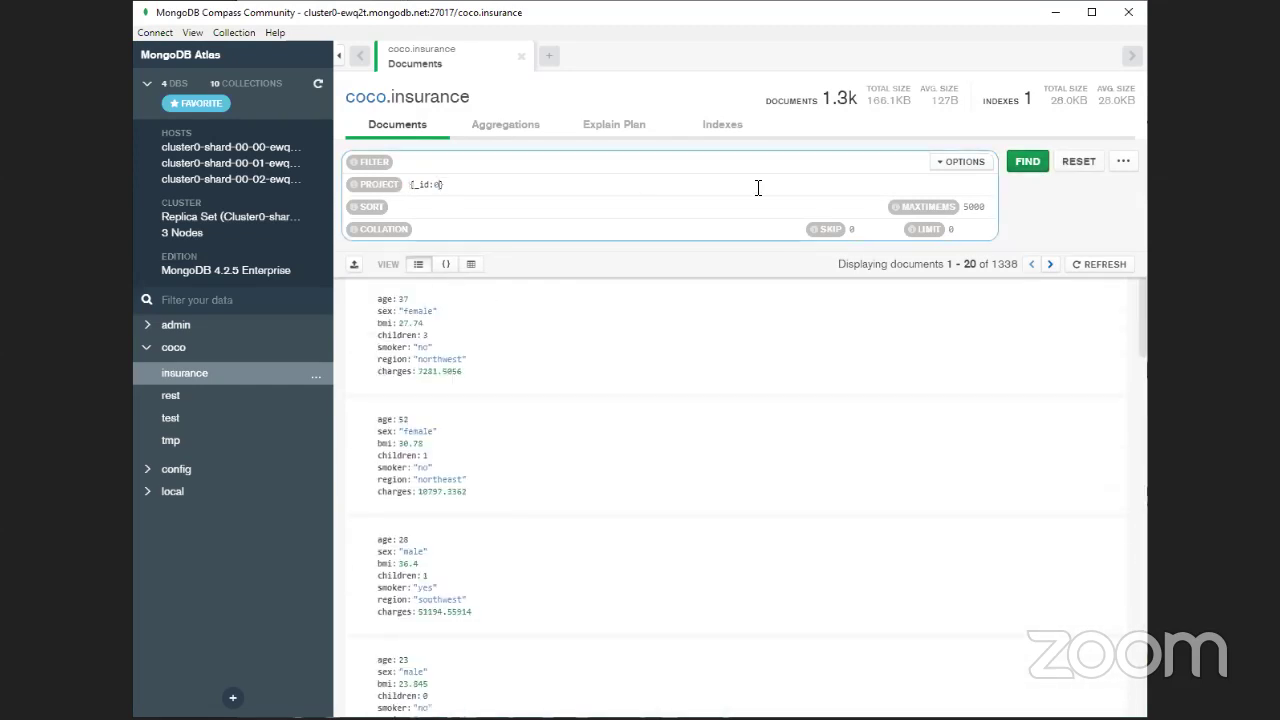
type(", ibm")
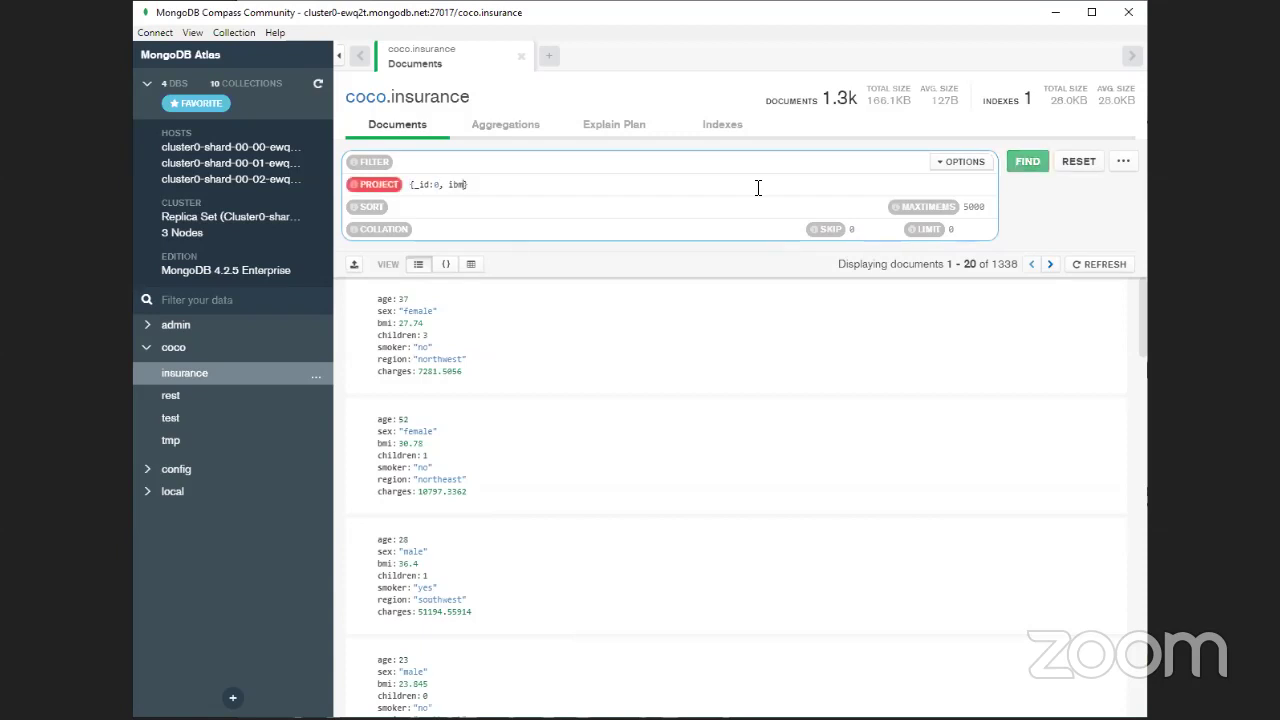
key("BackSpace")
key("BackSpace")
key("BackSpace")
type("bmi:1")
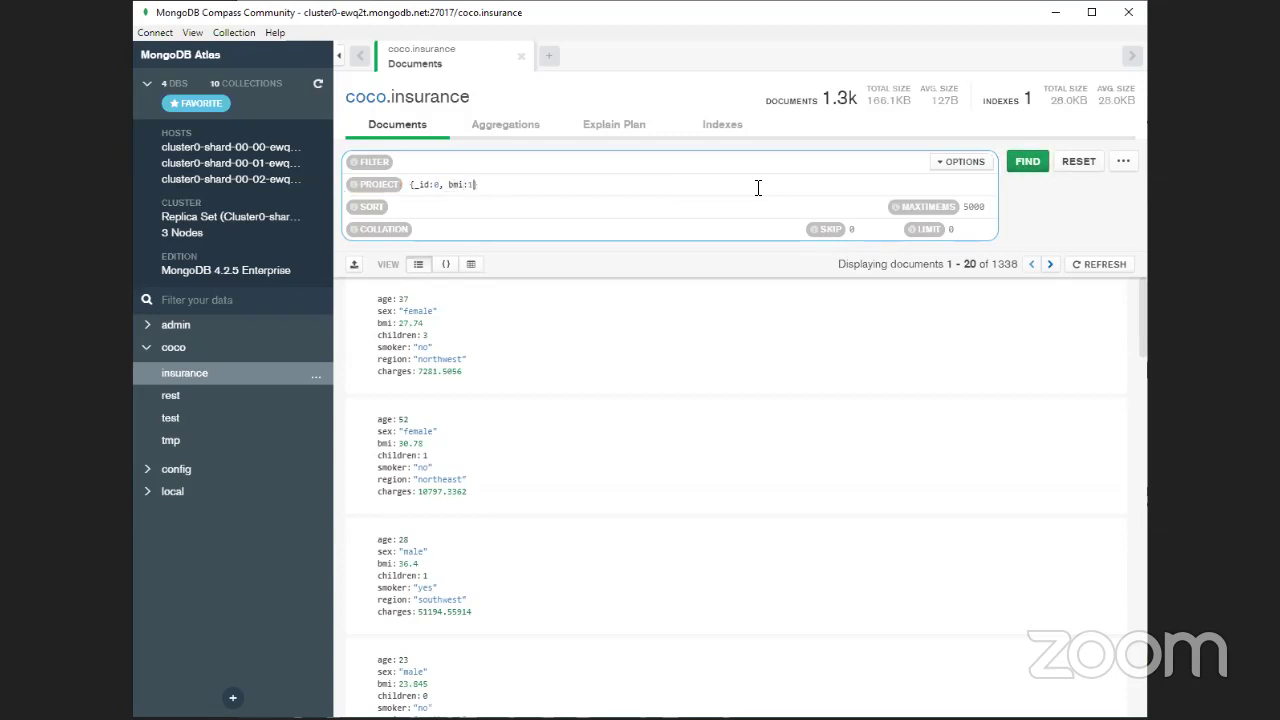
left_click(1028, 164)
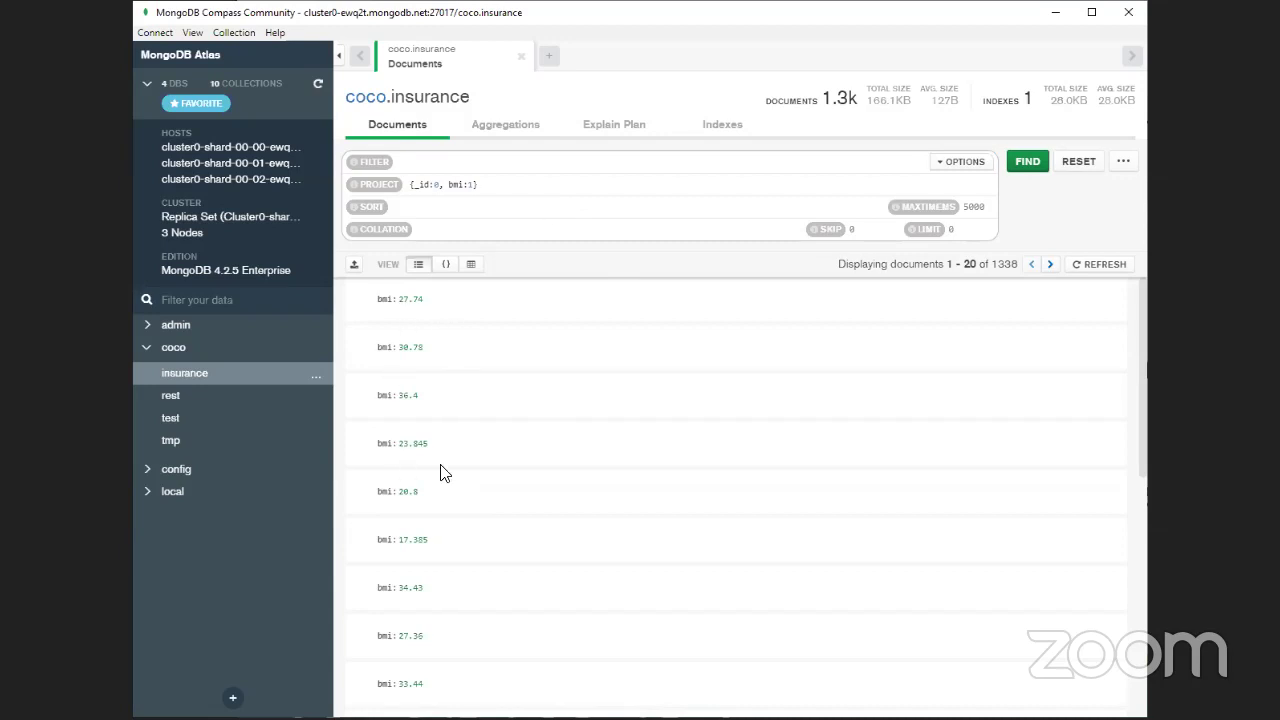
scroll(443, 471, "down", 5)
scroll(408, 520, "up", 5)
Add age:1 to the coco.insurance projection after bmi:1 and run the query.
left_click(480, 184)
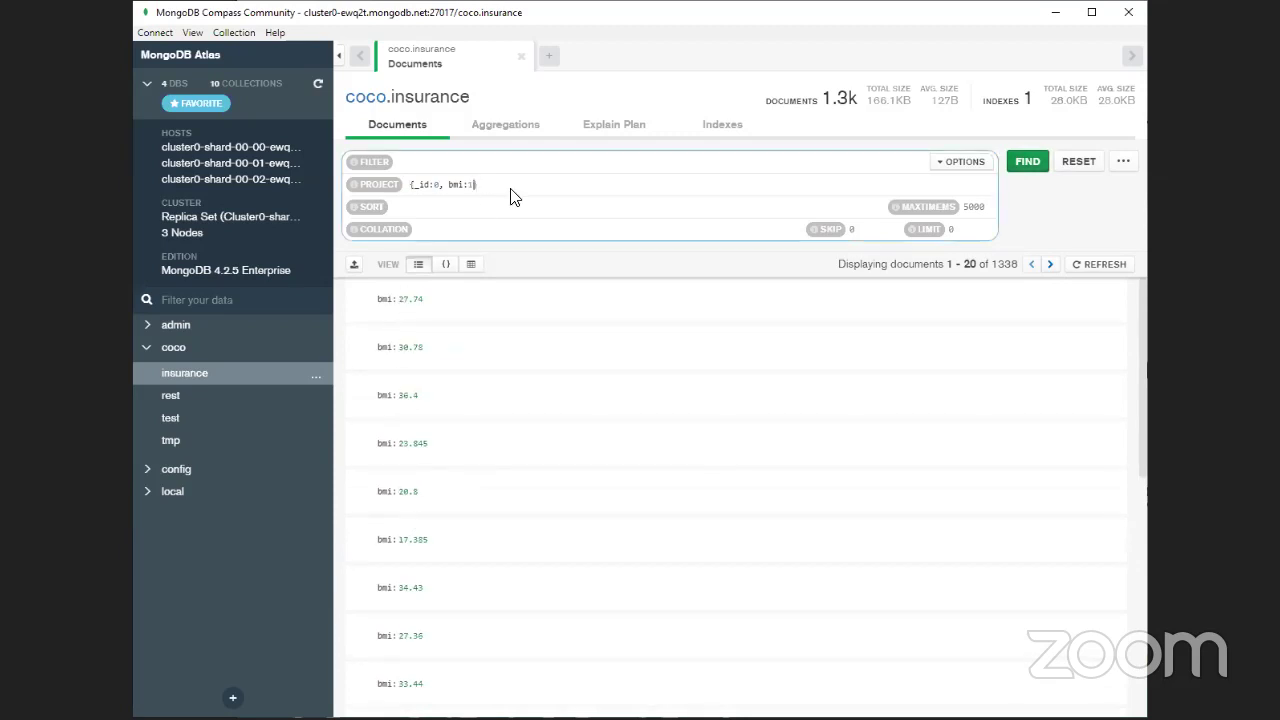
type(", age:1")
left_click(1022, 164)
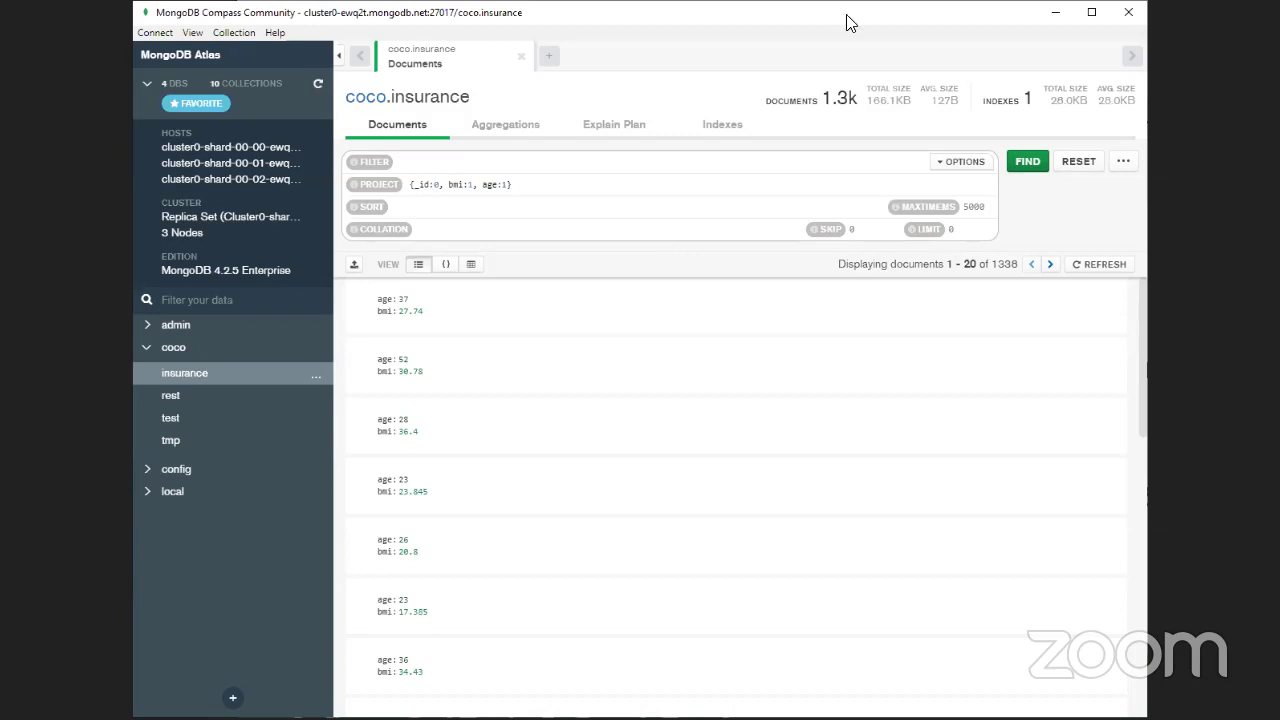
Open coco.test in a new tab and insert a clone of its second document with the name field removed.
left_click(549, 61)
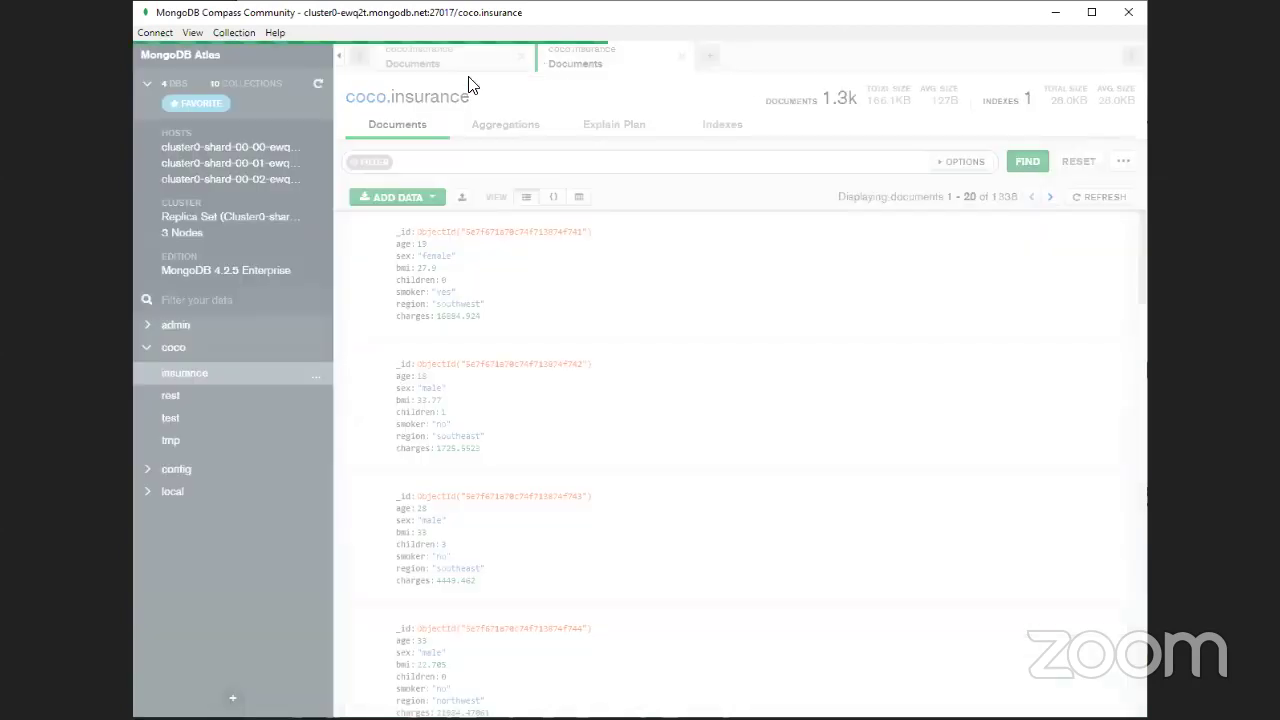
left_click(172, 418)
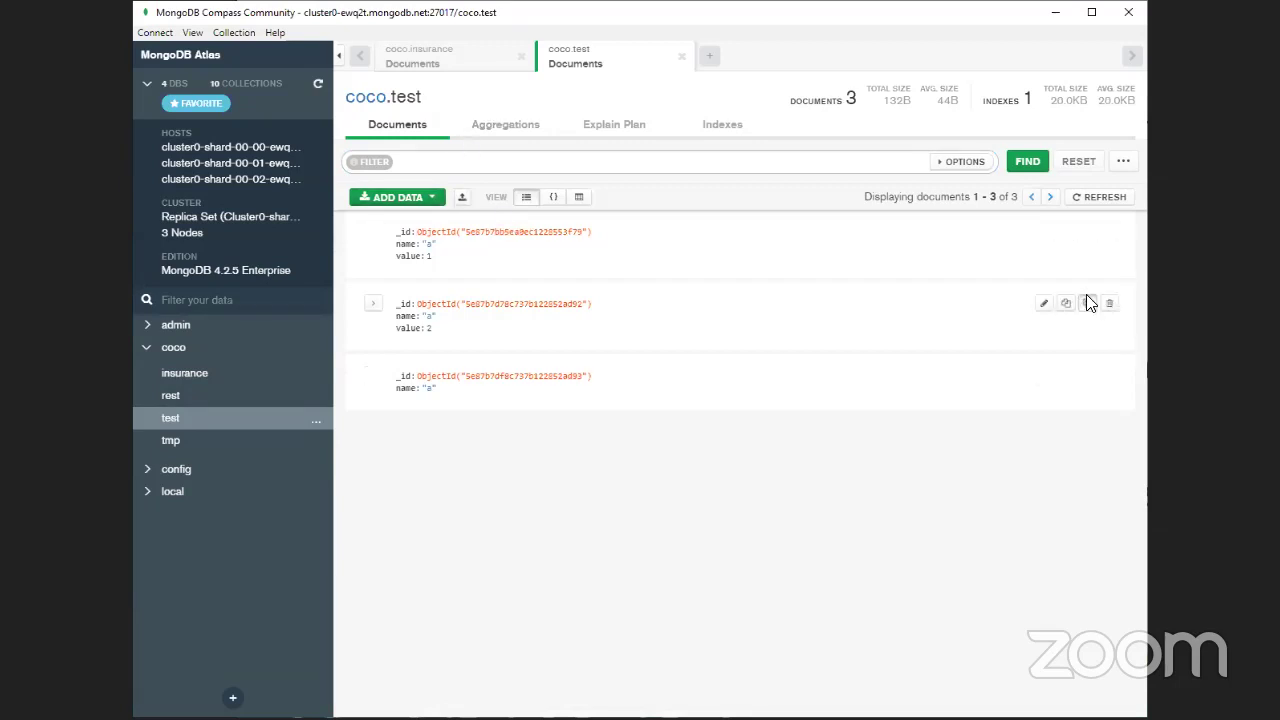
left_click(1088, 299)
left_click(481, 131)
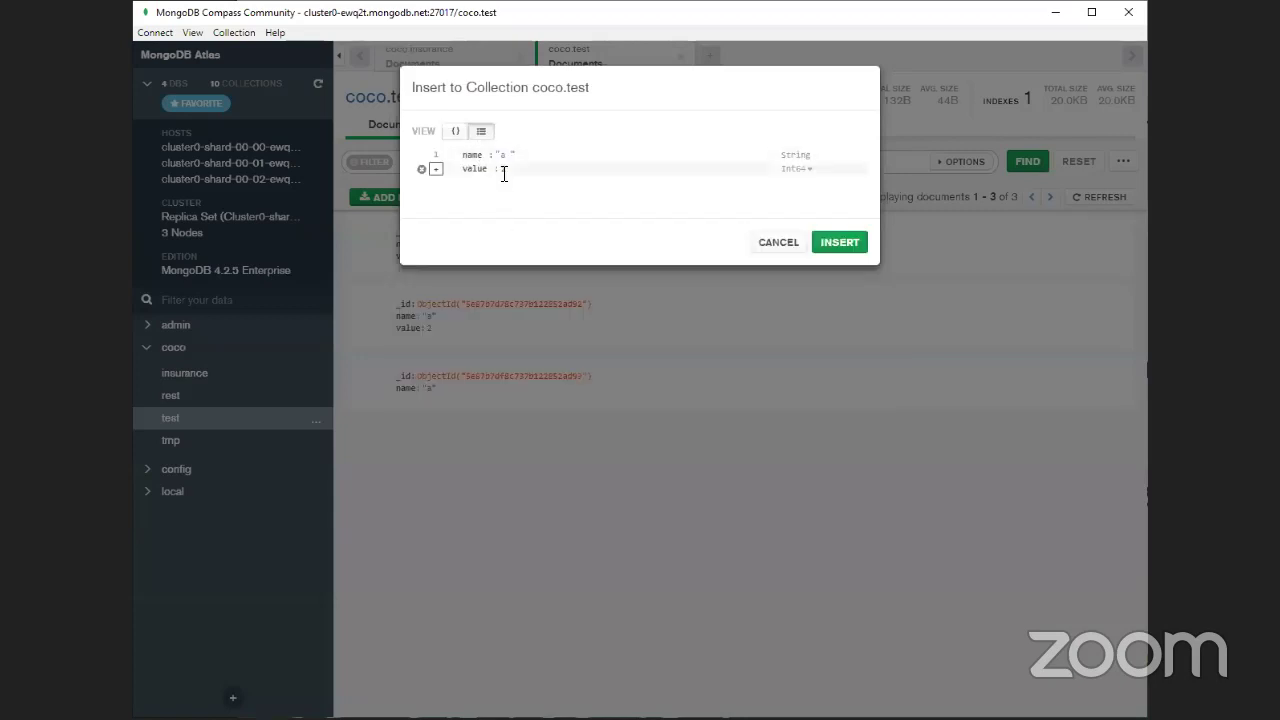
left_click(480, 155)
left_click(421, 155)
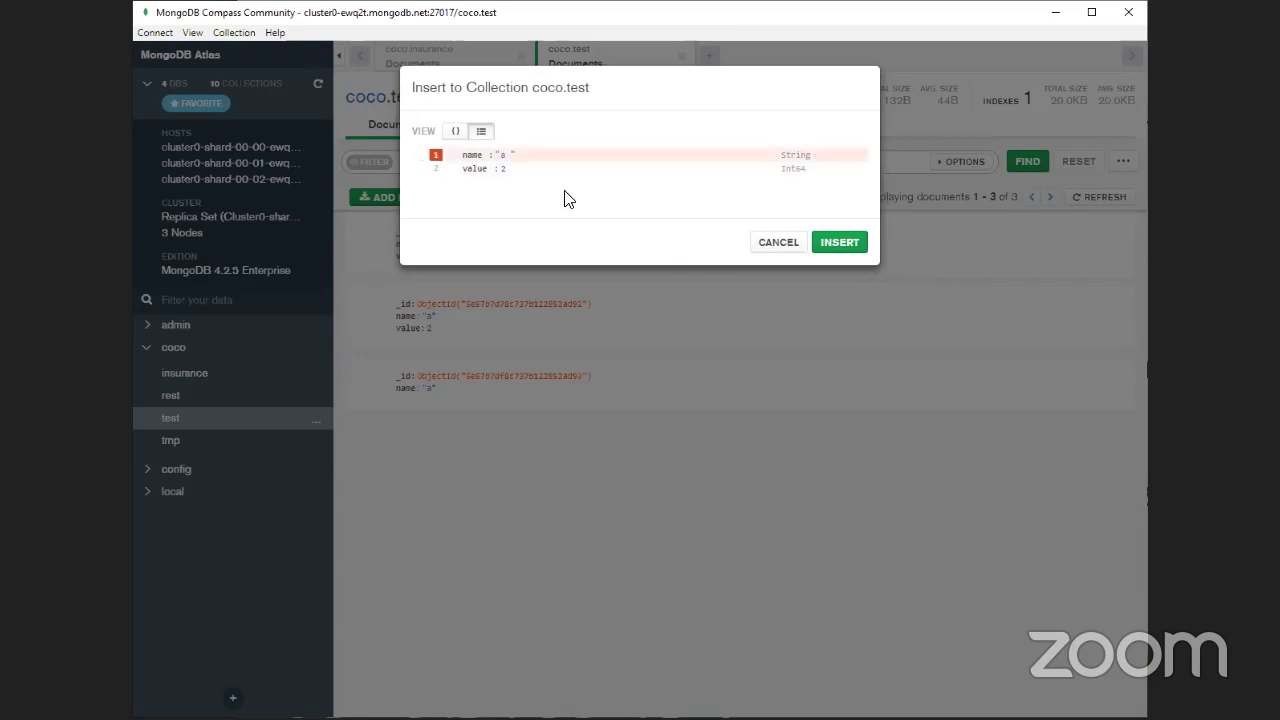
left_click(828, 242)
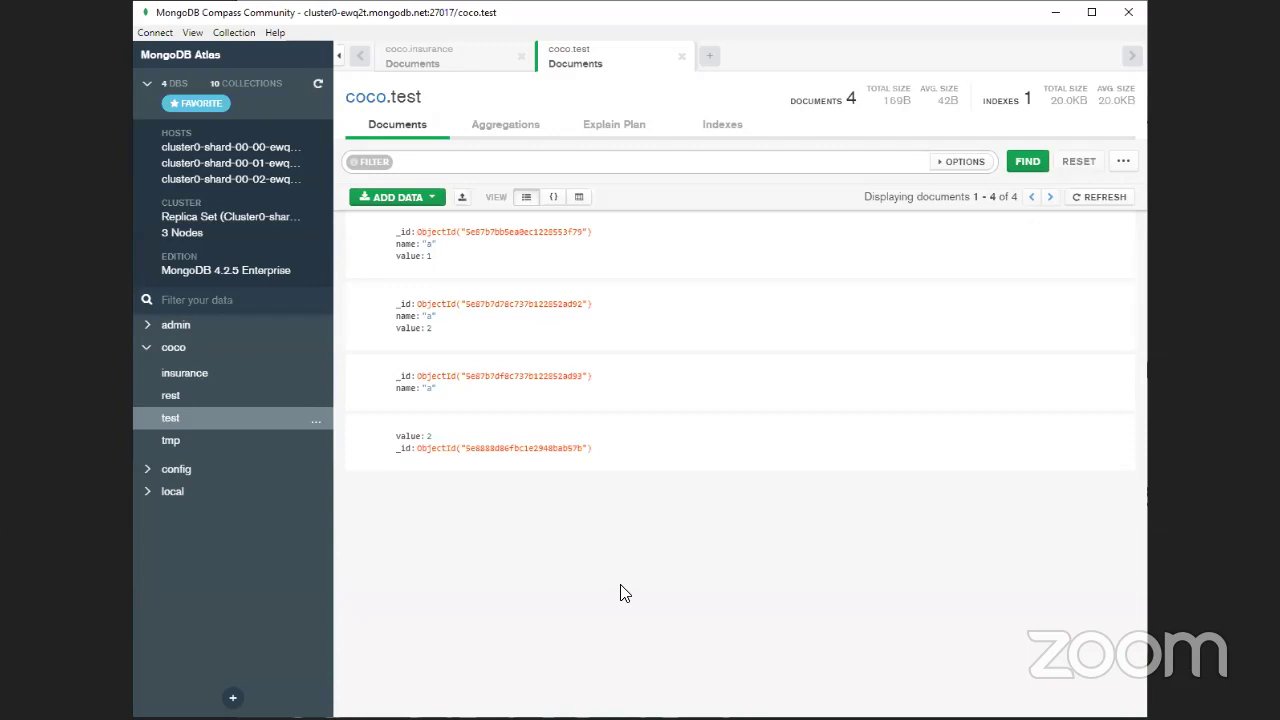
Run the unfiltered query on coco.test again to reload its documents.
left_click_drag(543, 572, 560, 573)
left_click(558, 572)
left_click(1027, 162)
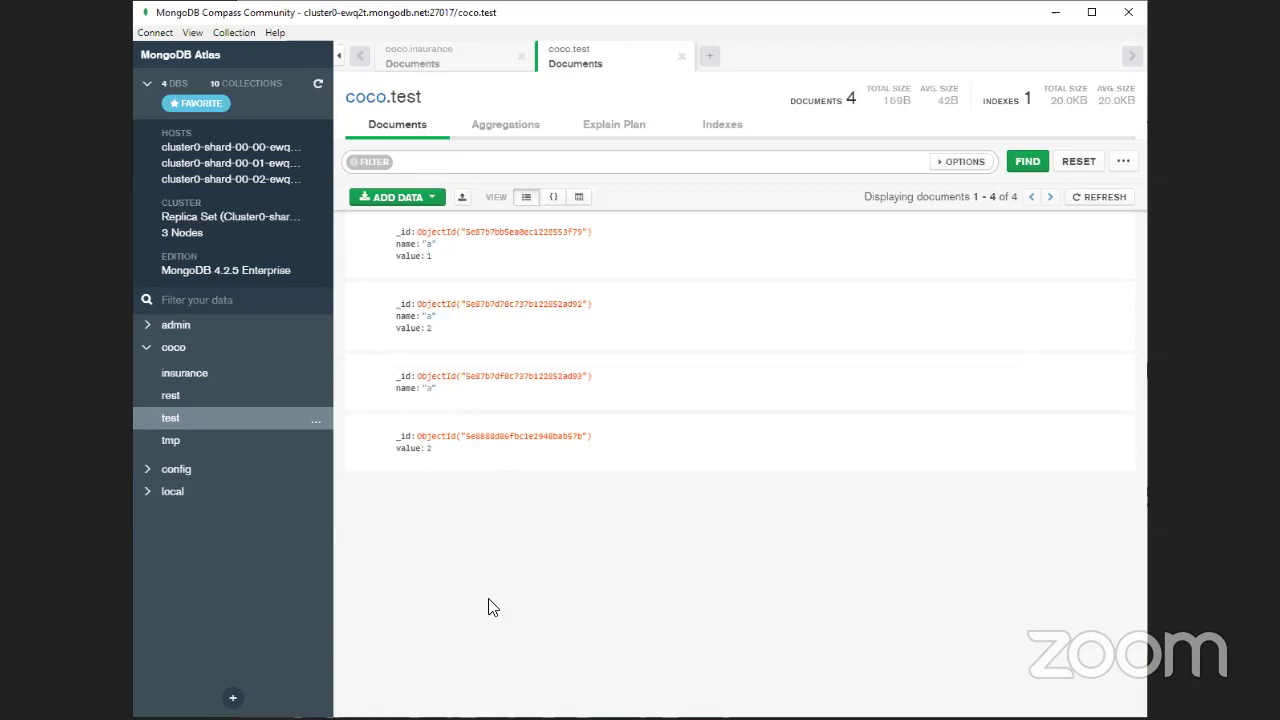
Expand the query options of coco.test and run a query with the projection {_id:0, name:1}.
left_click(956, 164)
left_click(638, 186)
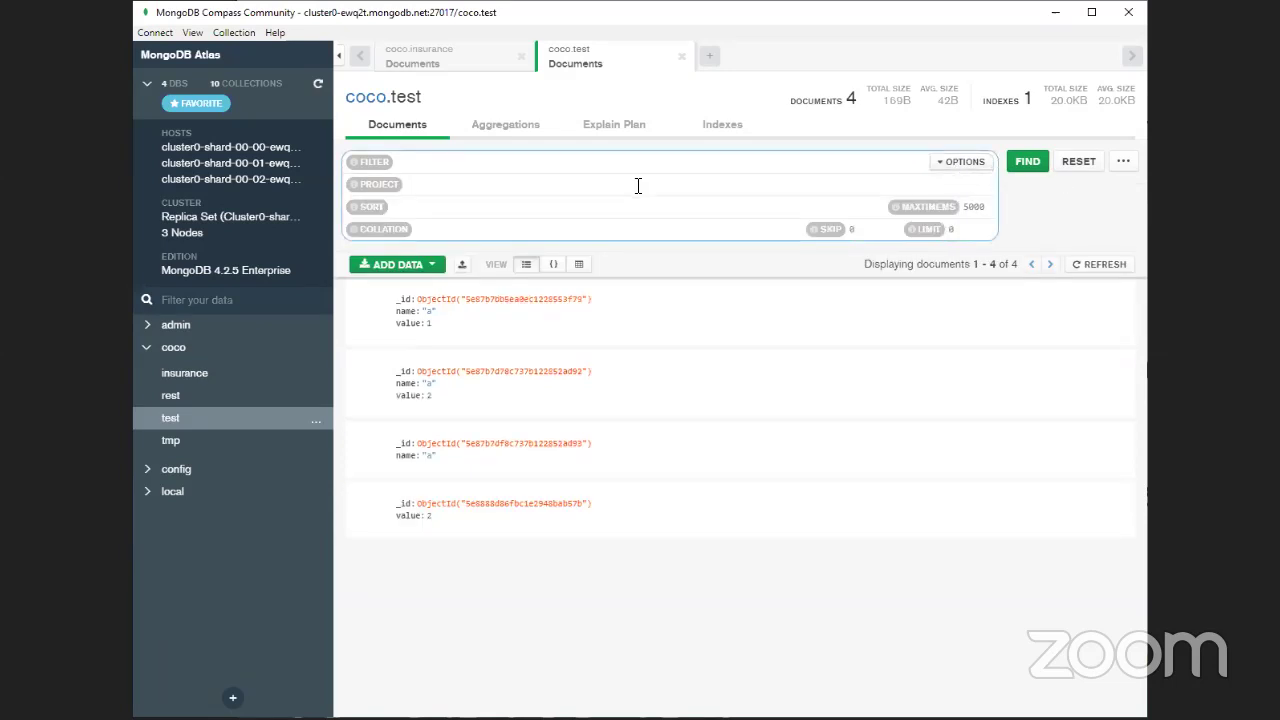
type("{_id")
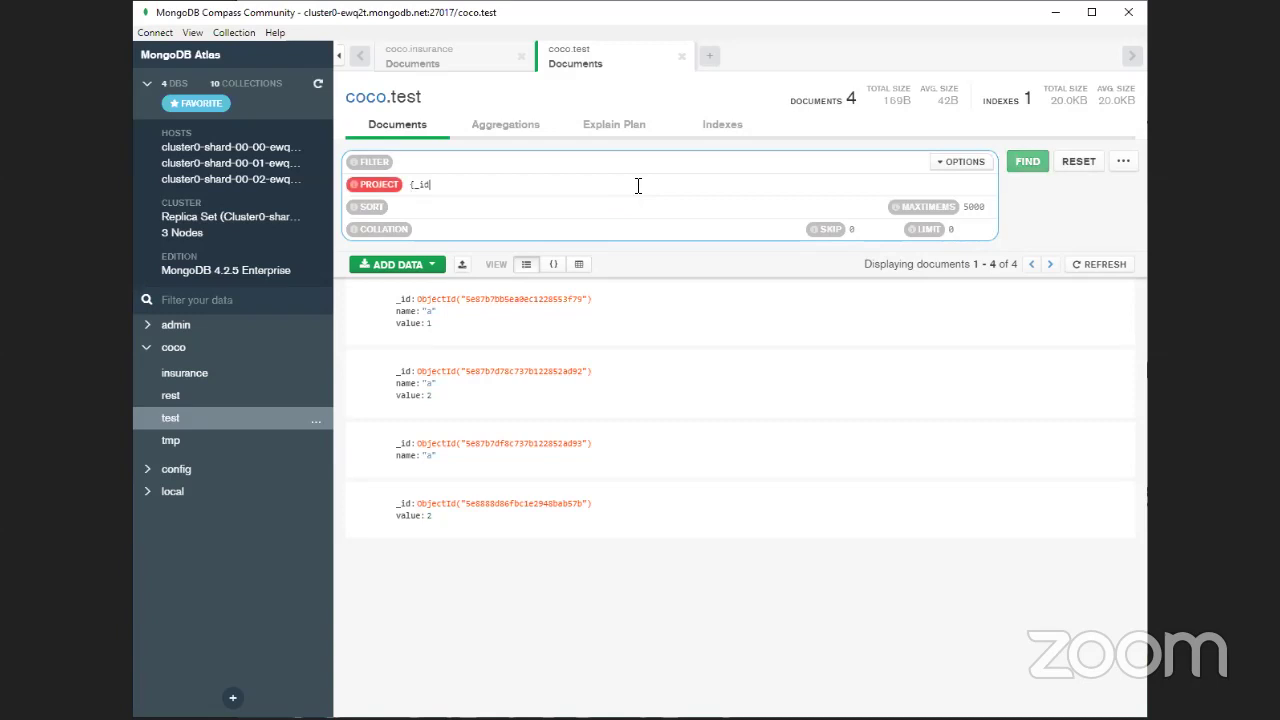
type(":0, name:1}")
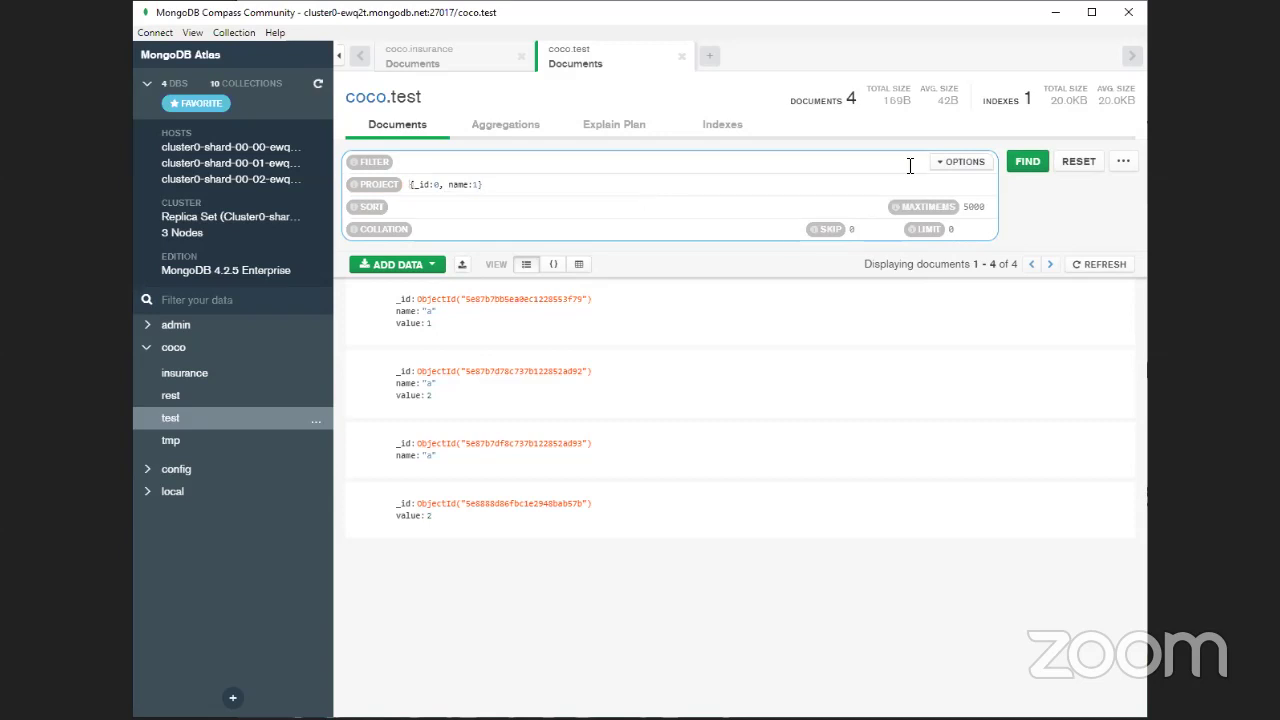
left_click(1026, 163)
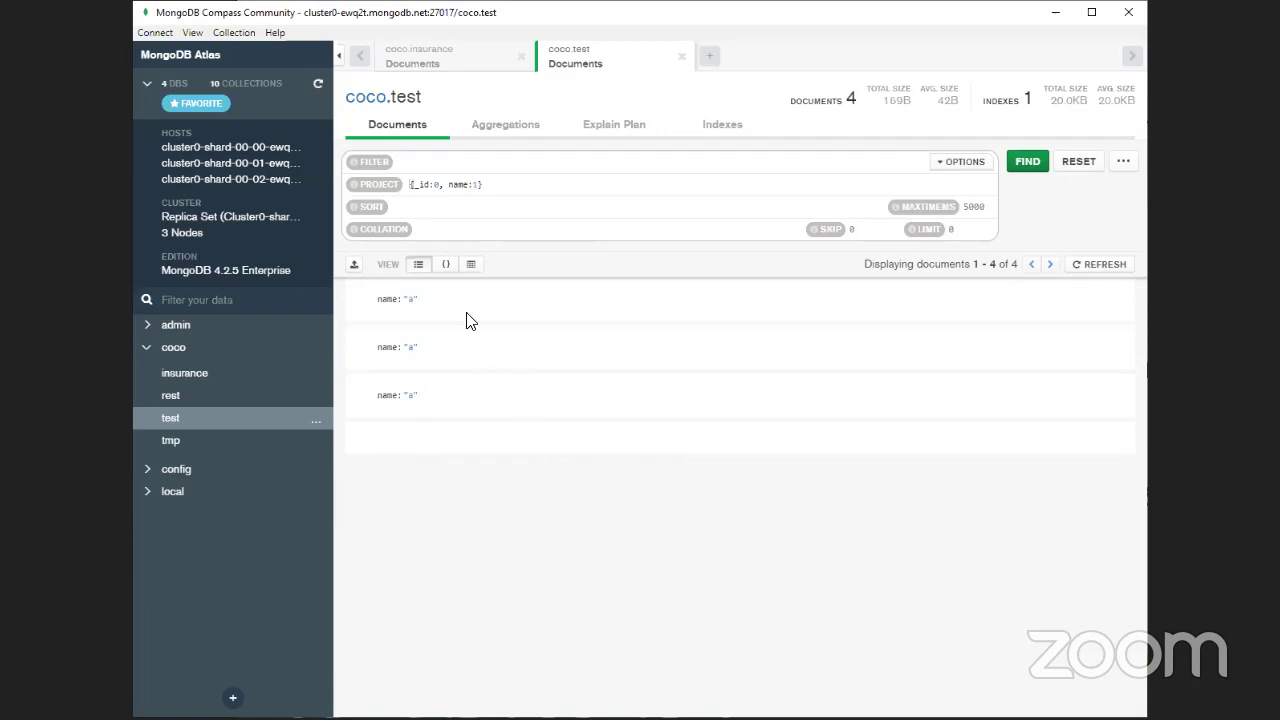
Replace name with value in the coco.test projection, giving {_id:0, value:1}, and run the query.
double_click(457, 185)
type("value")
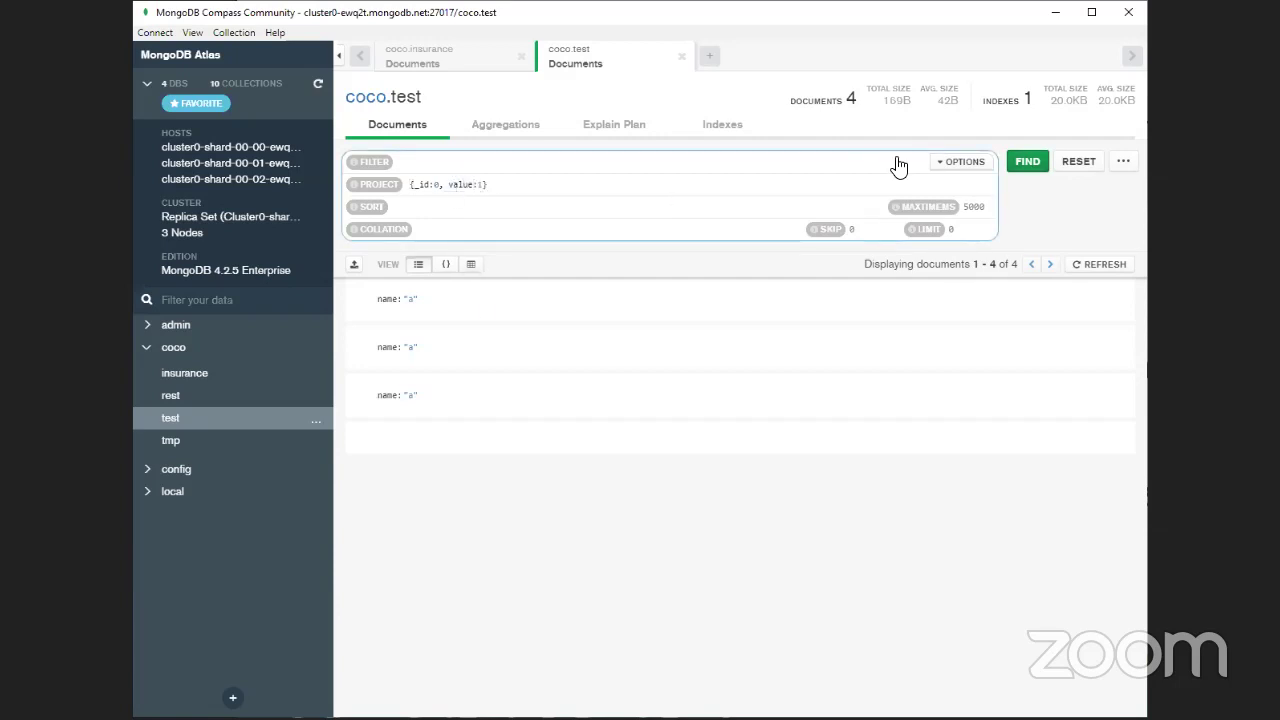
left_click(1020, 162)
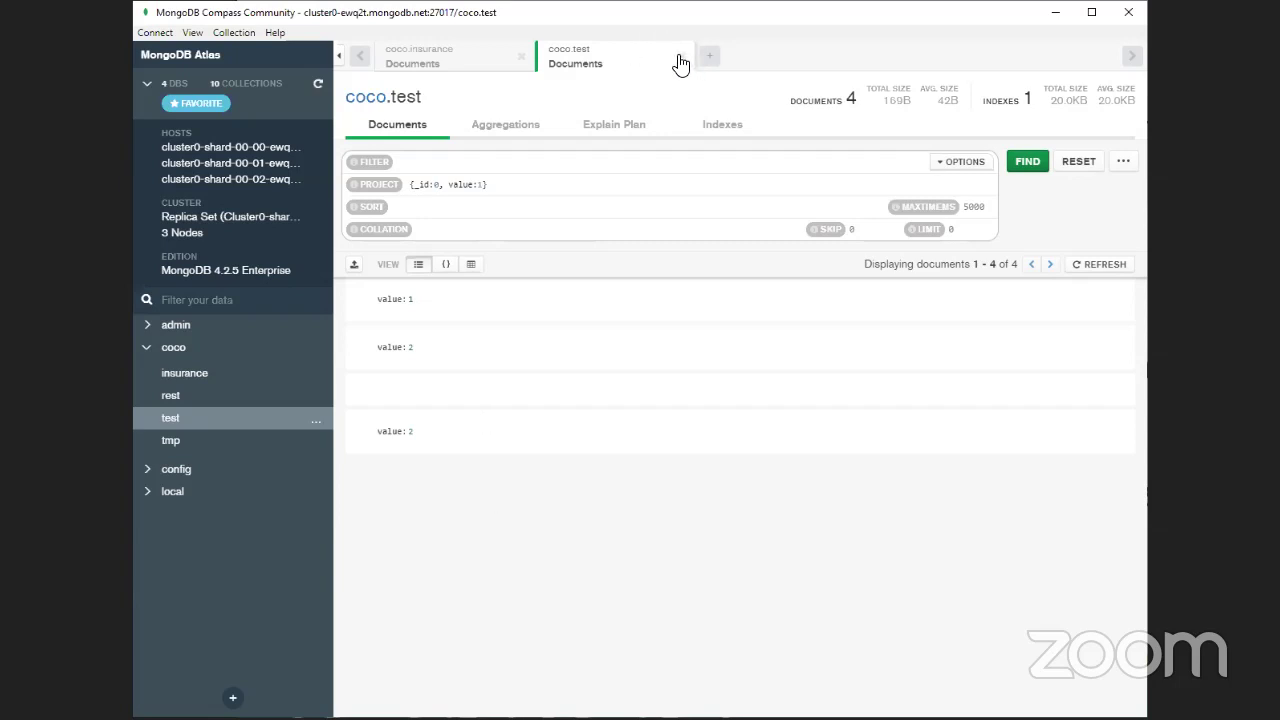
Return to coco.insurance, set the query limit to 2 and run the query.
left_click(460, 57)
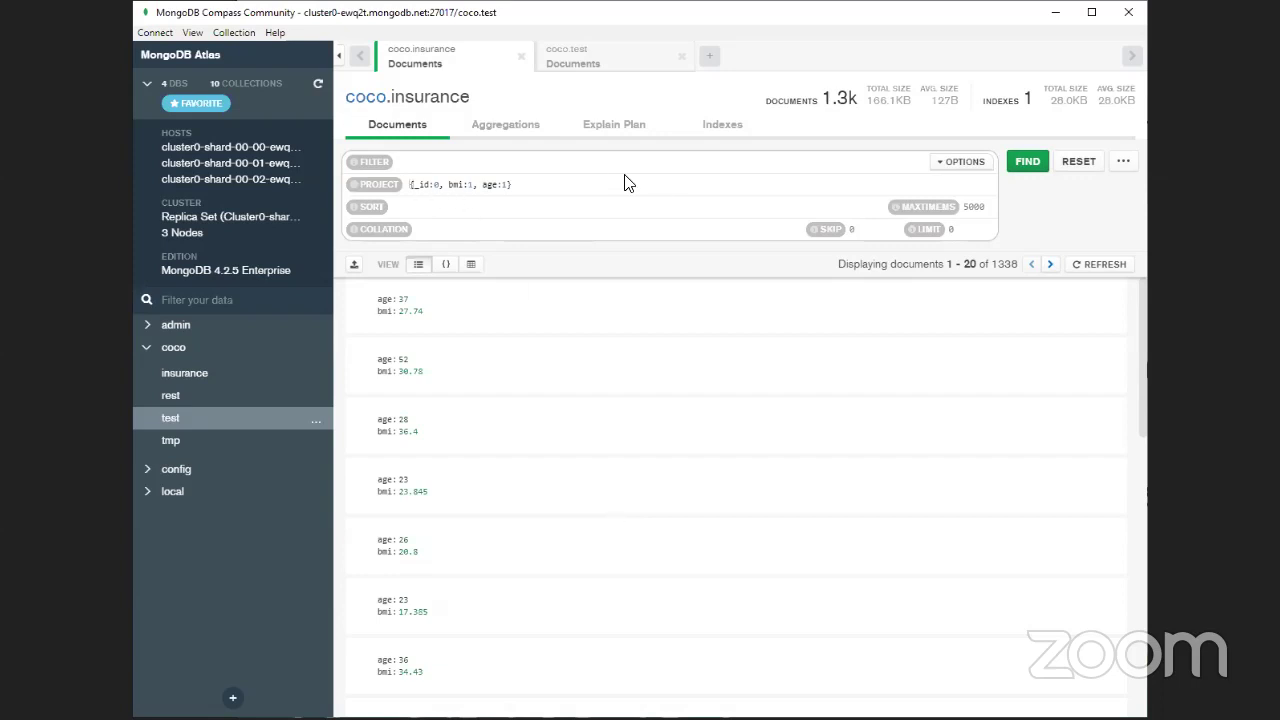
left_click(850, 229)
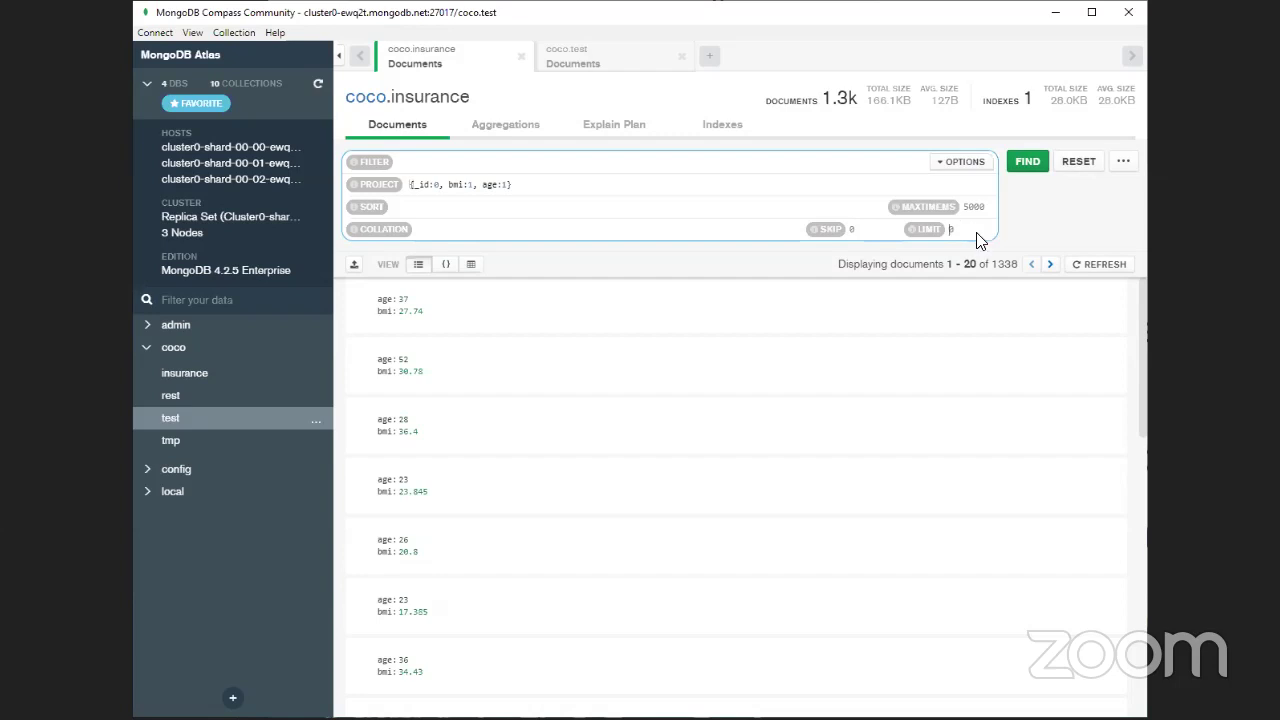
type("2")
left_click(1093, 222)
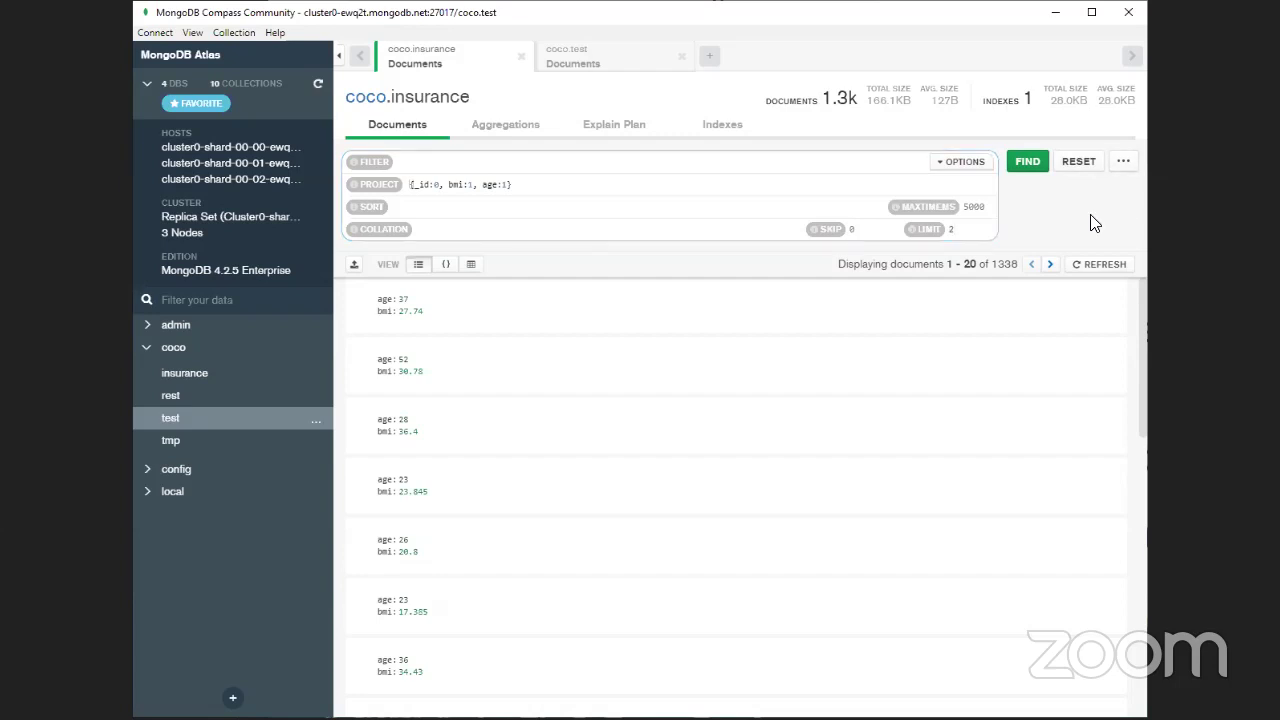
left_click(1027, 163)
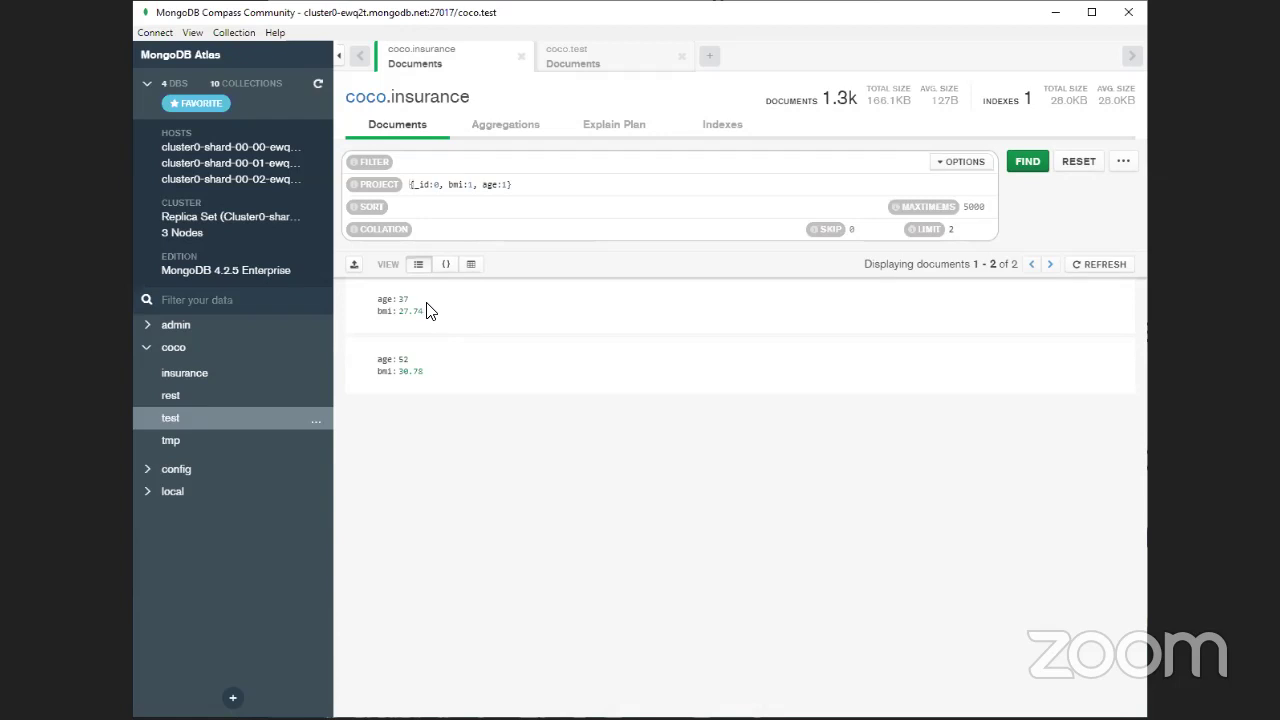
Set the coco.insurance query to skip 1 document and run it with the same limit.
left_click(866, 229)
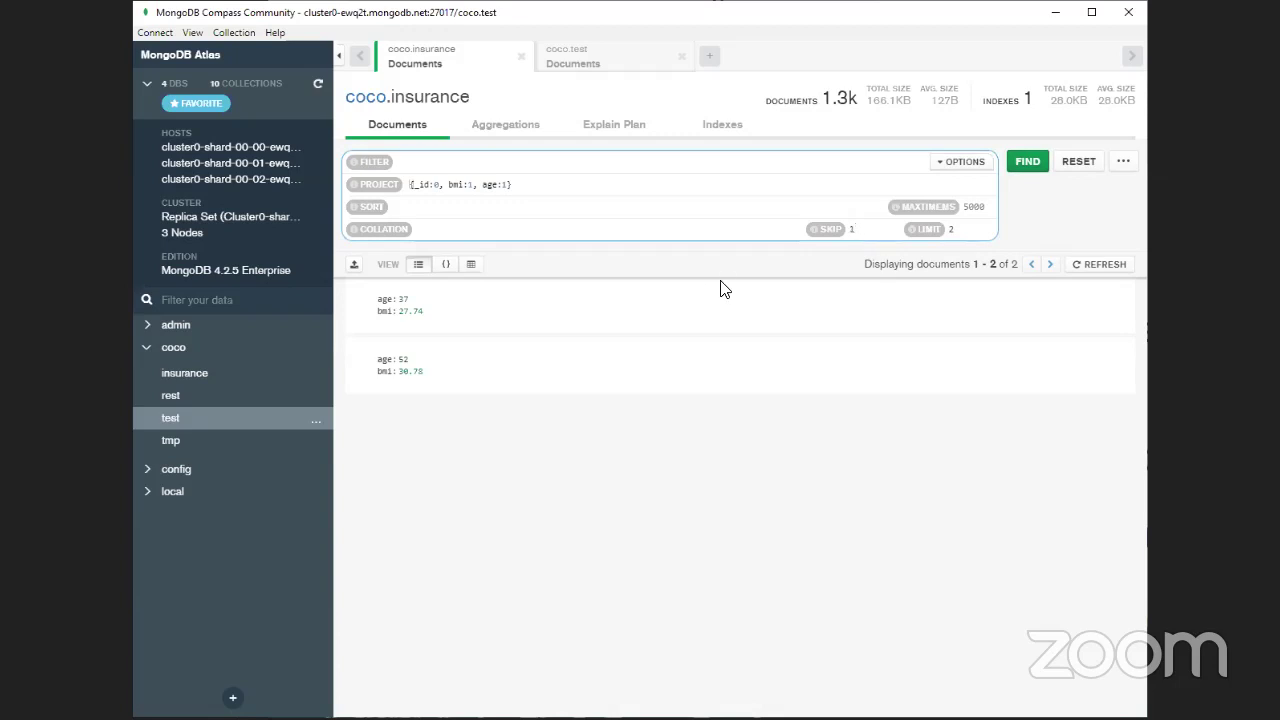
left_click(1025, 166)
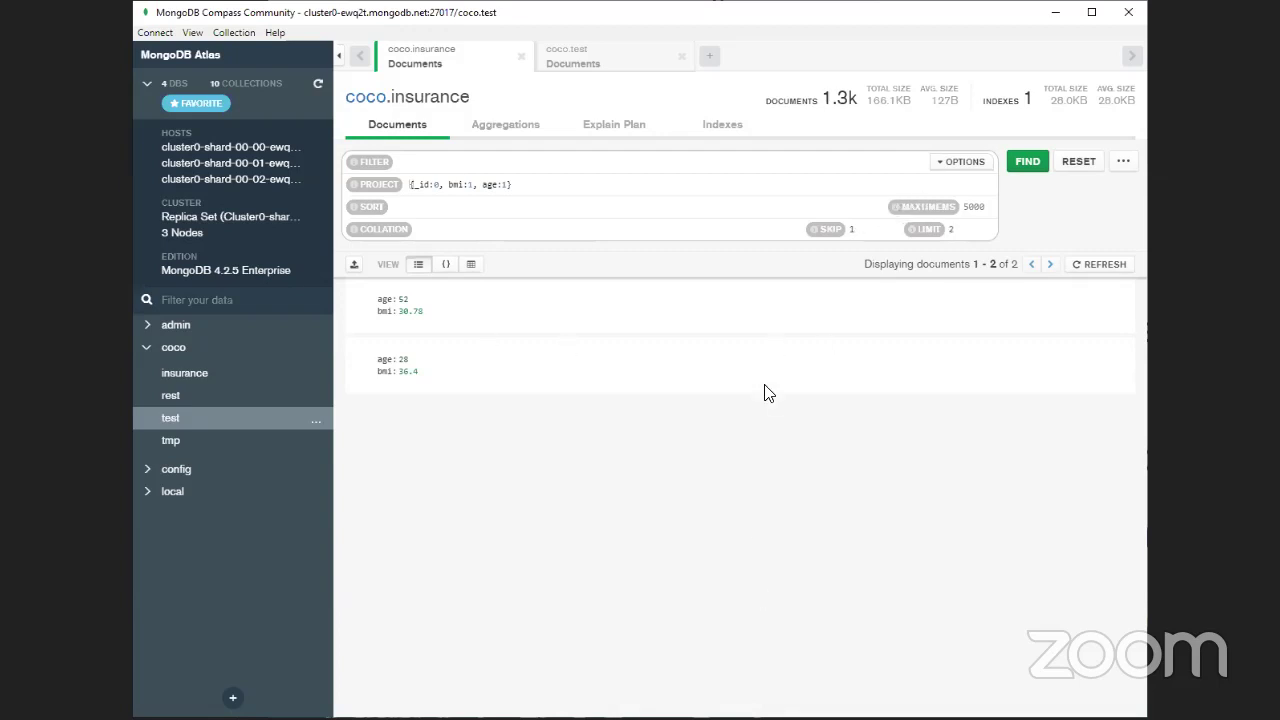
left_click(524, 183)
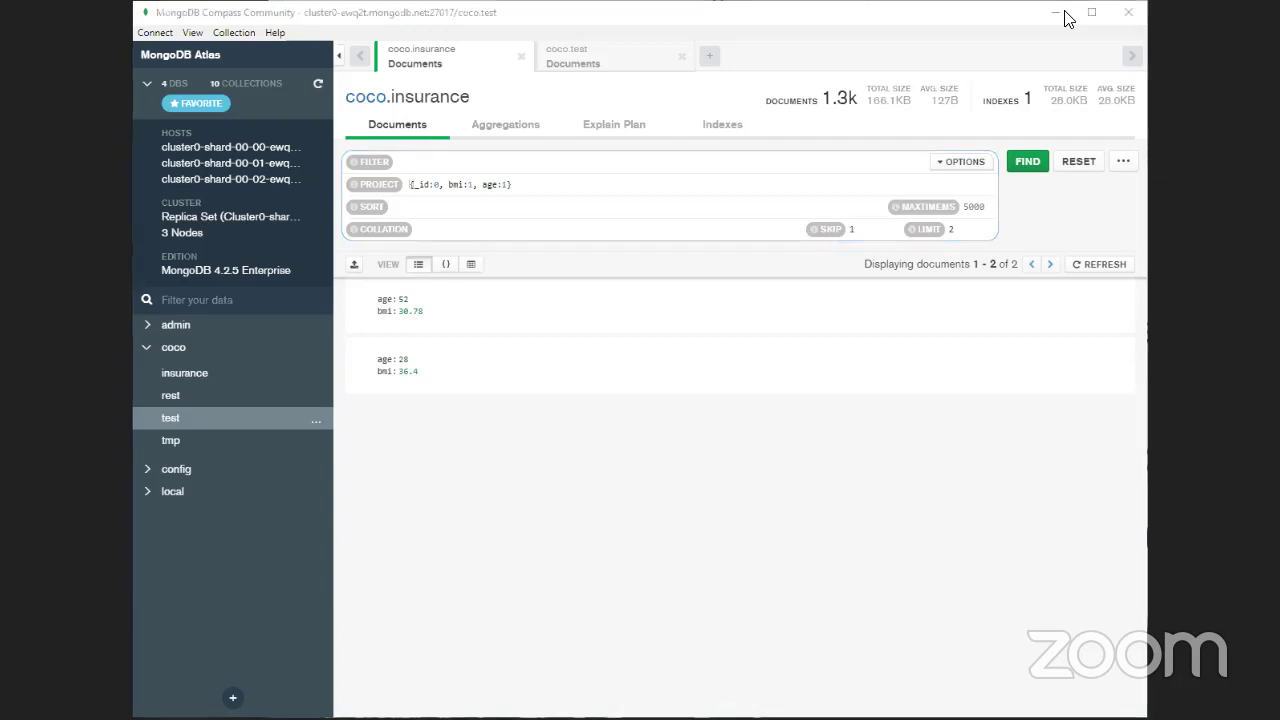
Switch to the lecture slides in Adobe Acrobat Reader and advance to the "CRUD Operation – Read condition" slide.
key("alt+Tab")
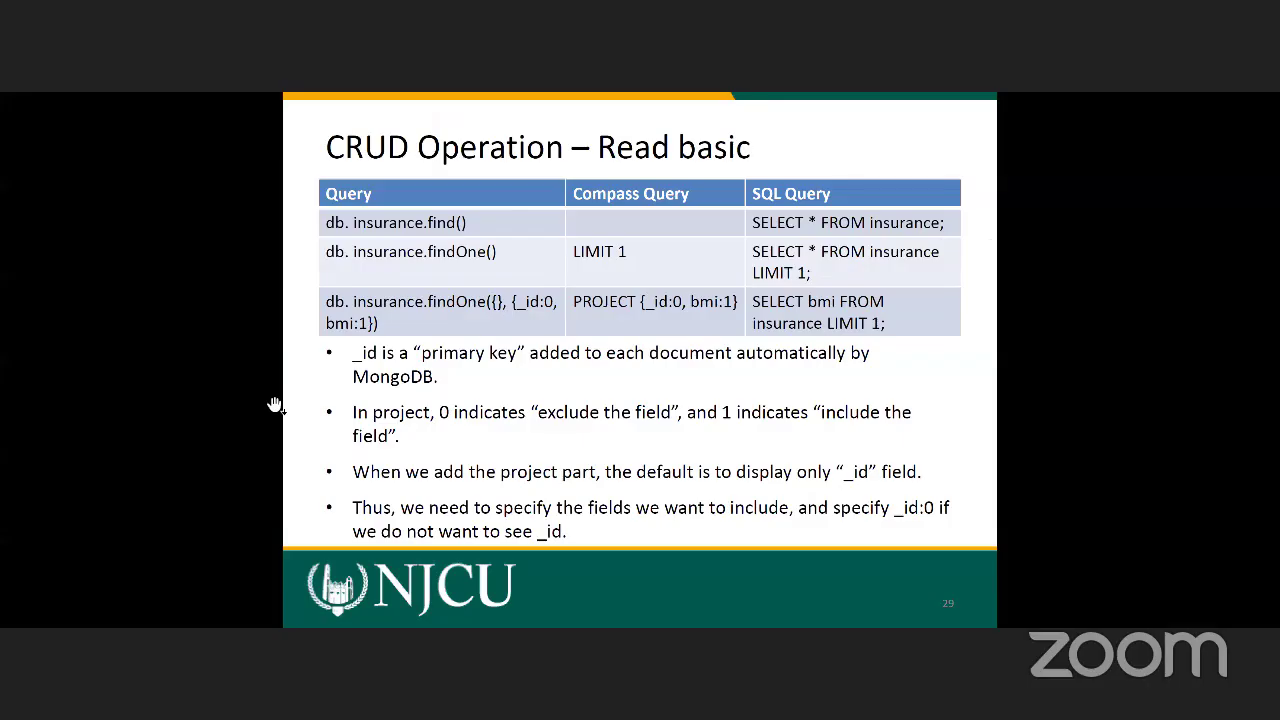
key("Right")
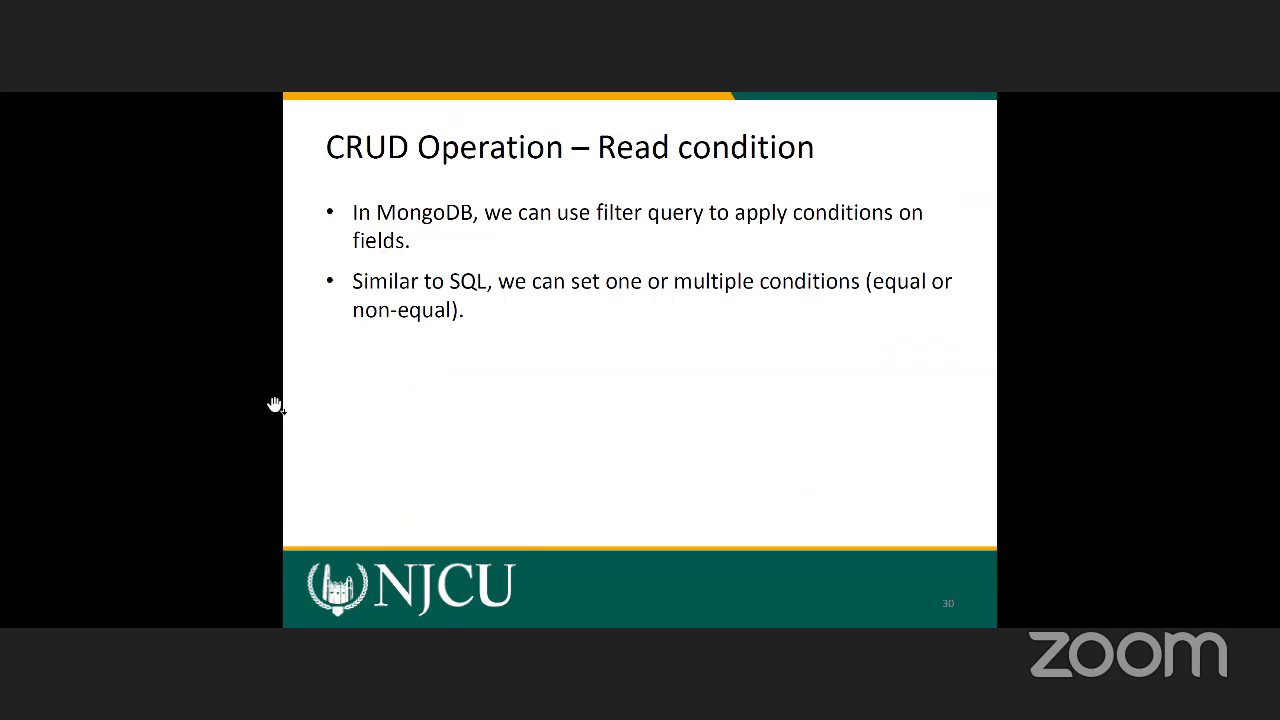
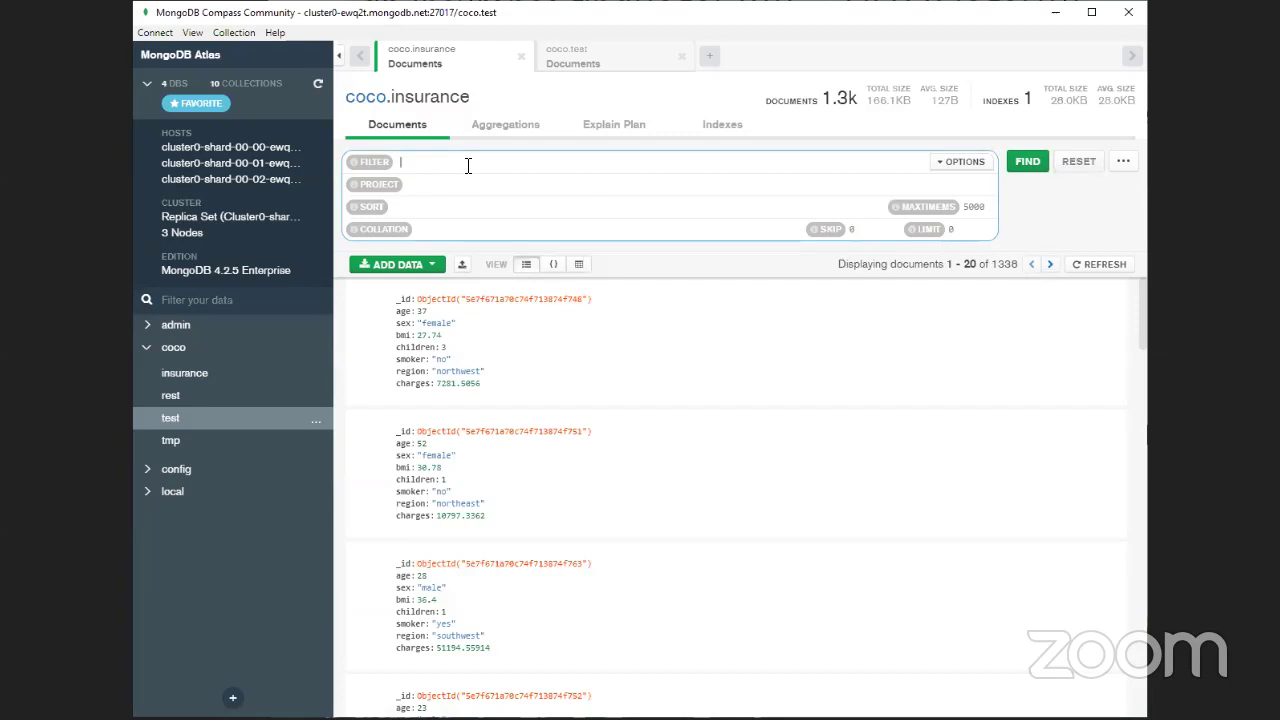
Filter coco.insurance with {age:19}, run the query and look through the matching documents.
type("{")
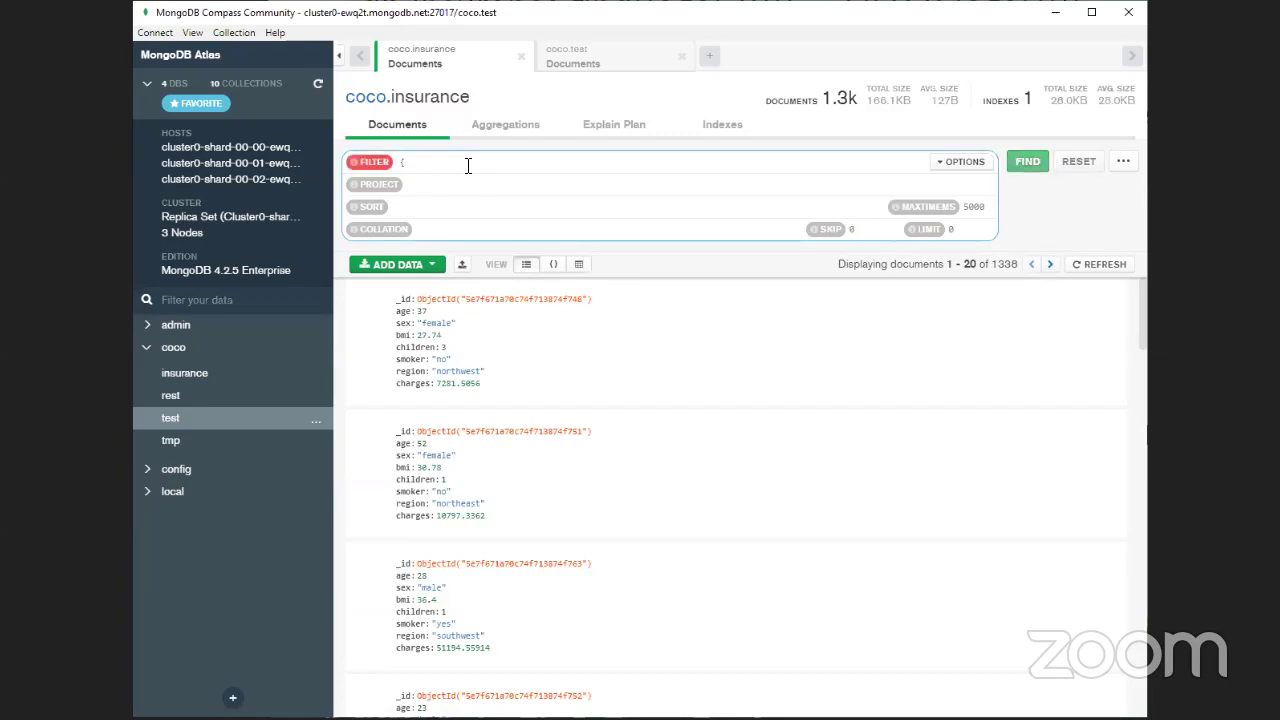
type("}")
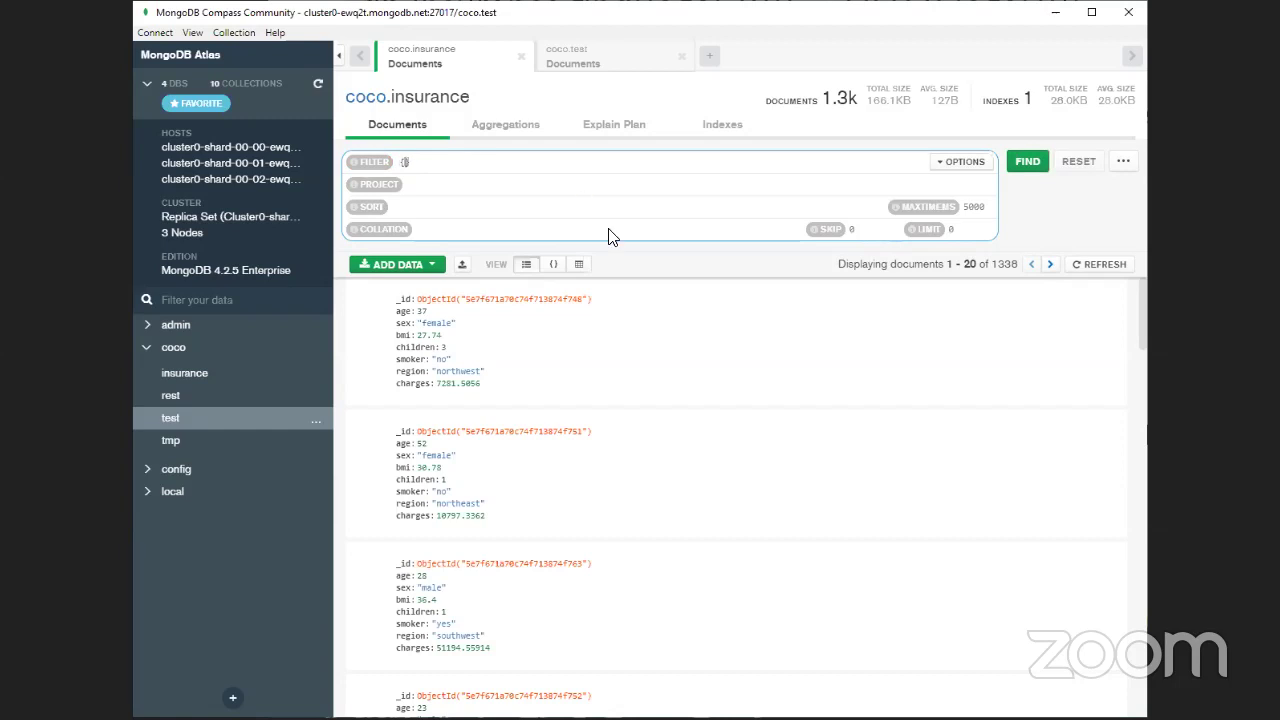
type("ag:")
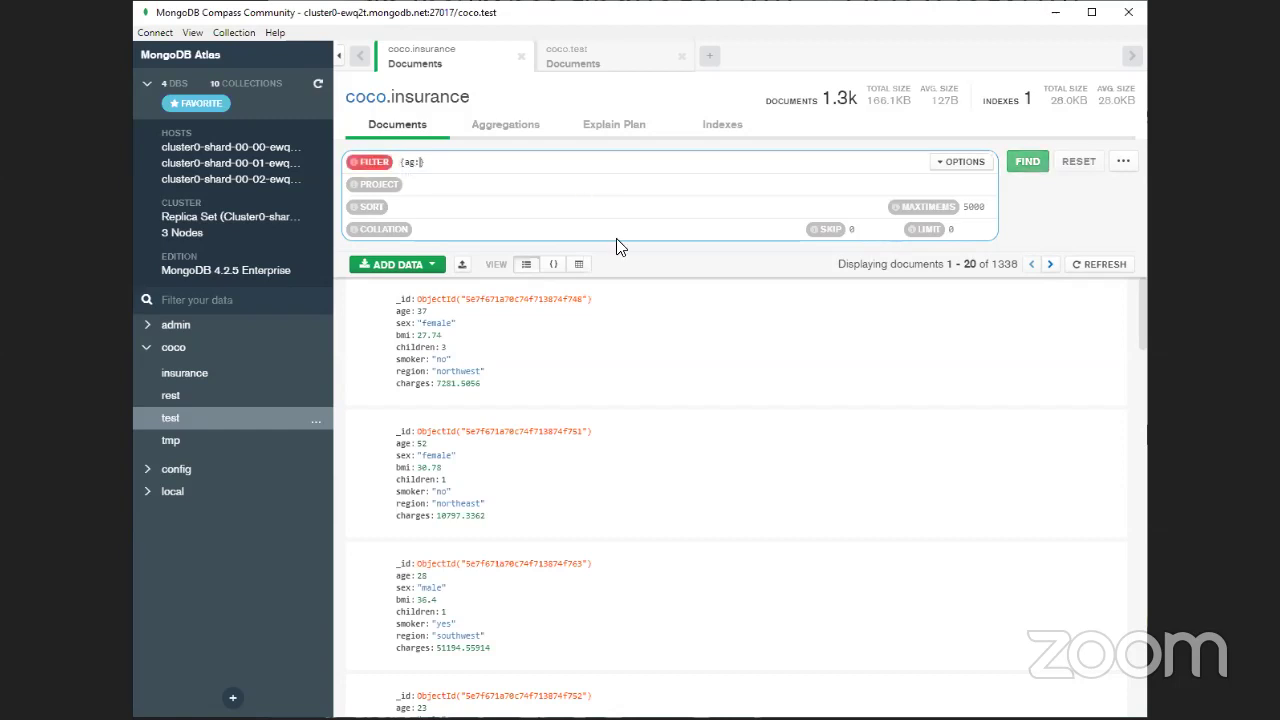
type("e")
key("Right")
type("19")
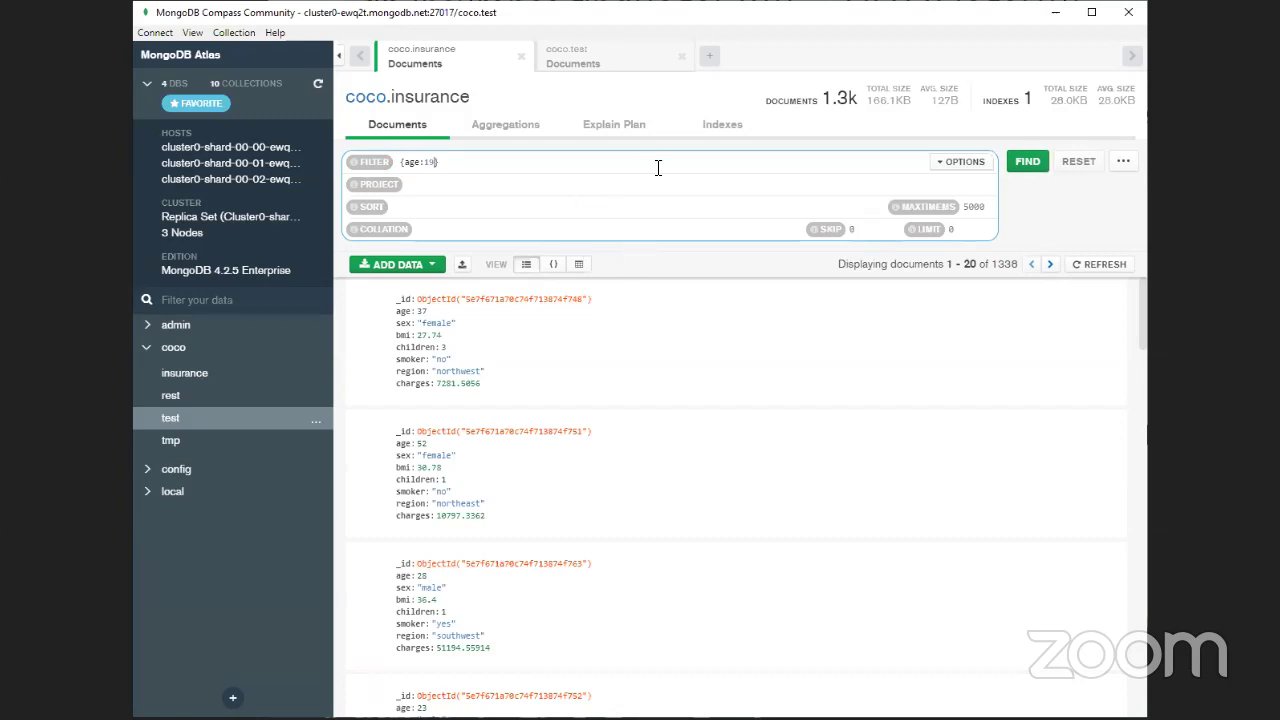
left_click(1030, 165)
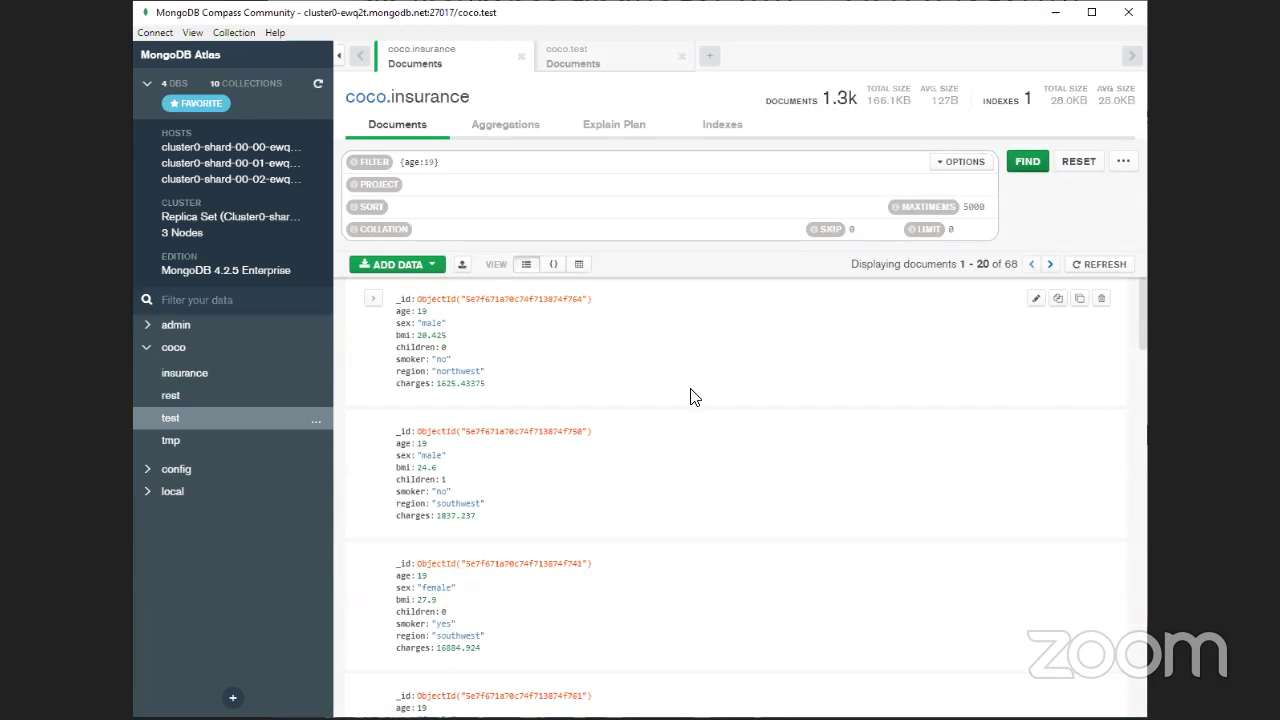
left_click_drag(848, 270, 1018, 262)
left_click(1008, 268)
scroll(614, 423, "down", 3)
scroll(614, 428, "up", 4)
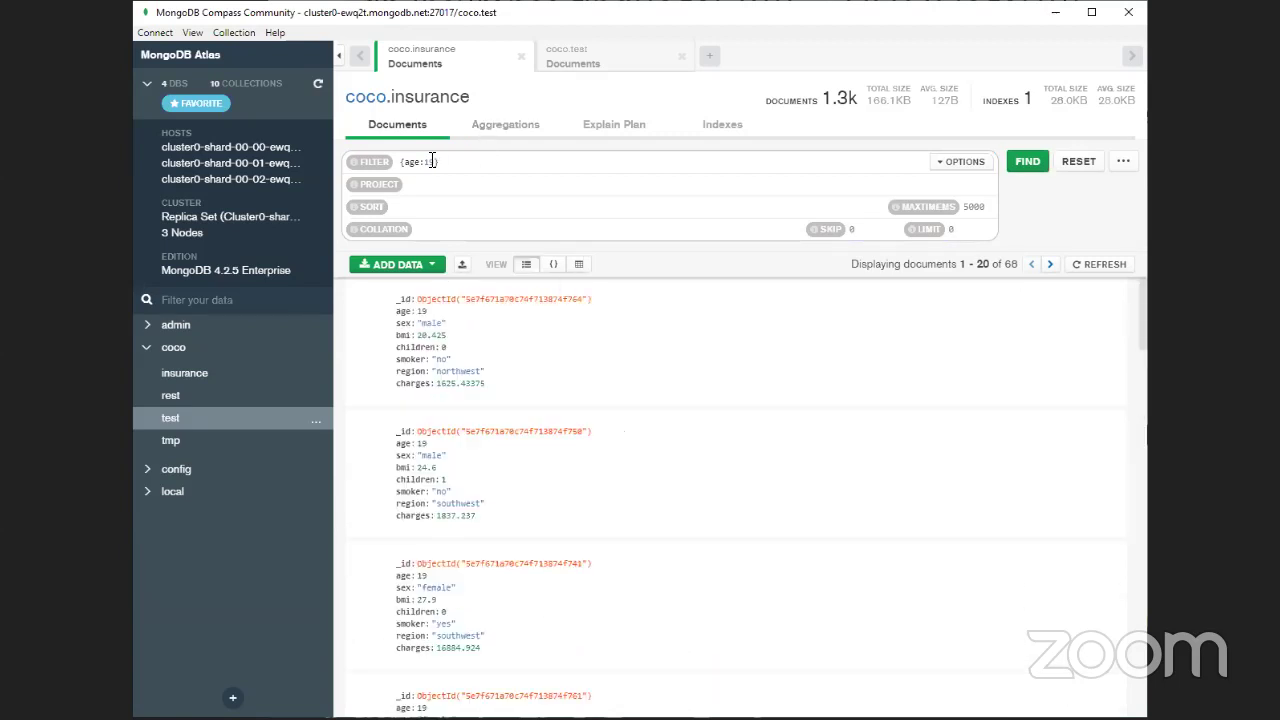
Rewrite the coco.insurance filter as {sex:'female'}, with the value in single quotes.
left_click(411, 164)
type("sex")
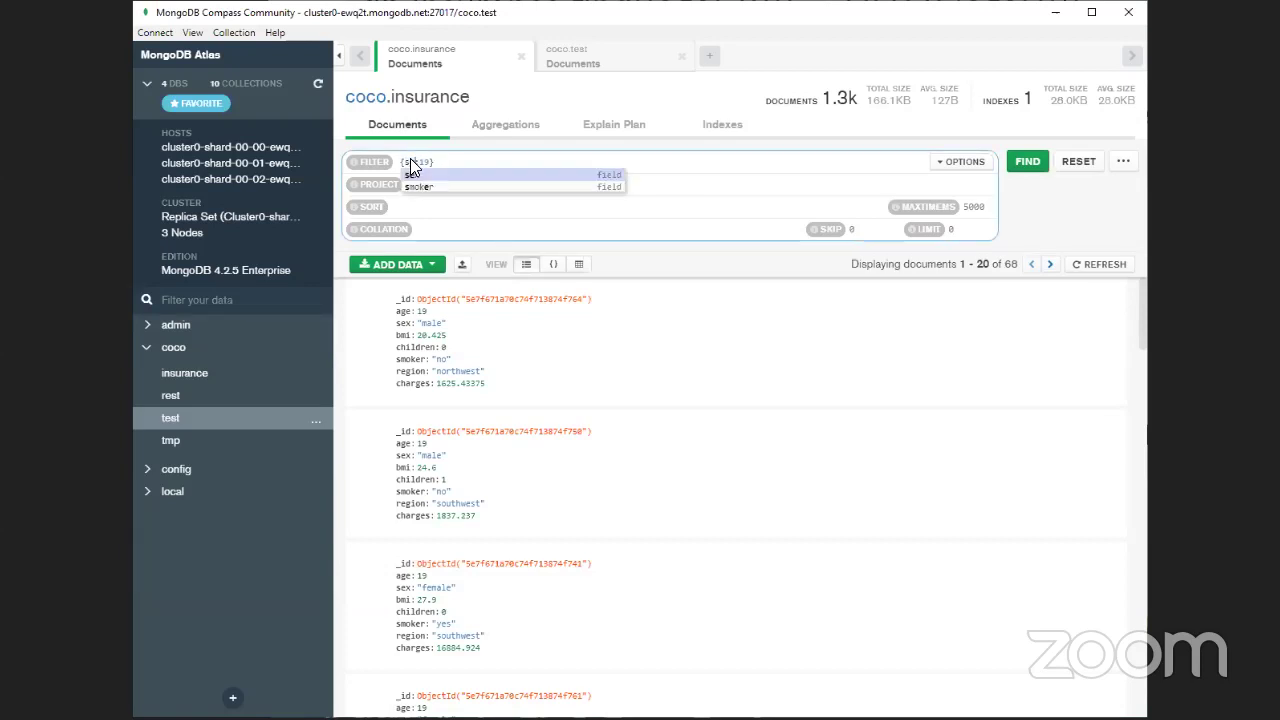
double_click(430, 162)
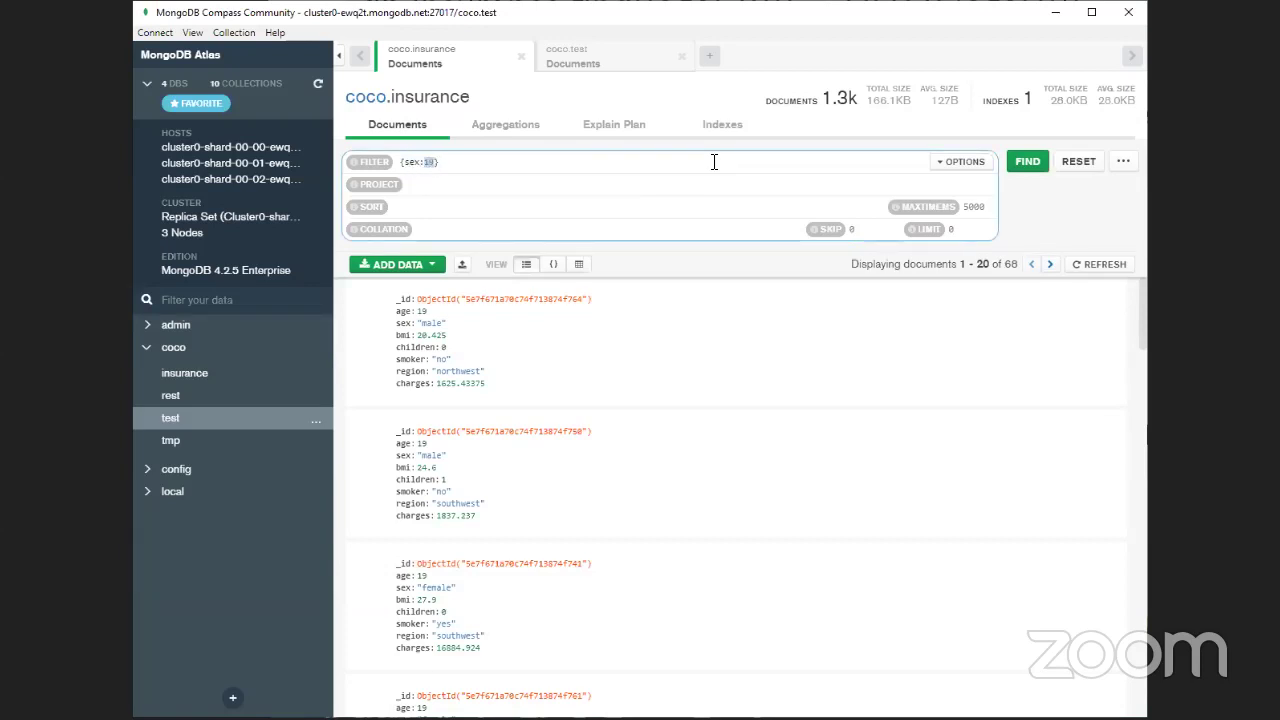
type("female")
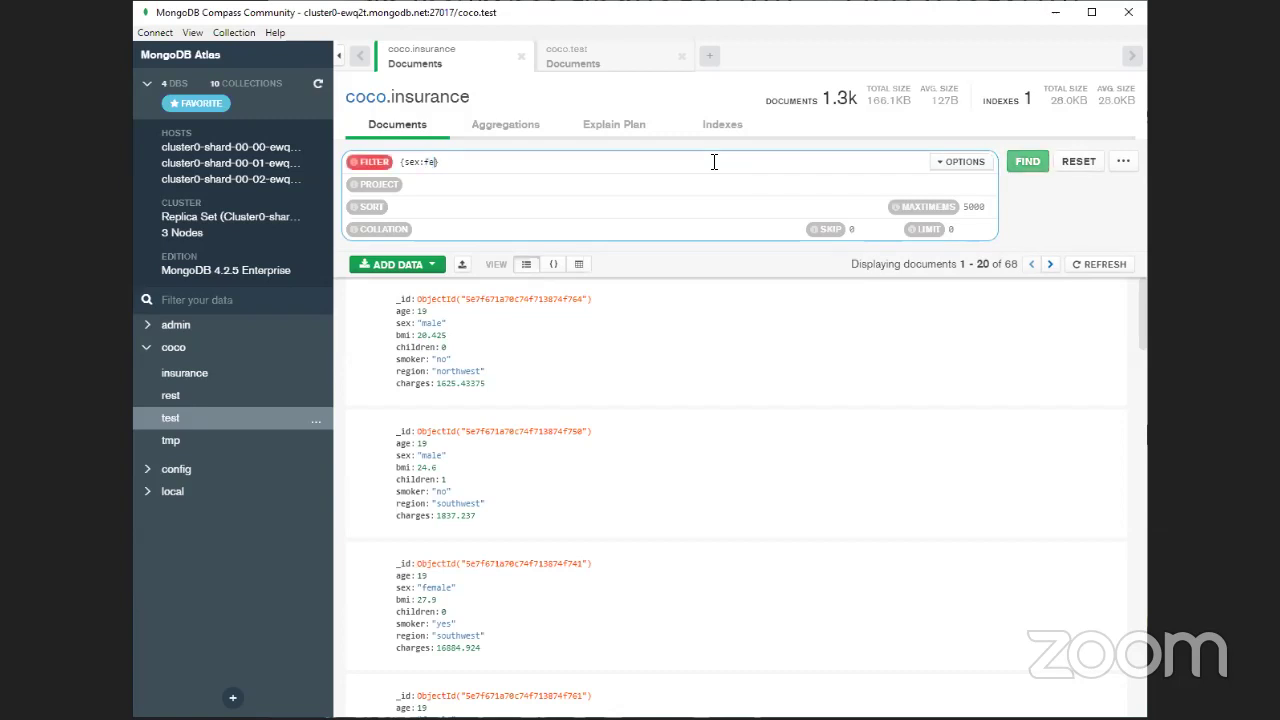
key("Left")
key("Left")
key("Left")
key("Left")
key("Left")
key("Left")
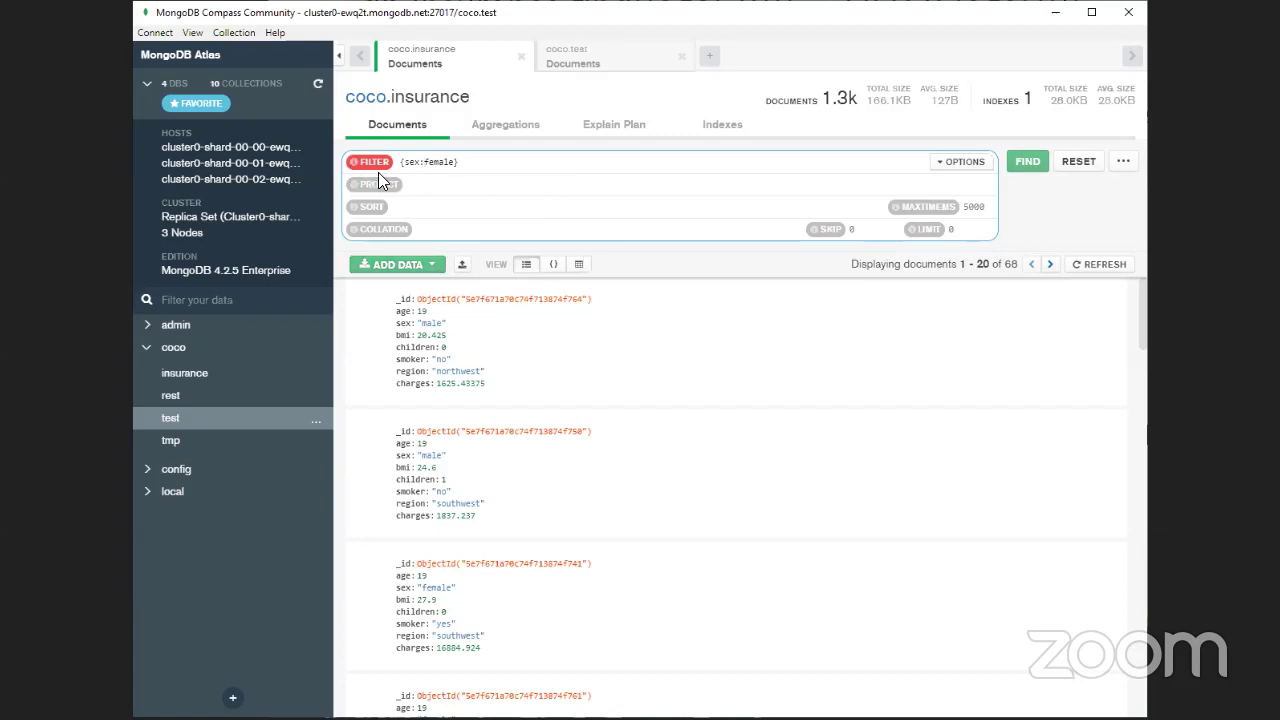
type("'")
key("End")
type("'")
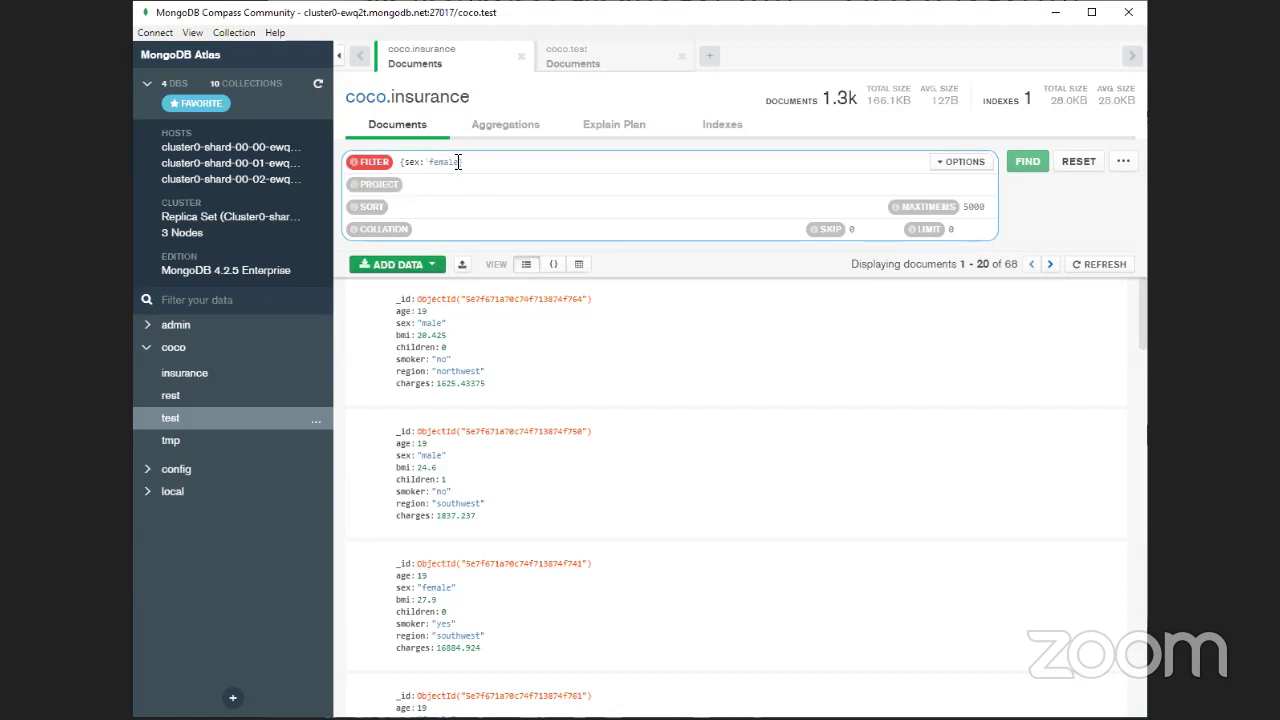
Replace the single quotes around female with double quotes, giving {sex:"female"}, and run the query.
key("Left")
key("Left")
key("Left")
key("Left")
key("Left")
key("Left")
key("Left")
key("BackSpace")
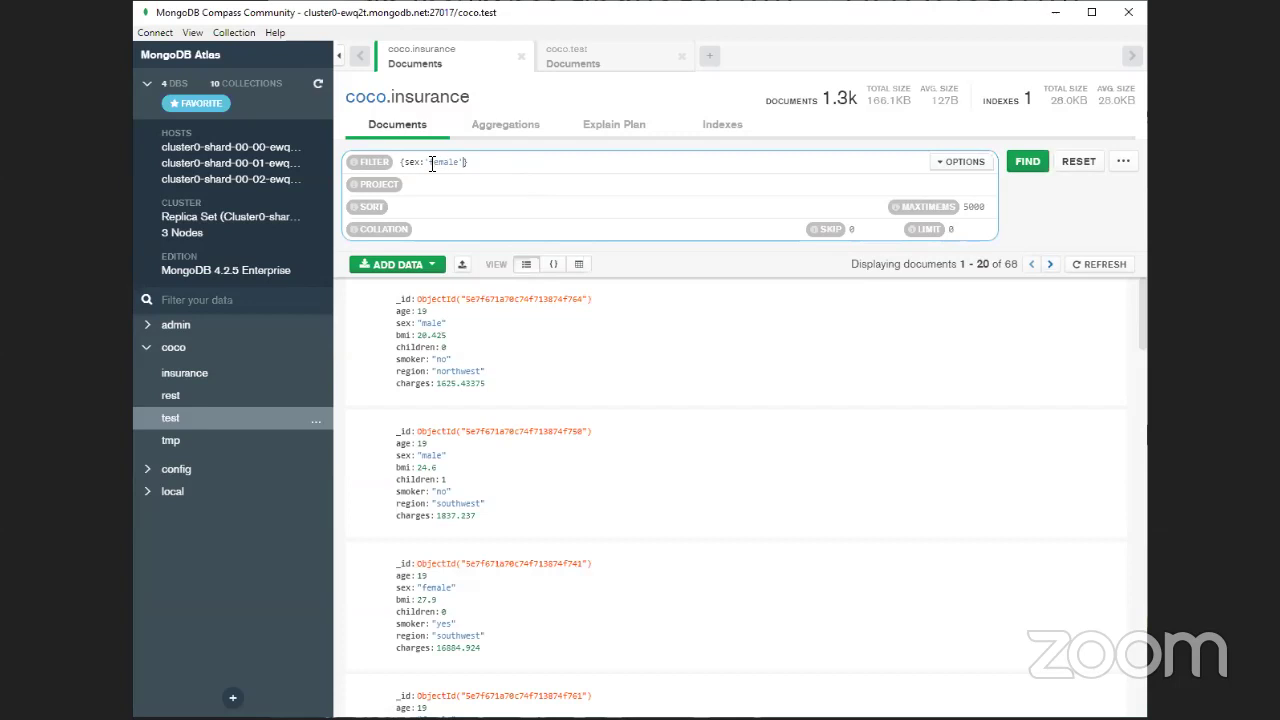
type("\"")
key("Right")
key("Right")
key("Right")
key("Right")
key("Right")
key("Right")
key("Right")
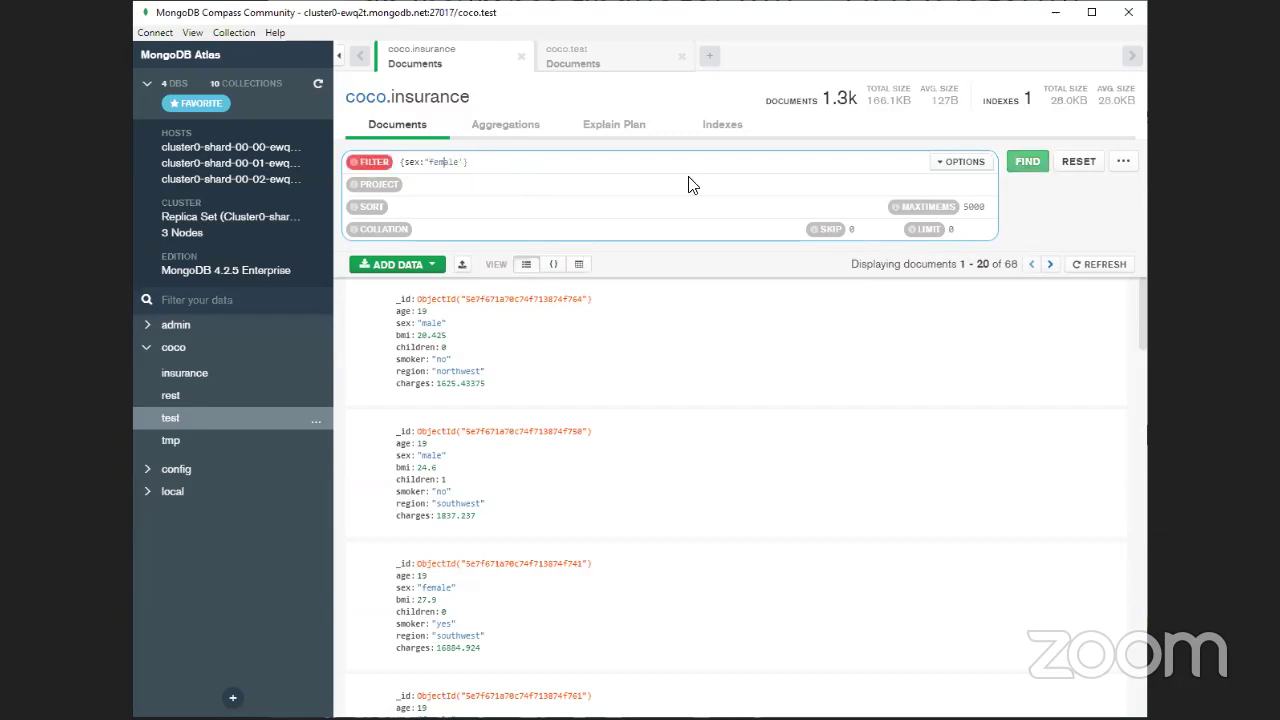
key("BackSpace")
type("\"")
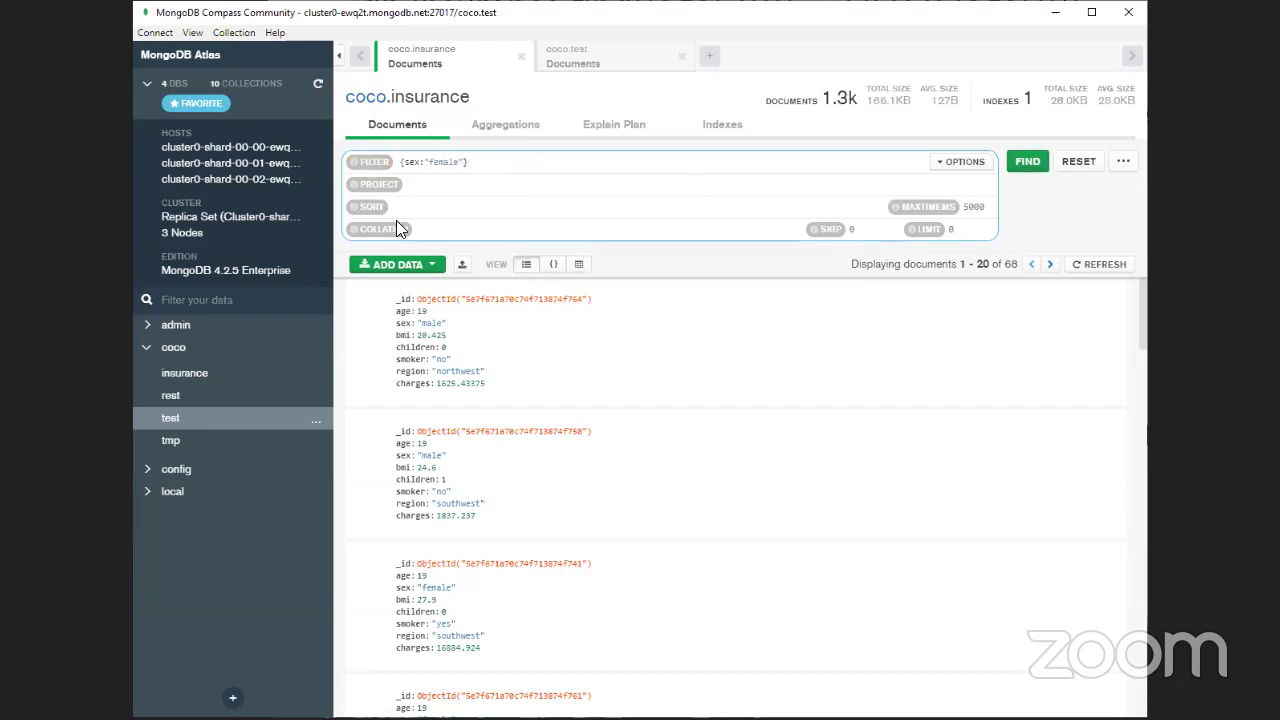
left_click(1028, 162)
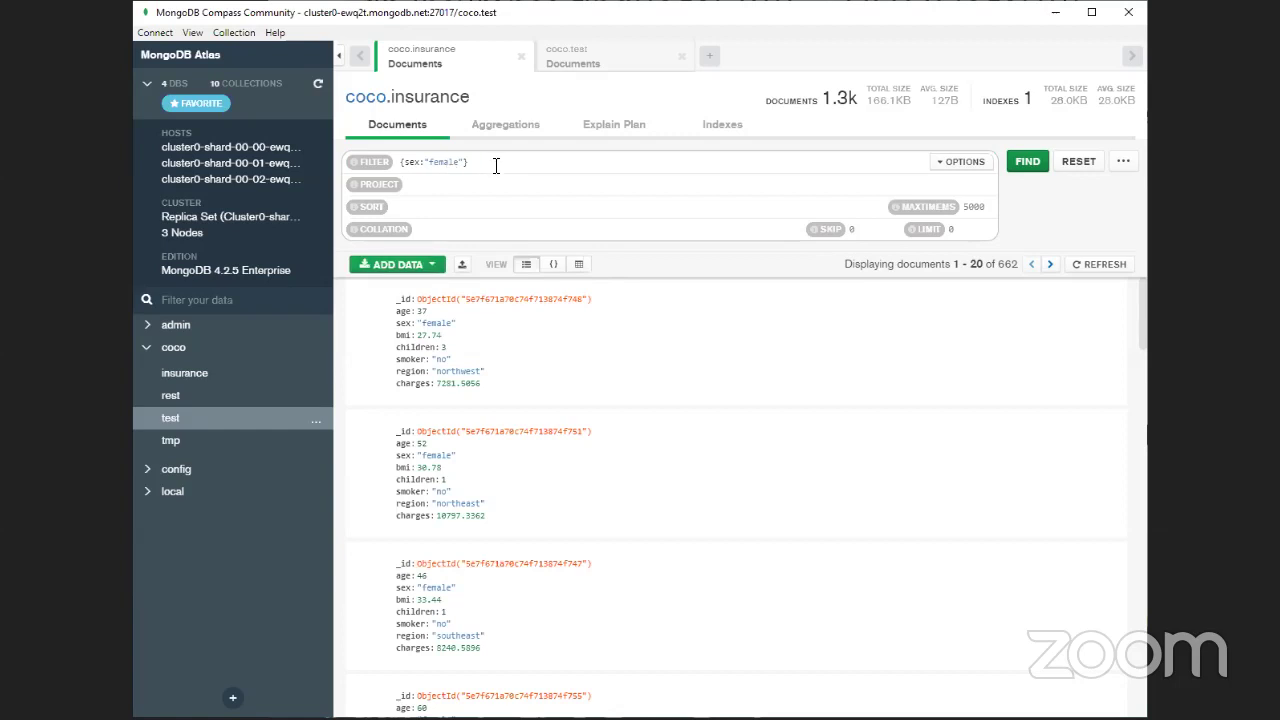
Replace the sex field with name in the filter, giving {name:"female"}, and run the query.
double_click(411, 162)
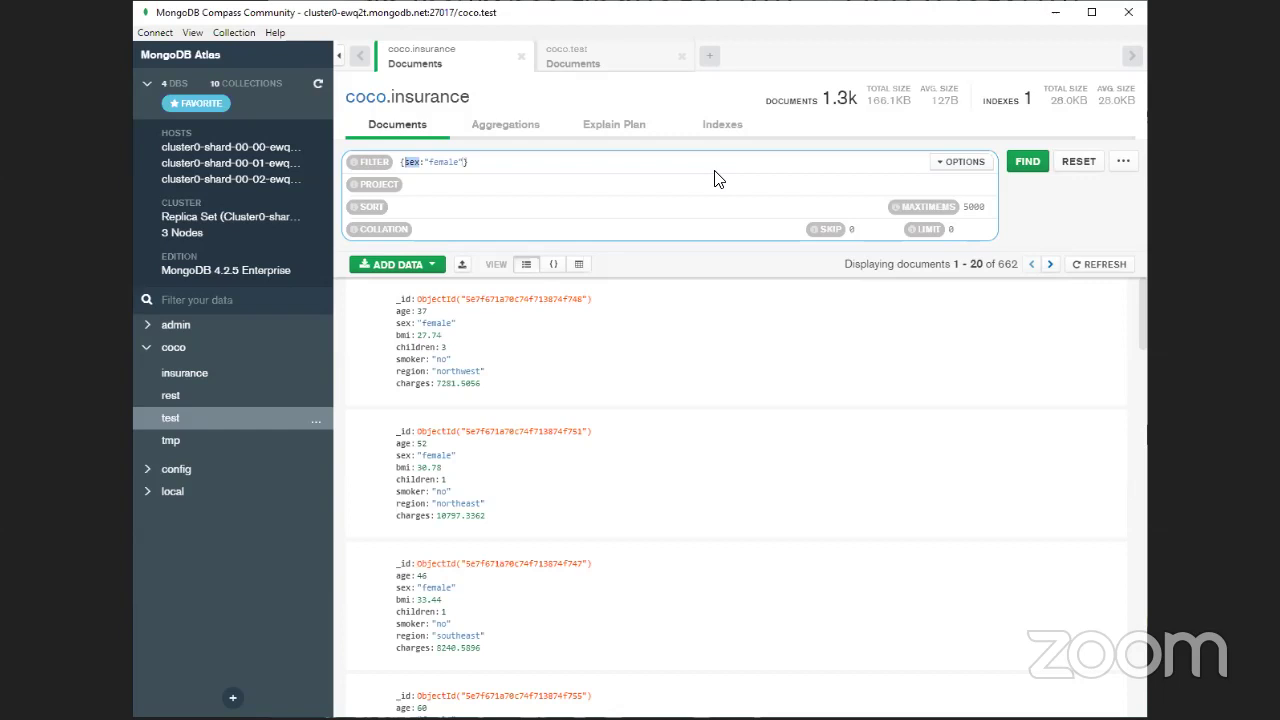
type("name")
left_click(1014, 166)
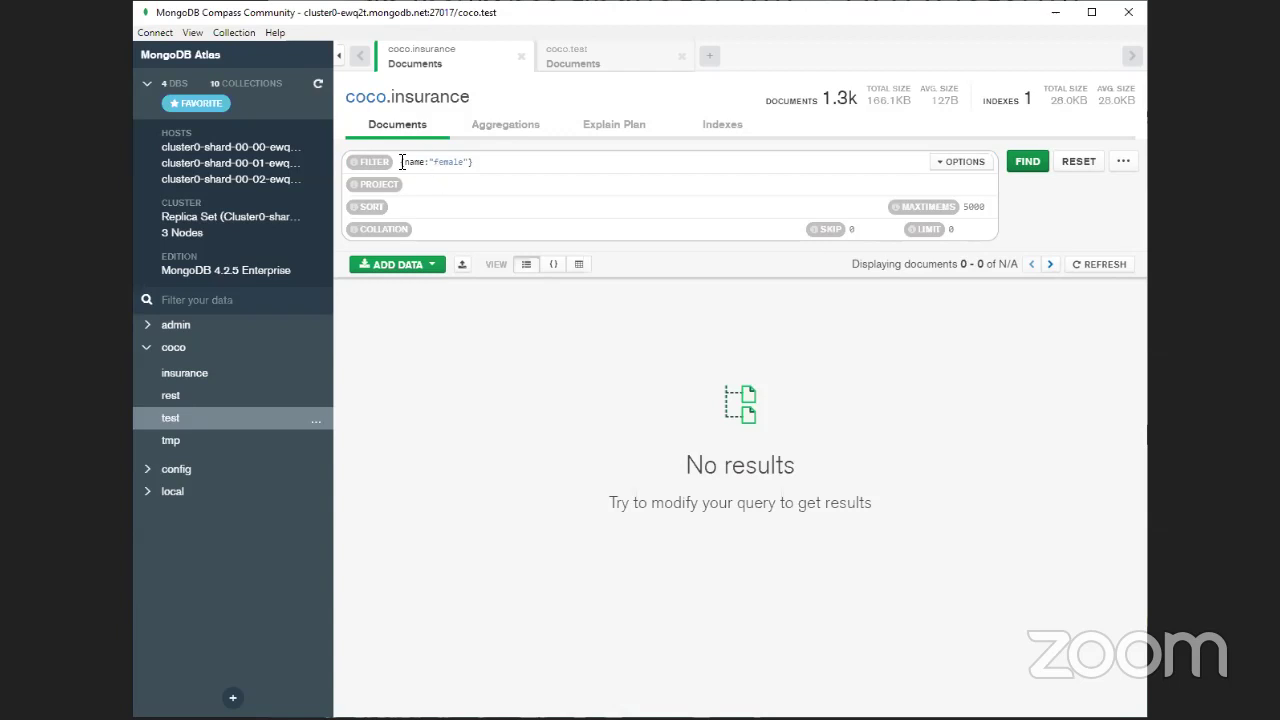
left_click(516, 164)
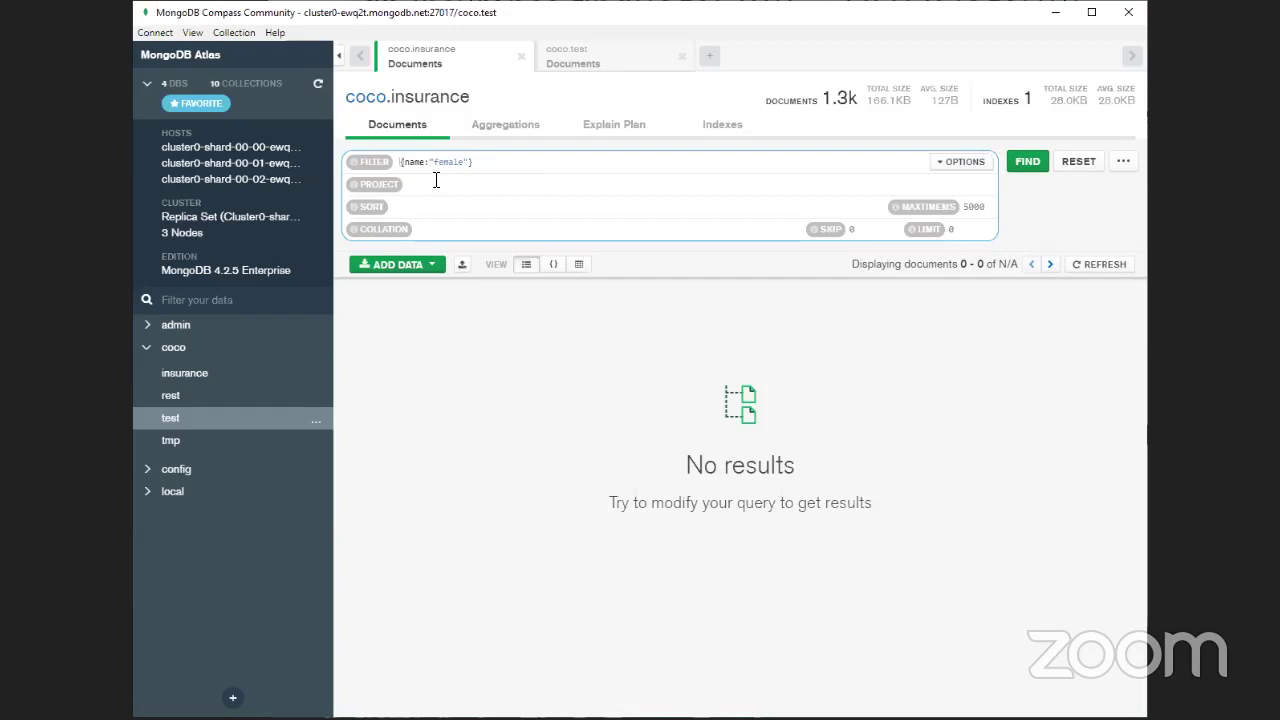
Change the filter's field from name back to sex, giving {sex:"female"}, and run the query again.
left_click_drag(403, 165, 424, 167)
left_click(536, 164)
key("Home")
double_click(414, 162)
type("ag")
key("BackSpace")
key("BackSpace")
type("sex")
left_click(1025, 163)
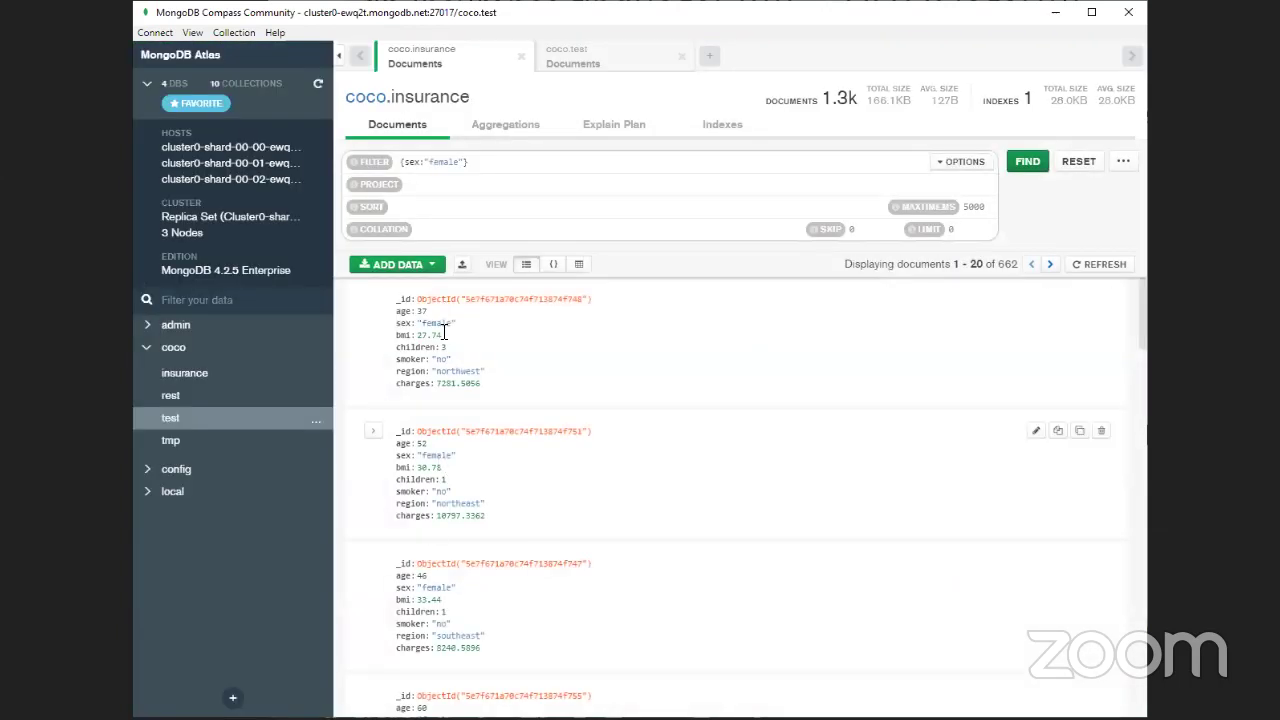
Capitalize the field name in the filter, giving {Sex:"female"}, and run the query.
left_click(408, 161)
key("Delete")
type("S")
left_click(1028, 163)
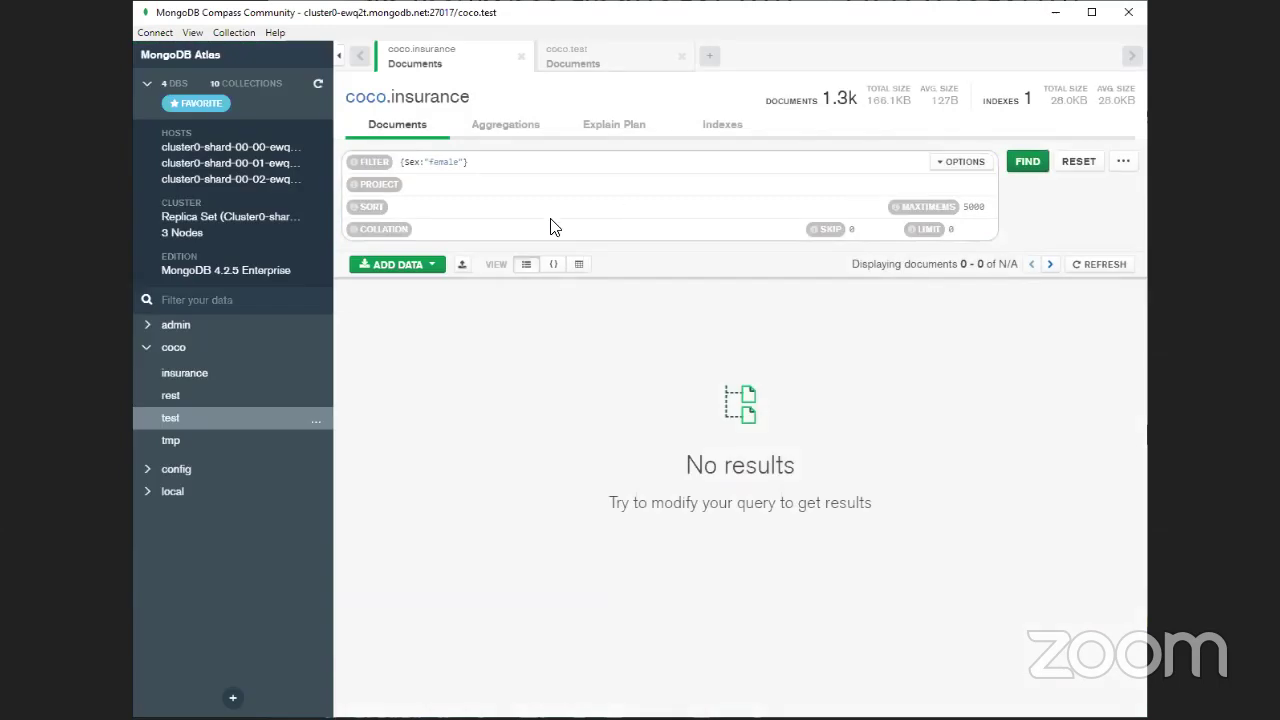
Restore the lowercase s of the filter's field name, giving {sex:"female"}, and rerun the query.
left_click(526, 165)
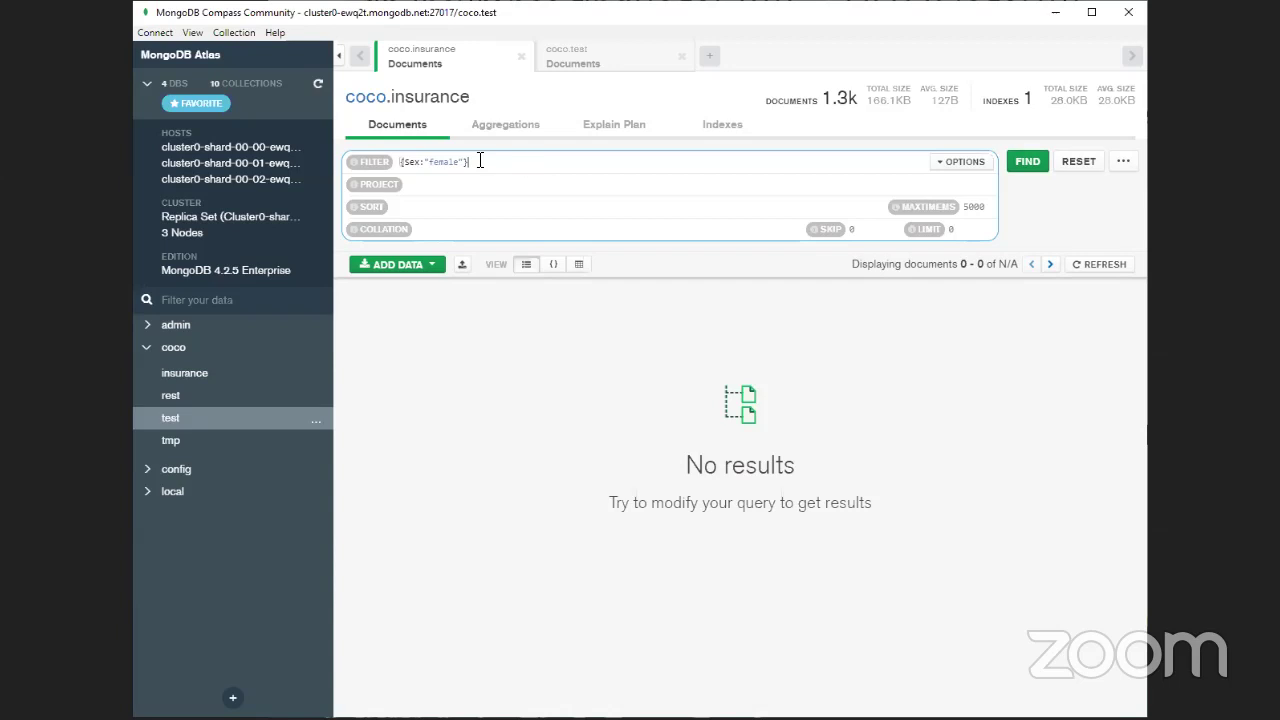
double_click(410, 162)
left_click(536, 170)
left_click(408, 162)
key("BackSpace")
type("s")
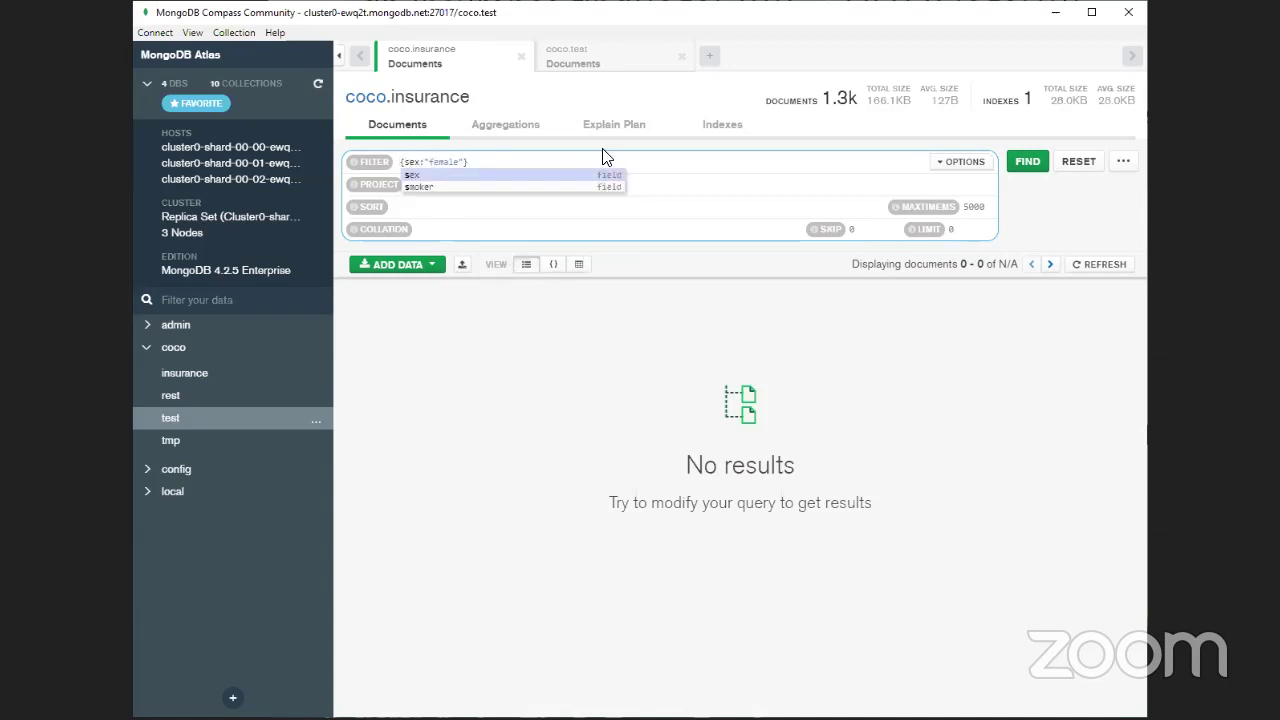
left_click(628, 160)
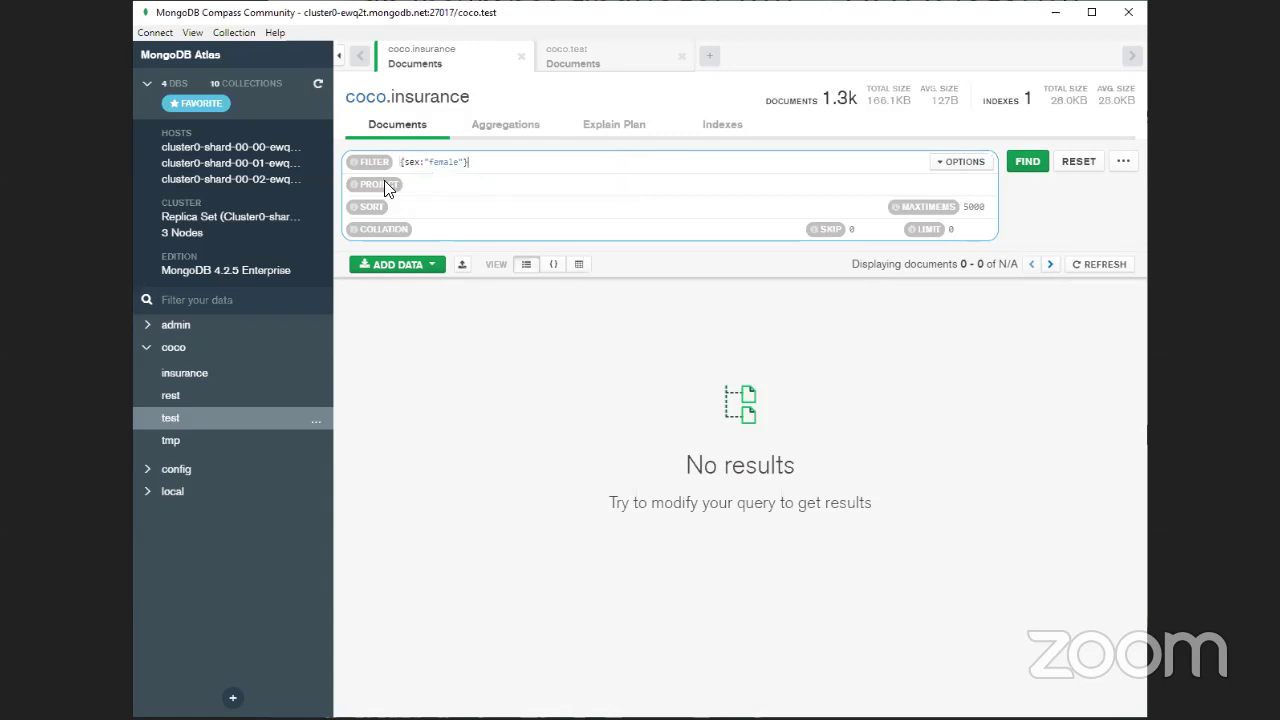
left_click(1022, 163)
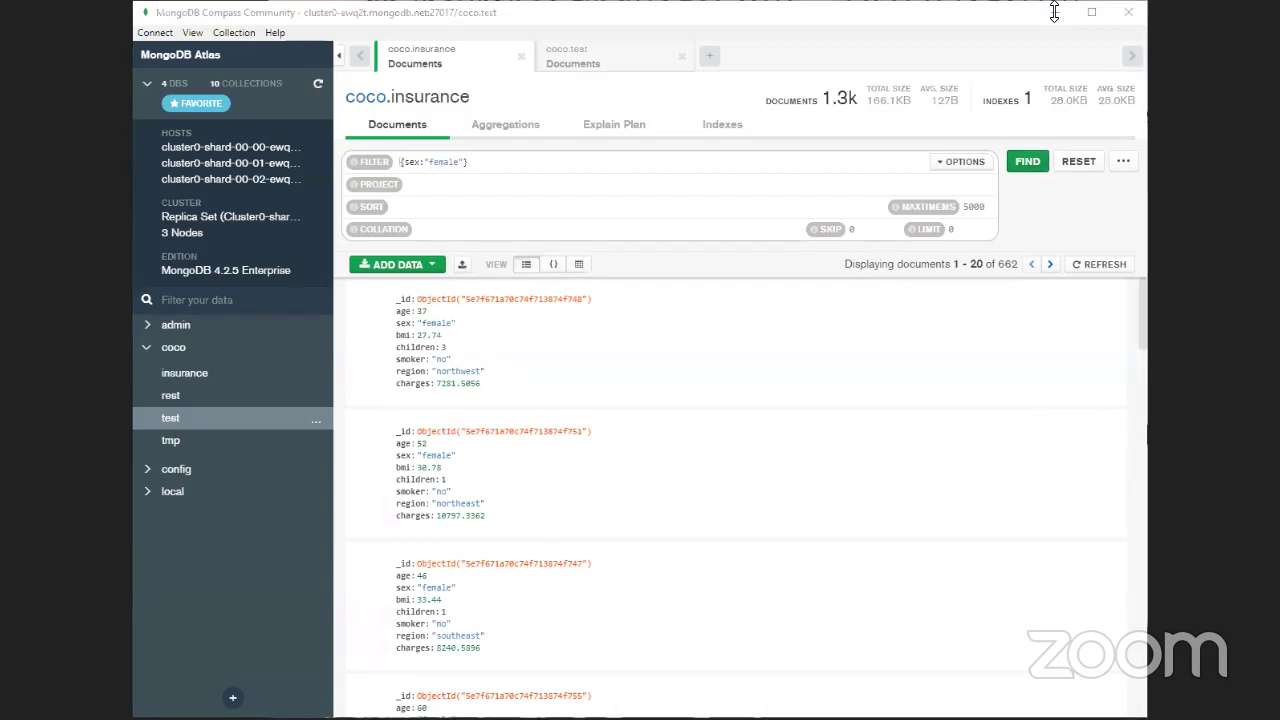
Switch to the lecture slides and advance to the "CRUD Operation – Read condition 2" slide.
key("alt+Tab")
left_click(785, 470)
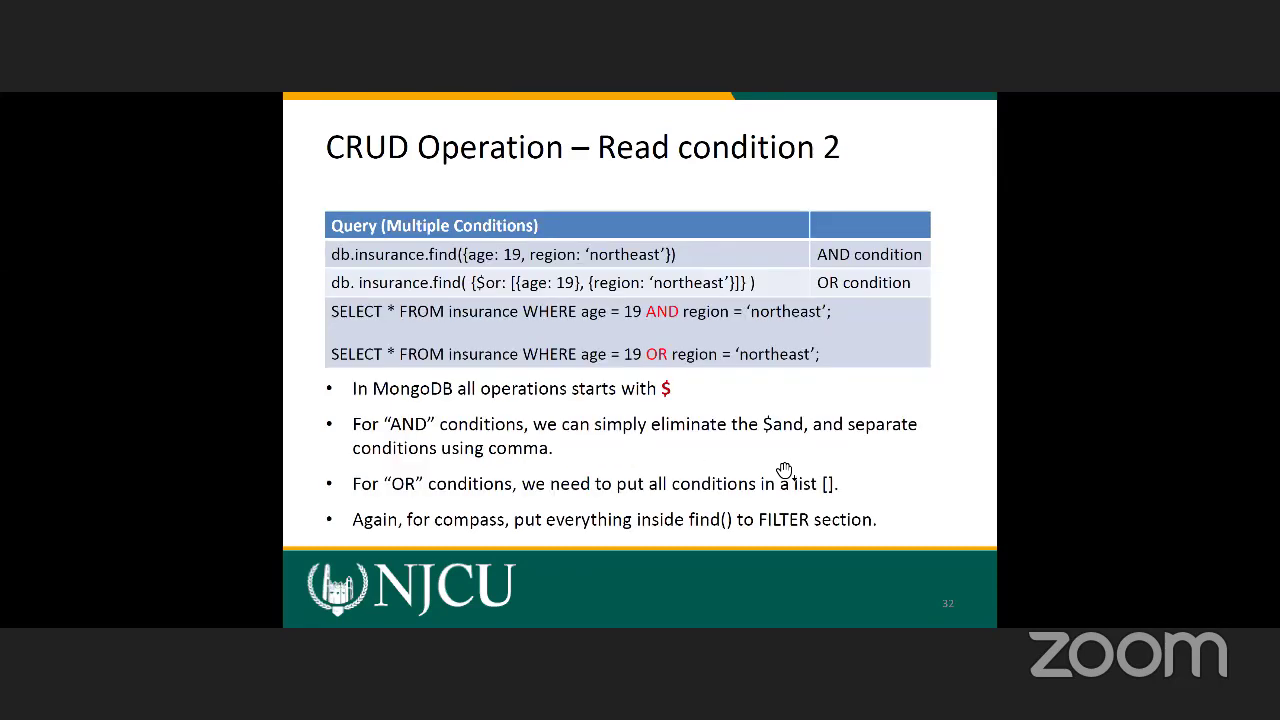
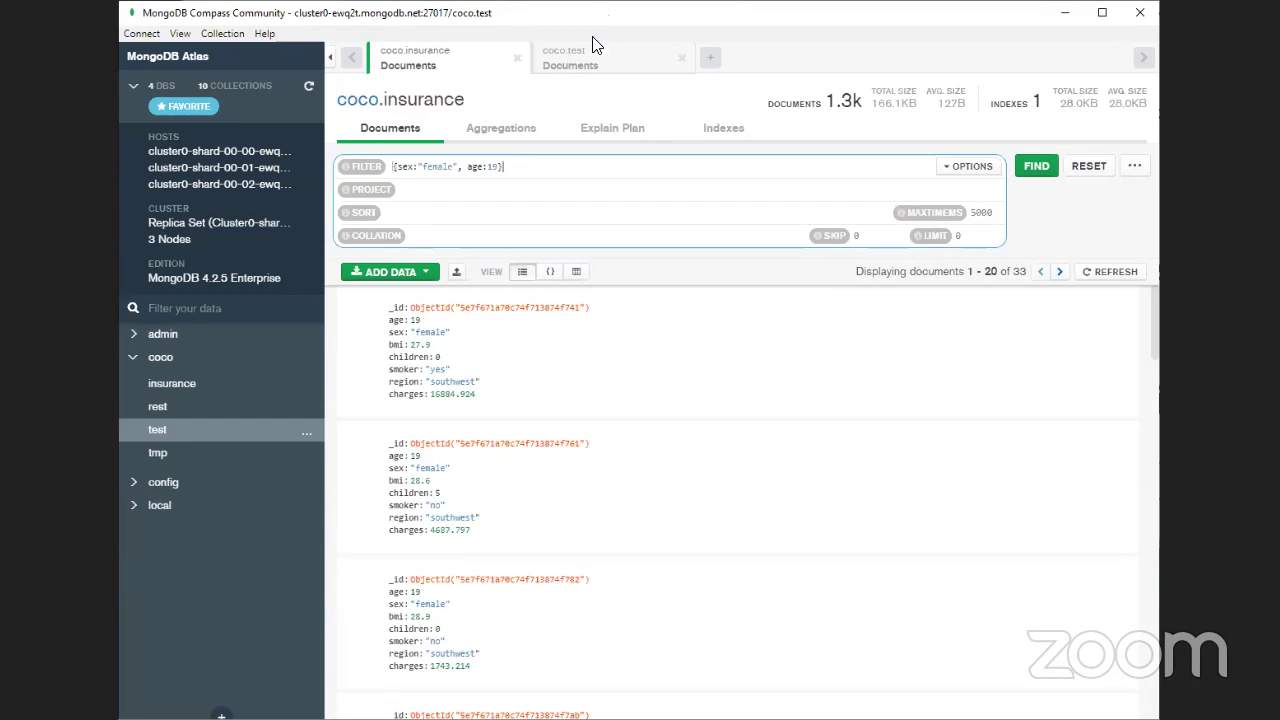
Split the combined filter into two separate conditions, {sex:"female"}, {age:19}, and run the query.
left_click(463, 162)
key("BackSpace")
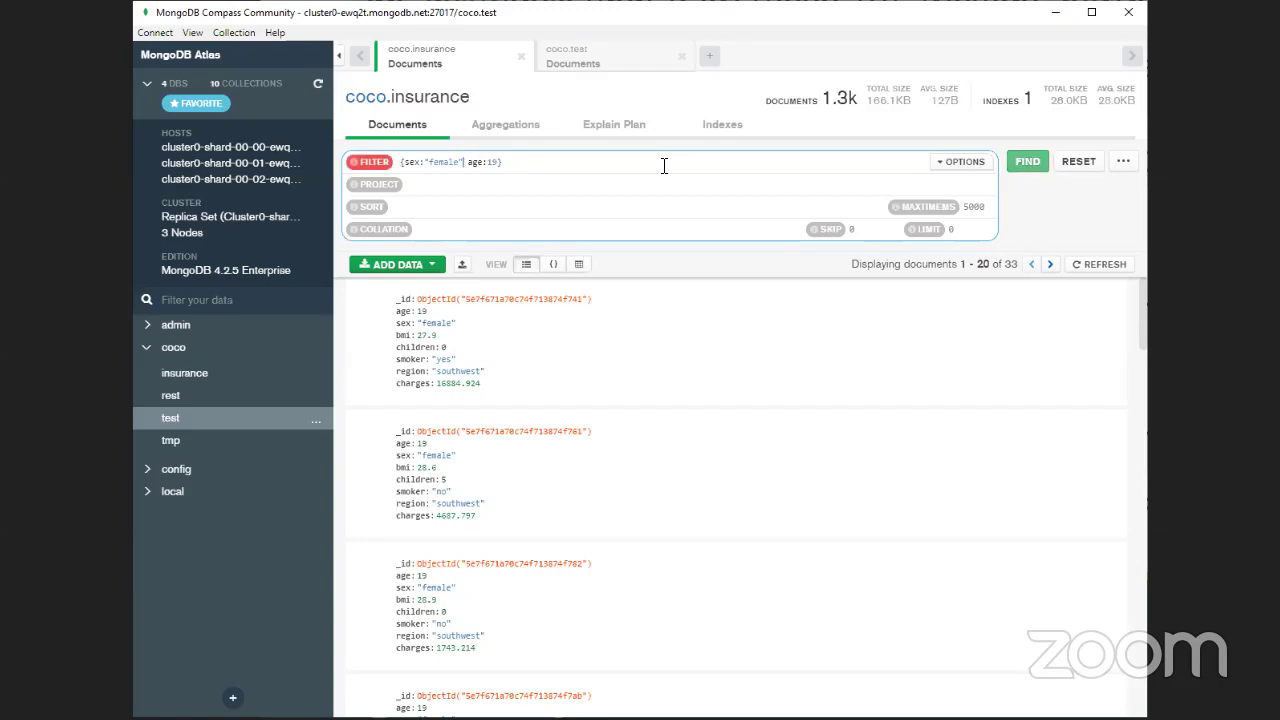
type("} ")
type("{")
key("Left")
key("Left")
type(",")
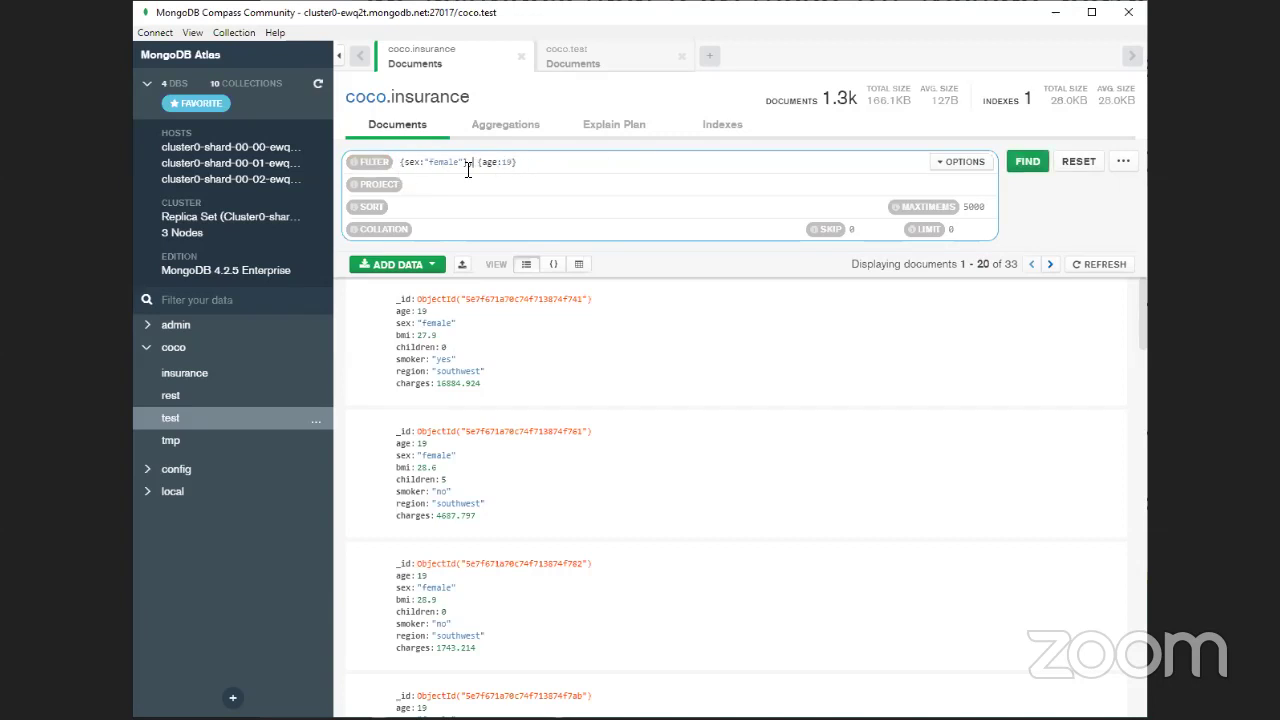
left_click(1021, 168)
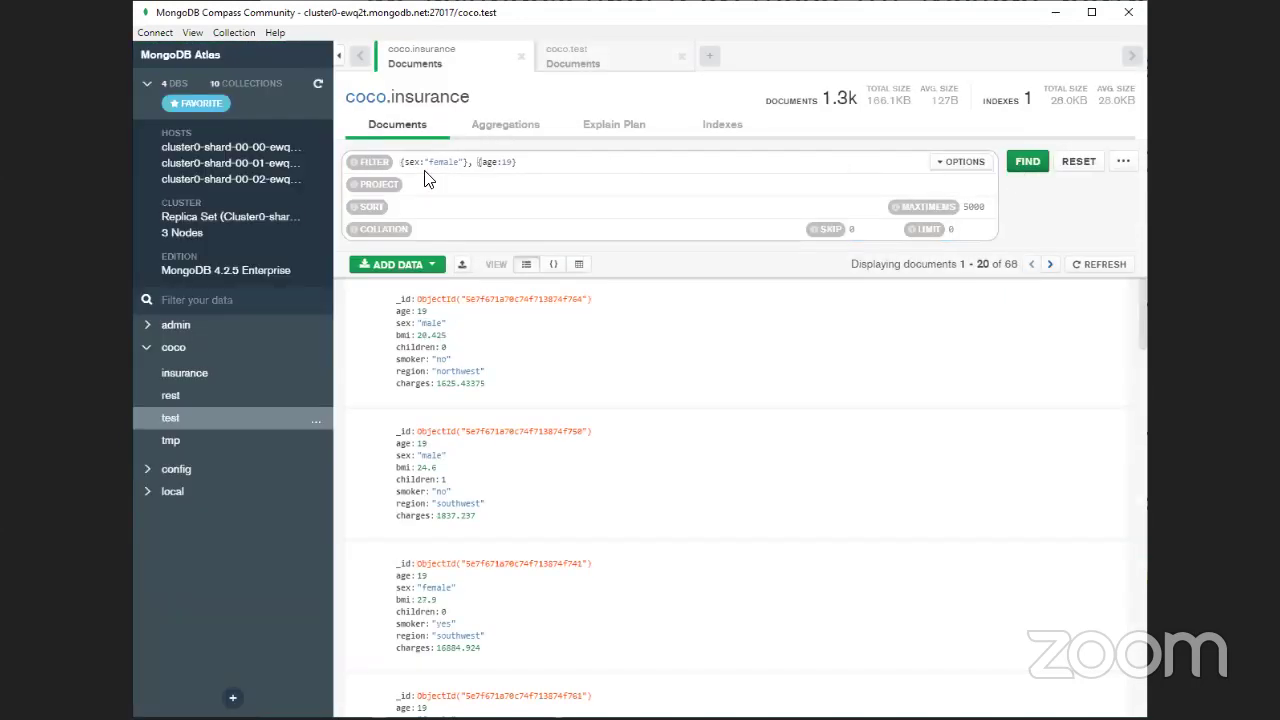
Wrap both conditions in a $and list, giving { $and: [{sex:"female"}, {age:19}] }, and space out its outer parts.
left_click(400, 165)
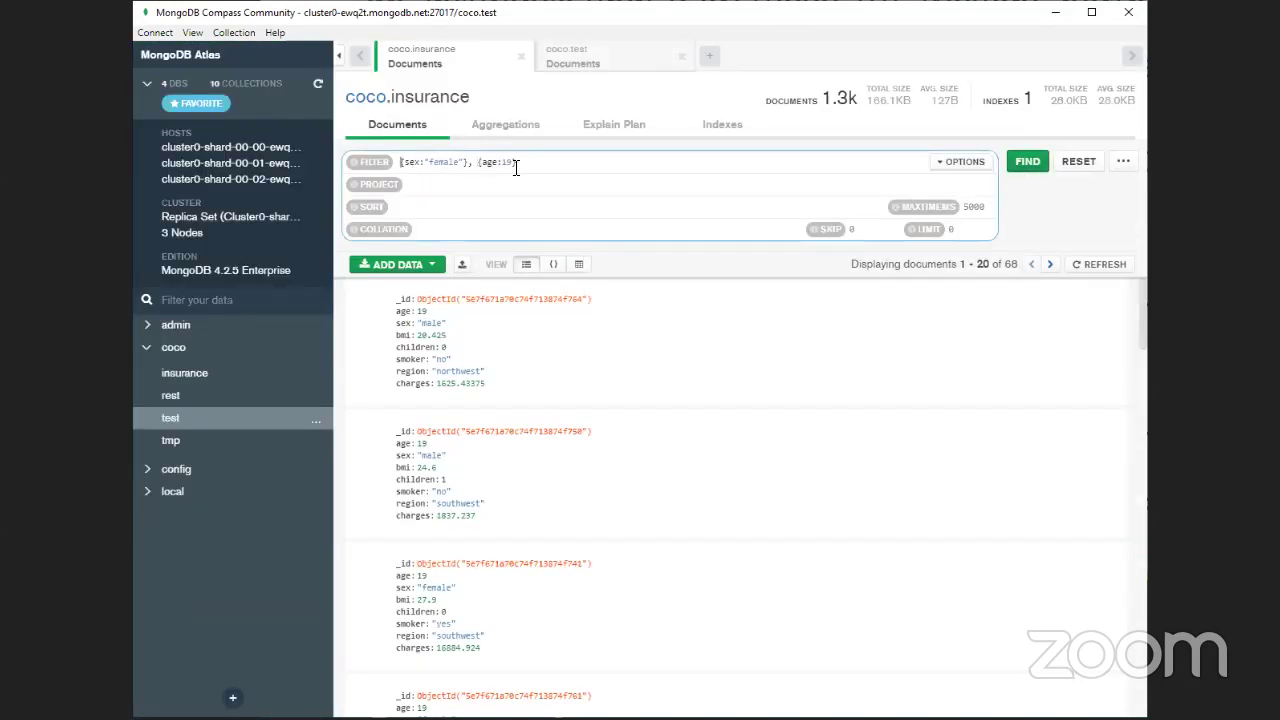
type("[")
left_click(563, 163)
type("]")
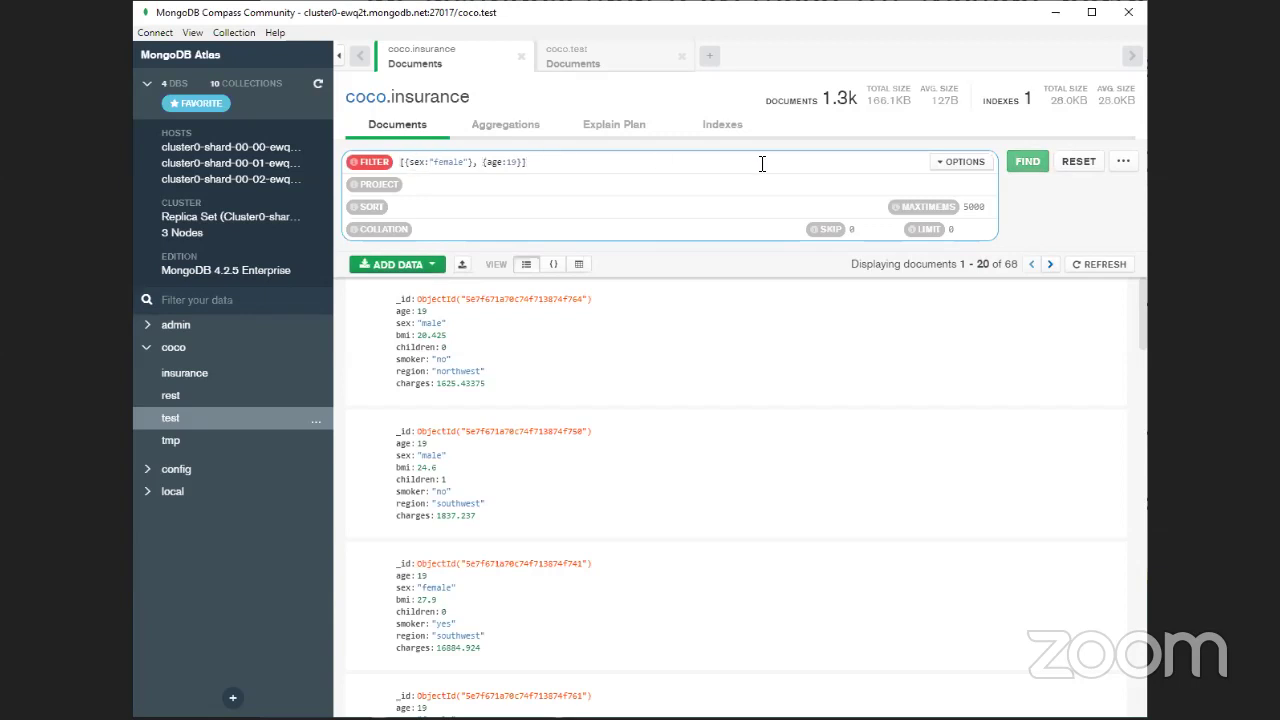
type("$and:")
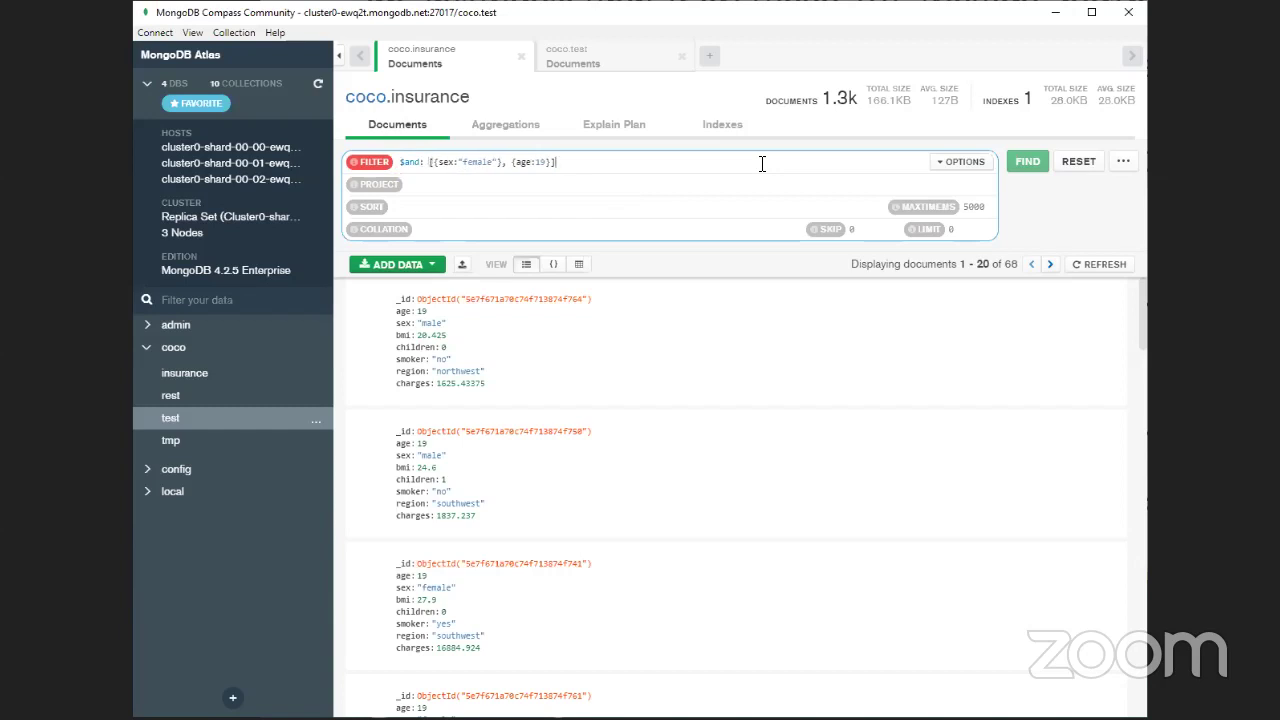
type(" }")
key("Home")
type("{")
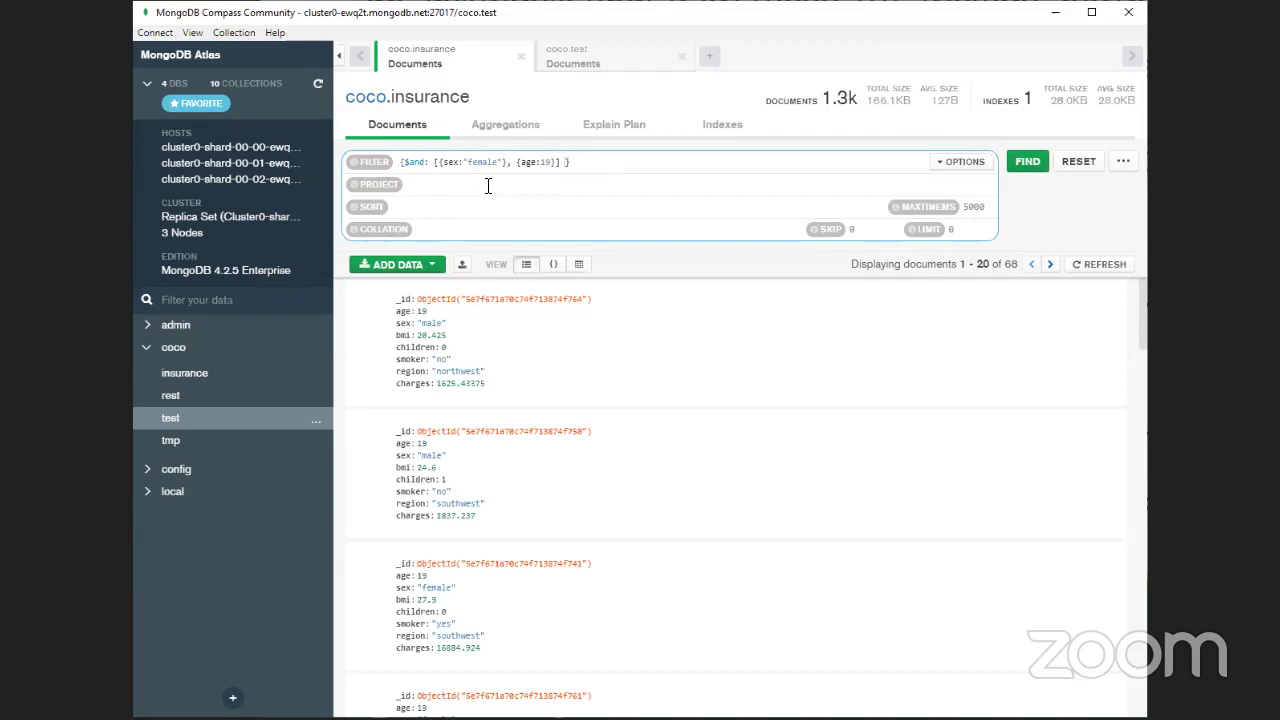
left_click(488, 185)
left_click(432, 165)
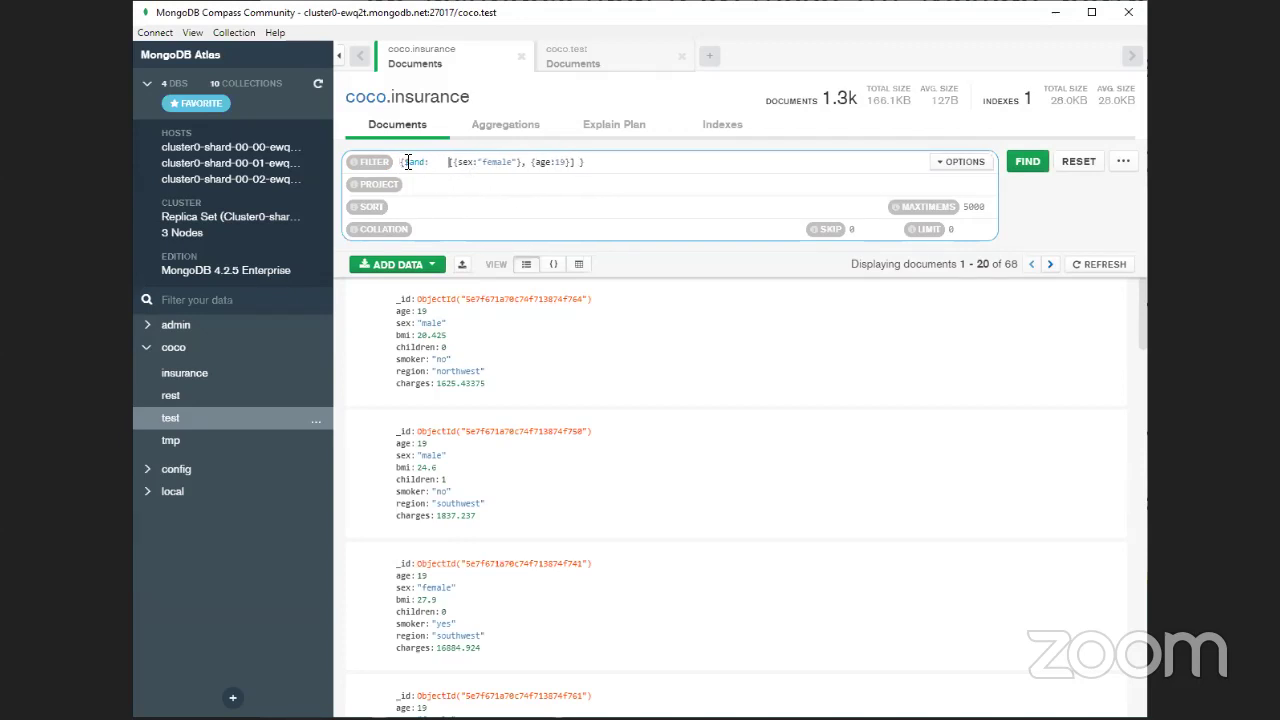
left_click(407, 162)
left_click(590, 162)
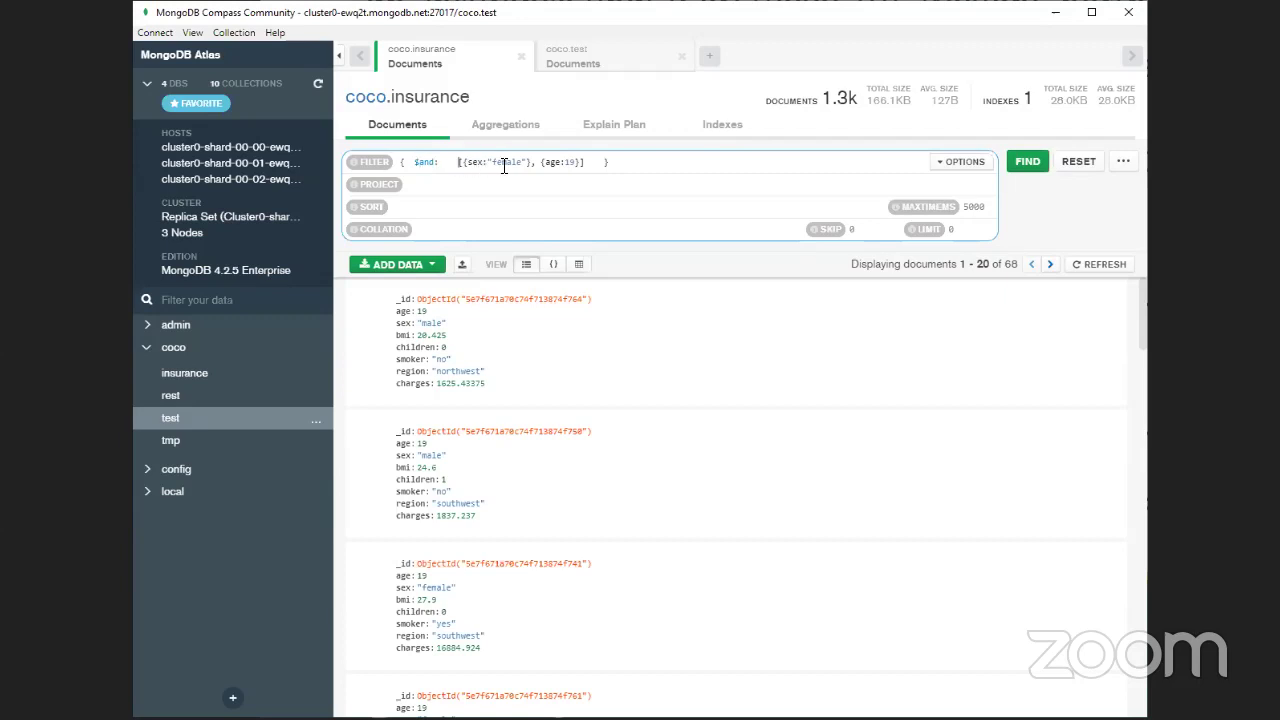
Space out the inner brackets and the comma between the two conditions in the $and list.
left_click(467, 162)
left_click(590, 162)
type("]")
left_click(545, 162)
type(",")
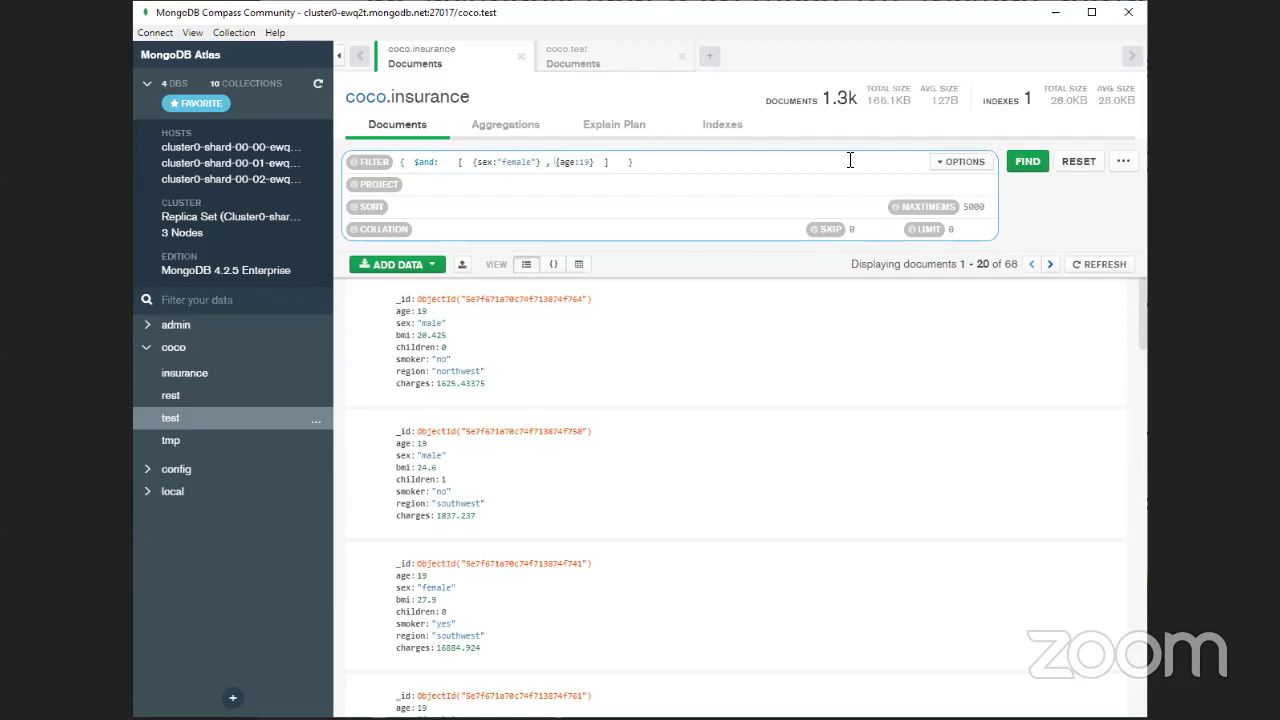
Add {region: "northeast"} as a third condition in the $and list and run the query.
type("{")
type("region:")
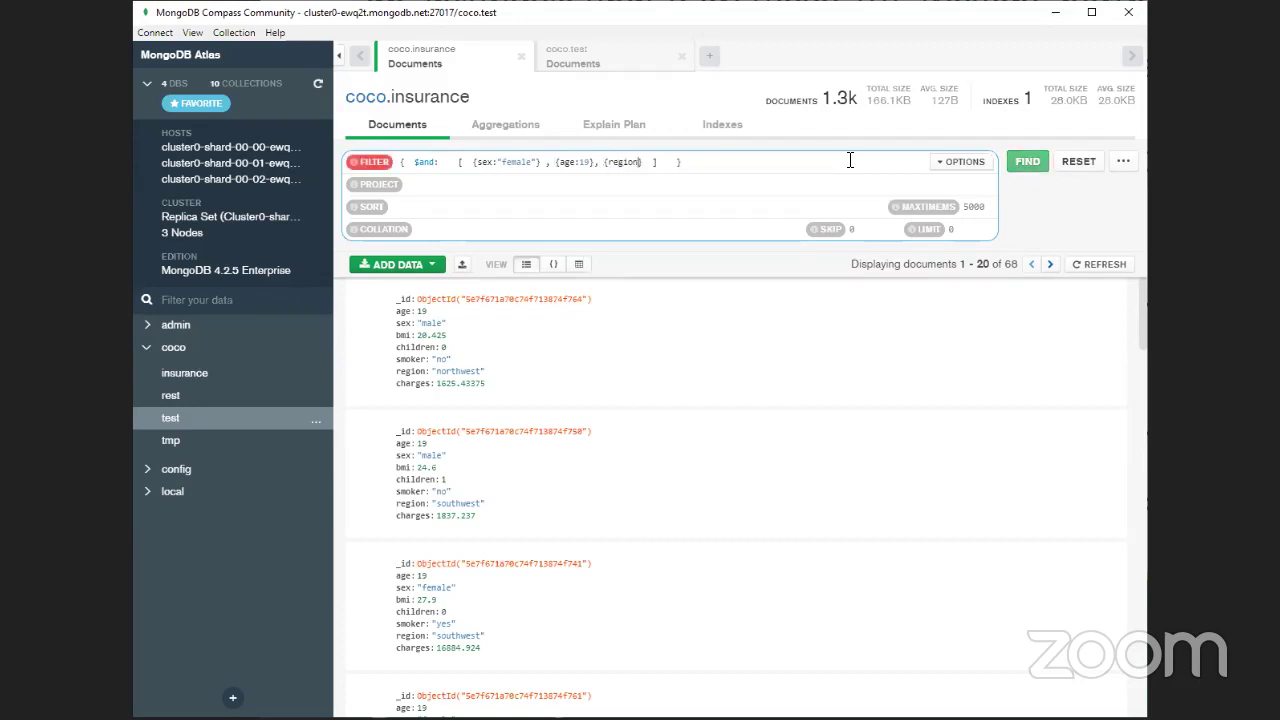
type(" \"north")
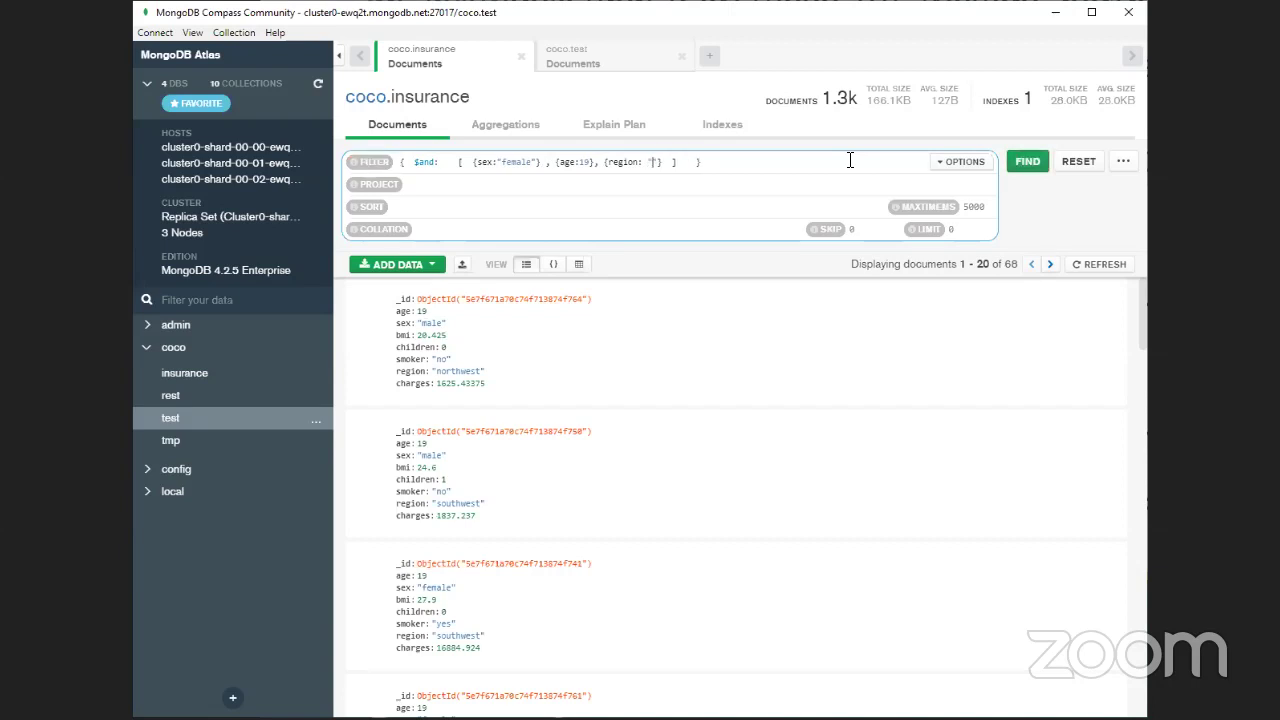
type("east")
left_click(514, 161)
double_click(425, 162)
left_click(458, 163)
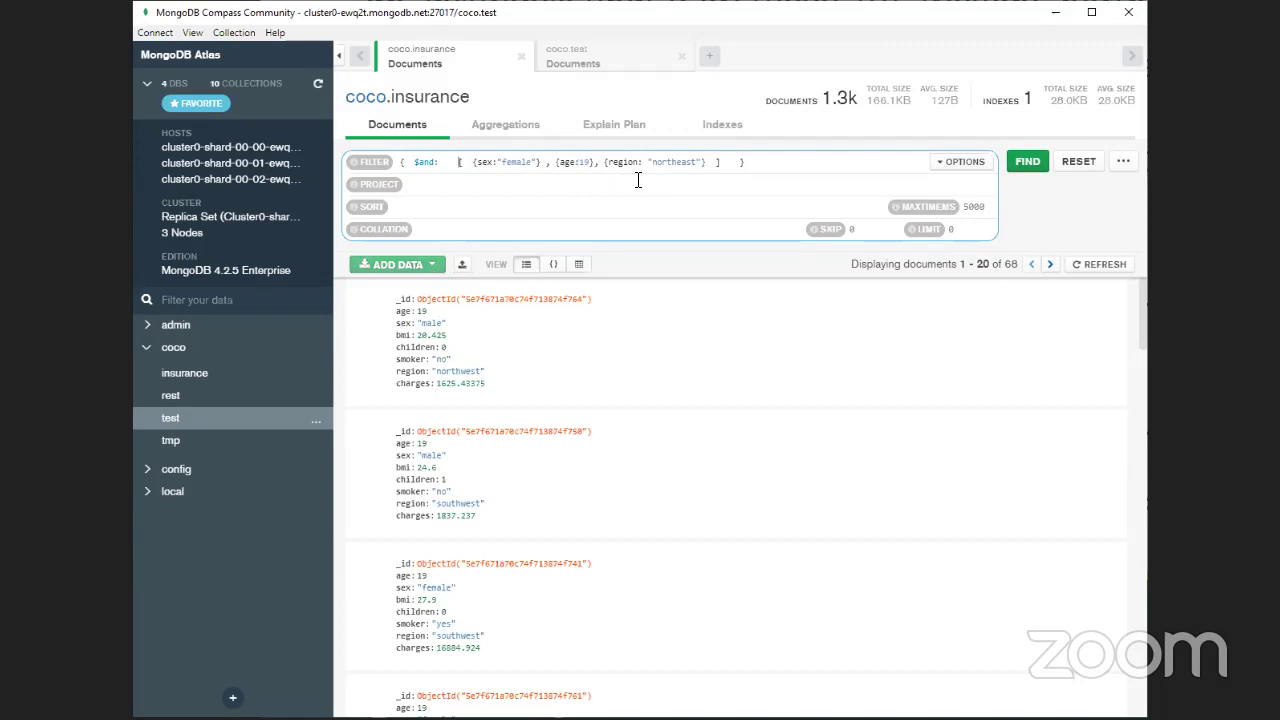
left_click(1025, 166)
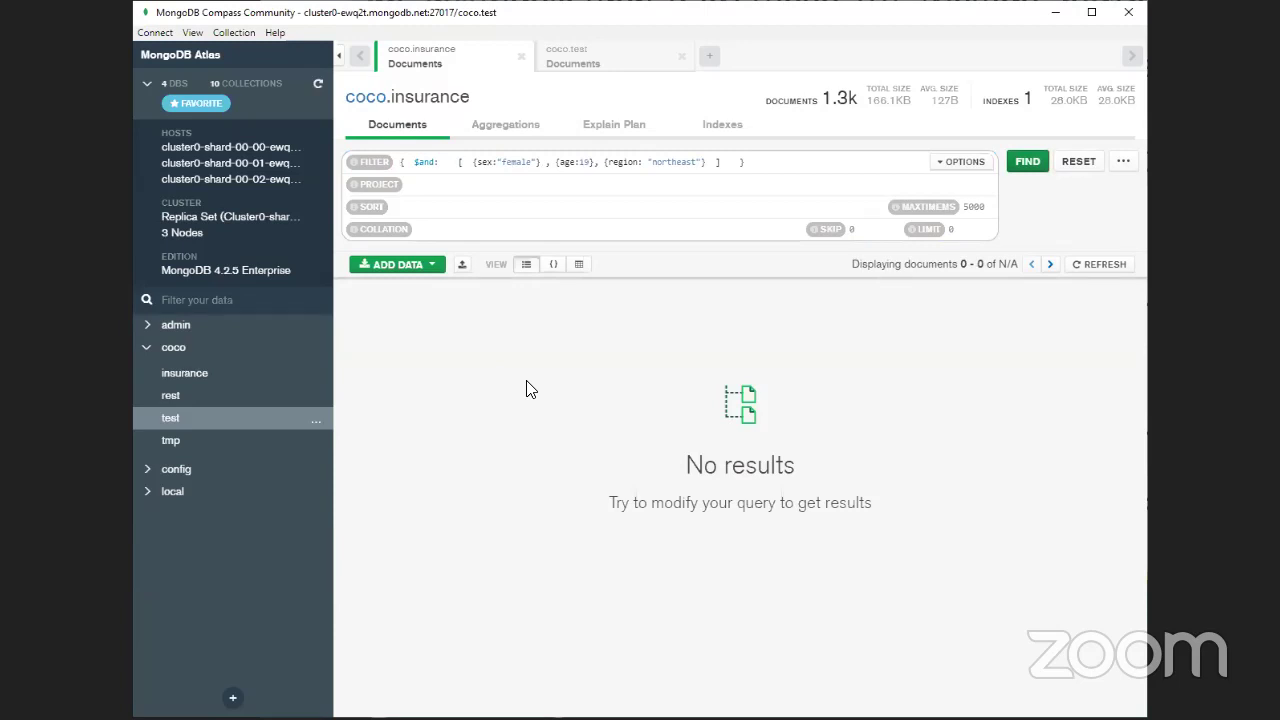
Replace the filter's $and operator with $or and run the query.
double_click(422, 162)
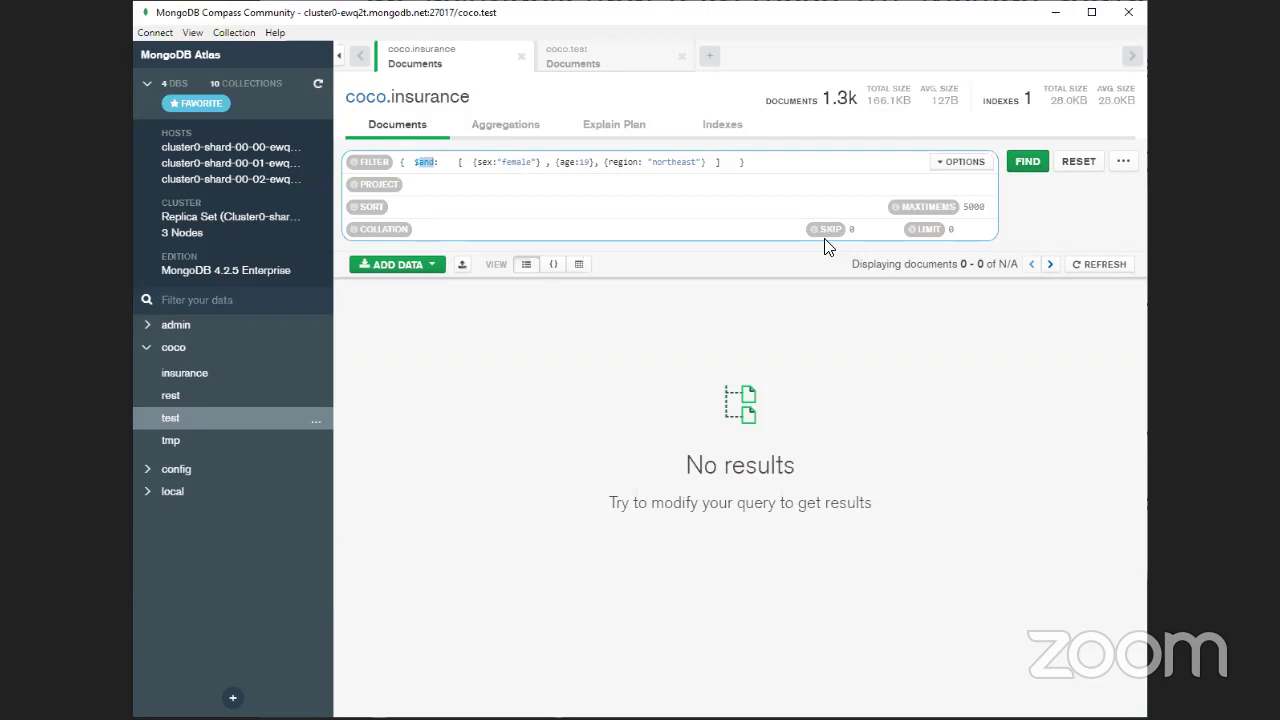
type("$or")
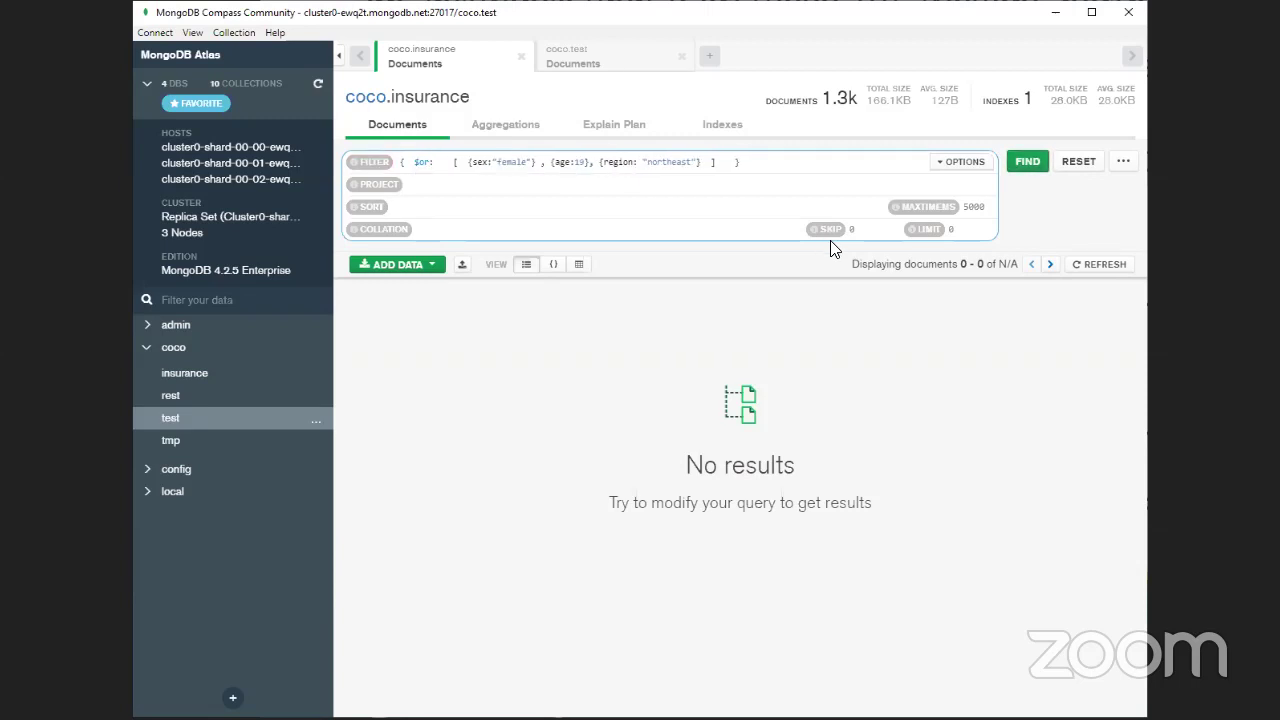
left_click(1025, 160)
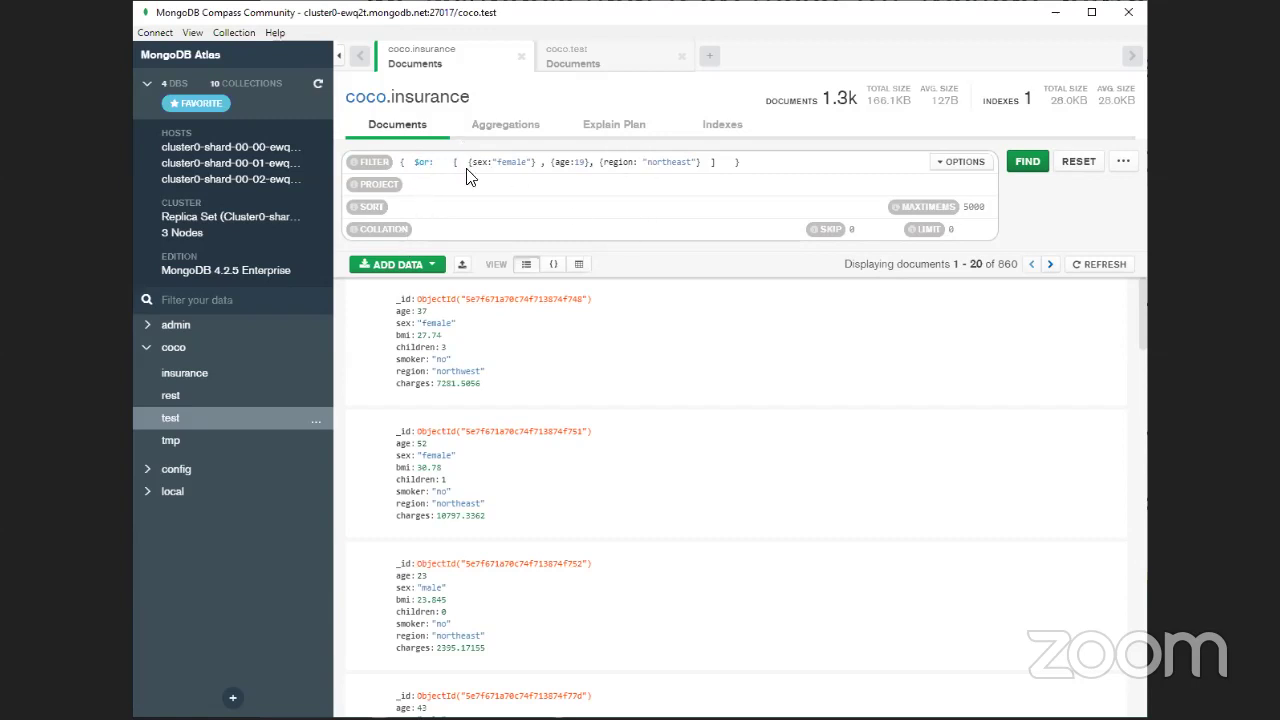
Change the operator back to $and, remove the region condition from the list, and rerun the query.
left_click_drag(468, 162, 591, 162)
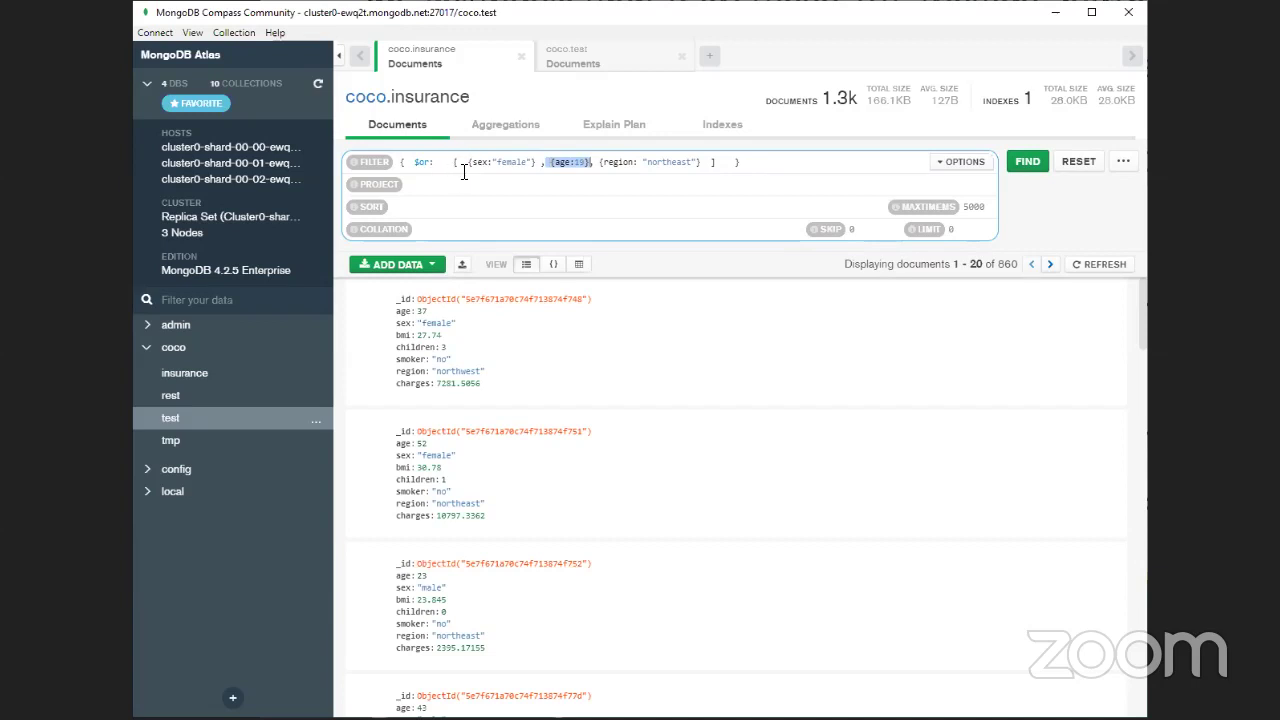
left_click_drag(467, 162, 543, 167)
left_click_drag(415, 165, 430, 166)
type("$and")
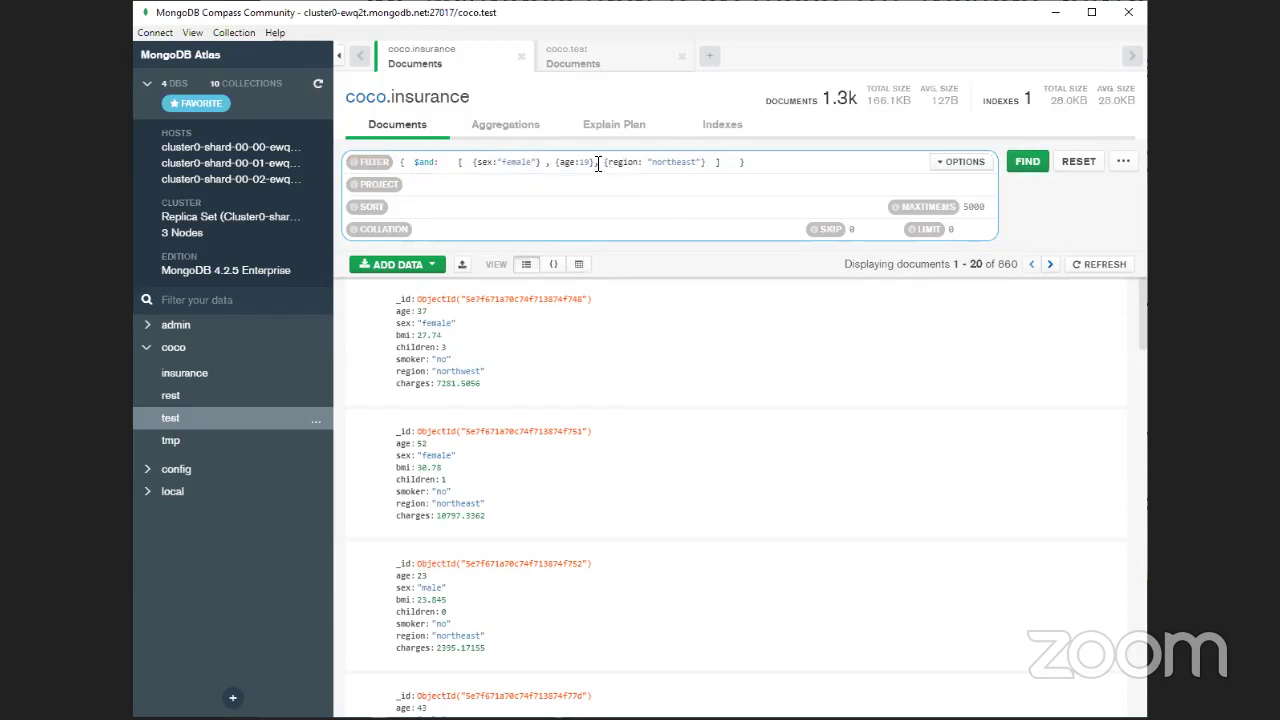
left_click_drag(597, 164, 710, 167)
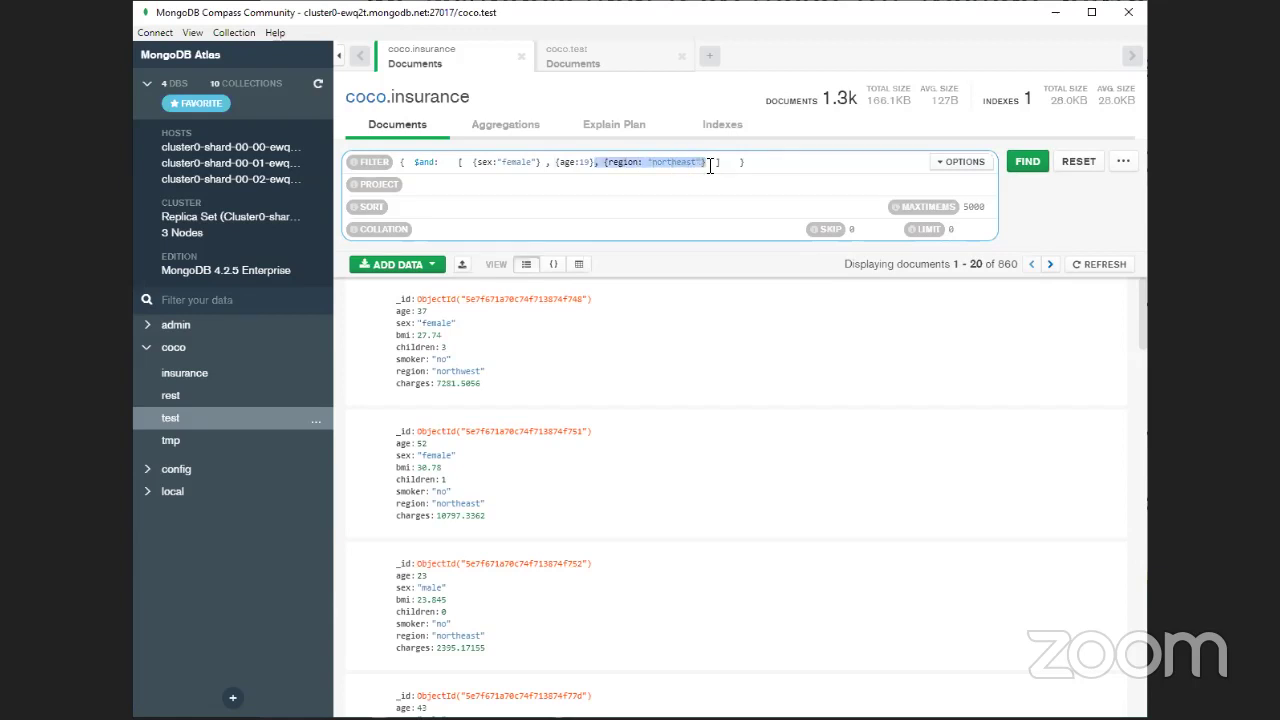
key("BackSpace")
left_click(1024, 162)
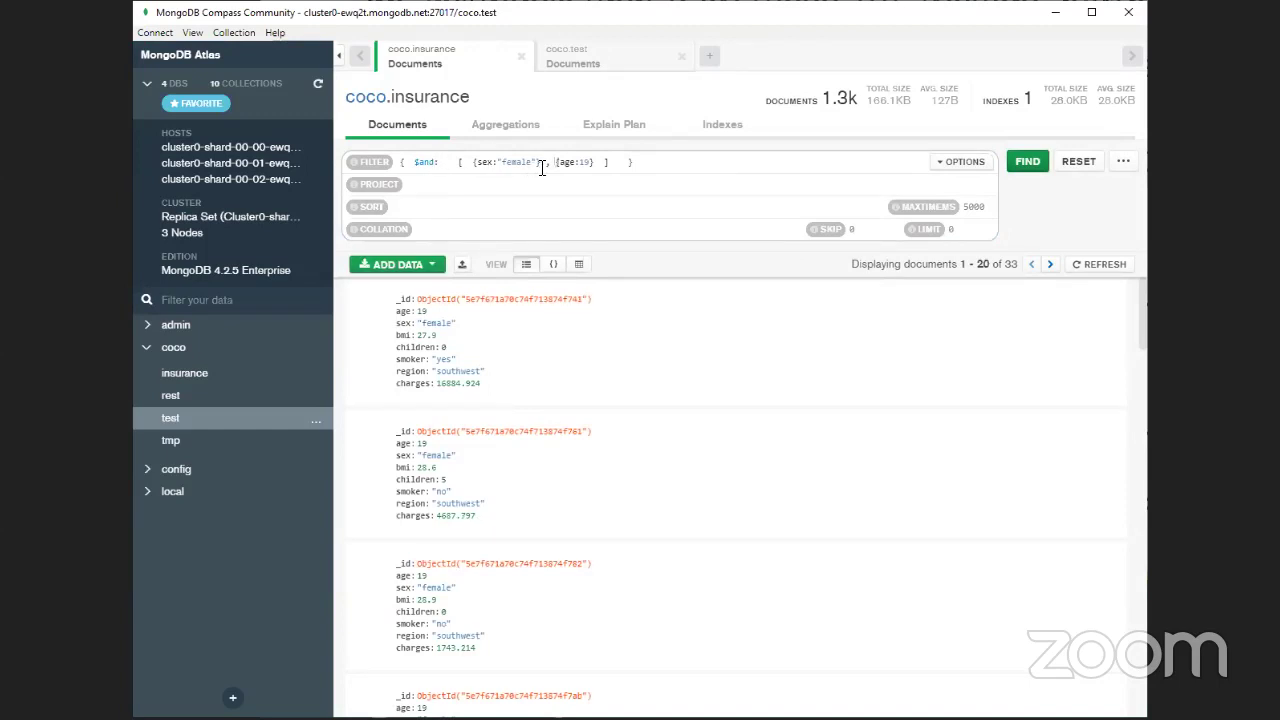
left_click(606, 162)
type("]")
left_click(668, 162)
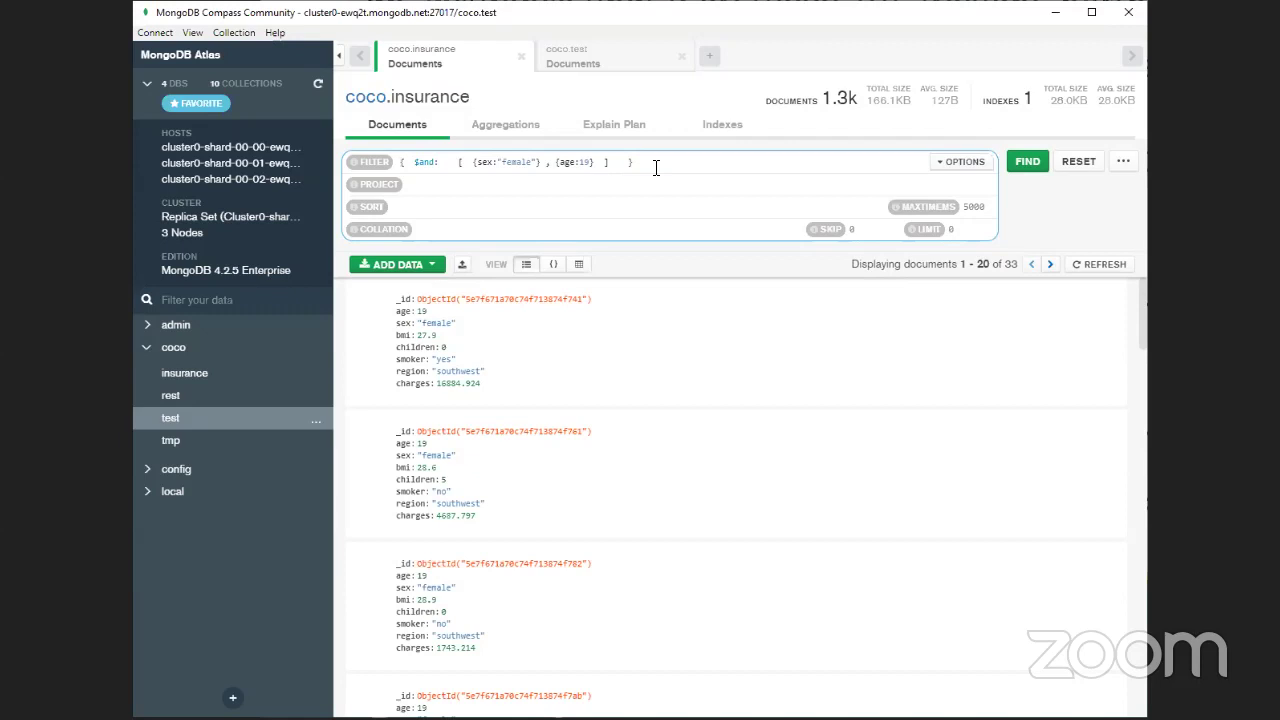
left_click(556, 163)
left_click_drag(476, 165, 597, 163)
left_click(556, 163)
left_click(563, 163)
Add {region: "northeast"} back to the $and list after the age condition.
left_click(600, 163)
type(", {")
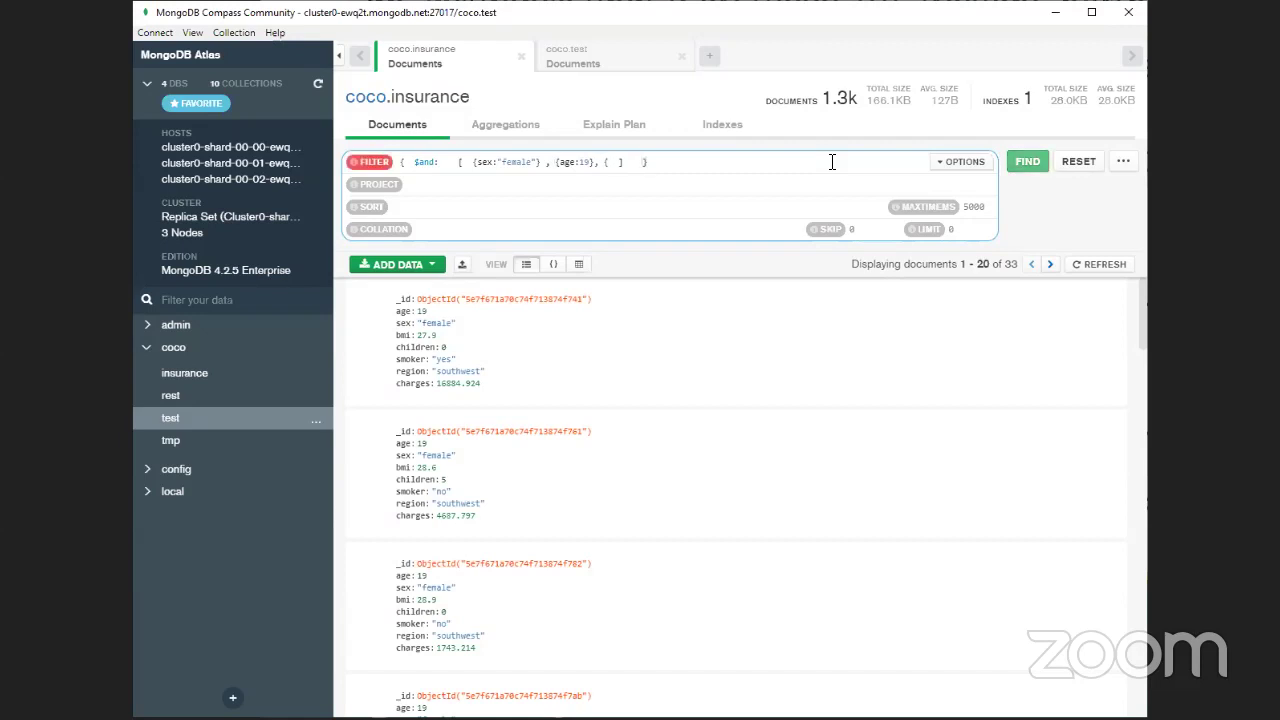
type("region: \"northereast\"}")
Group the age and region conditions under an $or list, giving $or: [{age:19}, {region: "northeast"}].
left_click(555, 162)
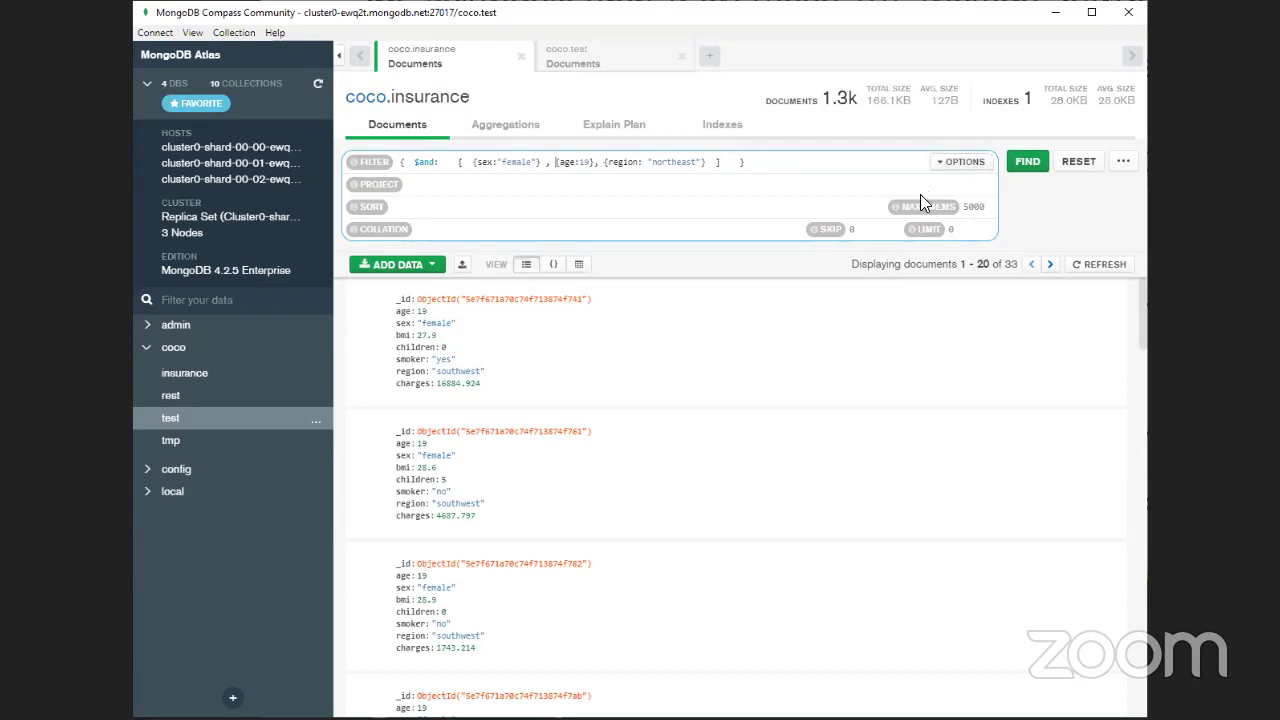
left_click(553, 162)
type("$or:")
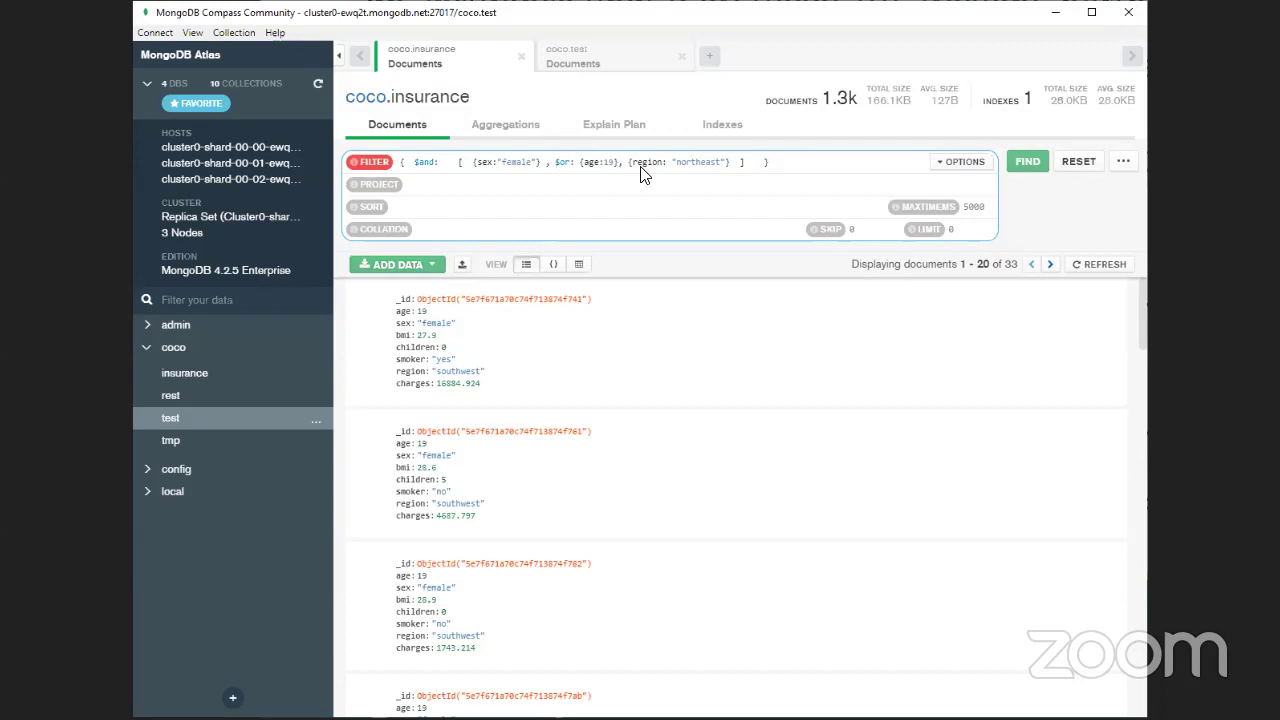
left_click(580, 164)
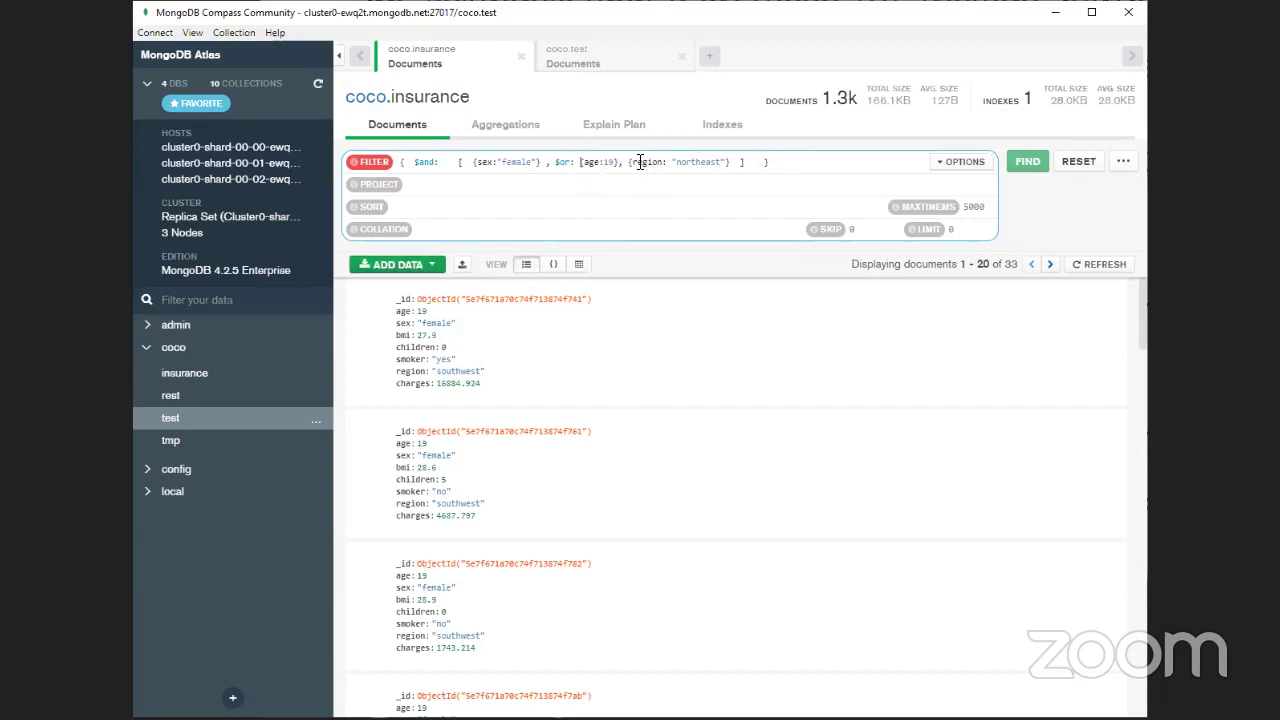
type("[")
left_click(736, 163)
type("]")
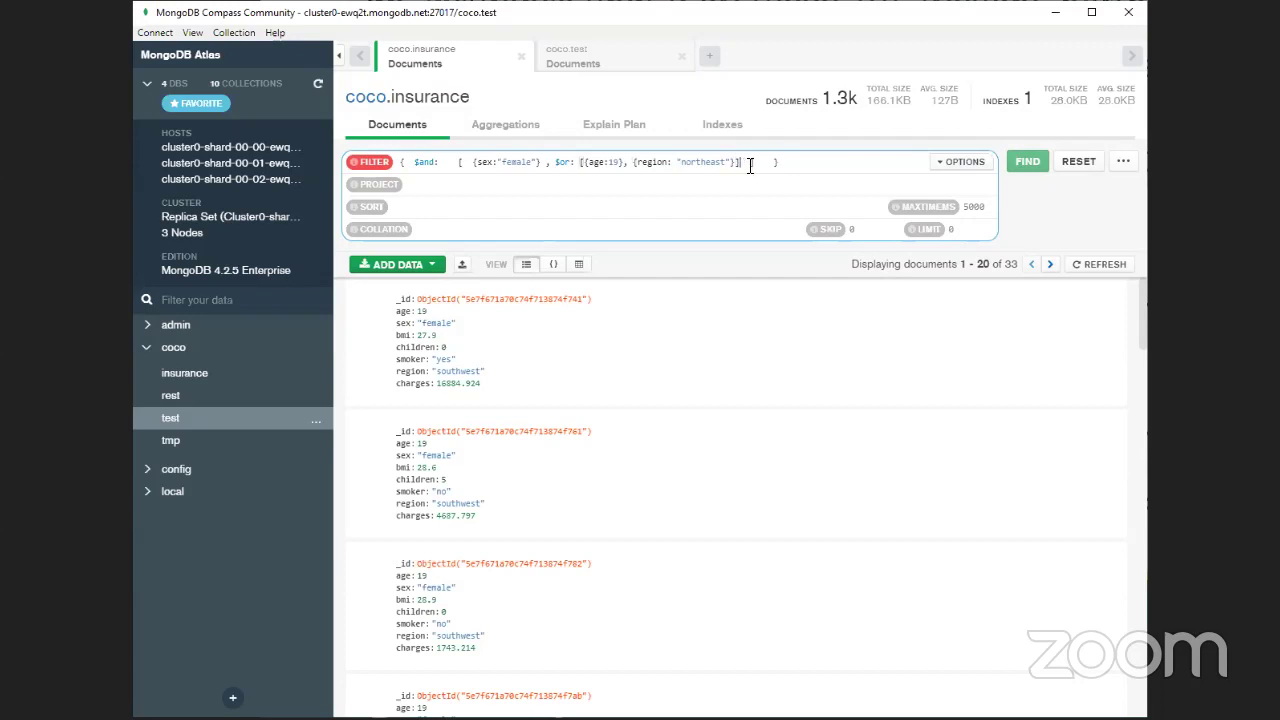
Enclose the $or expression in curly braces so it forms one condition inside the $and list.
left_click(556, 163)
type("{")
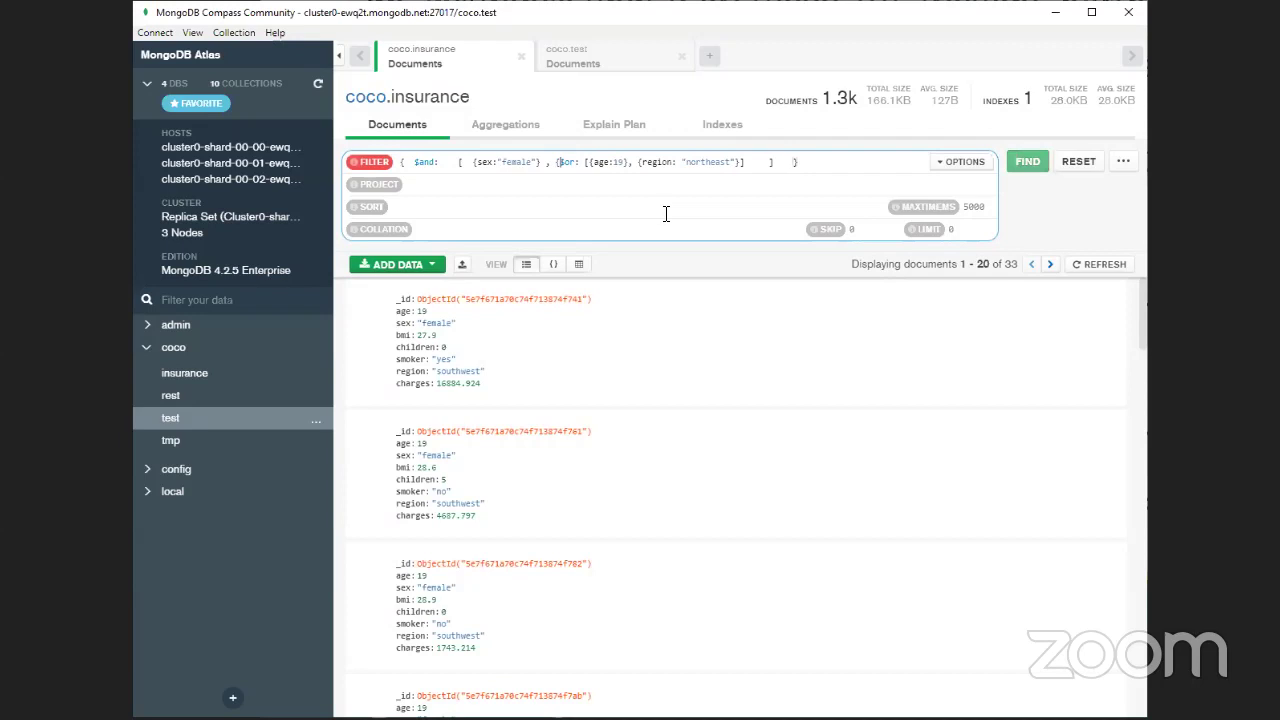
left_click(747, 164)
type("}")
left_click(748, 185)
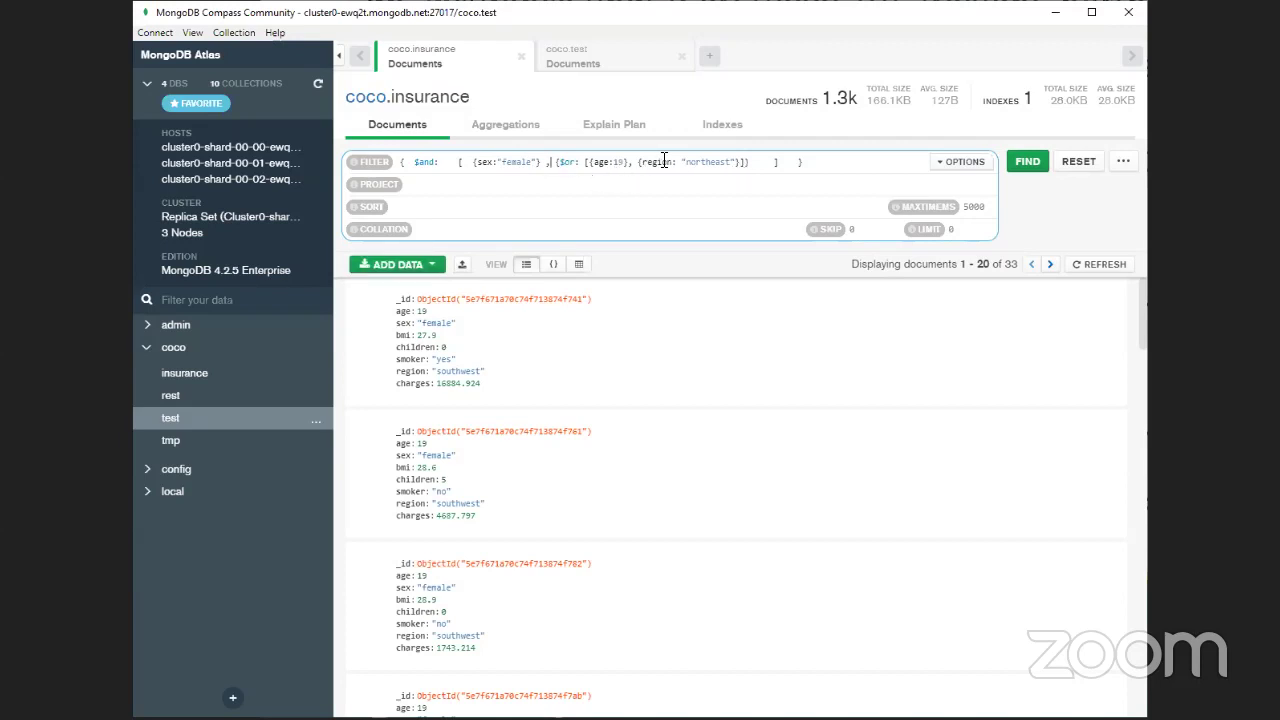
left_click(574, 164)
left_click(586, 163)
type("[")
left_click(629, 165)
type(",")
left_click_drag(596, 163, 400, 163)
double_click(743, 162)
left_click(678, 166)
Highlight the nested $or condition in the filter and run the combined $and/$or query.
left_click_drag(556, 163, 752, 163)
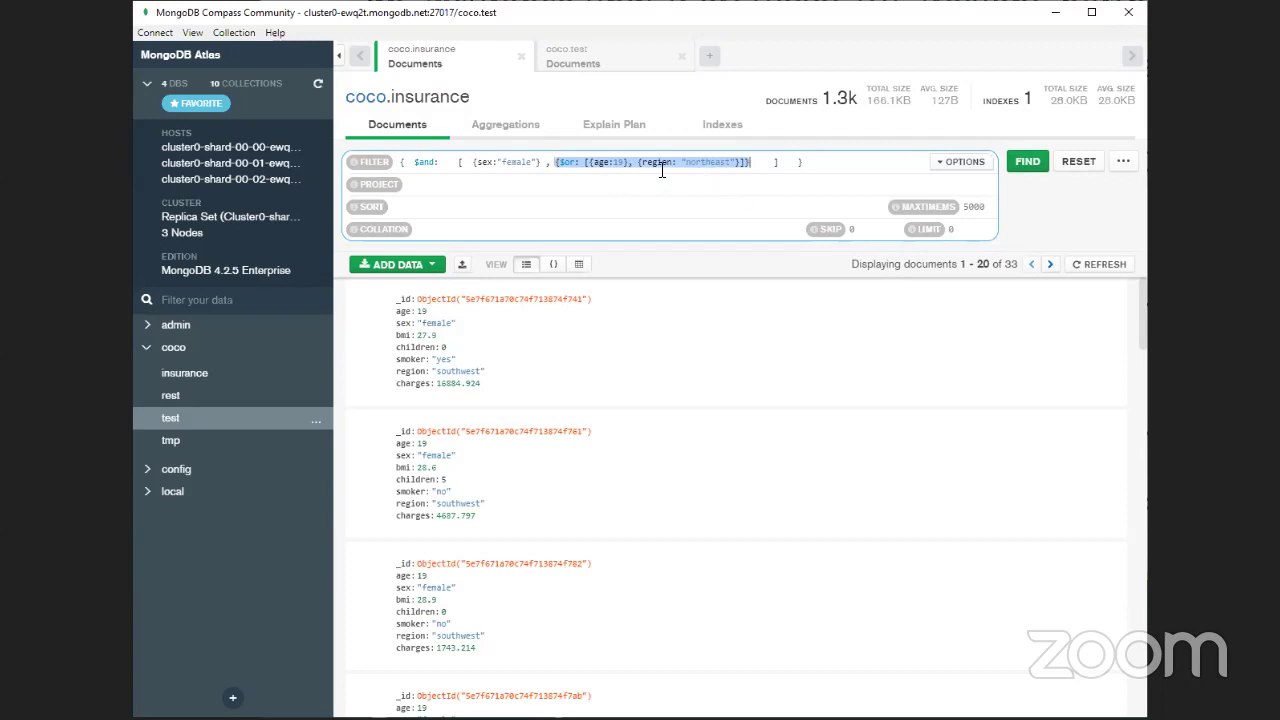
left_click(512, 163)
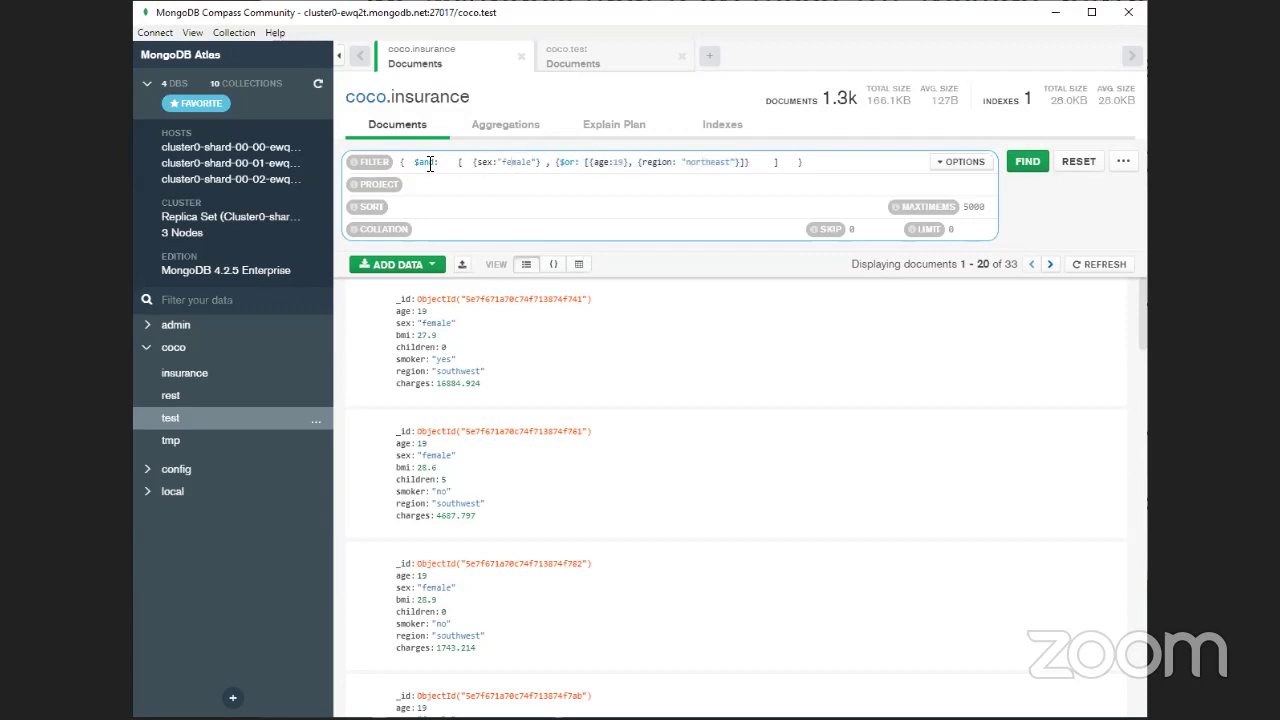
left_click(1014, 166)
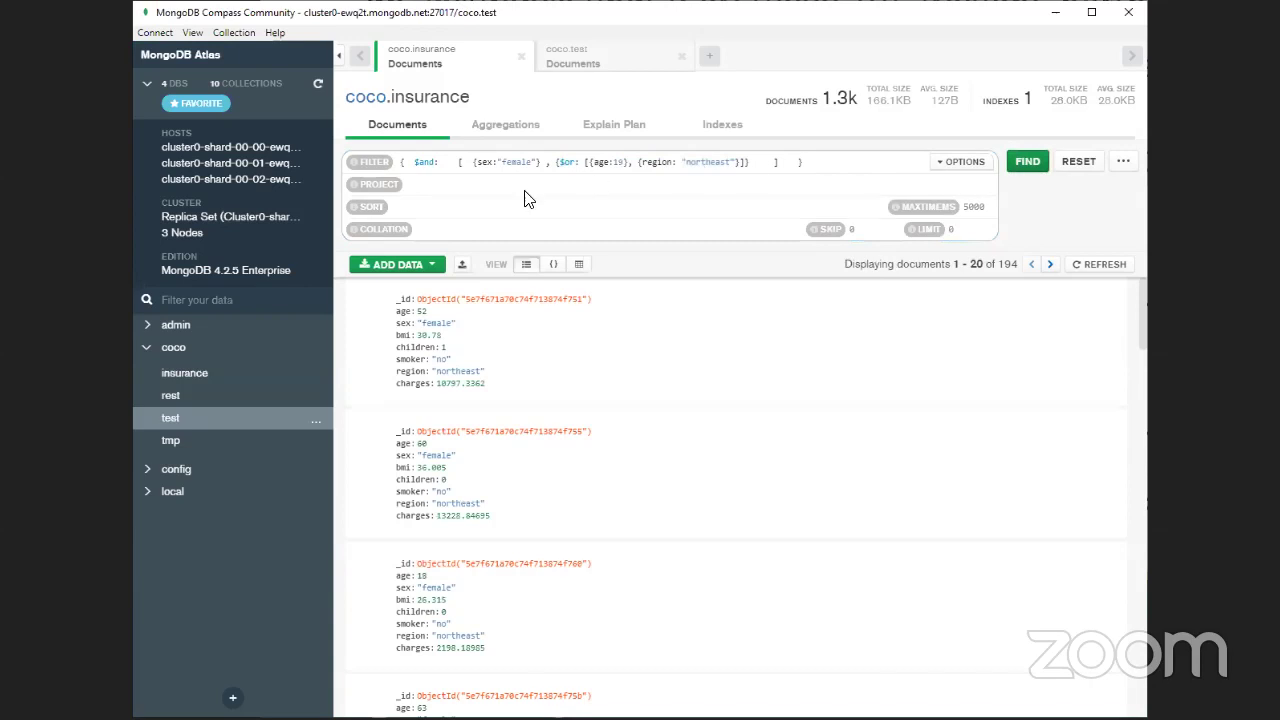
Write the SQL equivalent, sex = "female" AND (age = 19 OR region = "northeast"), in the projection line below the filter.
left_click(578, 186)
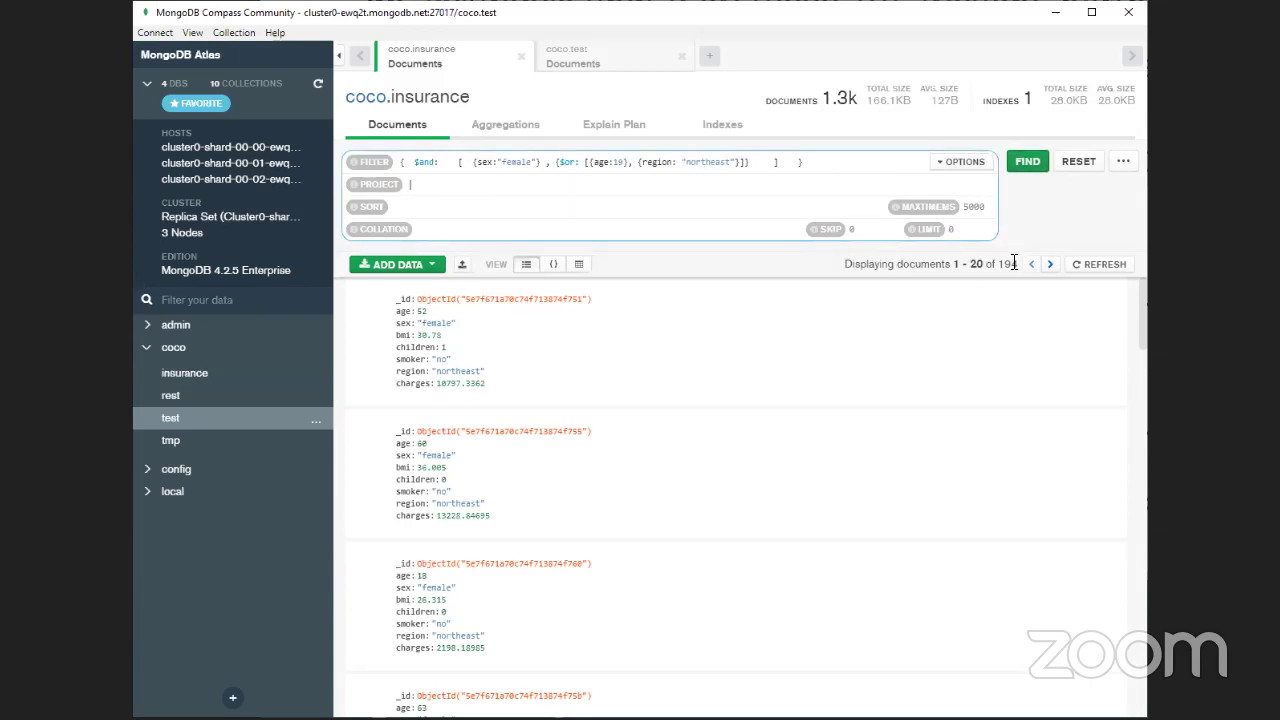
type("sex")
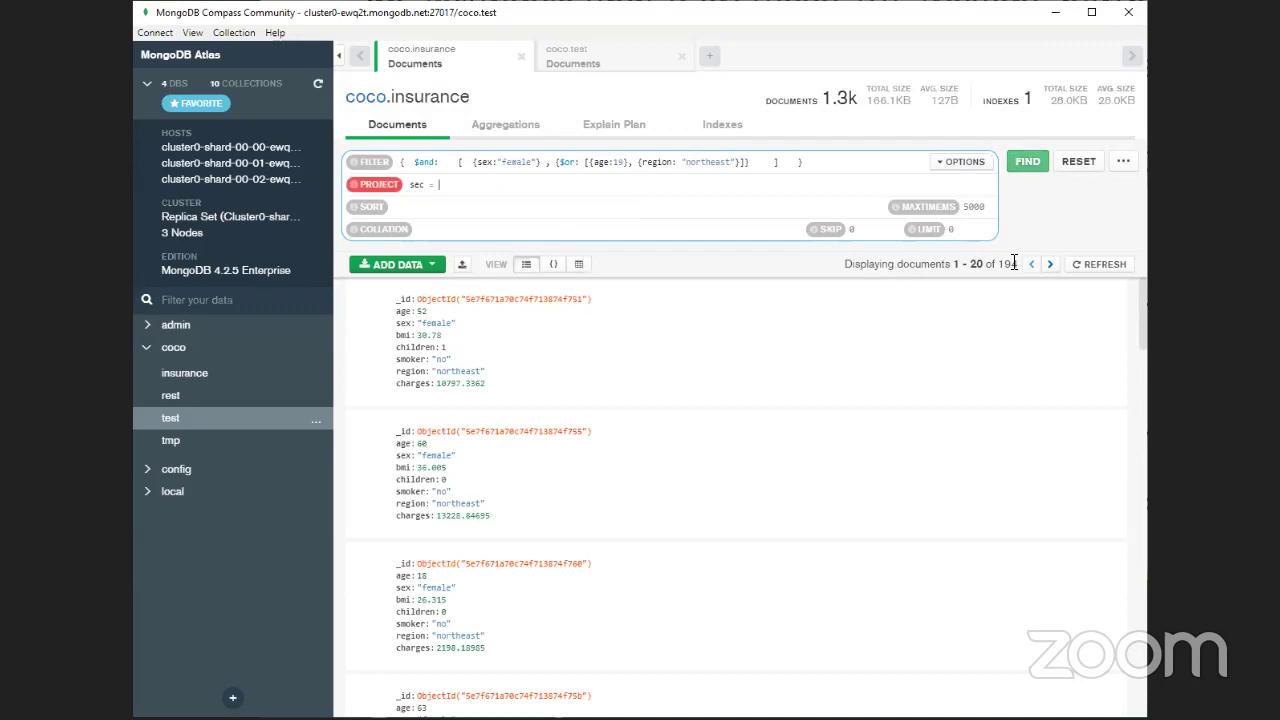
type(" = \"female")
type("\" AND ")
type("(")
type("age = 19 ")
type("OR ")
type("region = \"")
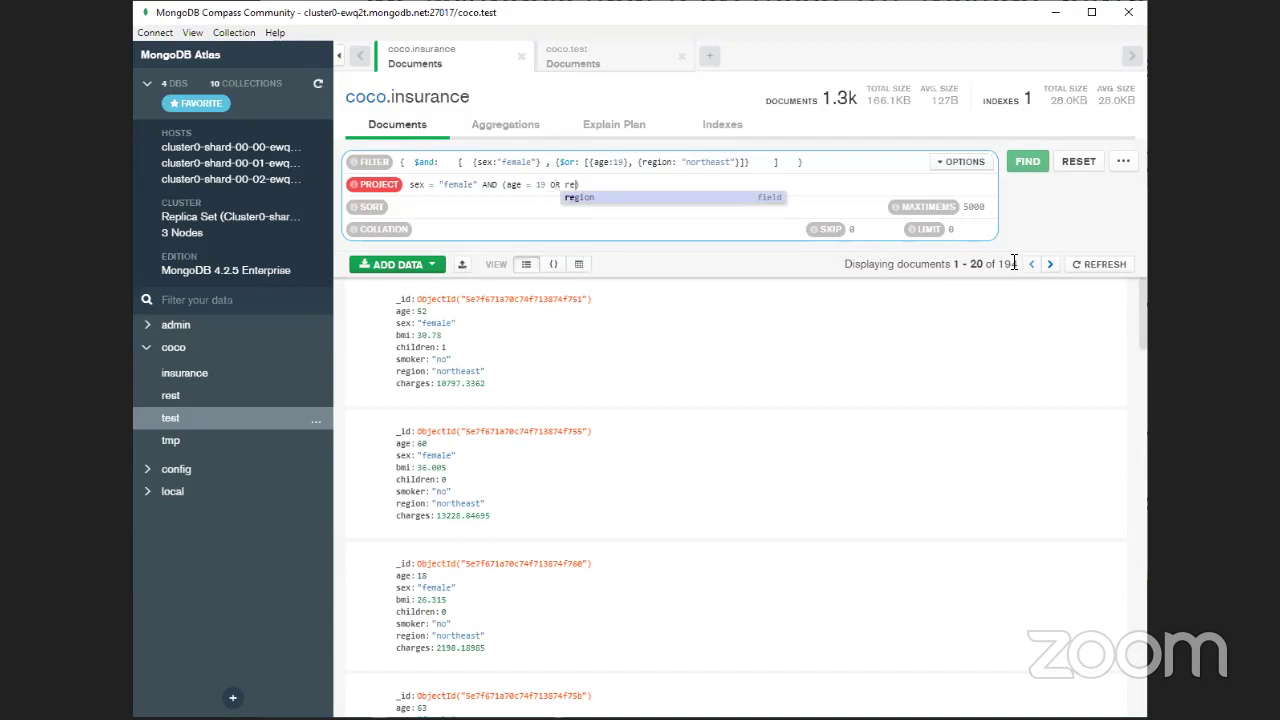
type("northeast")
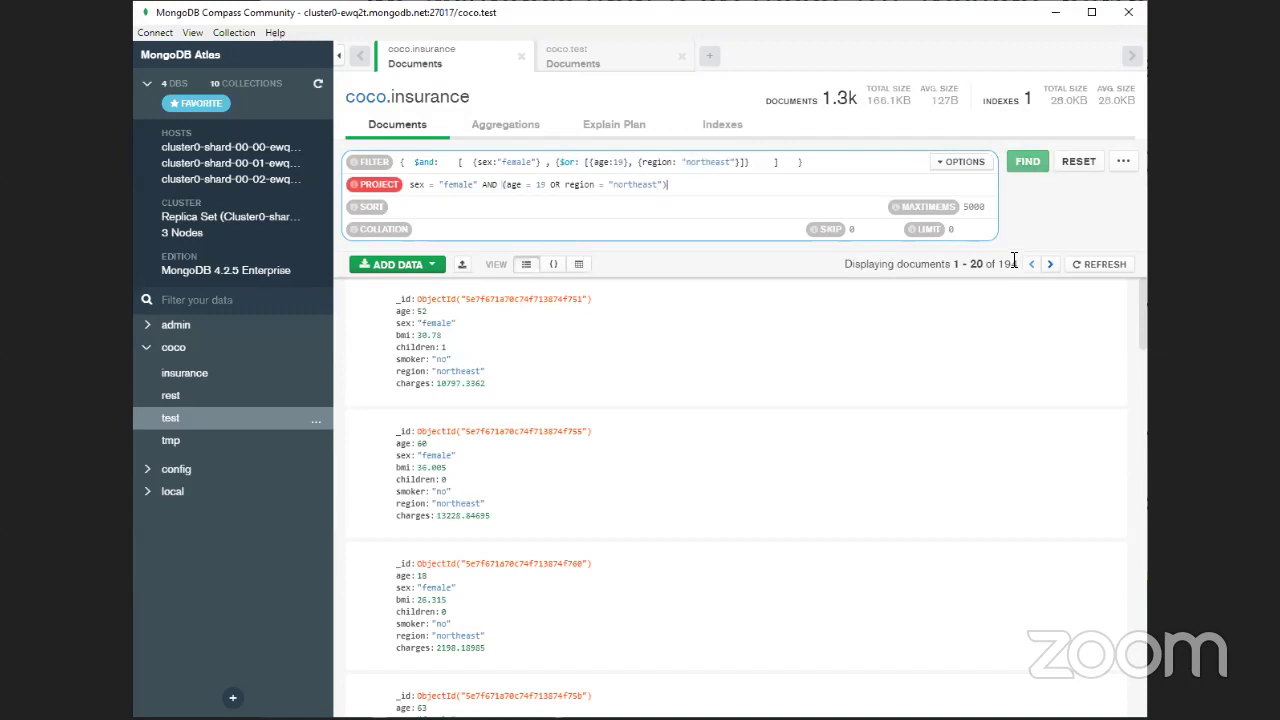
Delete the SQL equivalent from the projection line.
left_click(866, 164)
left_click(704, 184)
triple_click(562, 185)
key("BackSpace")
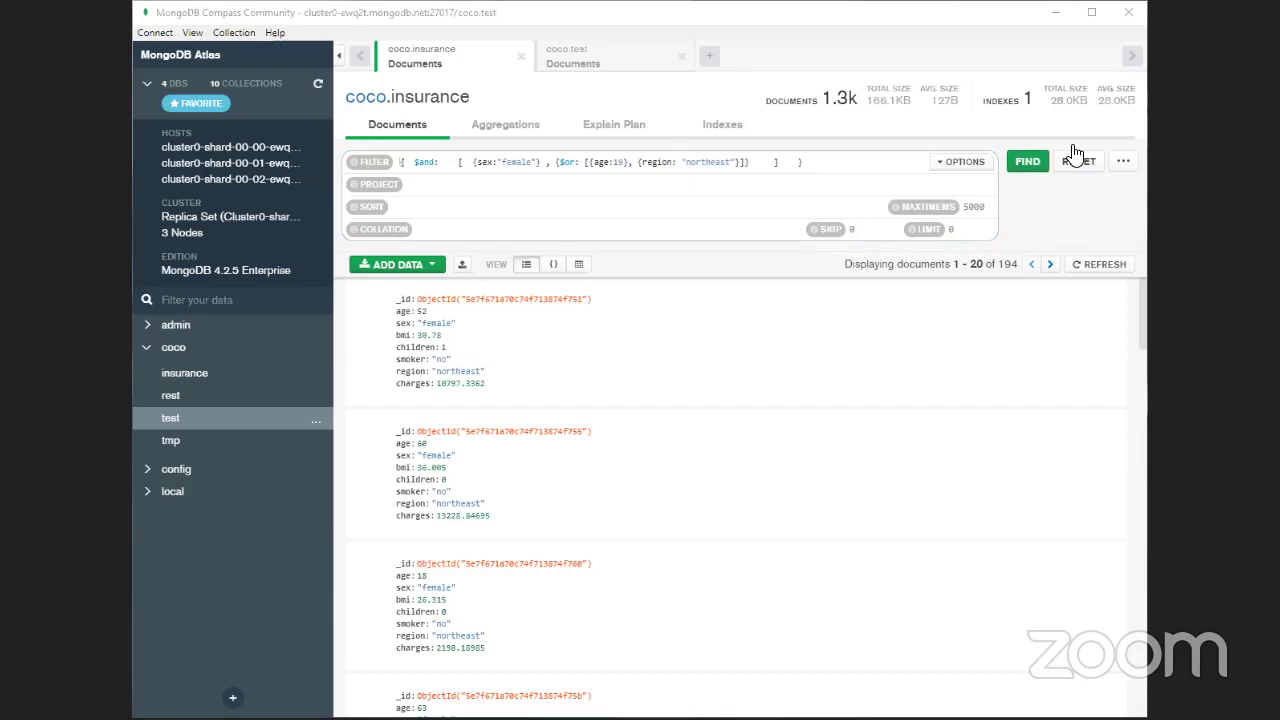
Switch to the lecture slides and show the "CRUD Operation – Read condition 2" slide on combining AND and OR.
key("alt+Tab")
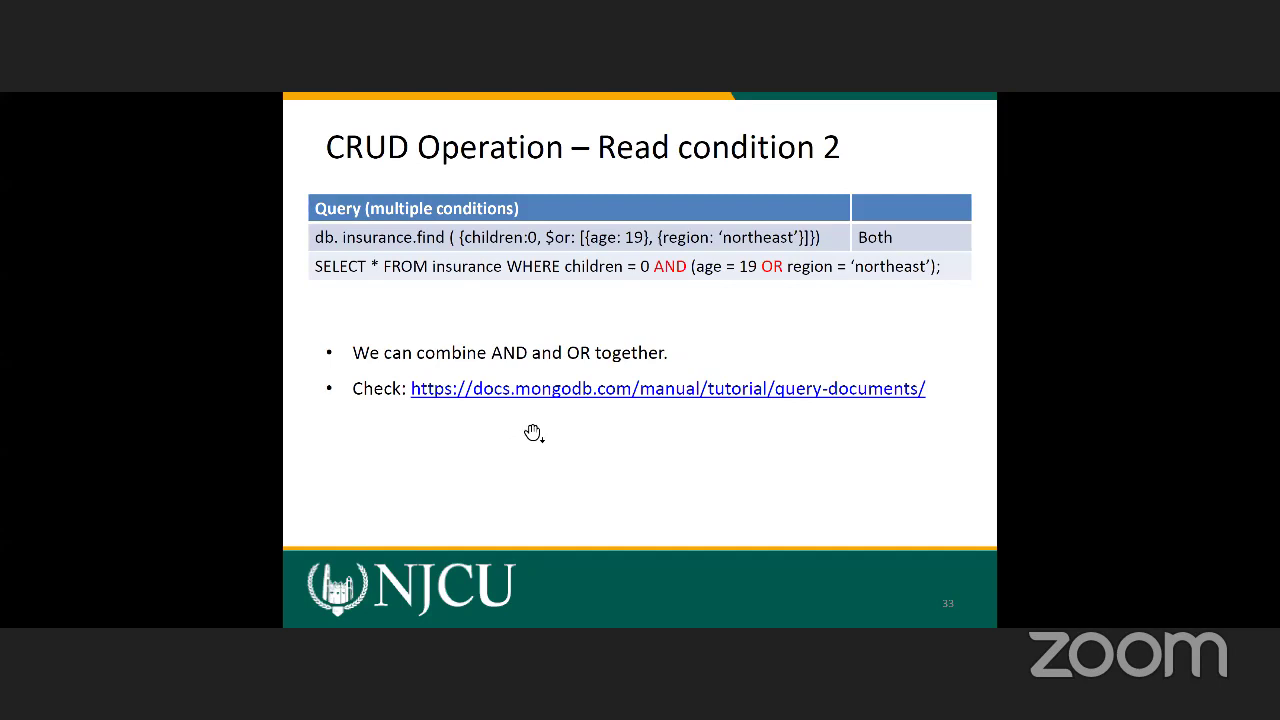
left_click(533, 432)
key("Left")
key("Left")
key("Right")
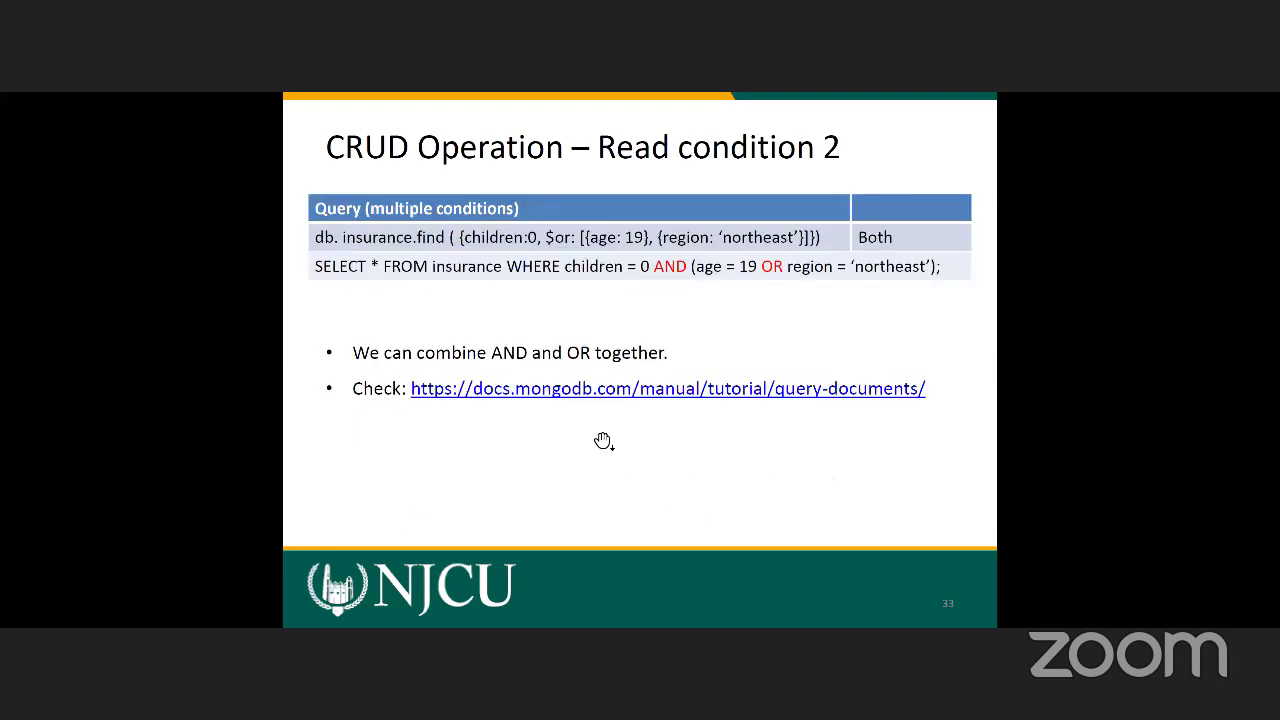
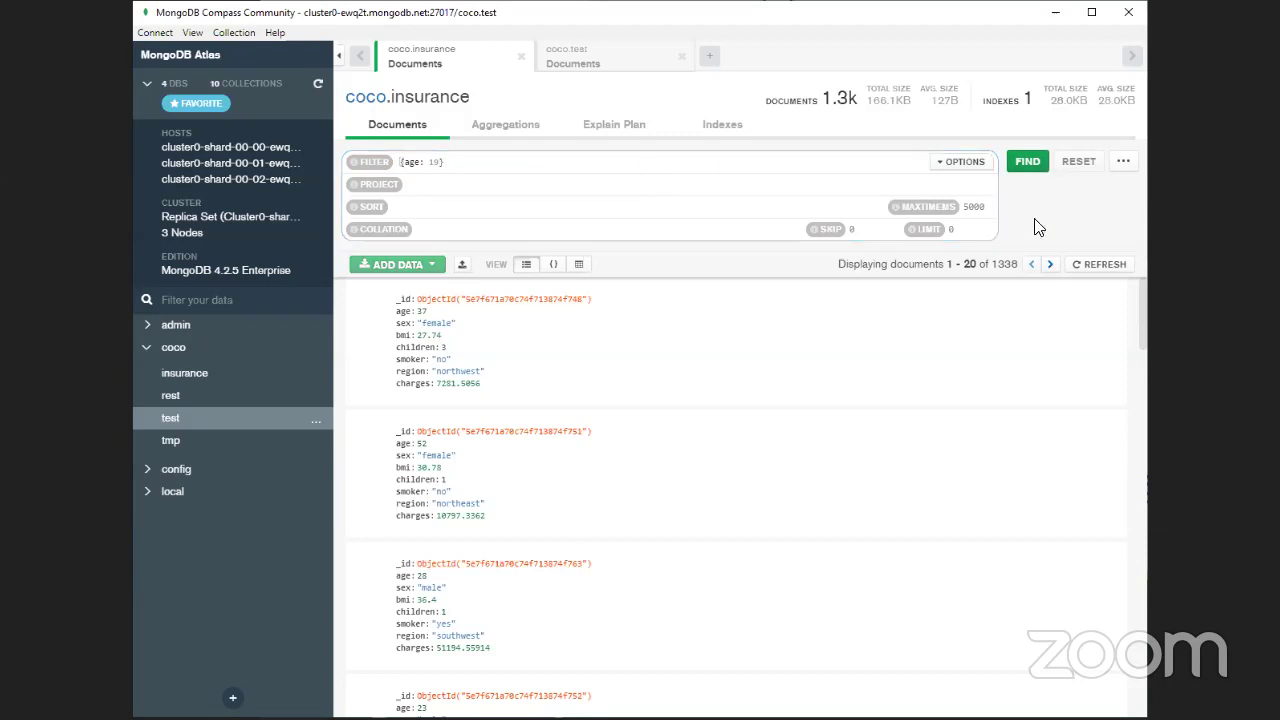
Run the {age: 19} query on coco.insurance and insert the $lt: operator before 19 in the filter.
left_click(1028, 162)
left_click(500, 166)
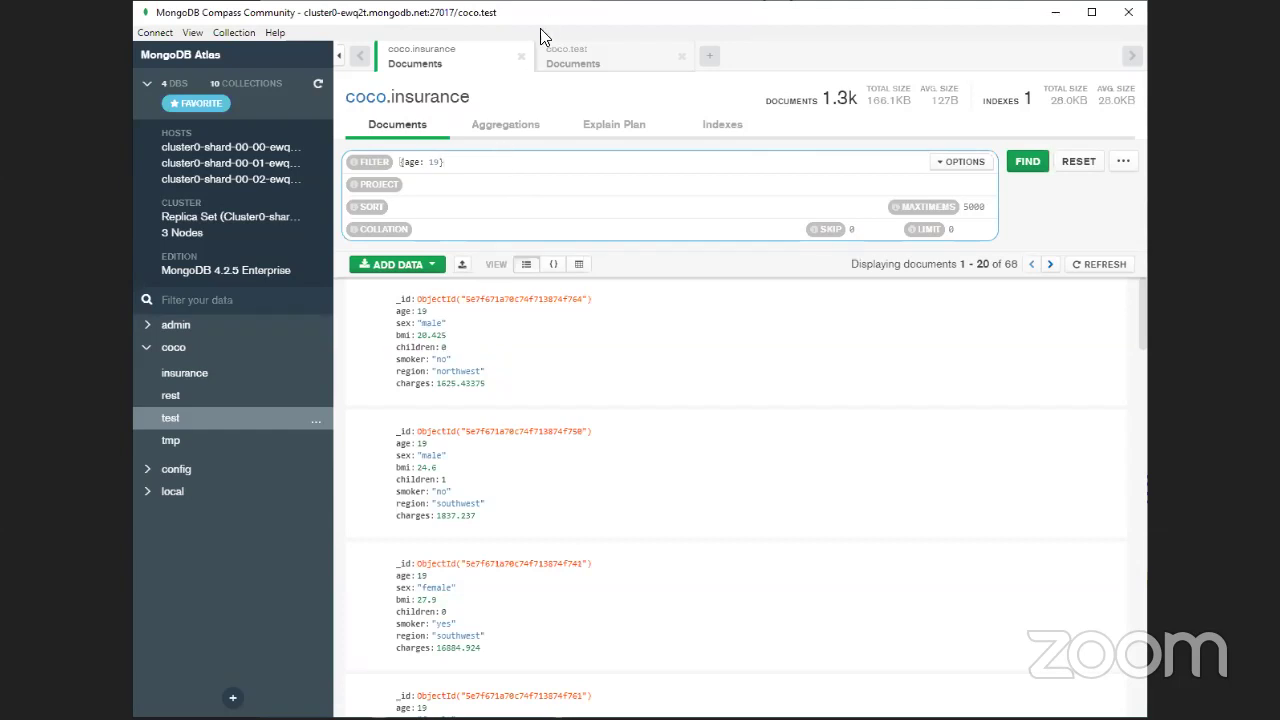
left_click(430, 162)
type("$lt")
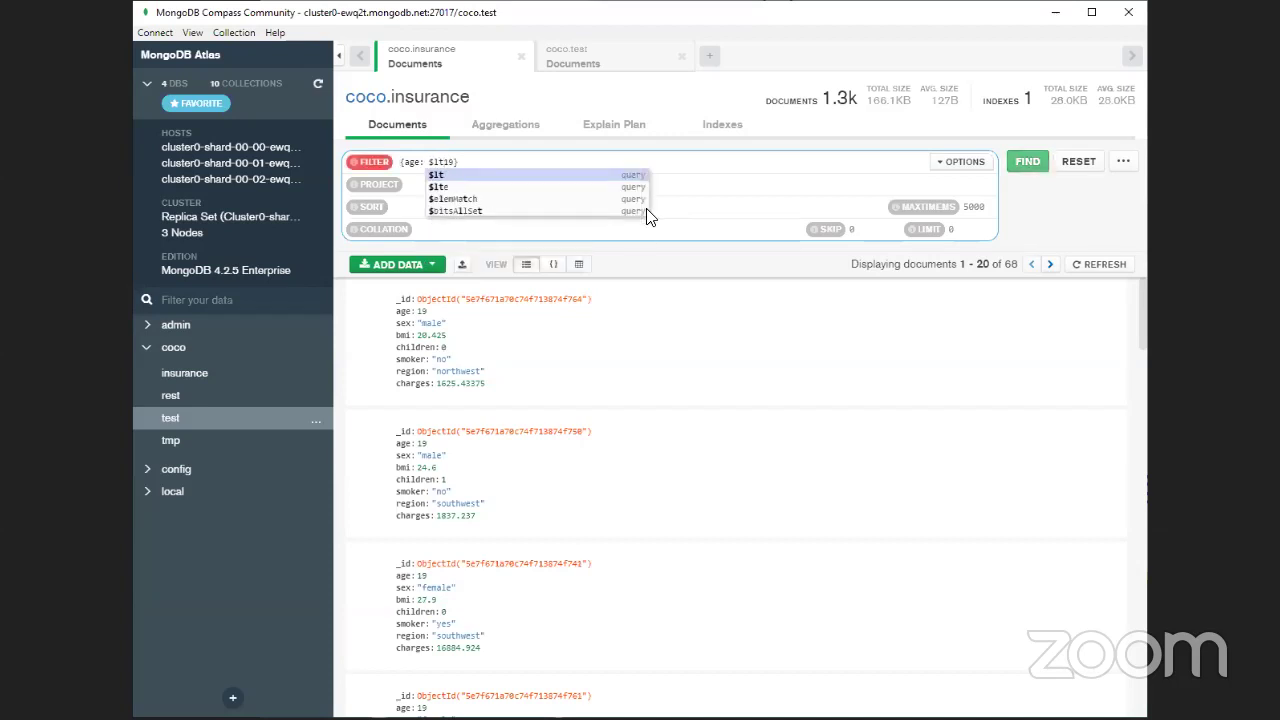
key("BackSpace")
type(":")
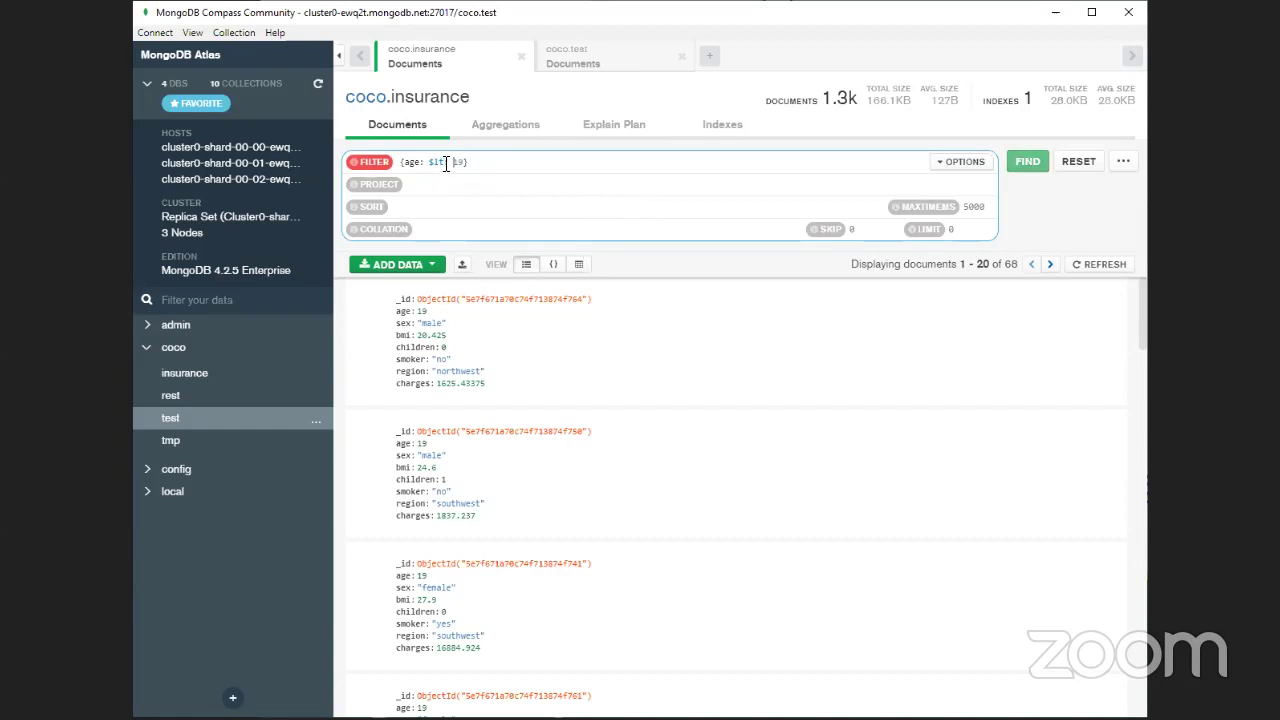
Wrap the comparison in its own curly braces, giving the filter {age: {$lt: 19} }.
left_click(486, 162)
left_click(429, 163)
type("{")
key("End")
type("}")
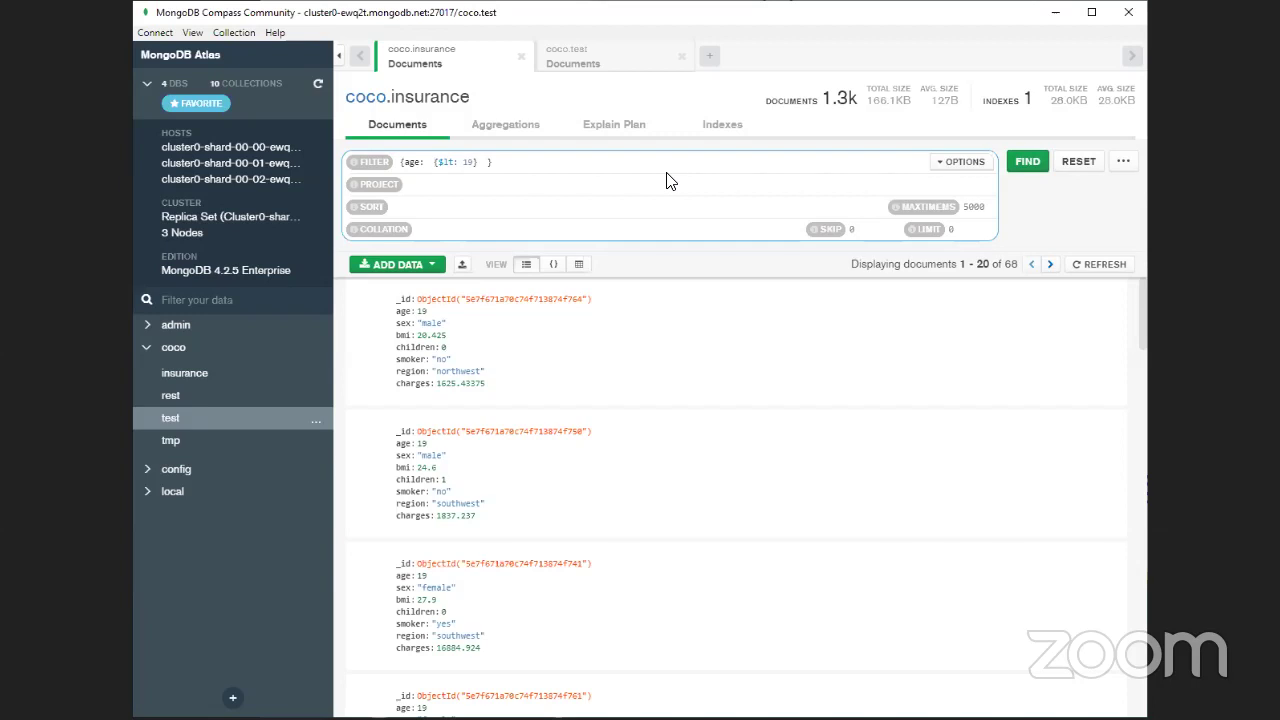
left_click(435, 182)
double_click(452, 167)
left_click_drag(434, 162, 487, 162)
left_click(466, 202)
left_click(494, 162)
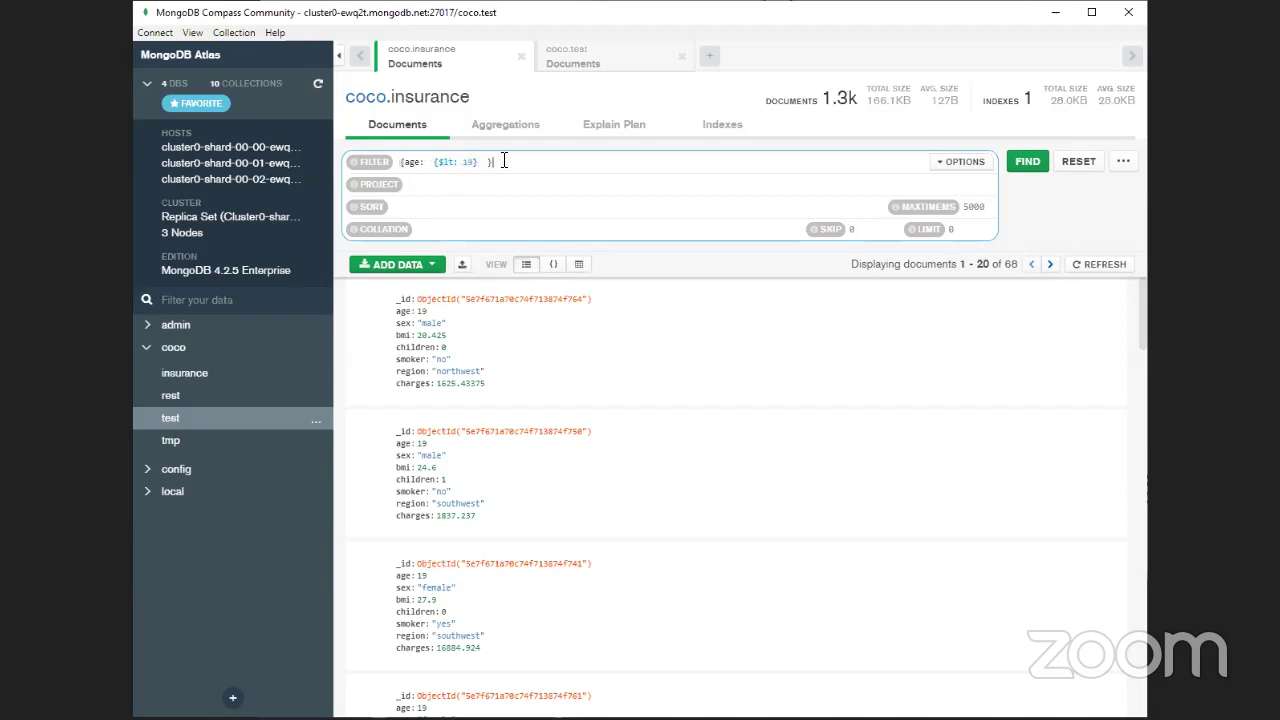
left_click(405, 162, "shift")
left_click(421, 162)
type(":")
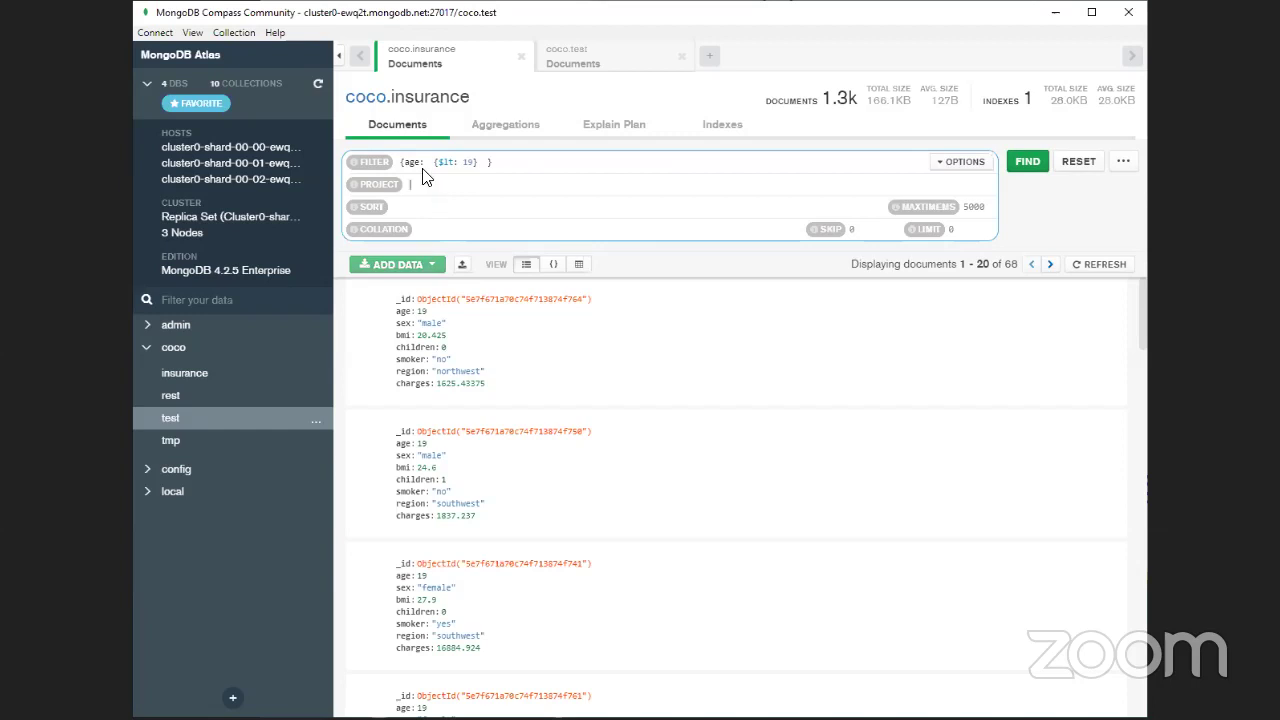
double_click(468, 164)
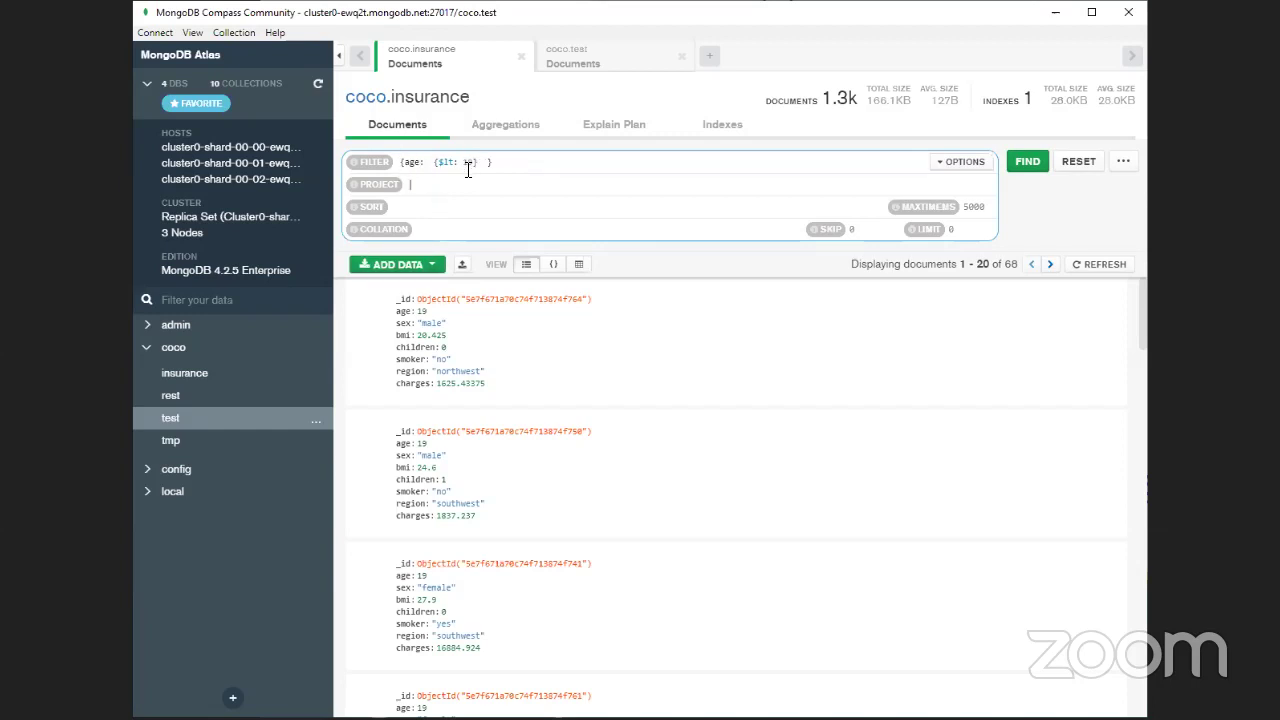
left_click(425, 162)
key("Right")
key("Right")
Run the {age: {$lt: 19} } query on coco.insurance and look through the matching documents.
left_click(1025, 165)
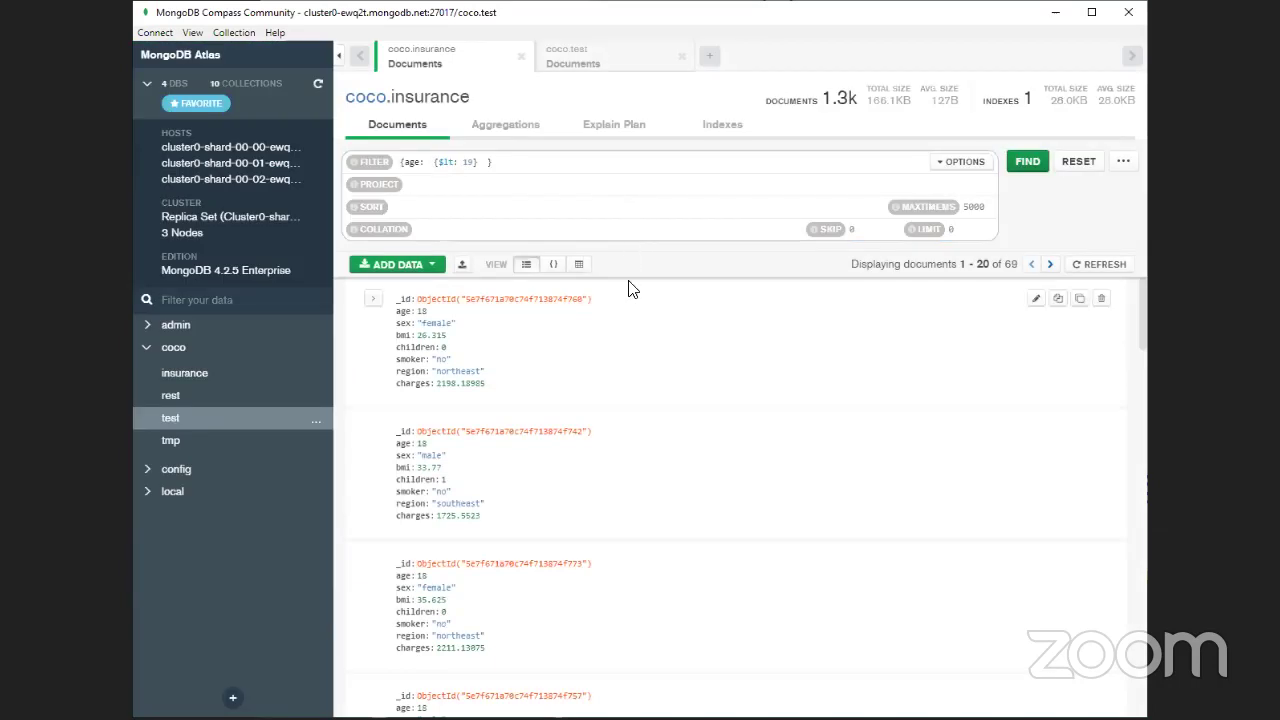
scroll(600, 637, "down", 10)
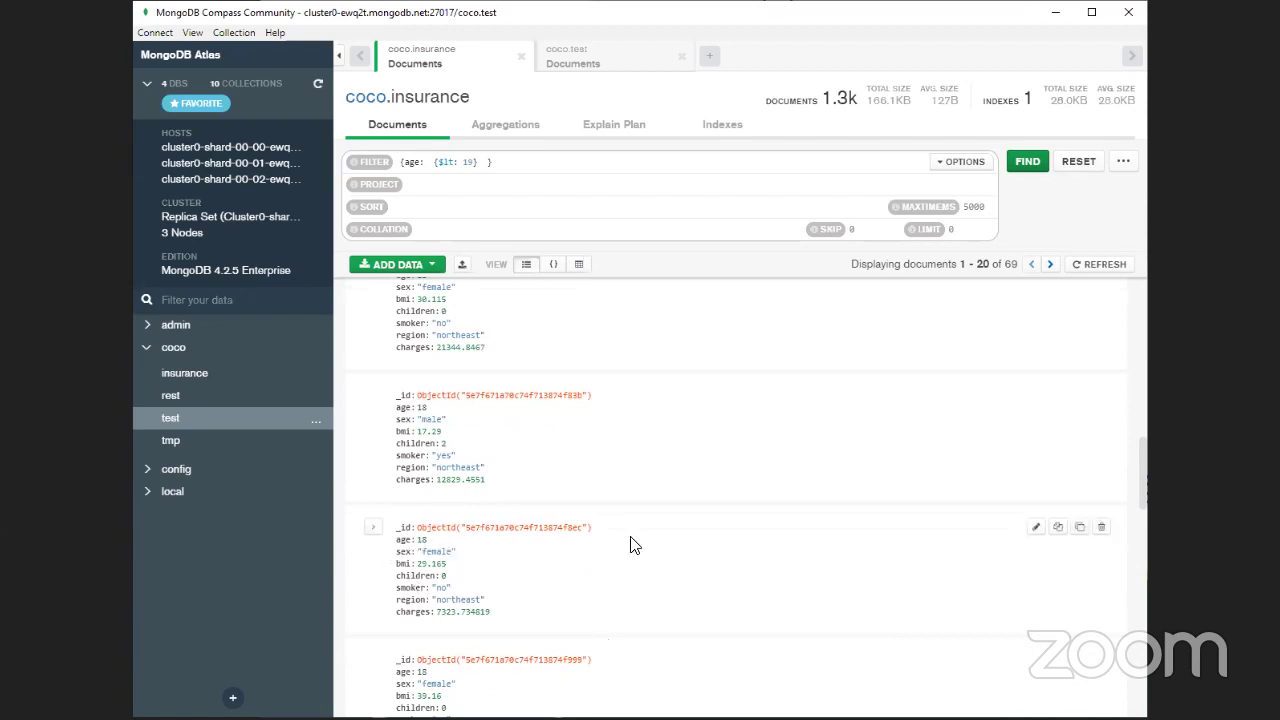
scroll(646, 545, "up", 1)
scroll(646, 545, "up", 10)
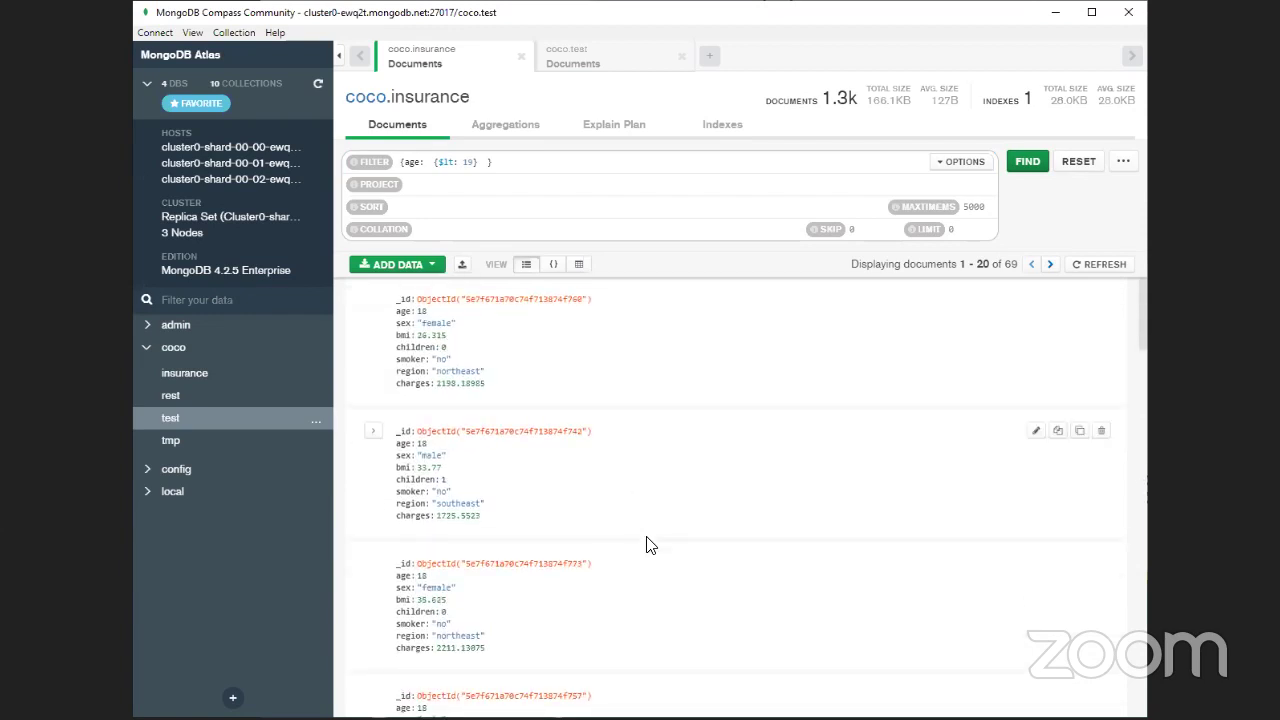
Change the filter's comparison operator to $gt and run the query {age: {$gt: 19} } on coco.insurance.
left_click(606, 162)
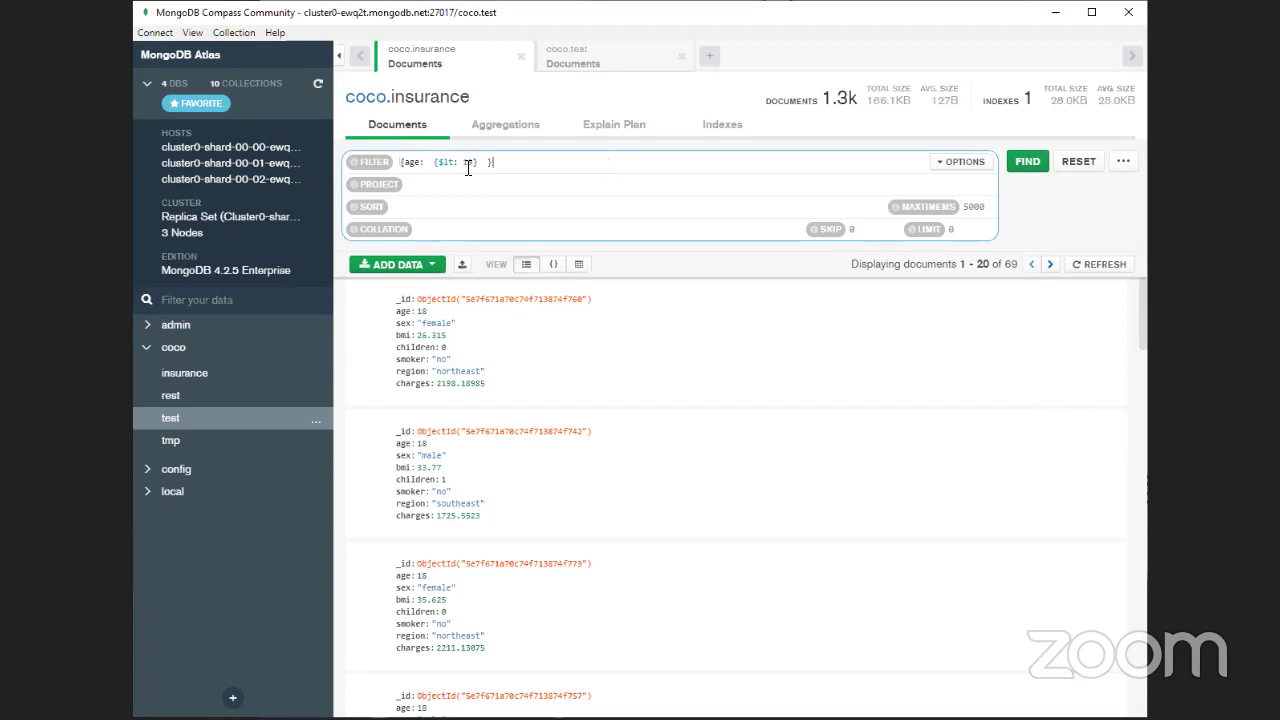
left_click_drag(437, 162, 452, 163)
left_click(524, 162)
key("Left")
key("Left")
key("Left")
key("Left")
key("Left")
key("Left")
key("Left")
key("Left")
key("Left")
key("Right")
key("Right")
left_click_drag(437, 163, 449, 163)
type("$g")
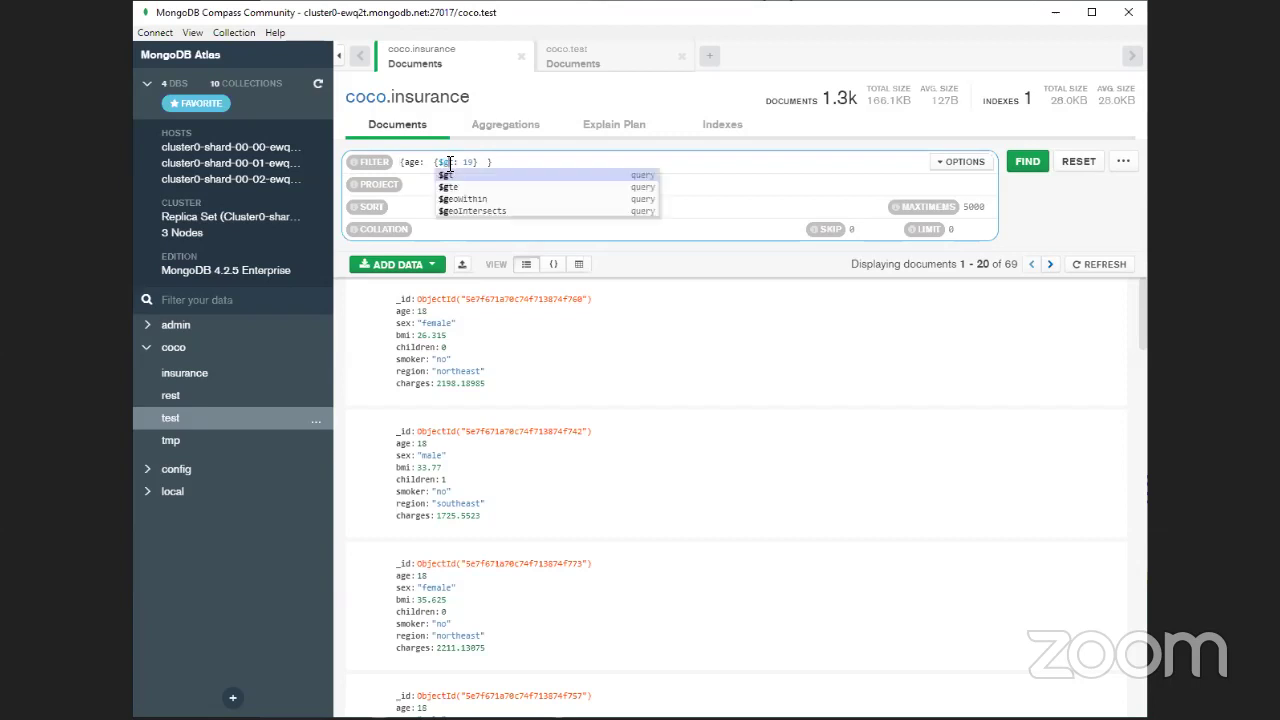
key("Return")
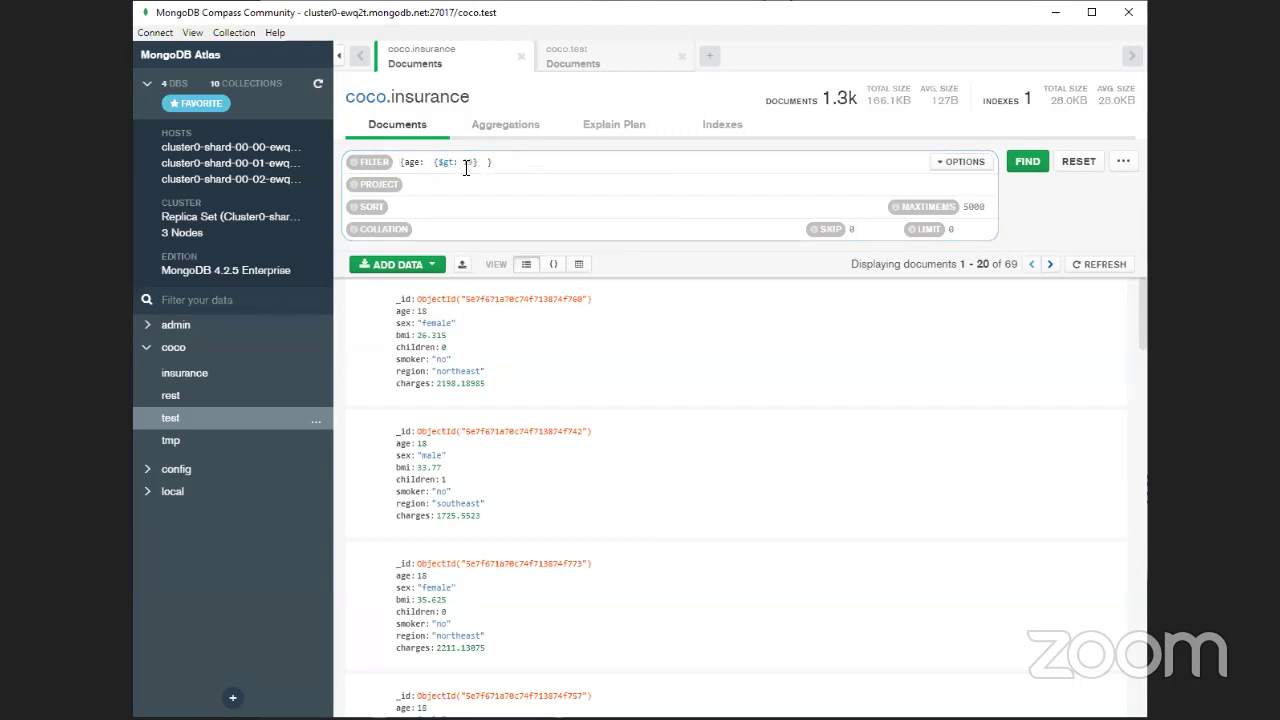
left_click(1027, 161)
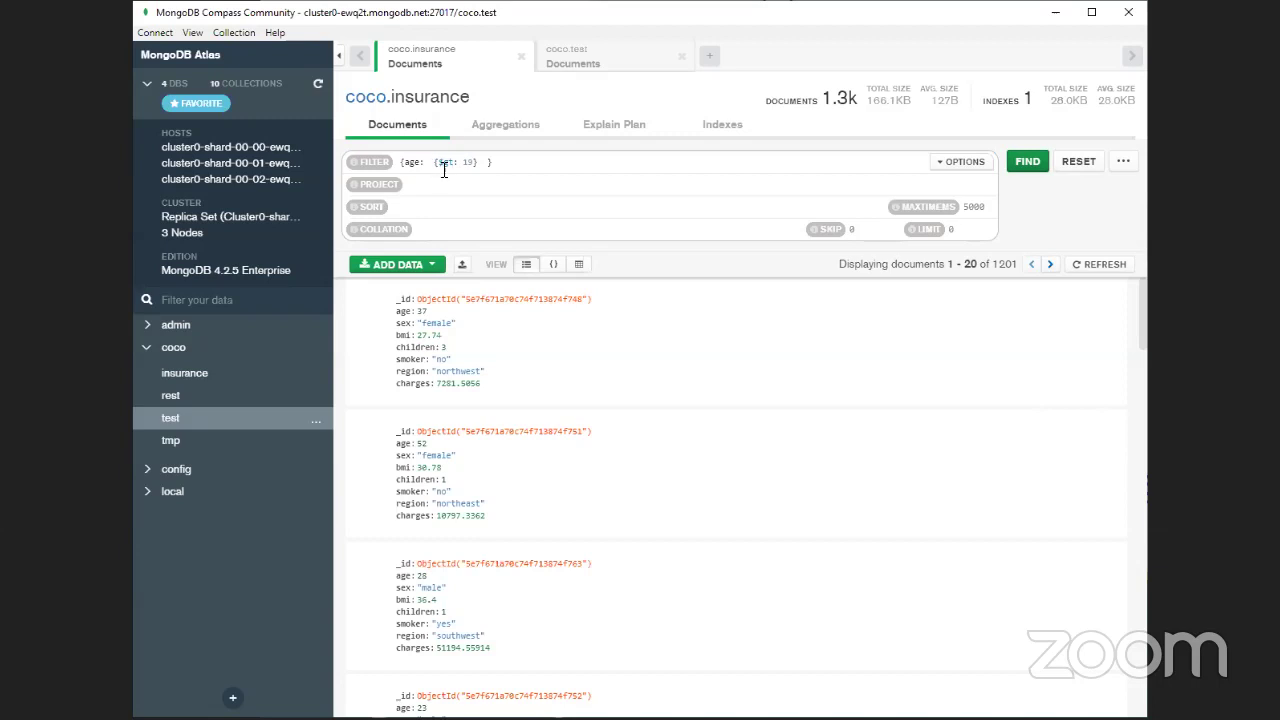
Switch to the lecture slides and show the "CRUD Operation – Read condition 3" slide on comparison operators.
left_click(552, 164)
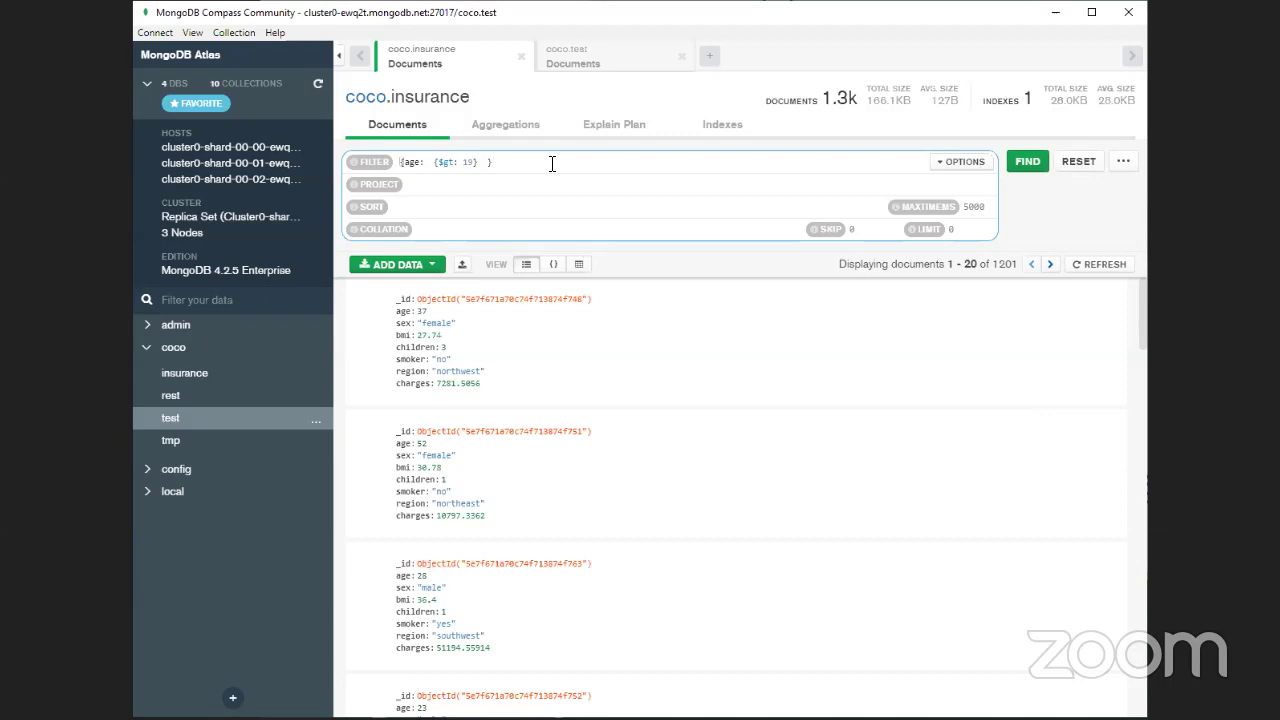
left_click(1055, 12)
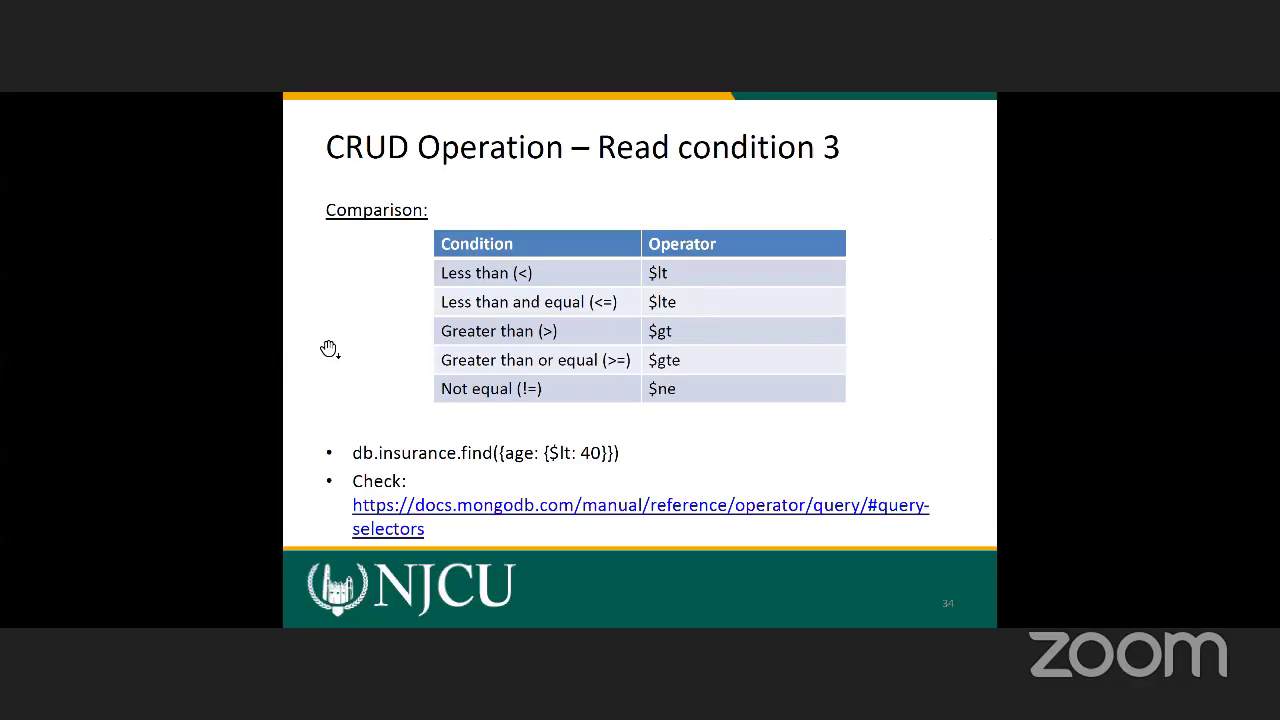
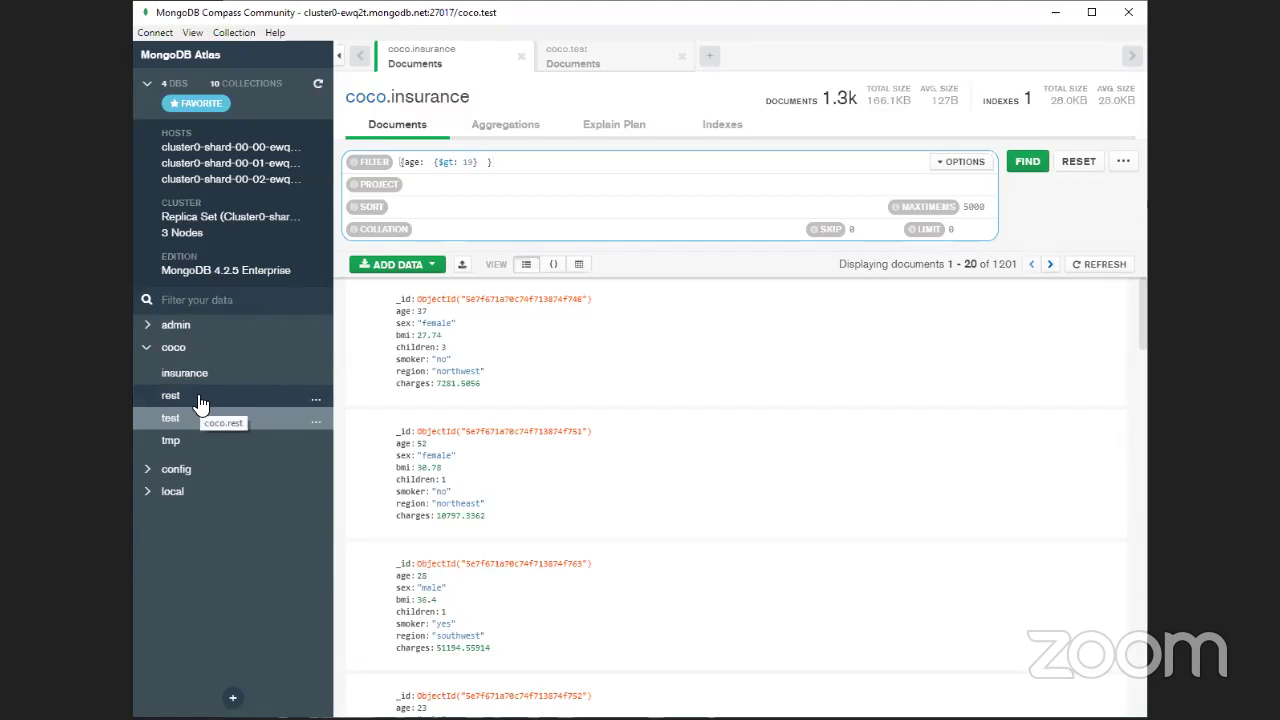
Open the coco.rest collection and expand the first document's address object with its coord array.
left_click(198, 400)
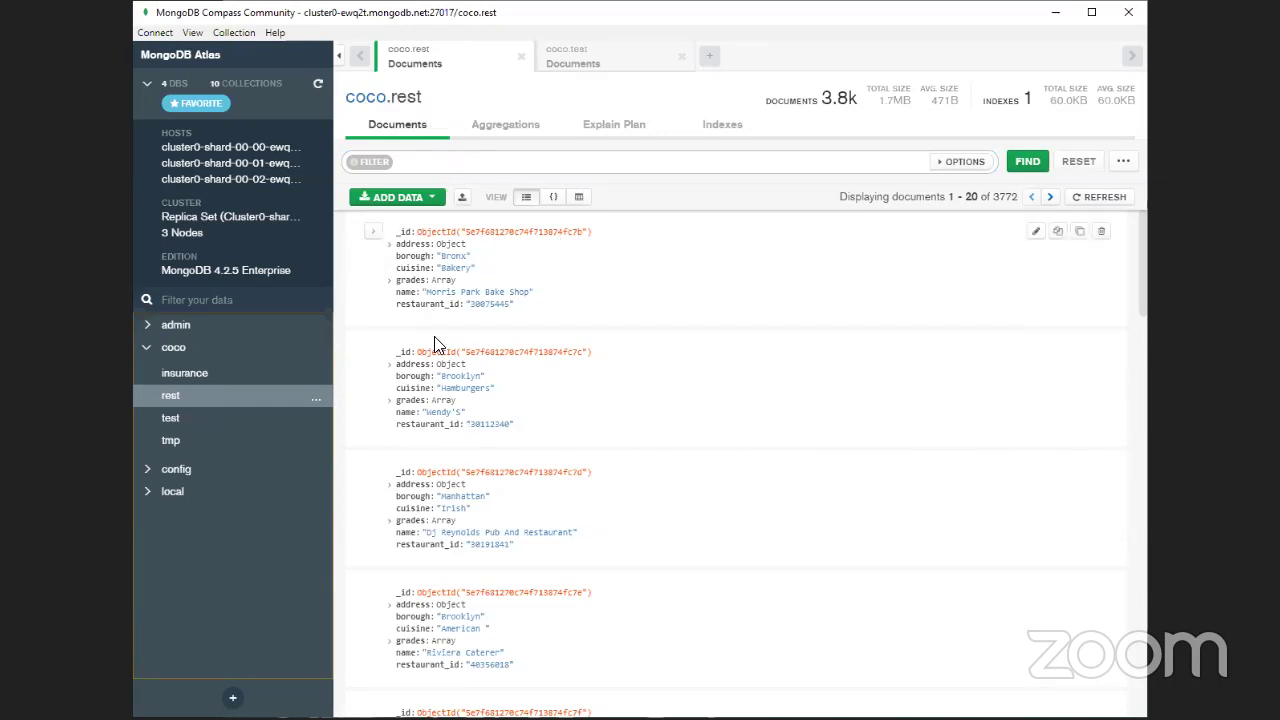
left_click(389, 246)
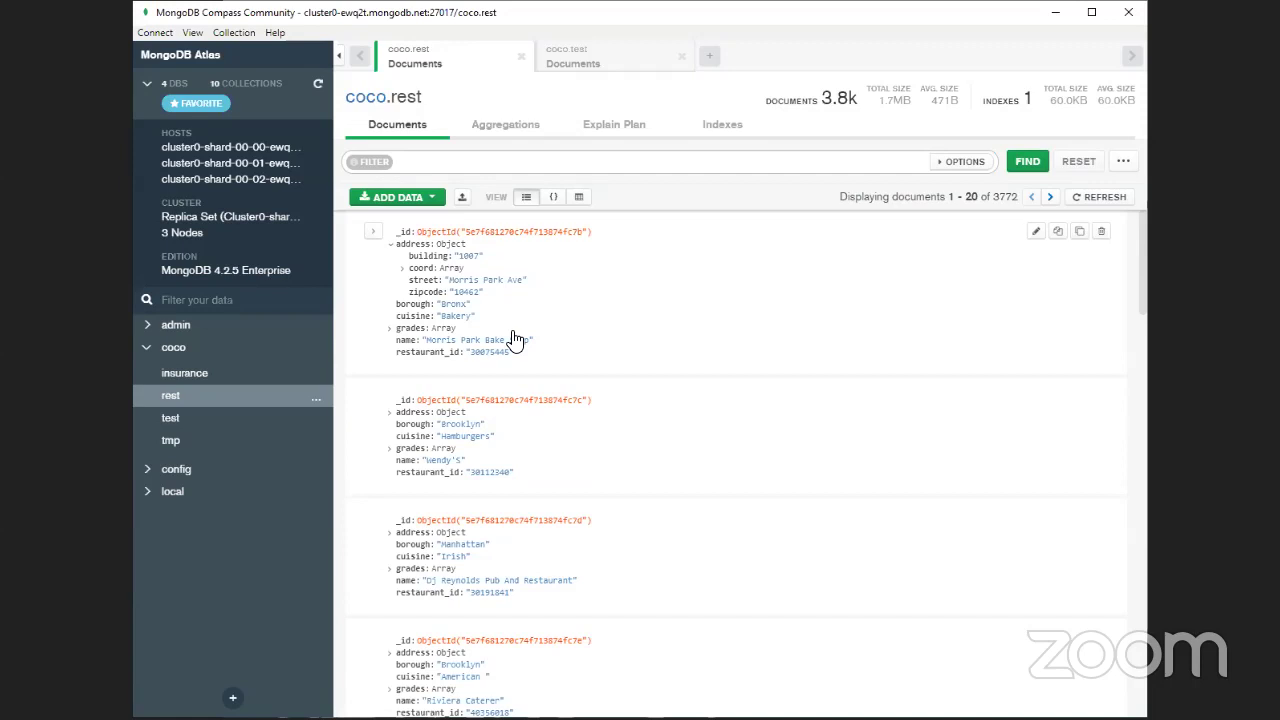
left_click(401, 269)
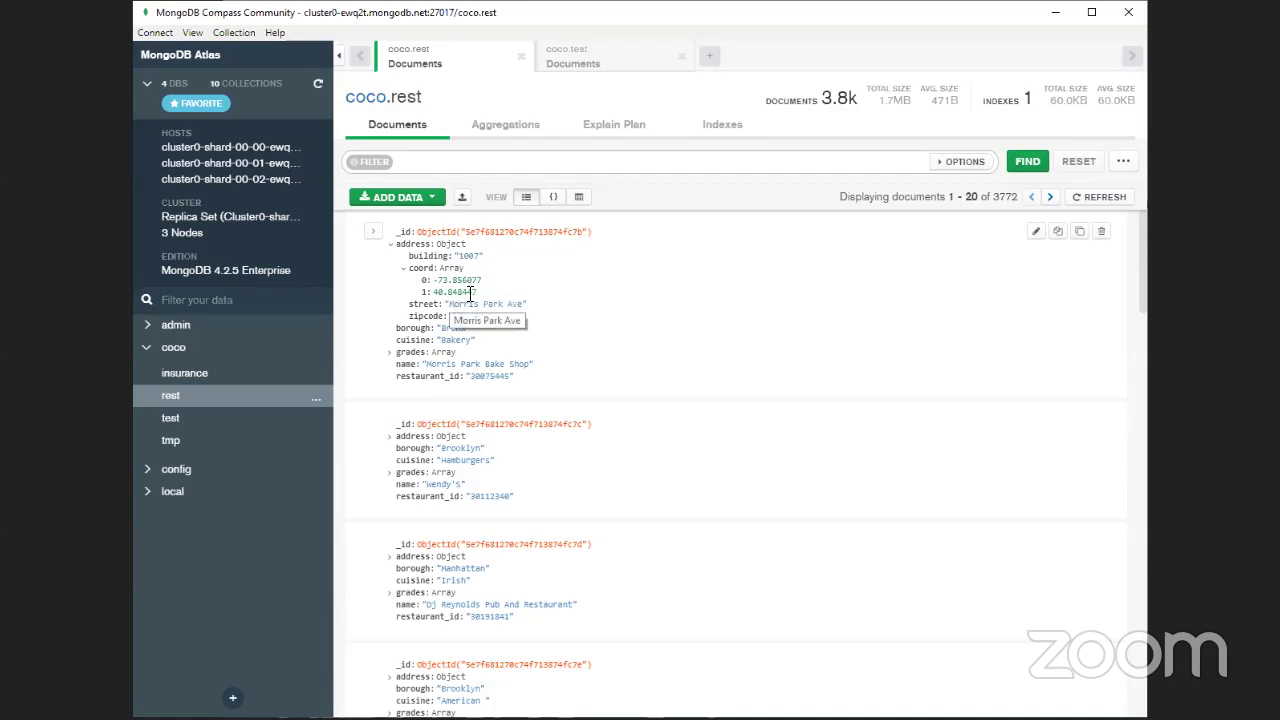
Expand the first document's grades array and its entries 0 and 1 to inspect the nested grade objects.
left_click(389, 356)
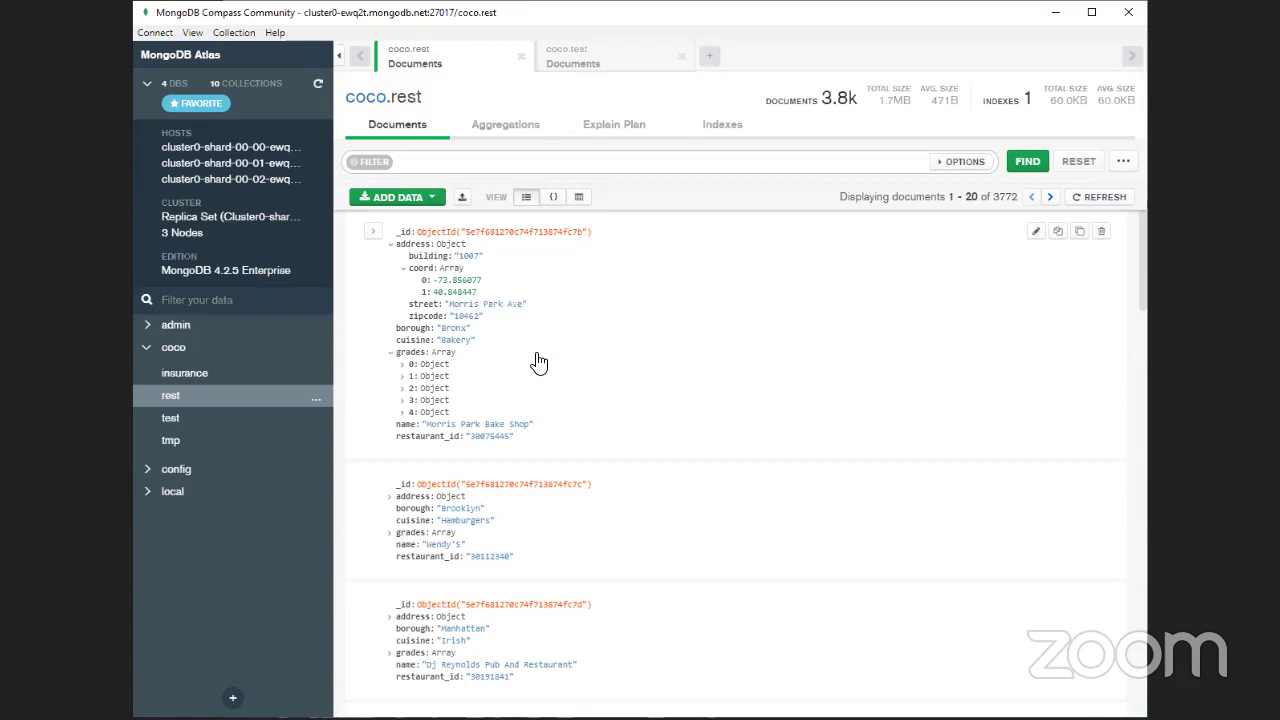
left_click(404, 364)
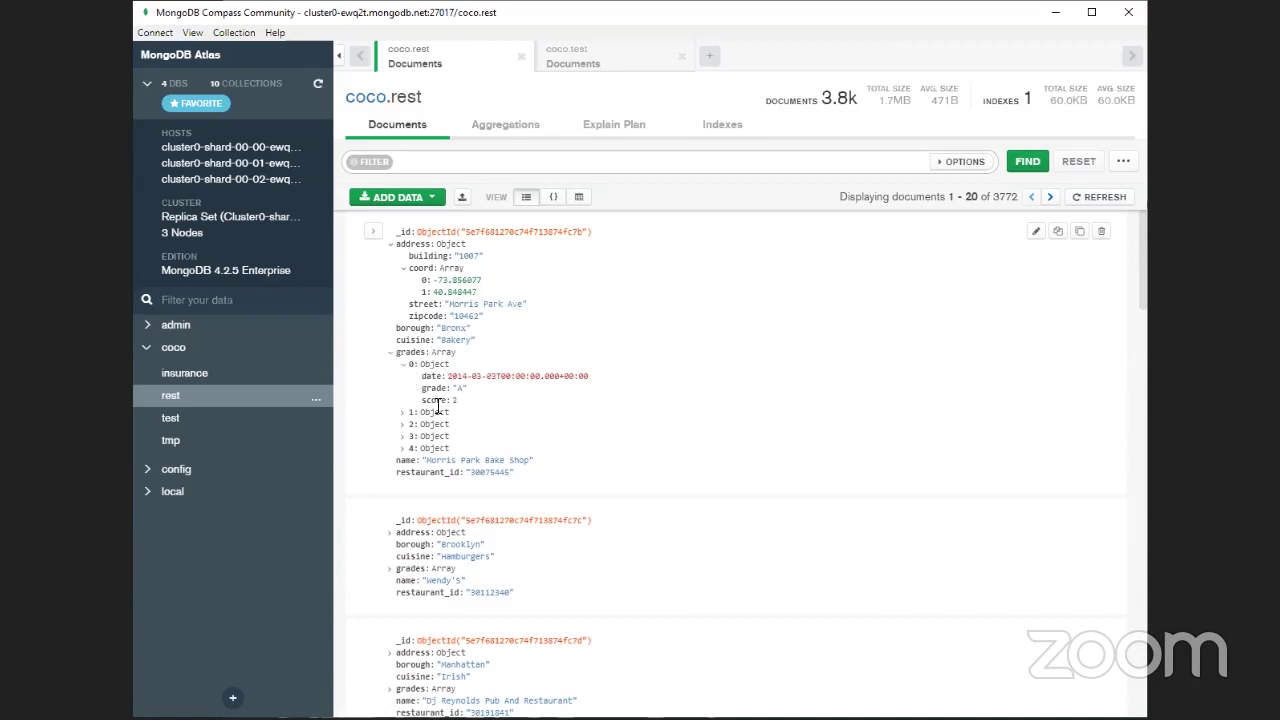
left_click(403, 413)
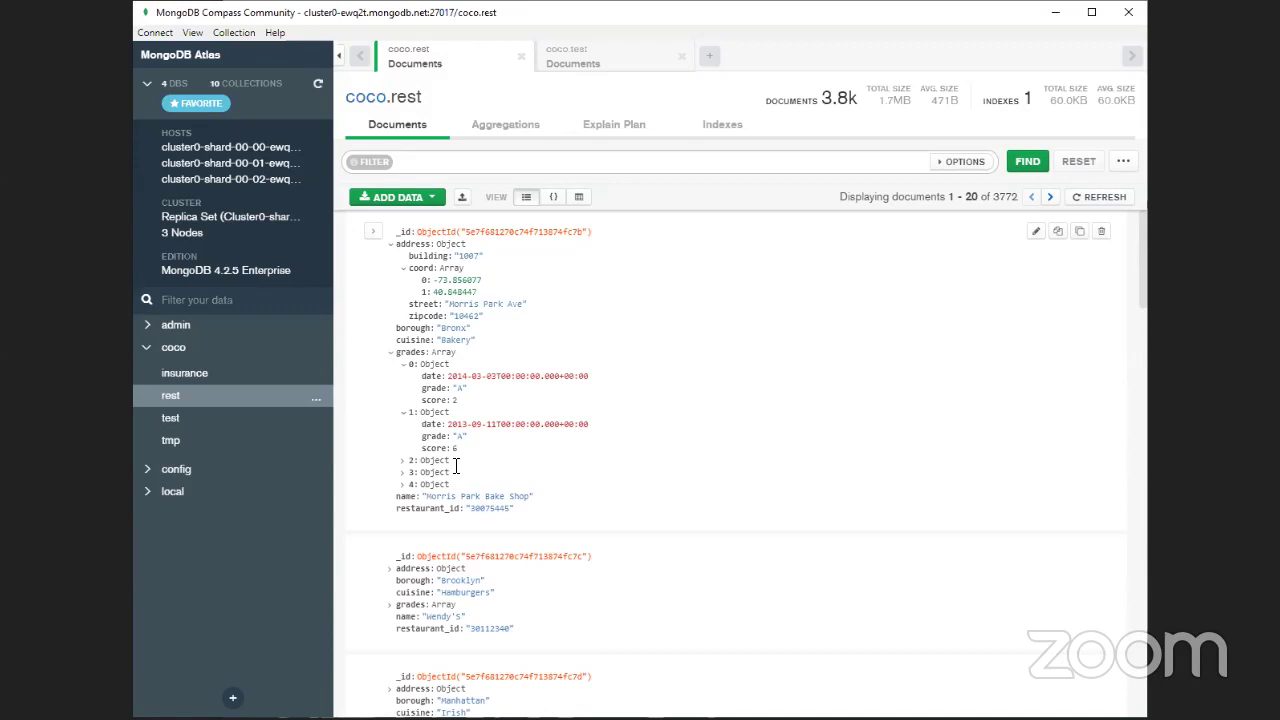
Collapse the first document's grades and address fields and return to the "CRUD Operation – Read from embedded doc" slide.
left_click(390, 352)
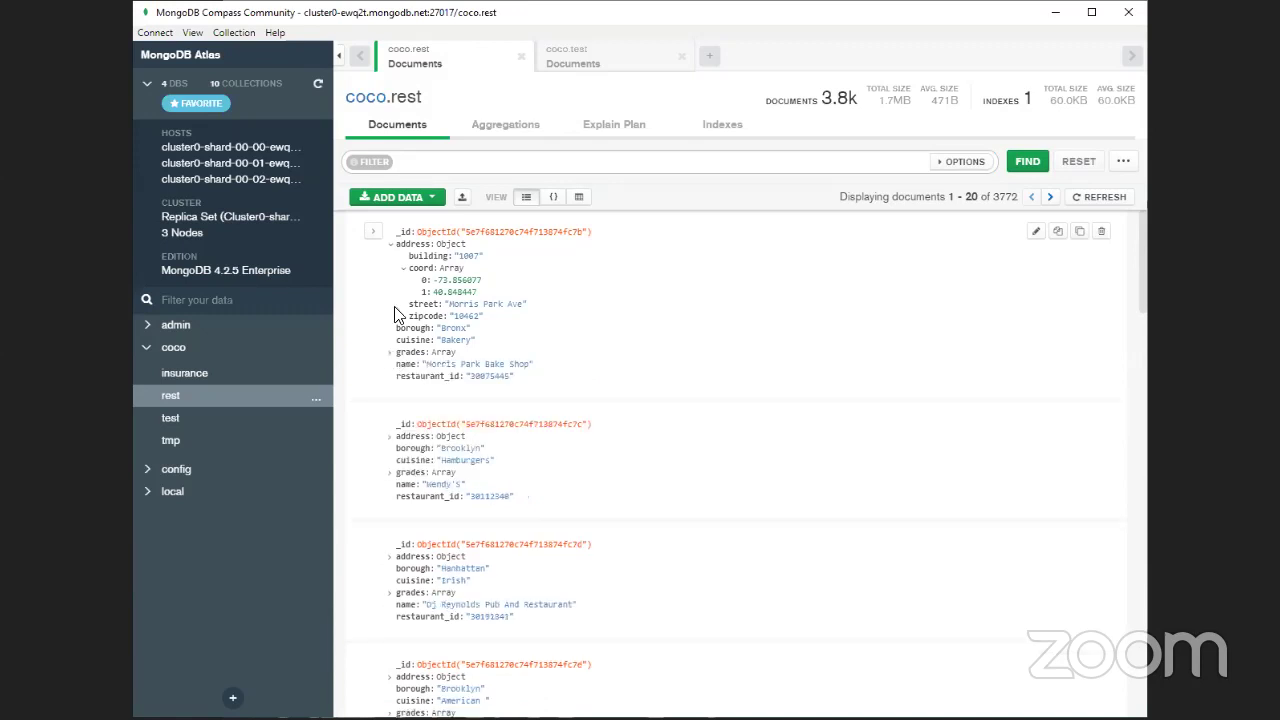
left_click(390, 244)
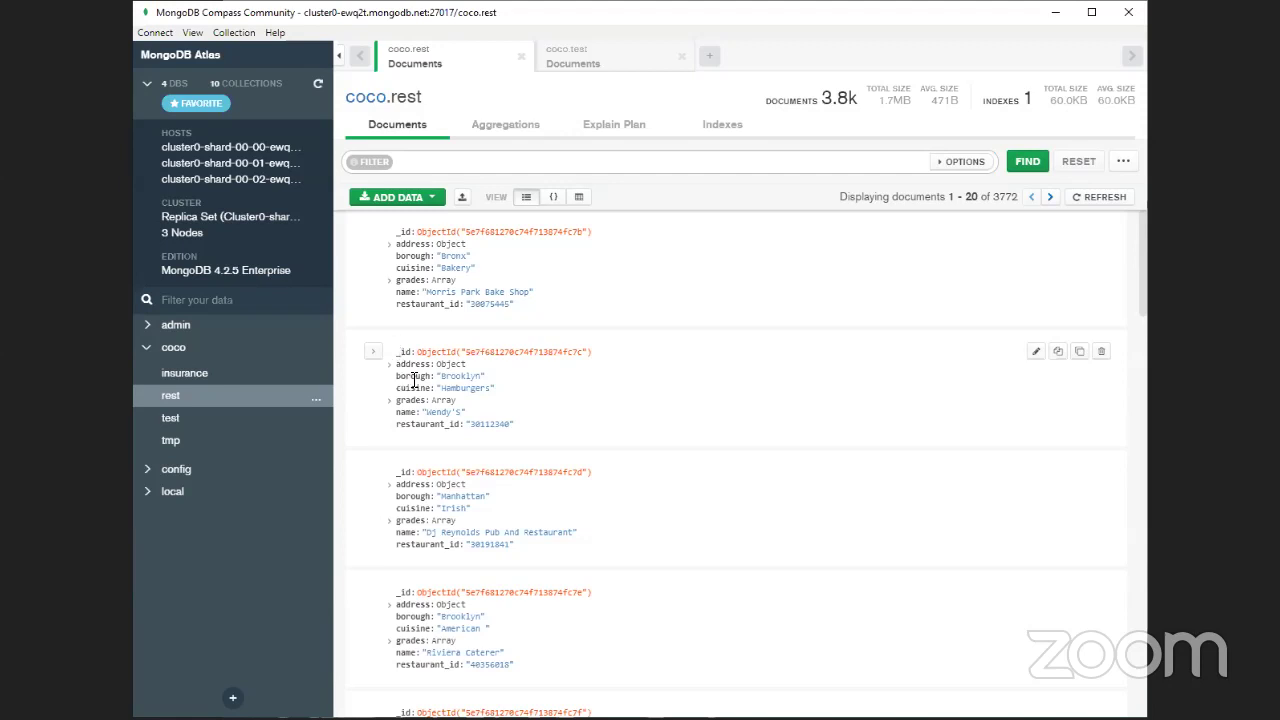
left_click(1056, 21)
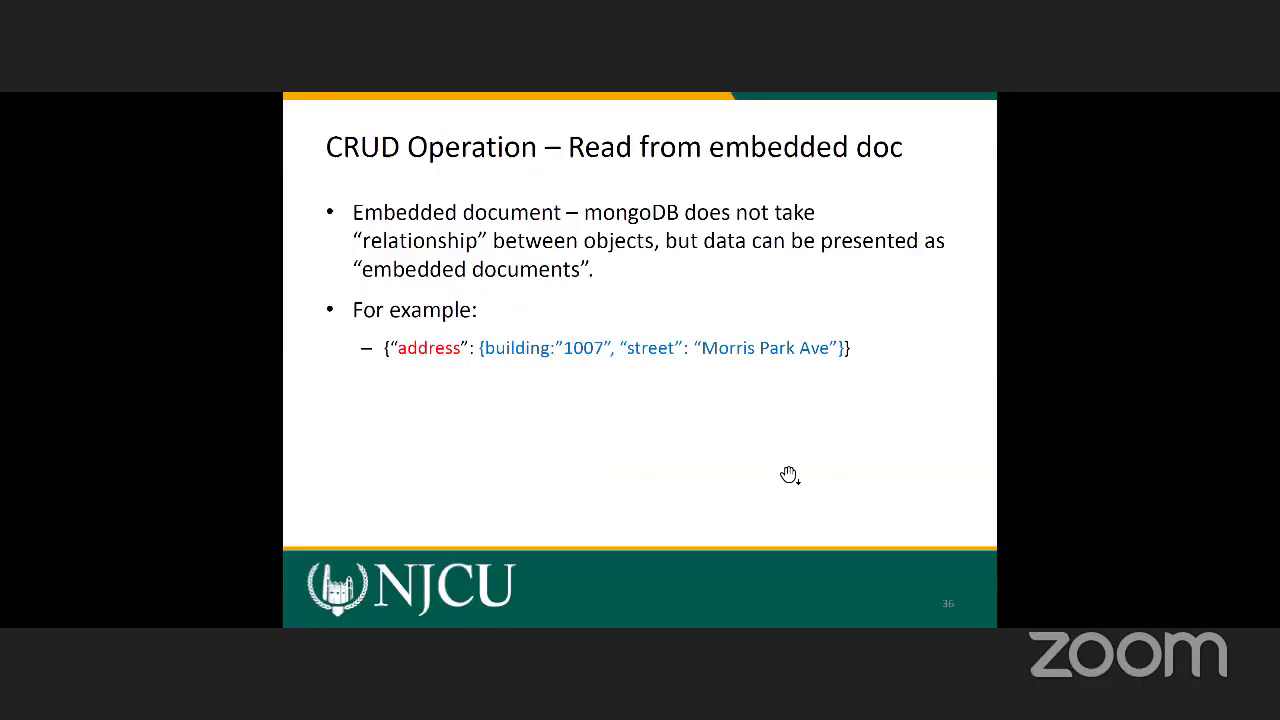
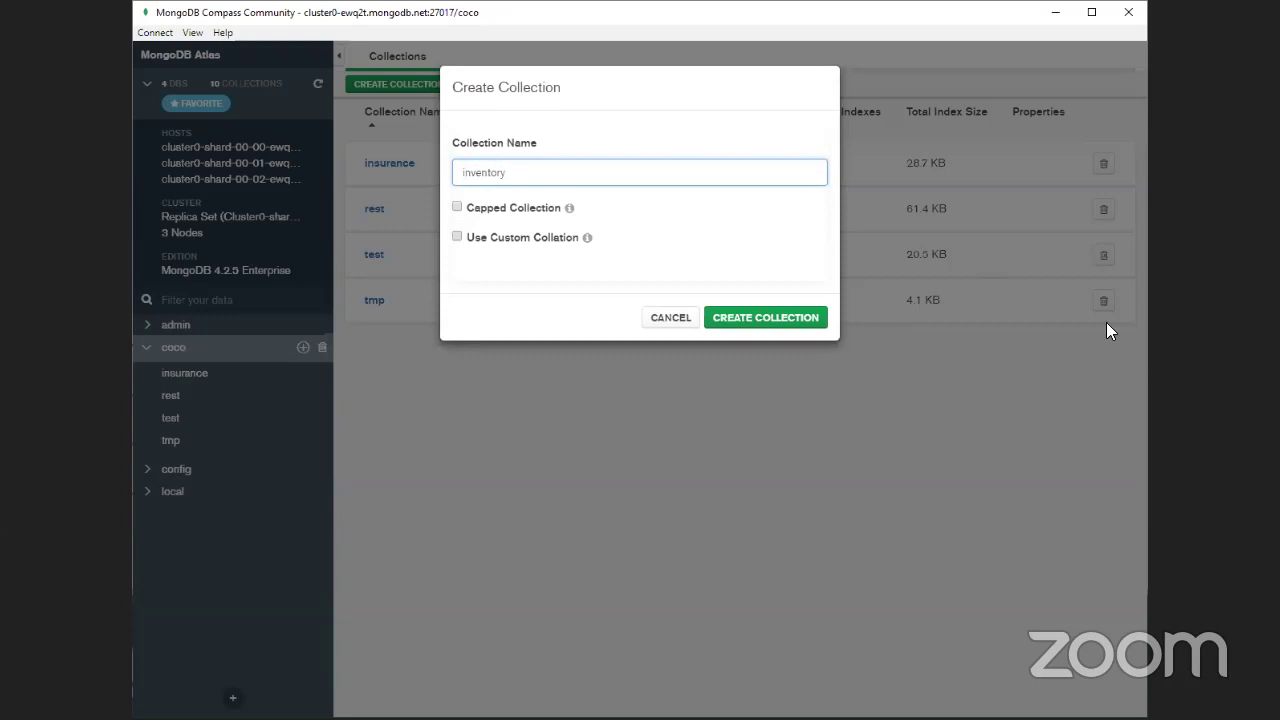
Create the inventory collection in the coco database and open it.
left_click(806, 321)
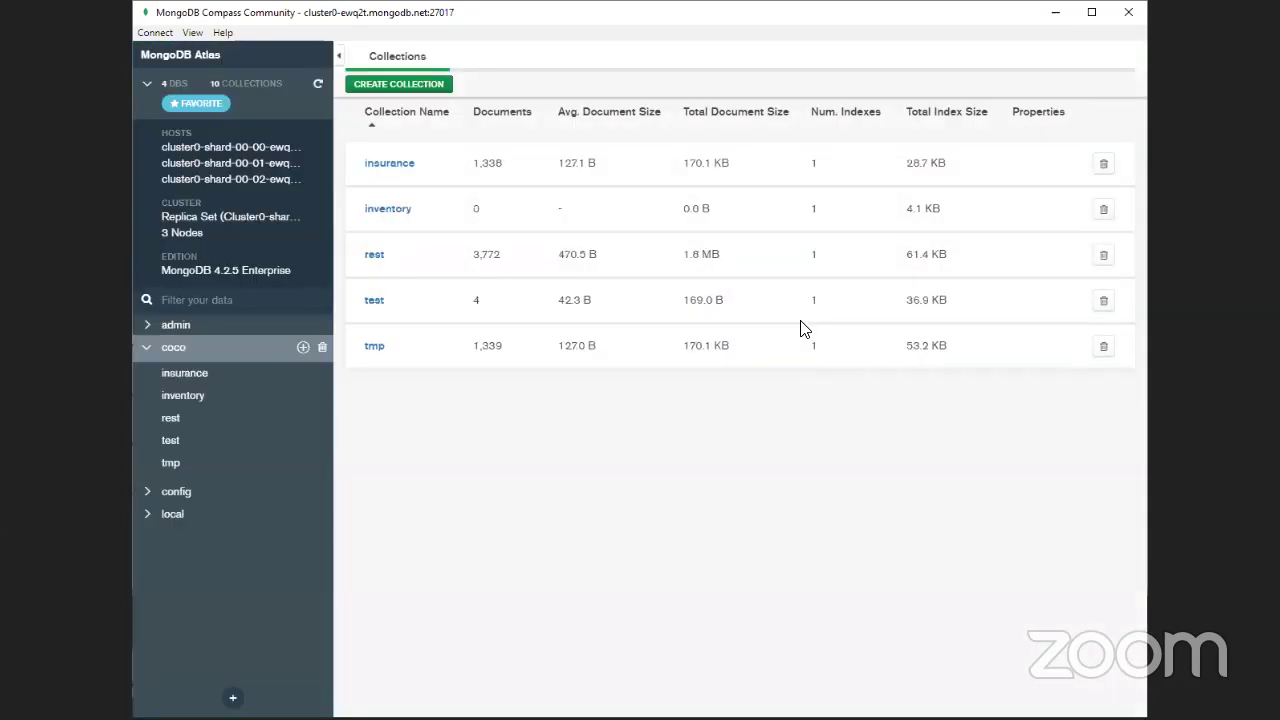
left_click(388, 214)
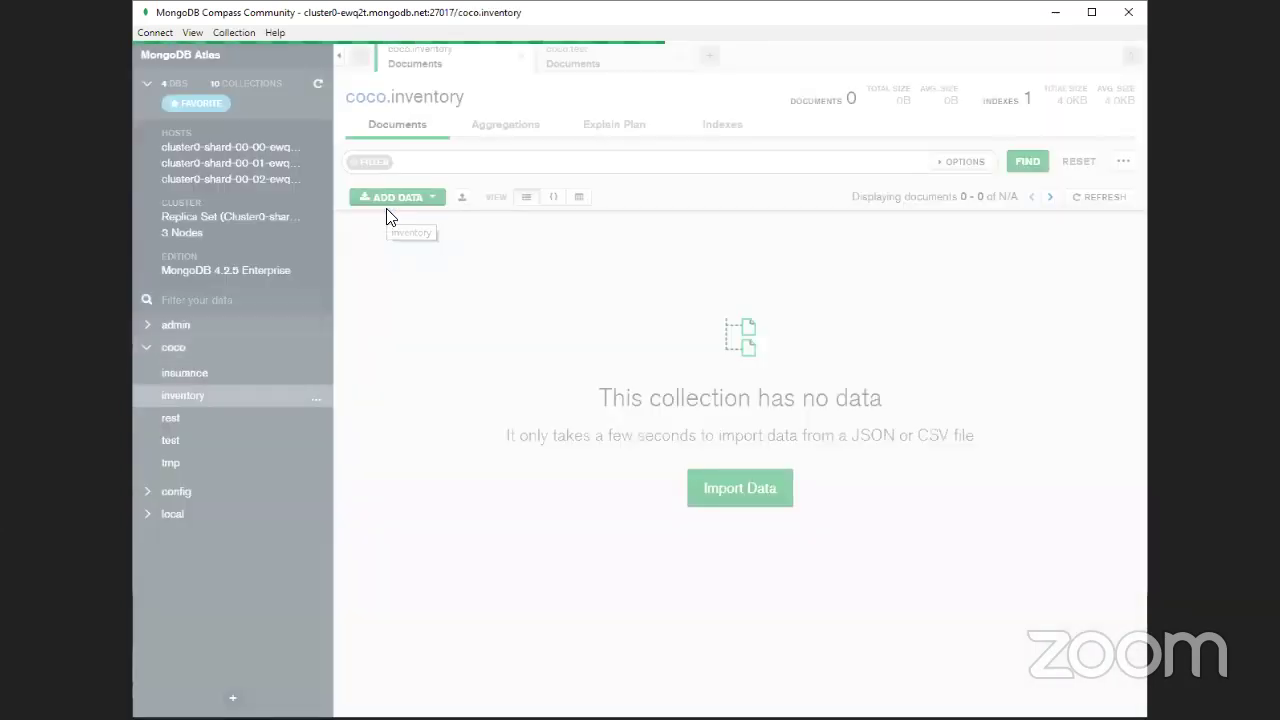
Begin a document insert into coco.inventory and paste the array of journal, notebook, paper, planner and postcard items.
left_click(430, 200)
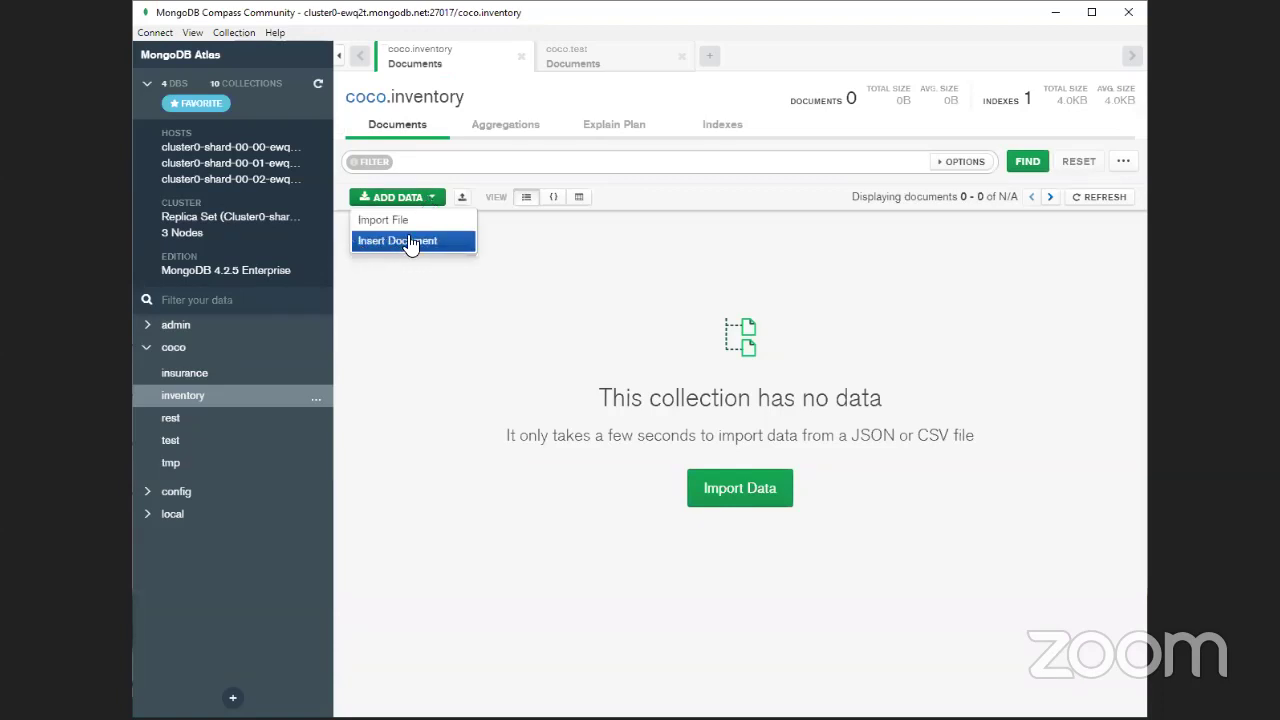
left_click(426, 244)
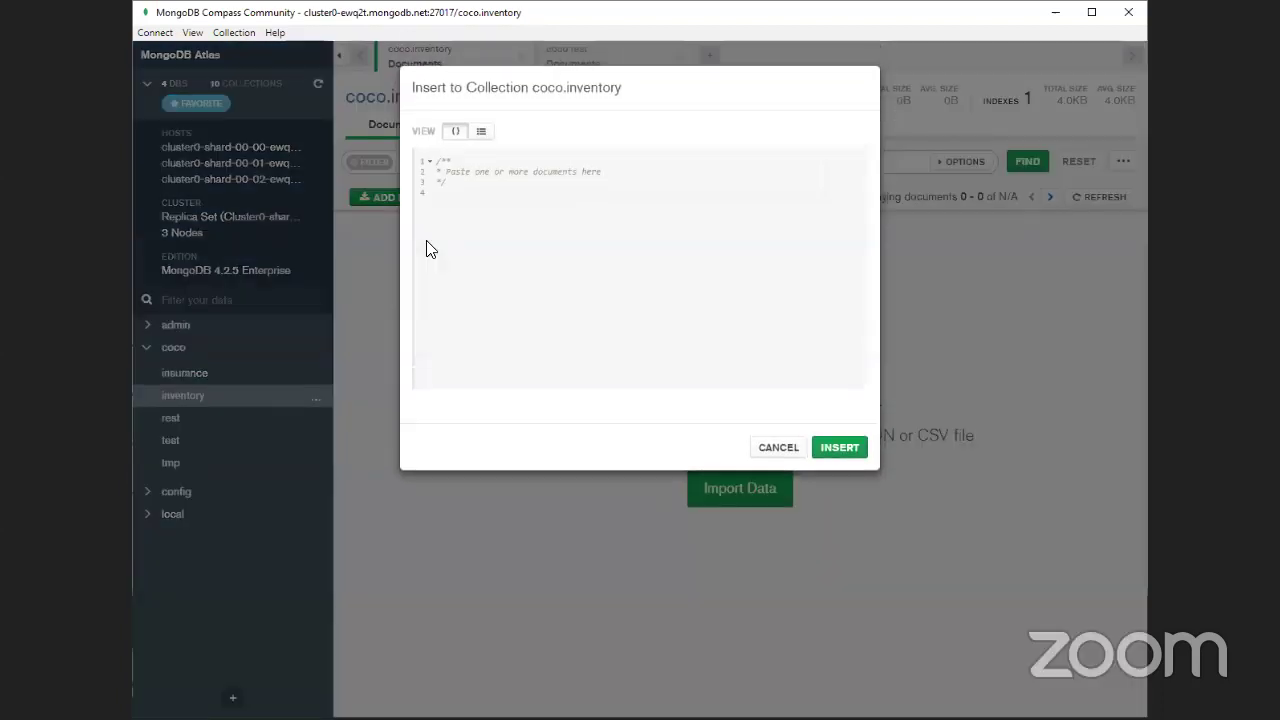
left_click(480, 182)
key("Return")
key("ctrl+v")
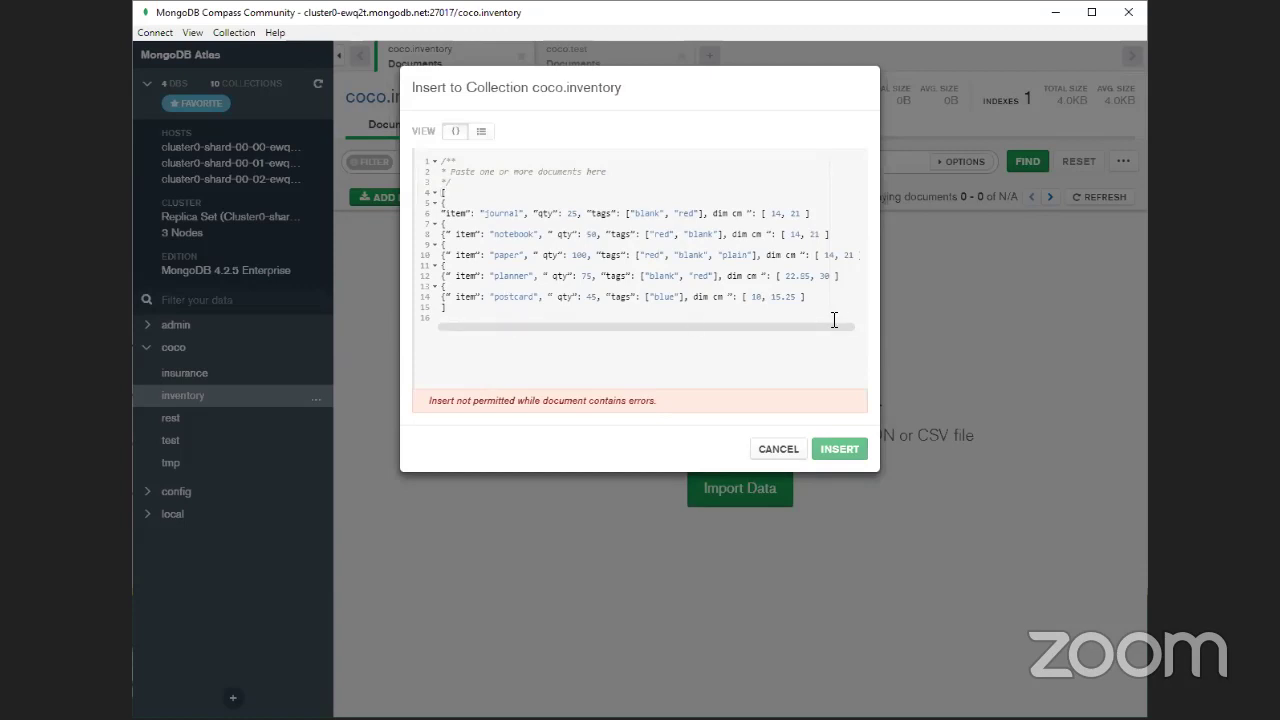
Close each of the five pasted item documents with a curly brace, completing the paper item's dimension array with a square bracket.
left_click(836, 212)
type("}")
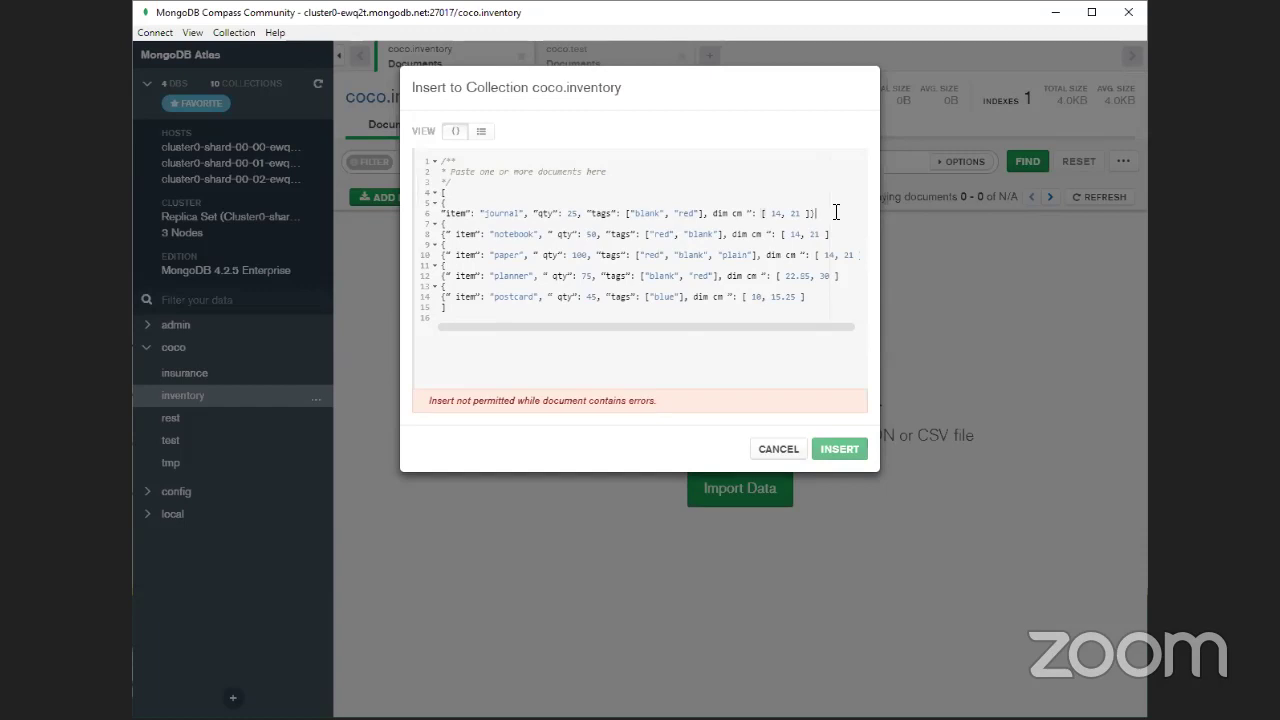
left_click(836, 234)
type("}")
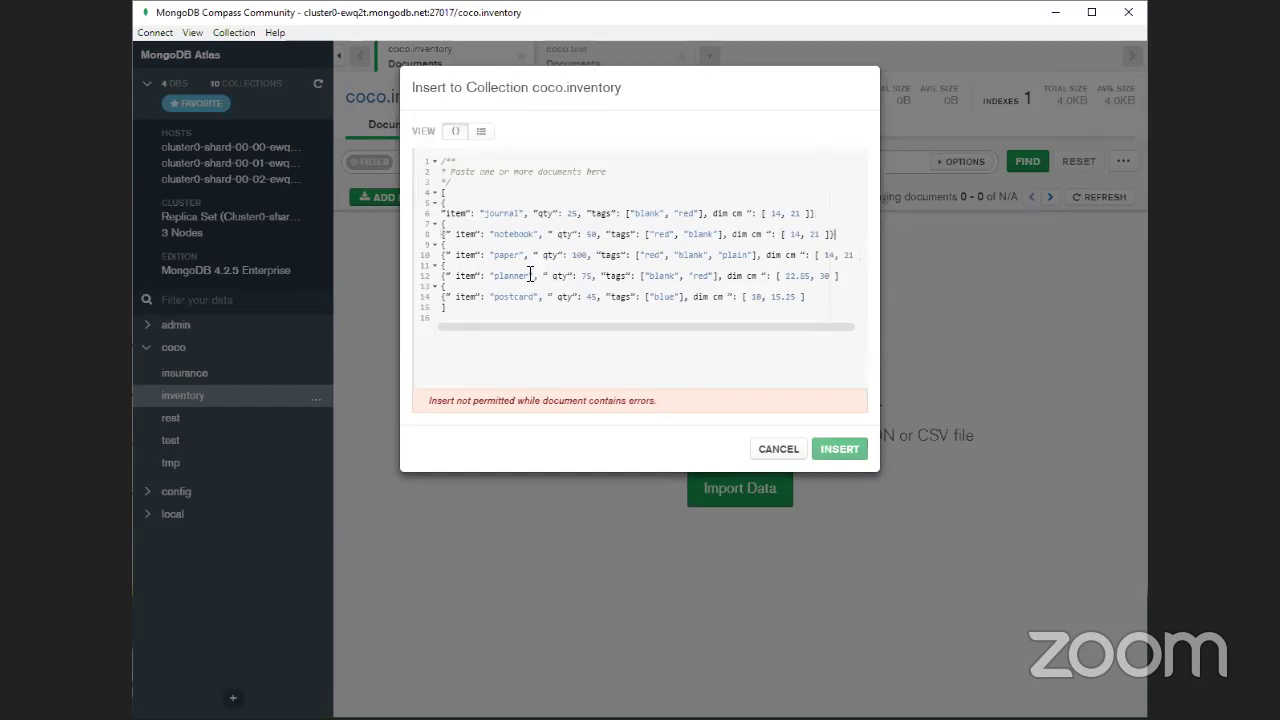
left_click(857, 255)
type("]}")
left_click(848, 276)
type("}")
left_click(818, 296)
type("}")
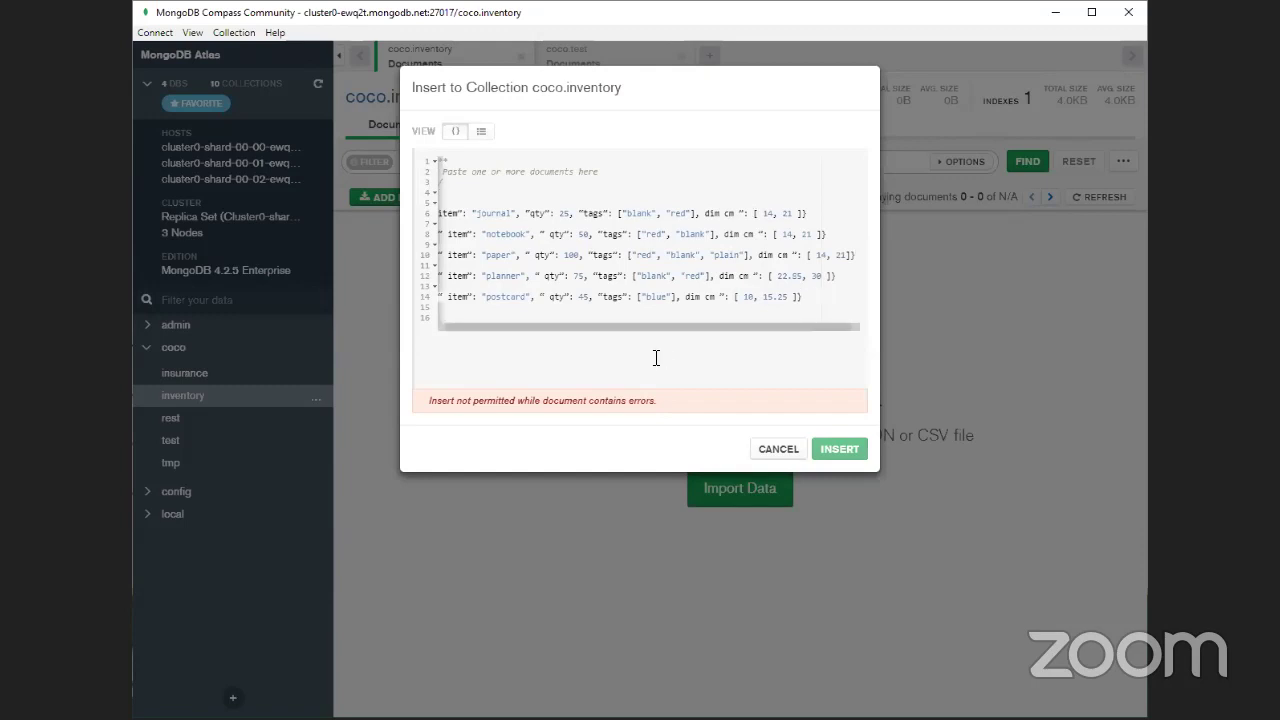
Delete the duplicate opening curly braces on the separate lines above the notebook, paper, planner and postcard items.
left_click_drag(486, 324, 409, 337)
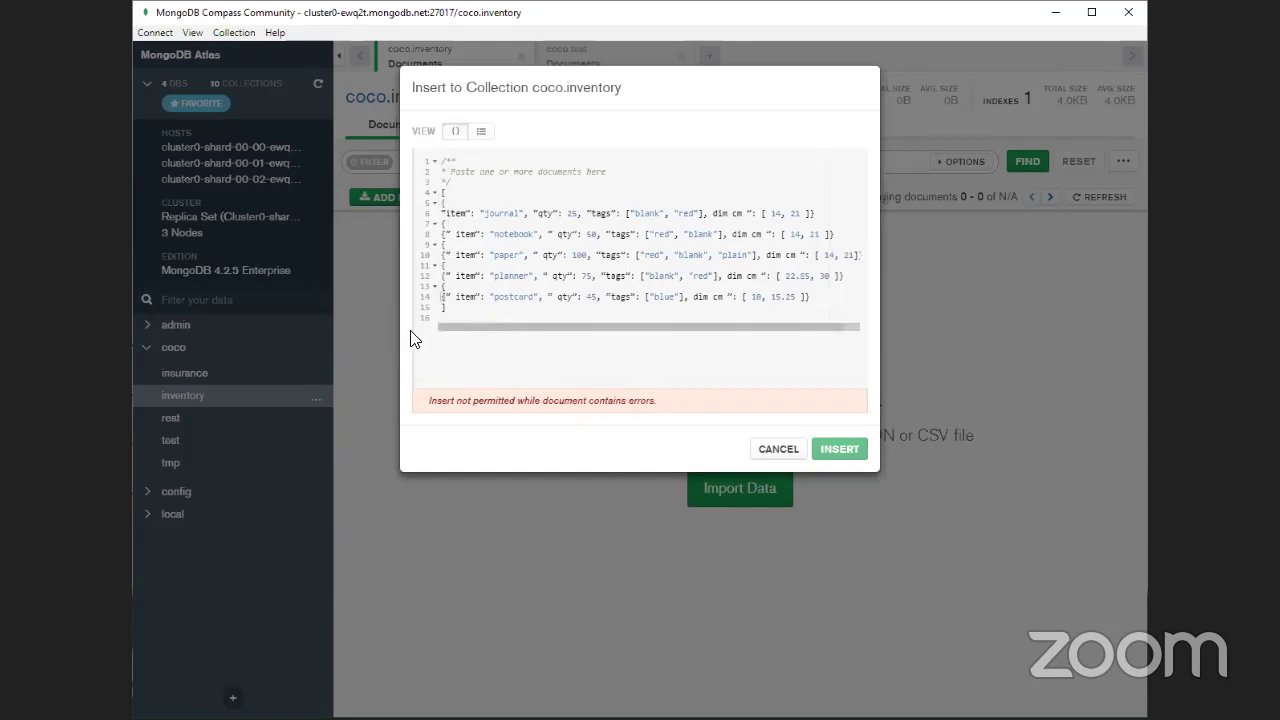
key("BackSpace")
left_click(462, 266)
key("BackSpace")
left_click(456, 245)
key("BackSpace")
key("BackSpace")
left_click_drag(556, 88, 570, 88)
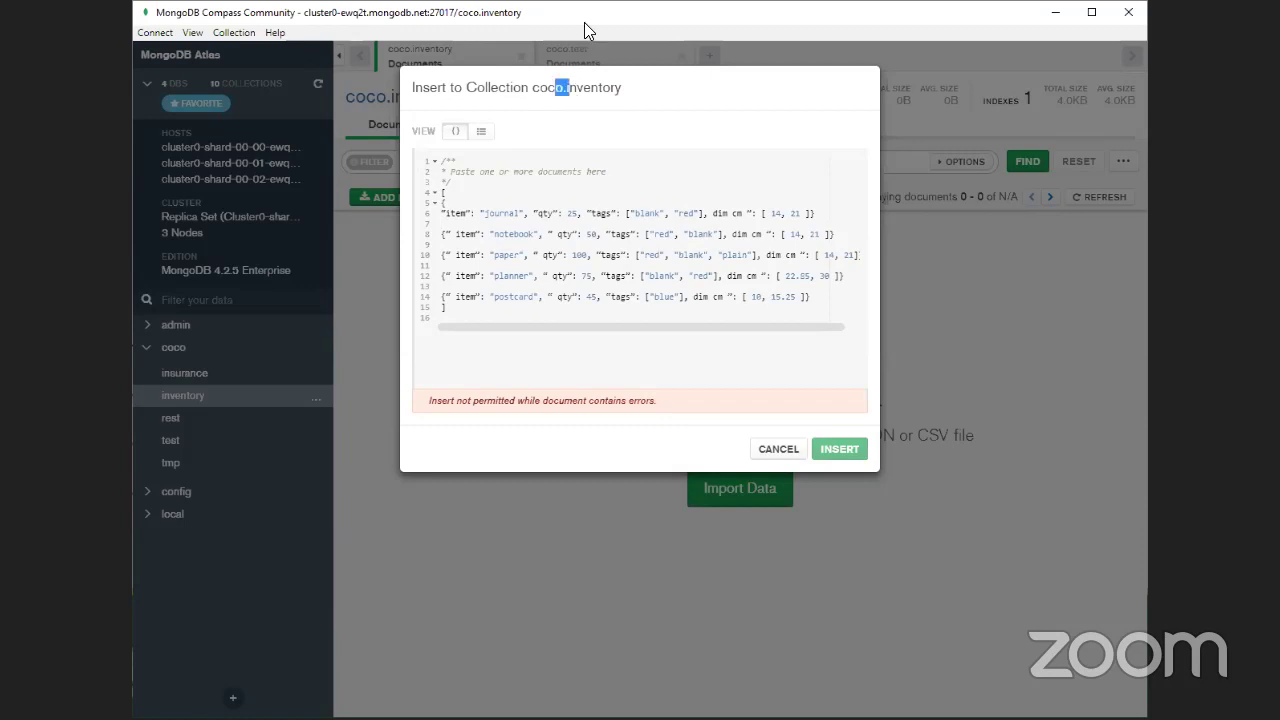
Join the first document's opening curly brace with the journal item on one line.
left_click(468, 203)
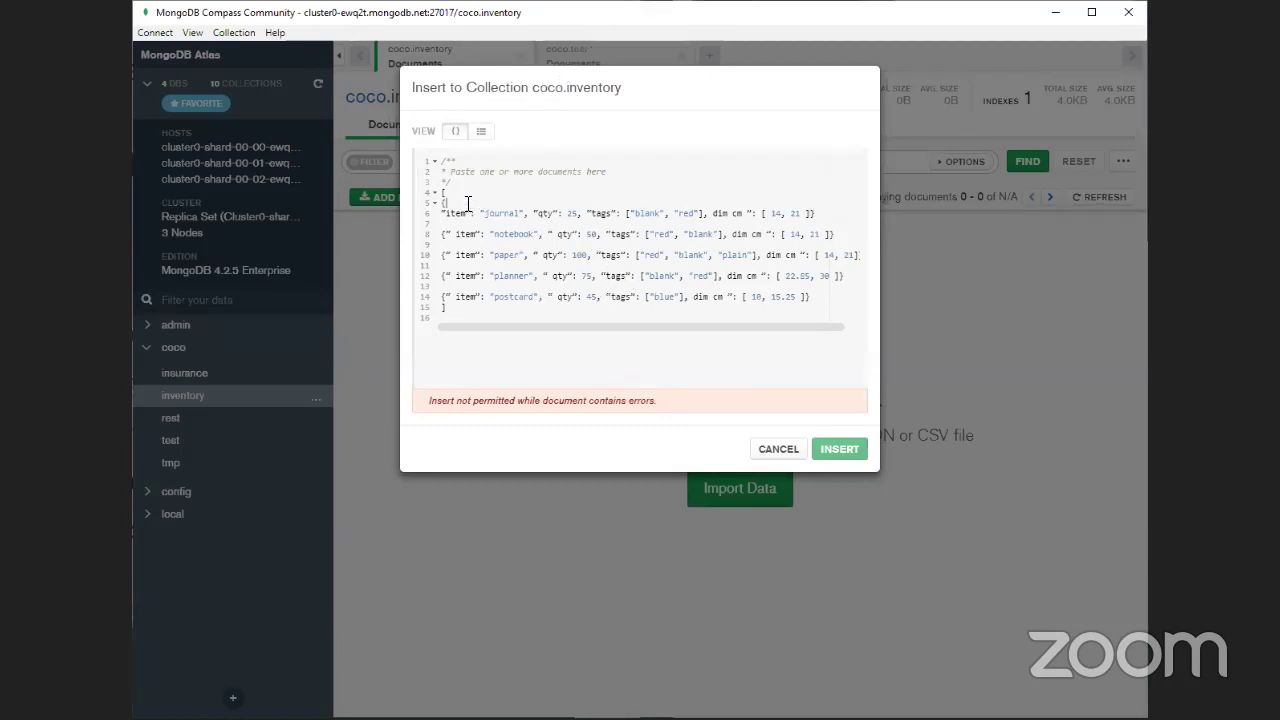
key("Delete")
left_click(840, 205)
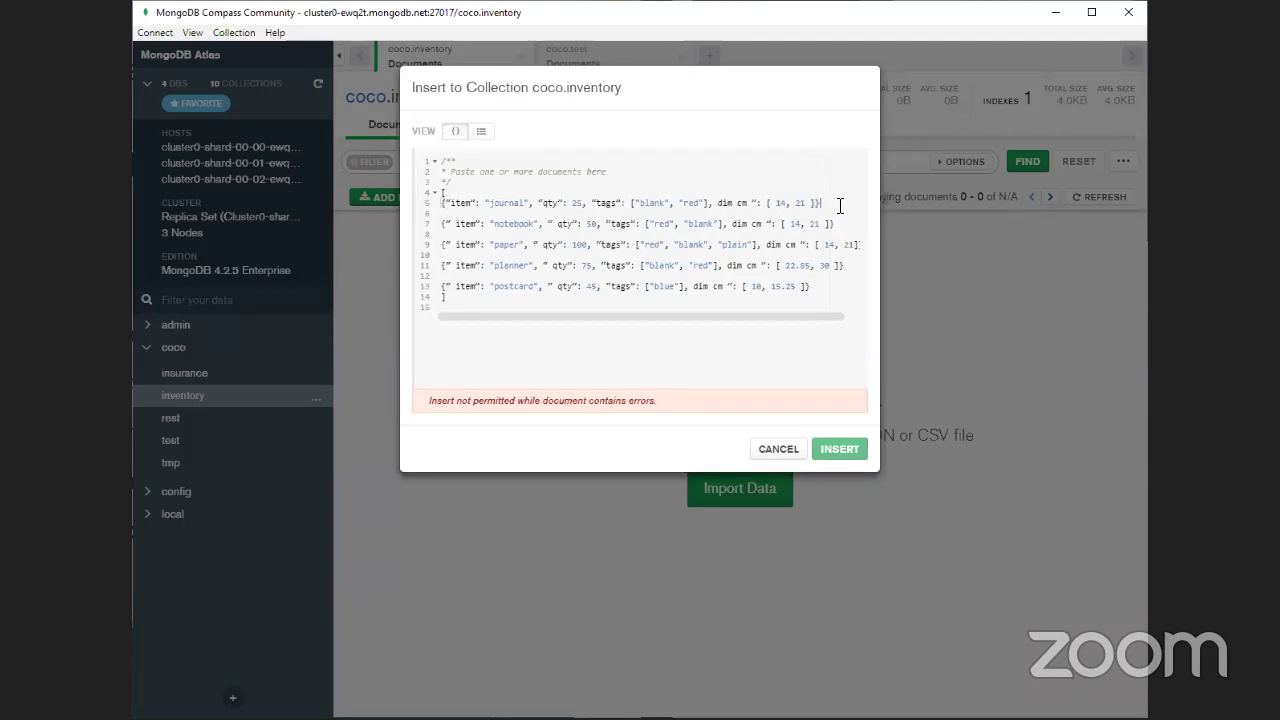
Add a comma after each of the five pasted item documents, removing the stray closing square bracket after the paper document.
type(",")
type(",")
left_click_drag(786, 322, 849, 243)
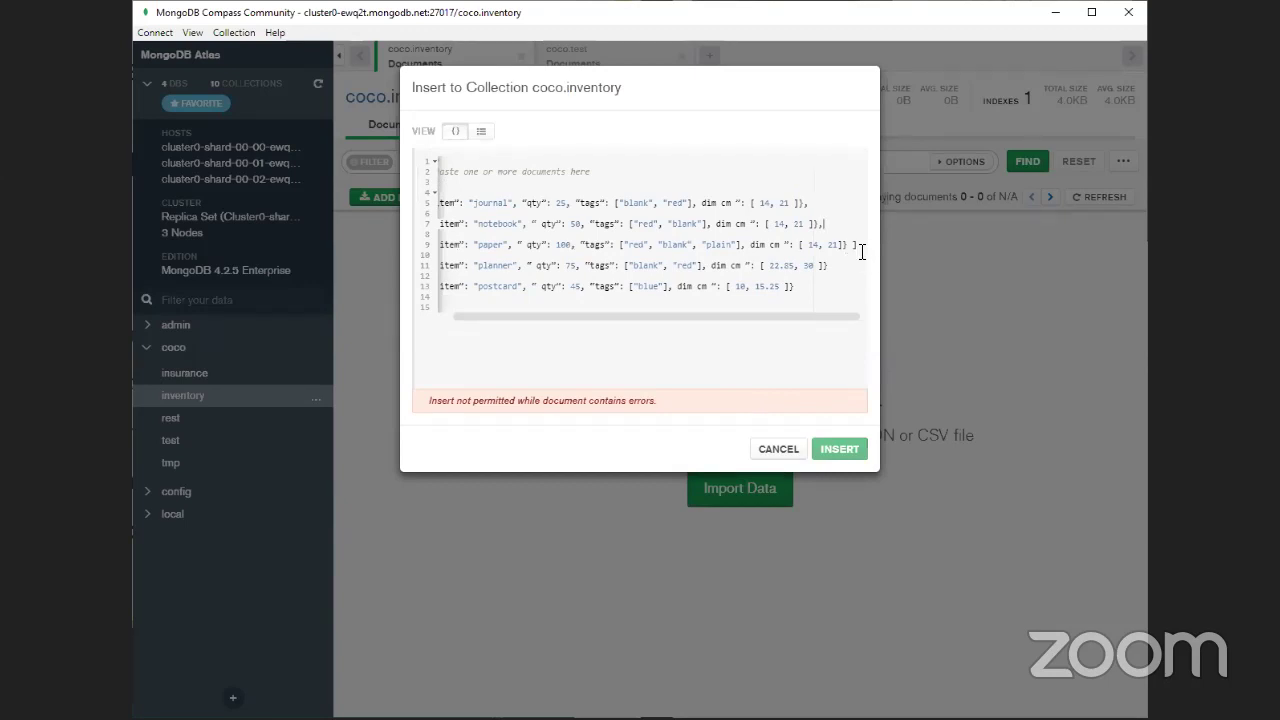
left_click(859, 245)
key("BackSpace")
key("BackSpace")
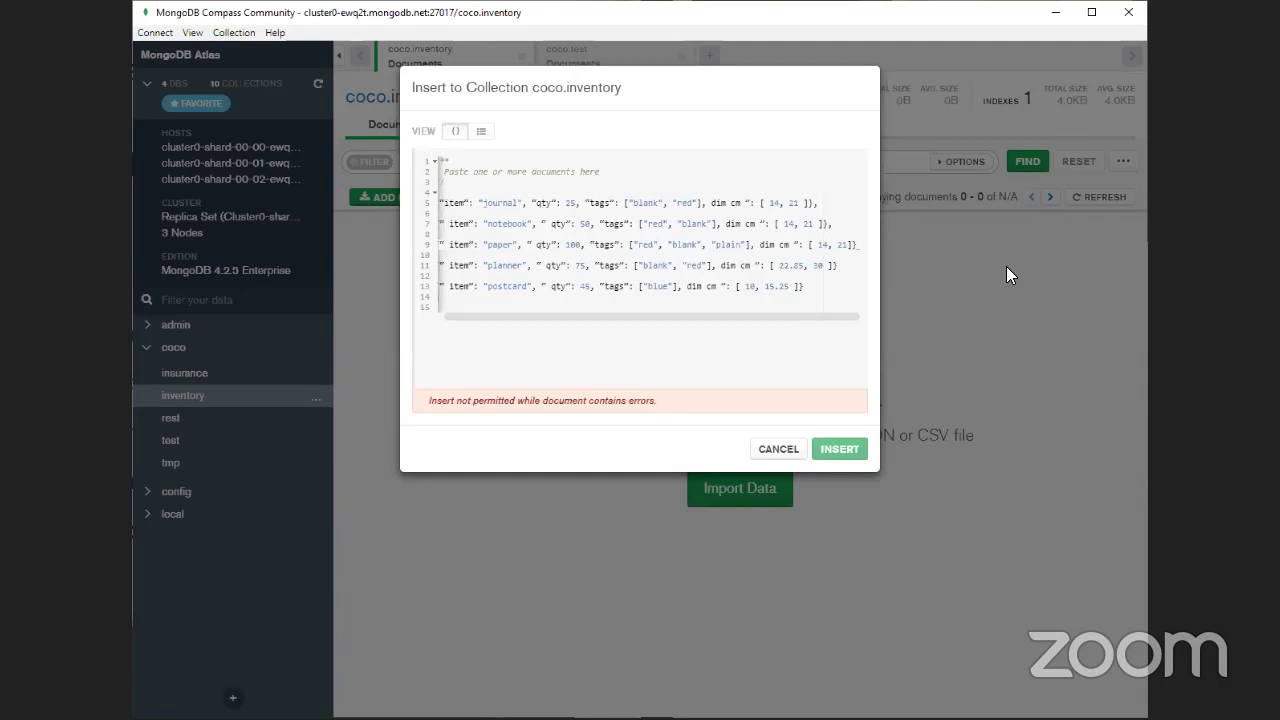
type(",")
left_click(842, 266)
type(",")
left_click(810, 276)
type(",")
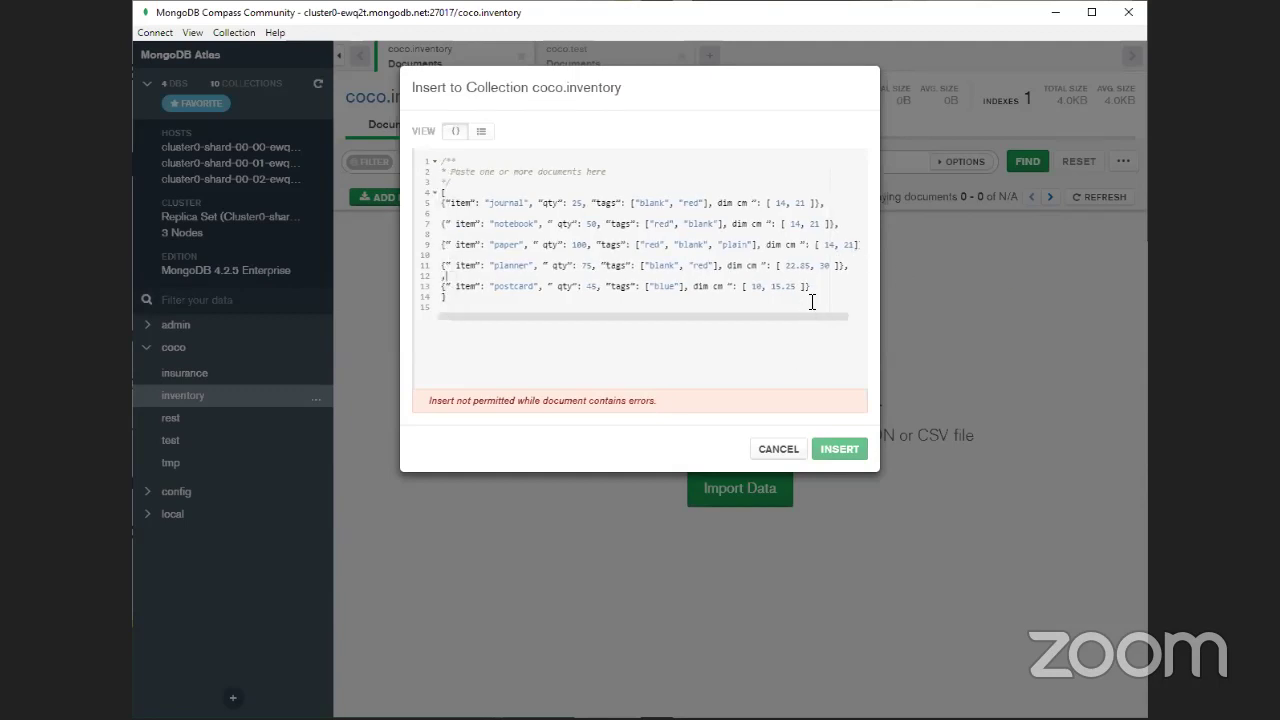
key("BackSpace")
left_click(808, 288)
type(",")
Replace the pasted array with the journal, notebook, paper, planner and postcard documents that contain size and status fields.
left_click_drag(718, 203, 758, 203)
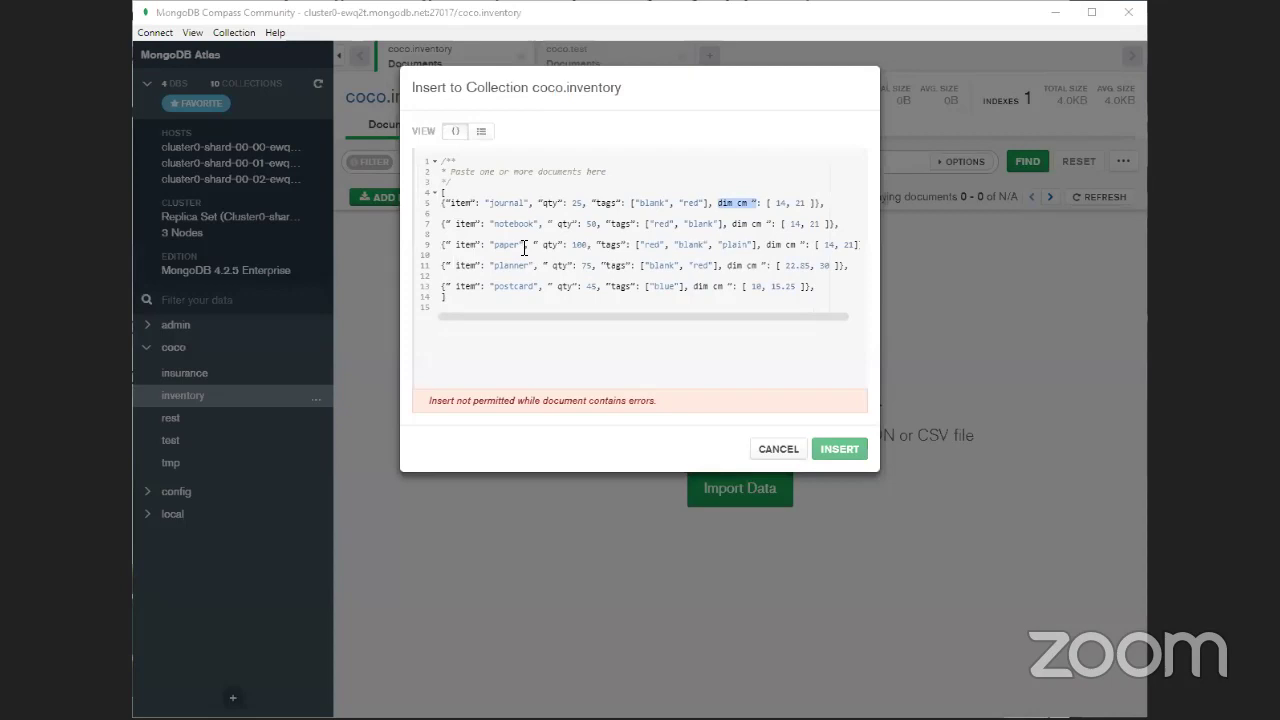
left_click_drag(447, 297, 416, 198)
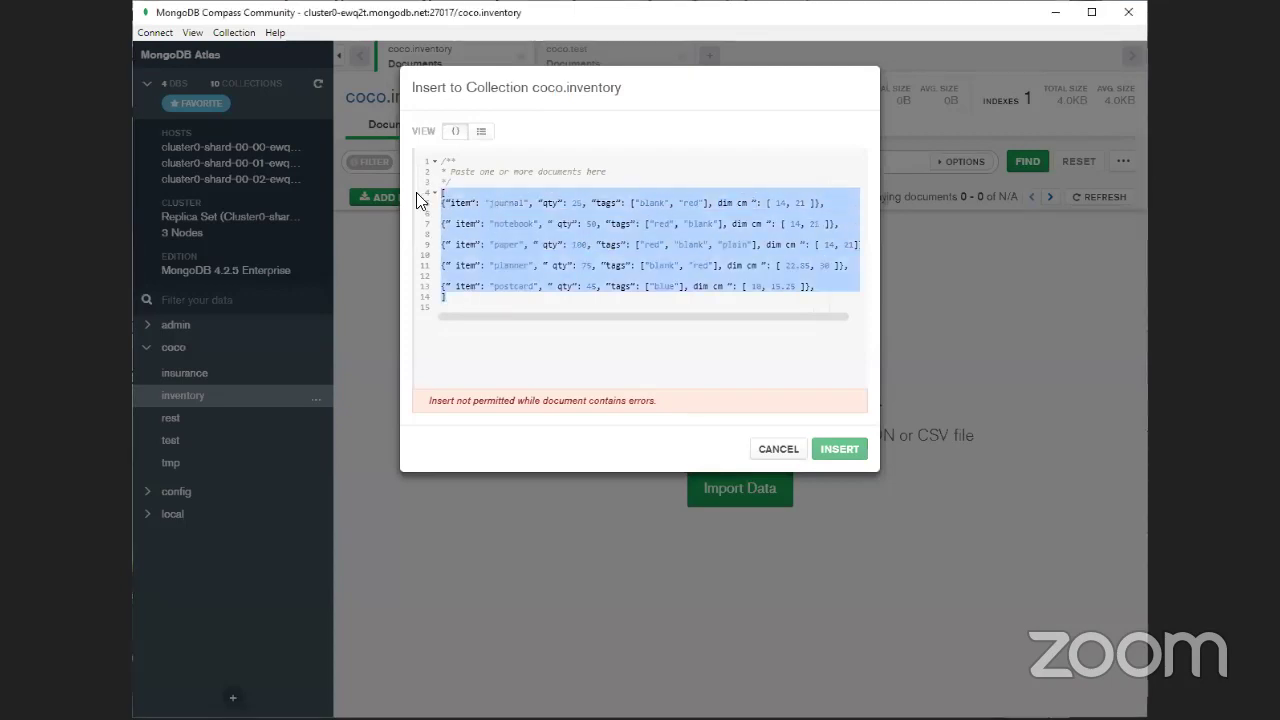
type("[     { item: \"journal\", qty: 25, size: { h: 14, w: 21, uom: \"cm\" }, status: \"A\" },     { item: \"notebook\", qty: 50, size: { h: 8.5, w: 11, uom: \"in\" }, status: \"A\" },     { item: \"paper\", qty: 100, size: { h: 8.5, w: 11, uom: \"in\" }, status: \"D\" },     { item: \"planner\", qty: 75, size: { h: 22.85, w: 30, uom: \"cm\" }, status: \"D\" },     { item: \"postcard\", qty: 45, size: { h: 10, w: 15.25, uom: \"cm\" }, status: \"A\" } ]")
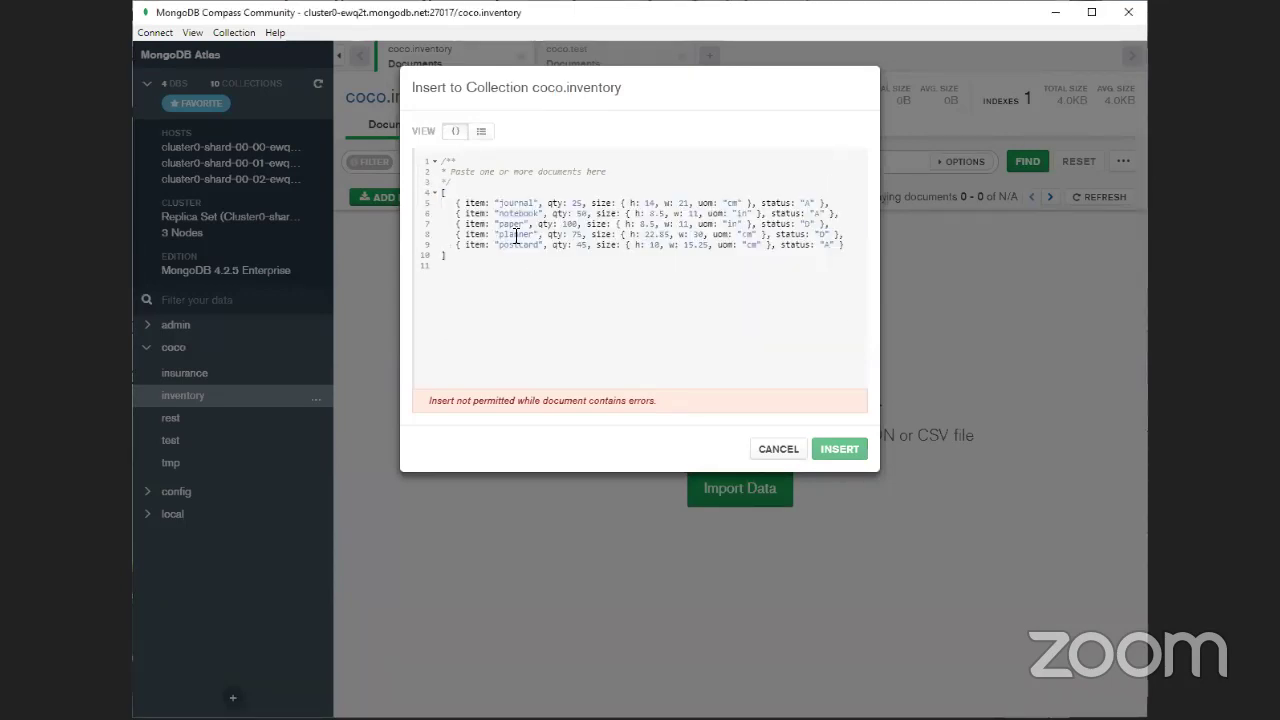
Add an opening double quotation mark before the item key in all five documents.
left_click(461, 203)
left_click(466, 203)
type("\"")
left_click(466, 213)
type("\"")
left_click(466, 224)
type("\"")
left_click(466, 234)
type("\"")
left_click(466, 245)
type("\"")
Add the closing double quotation mark after the item key in the documents, and cancel the insert.
left_click(489, 245)
type("\"")
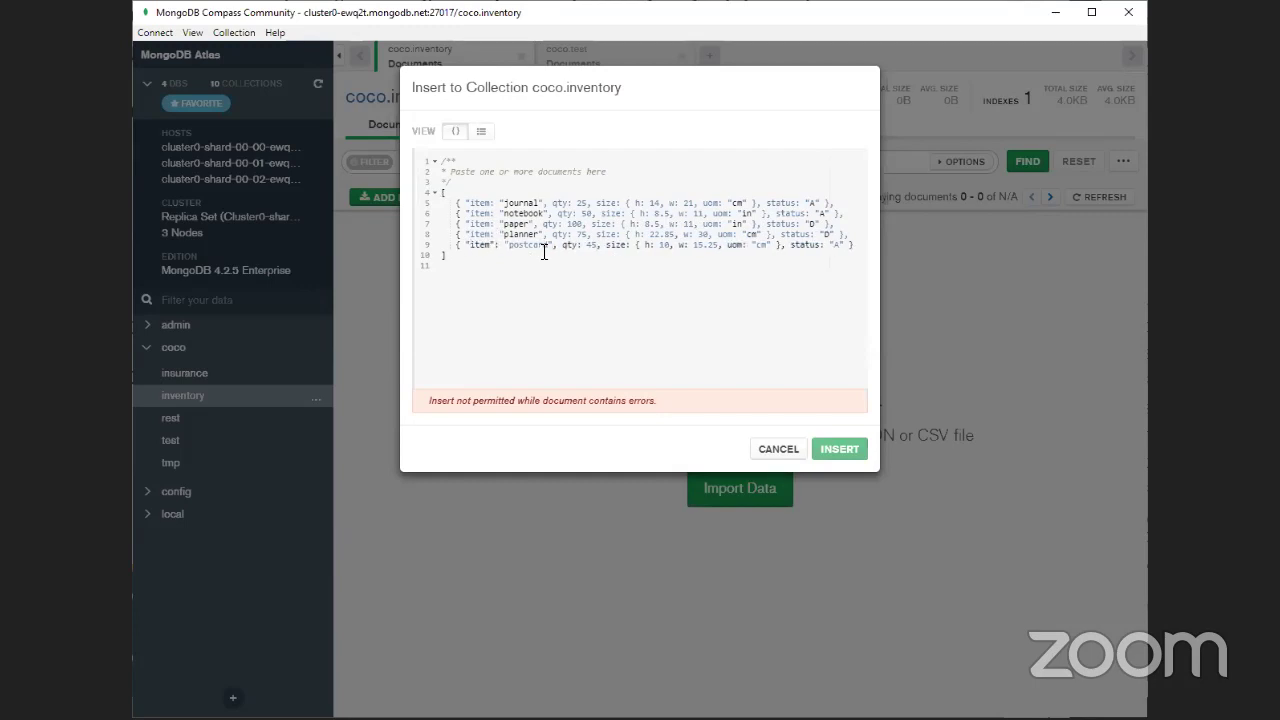
left_click(491, 224)
type("\"")
left_click(491, 213)
type("\"")
left_click(492, 203)
type("\"")
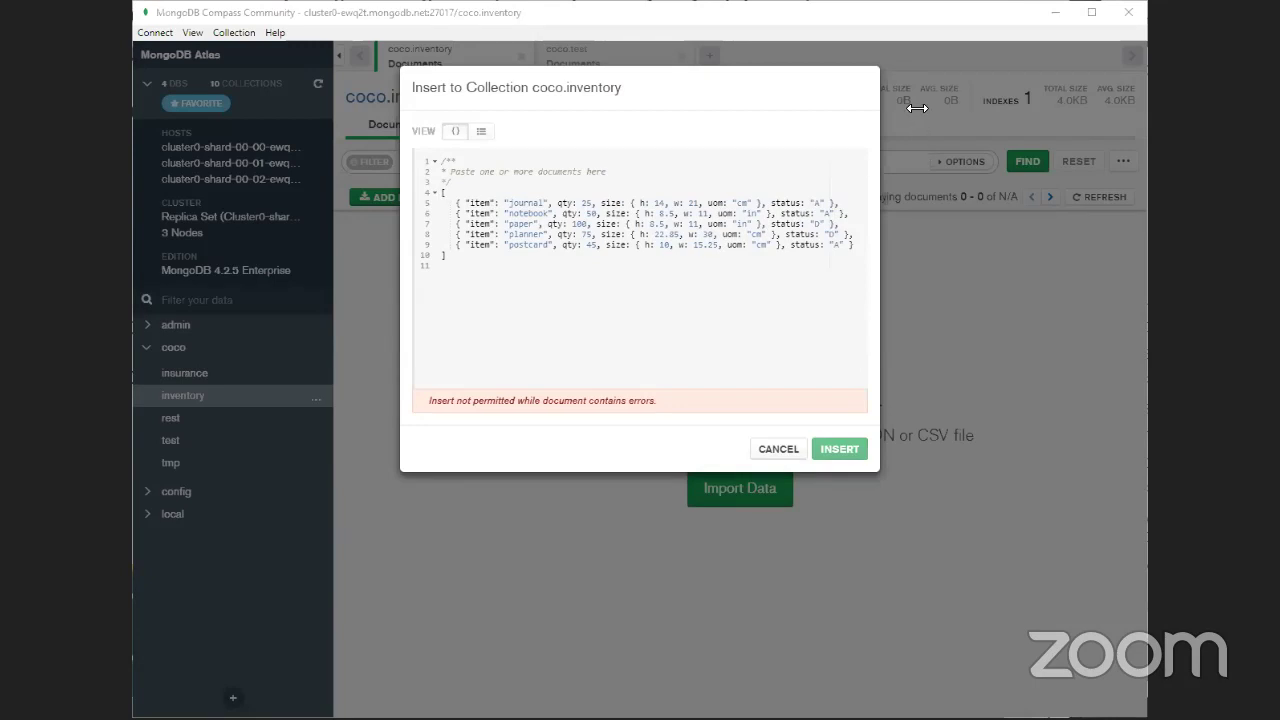
left_click(778, 449)
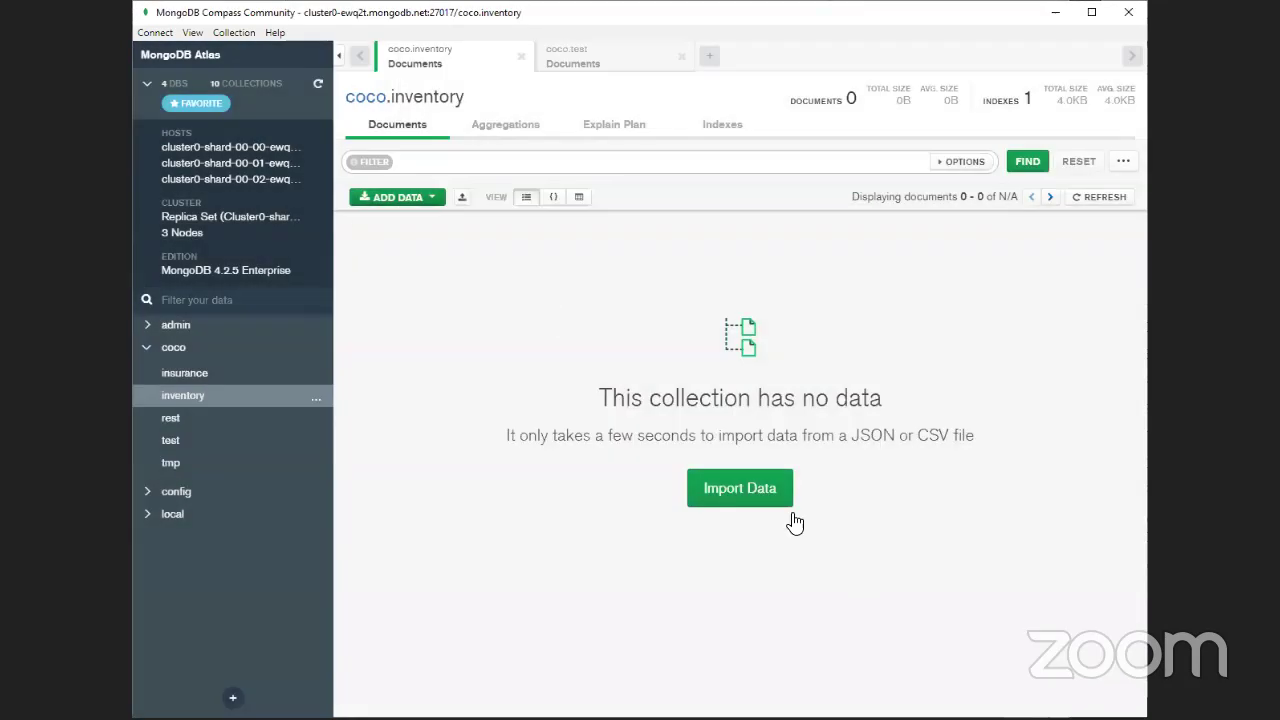
Try to import inventory.json as a JSON file into the empty coco.inventory collection, and close the import dialog.
left_click(745, 490)
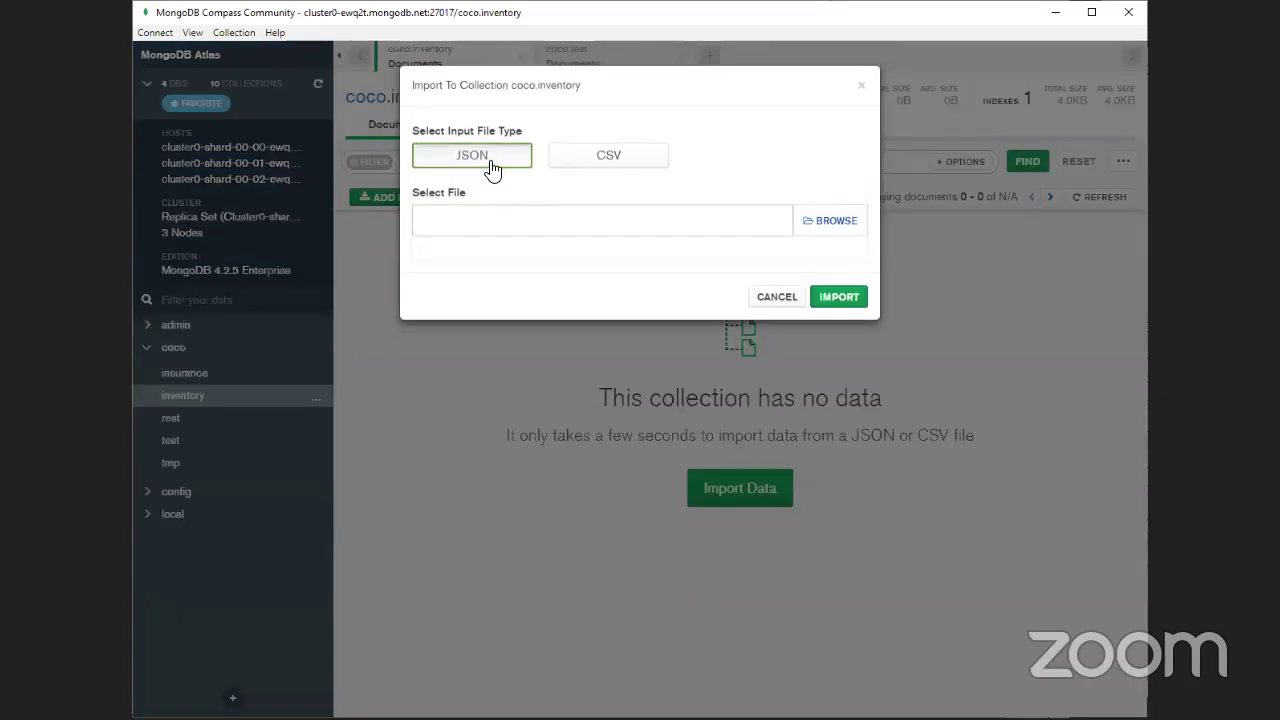
left_click(842, 221)
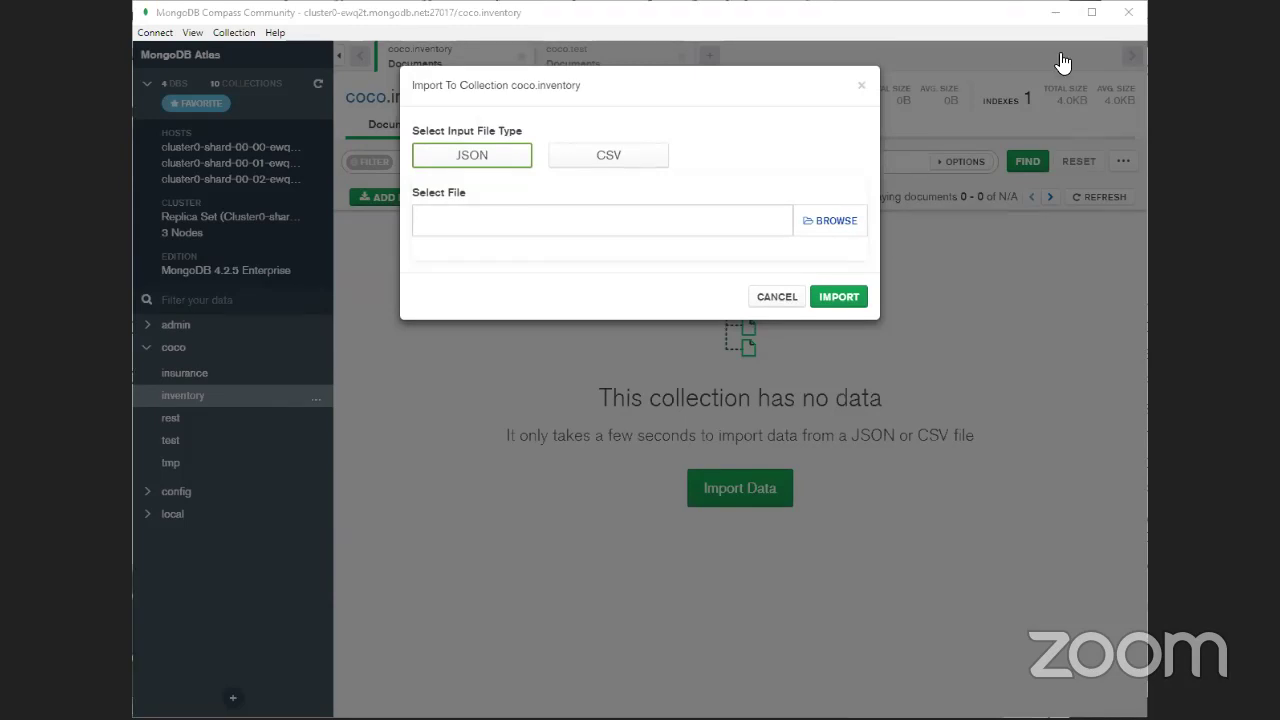
left_click(834, 100)
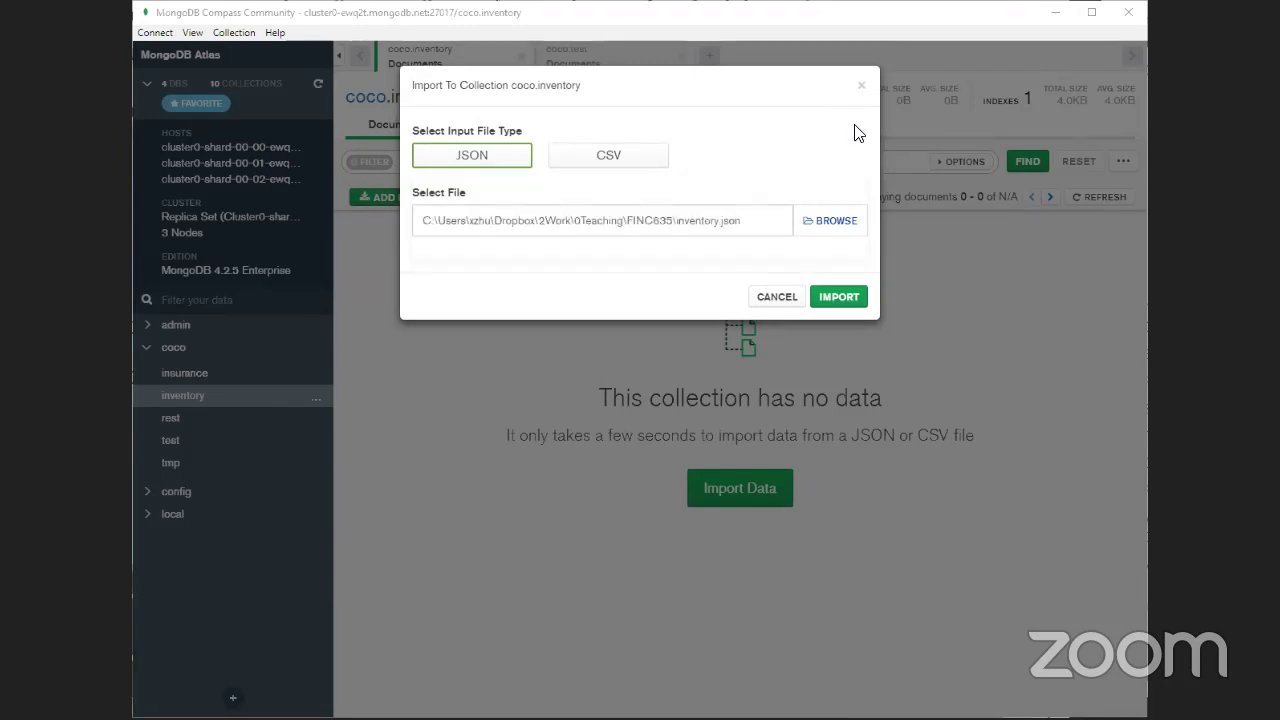
left_click(840, 298)
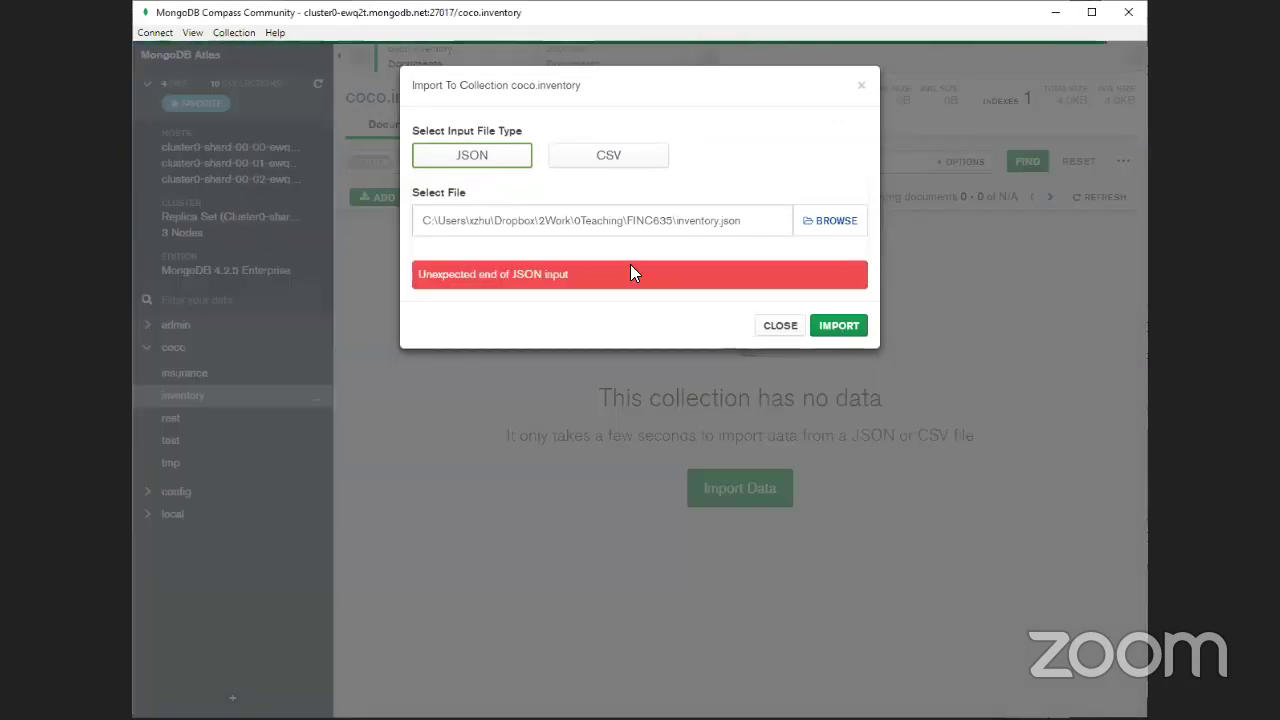
left_click(780, 325)
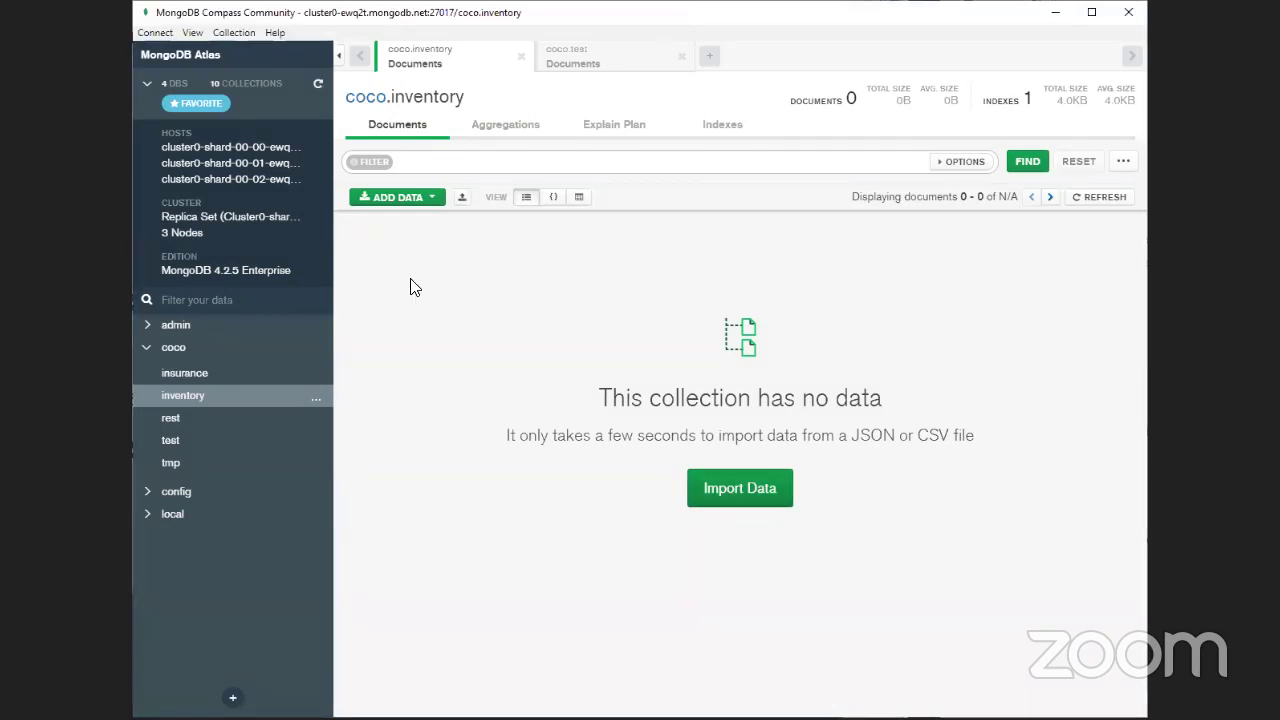
Begin a field-by-field document for coco.inventory and set its item field to journal, preceded by a quotation mark.
left_click(414, 199)
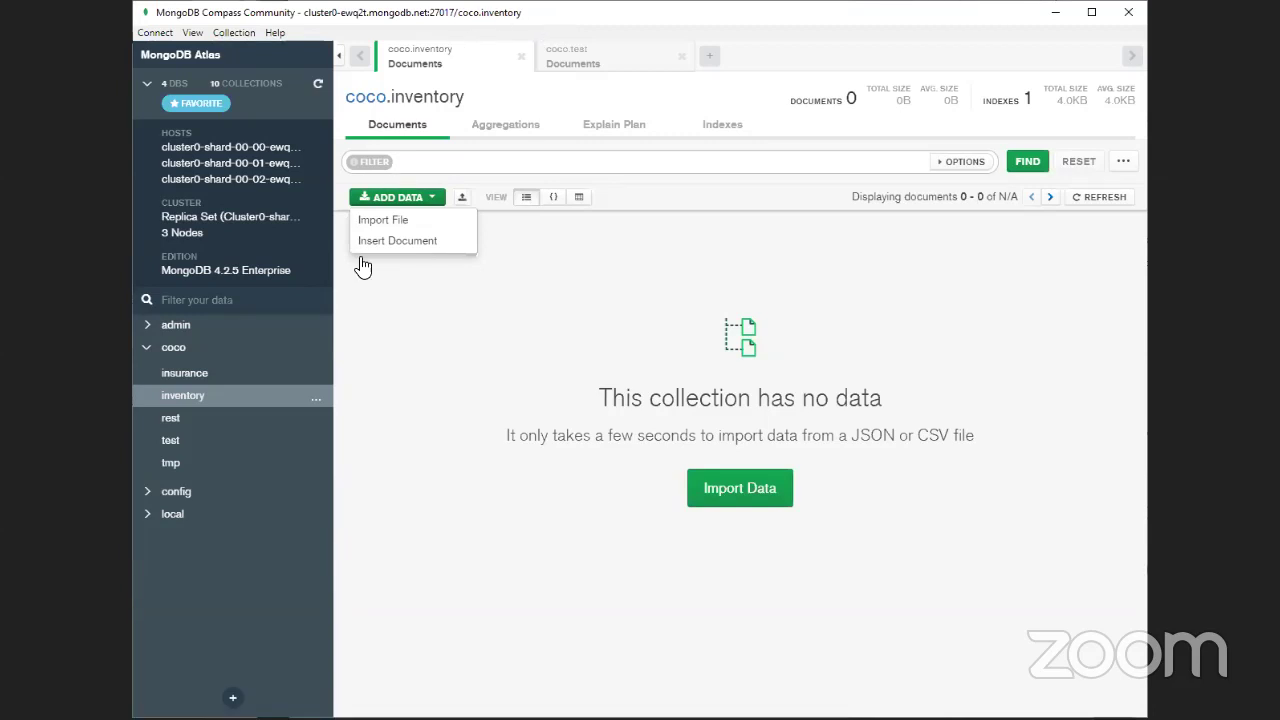
left_click(409, 242)
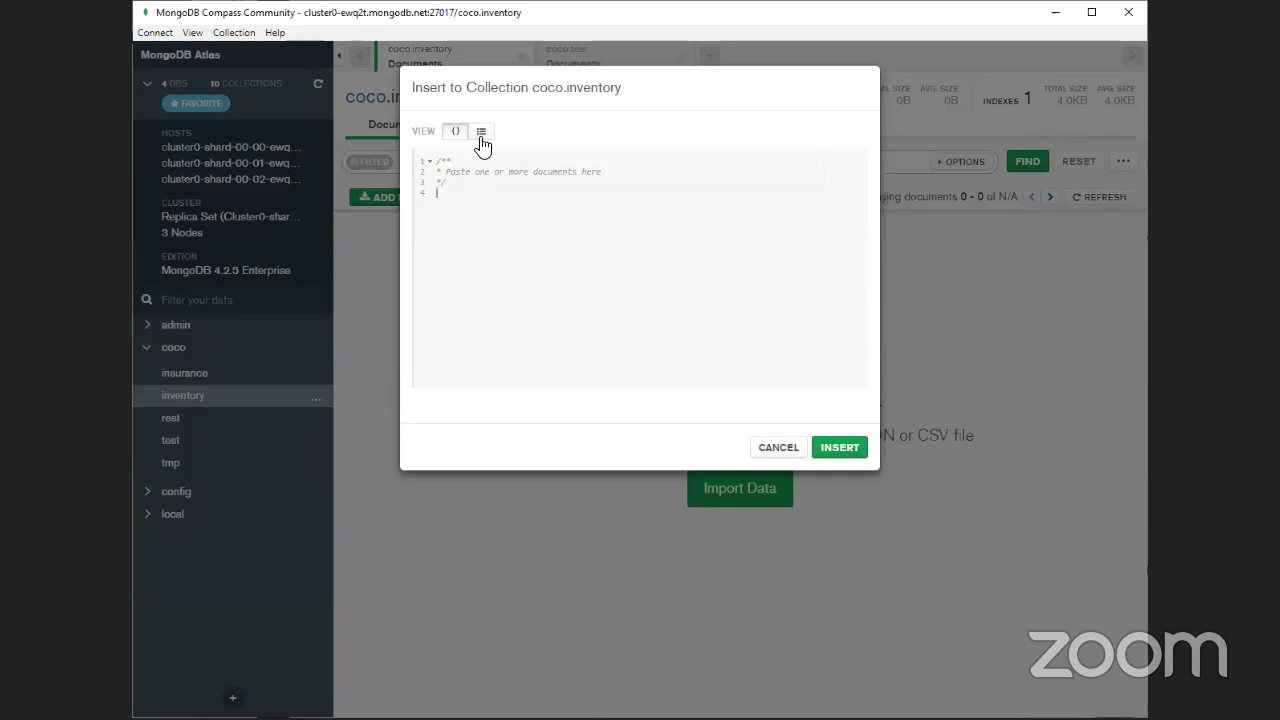
left_click(481, 131)
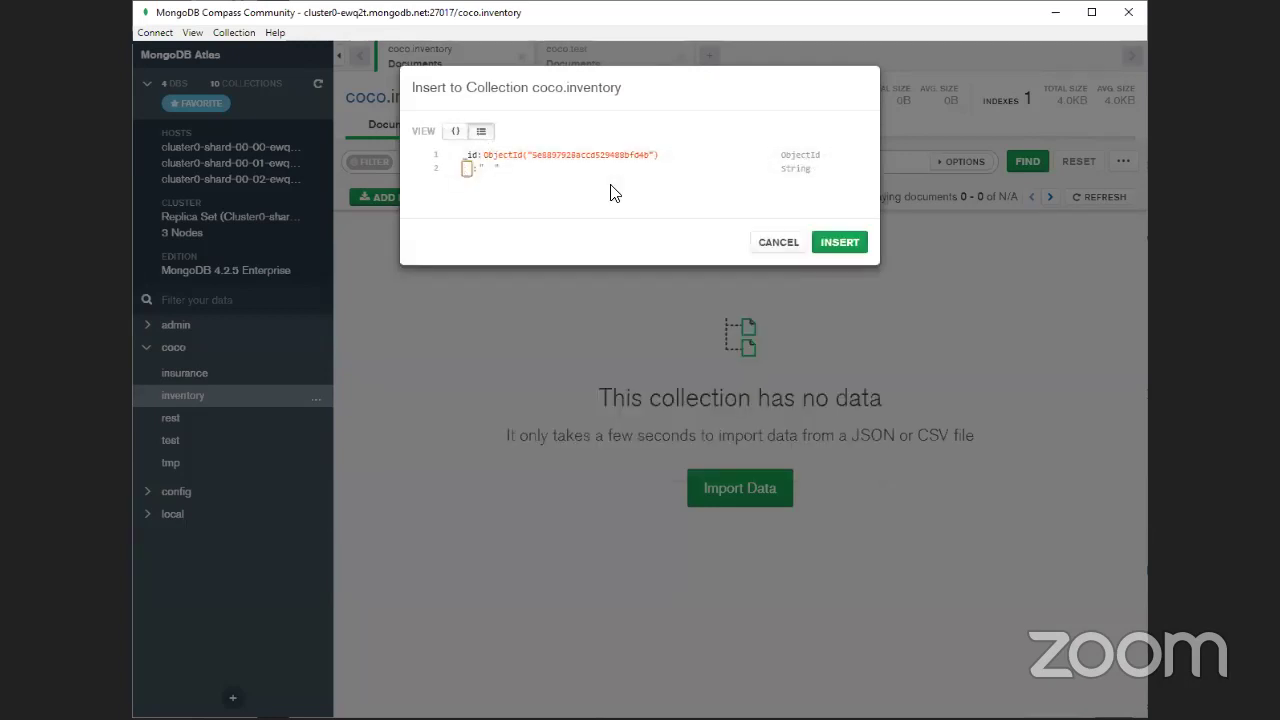
type("item")
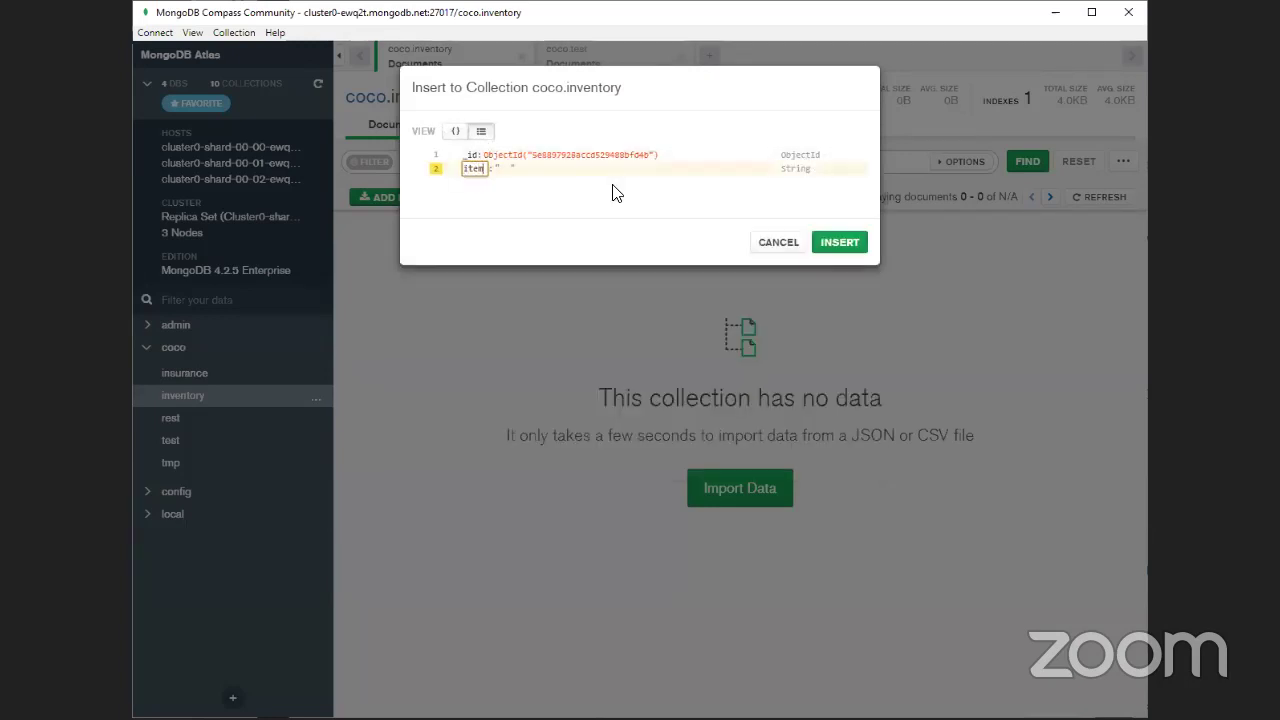
key("Tab")
type("journal")
key("Tab")
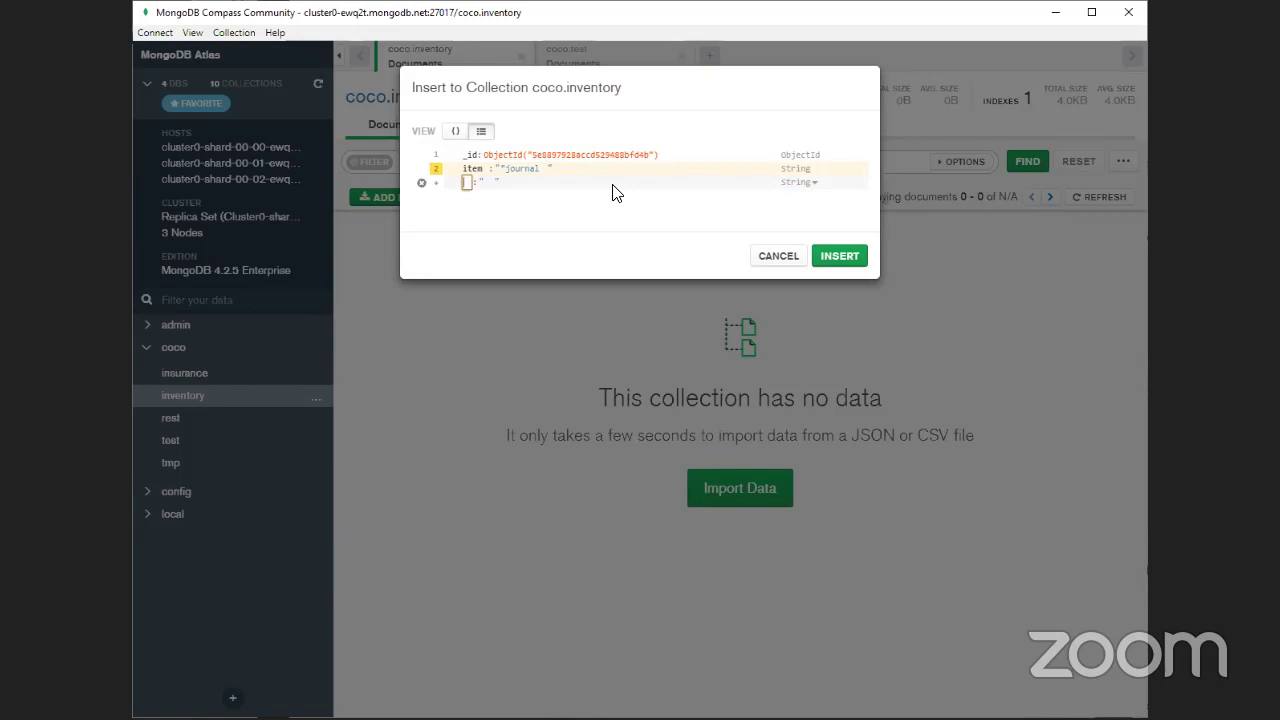
Insert the journal document with a tags array of blank and red, each preceded by a quotation mark, and expand its tags.
type("tags")
key("Tab")
left_click(801, 183)
left_click(803, 208)
left_click(502, 196)
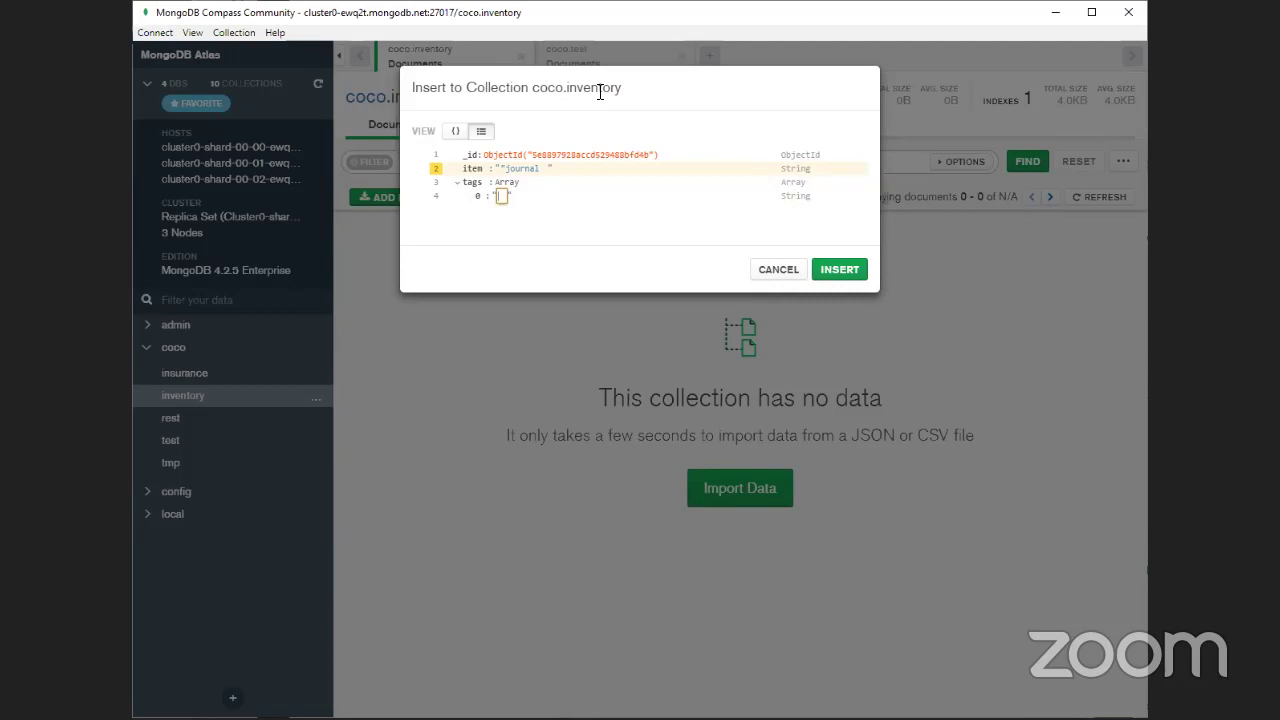
type("blank")
key("Tab")
type("red")
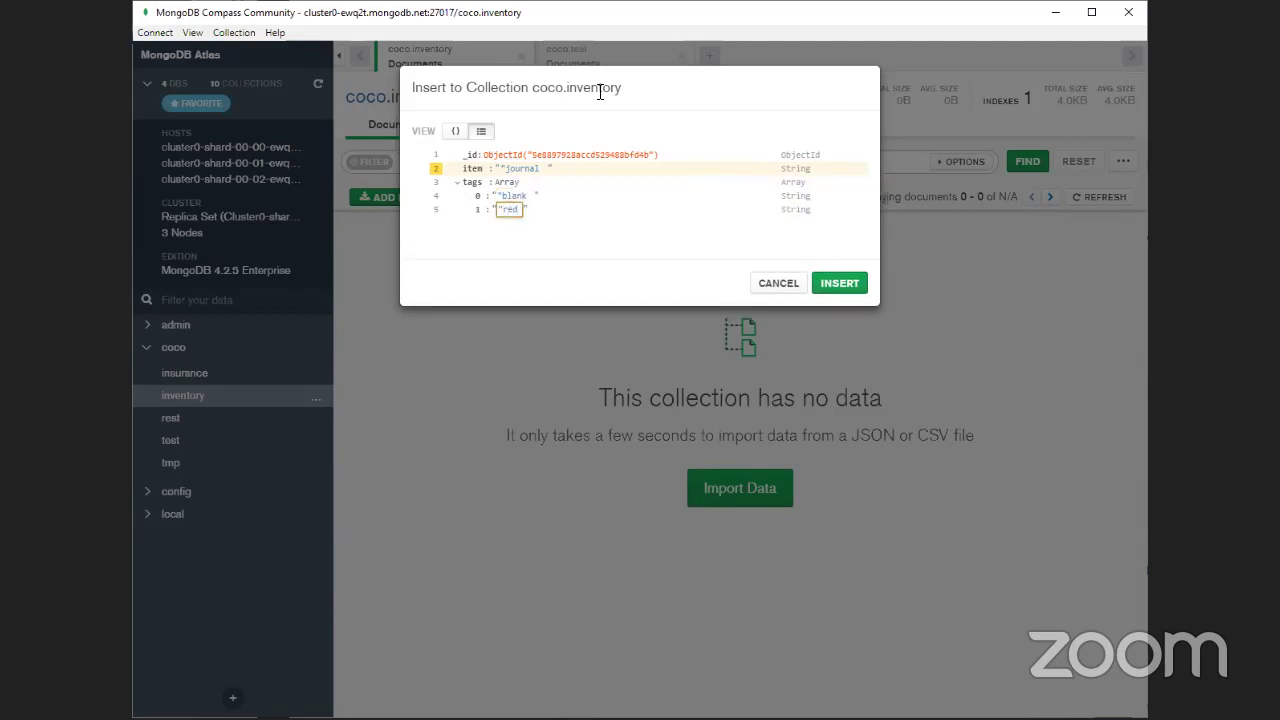
left_click(839, 283)
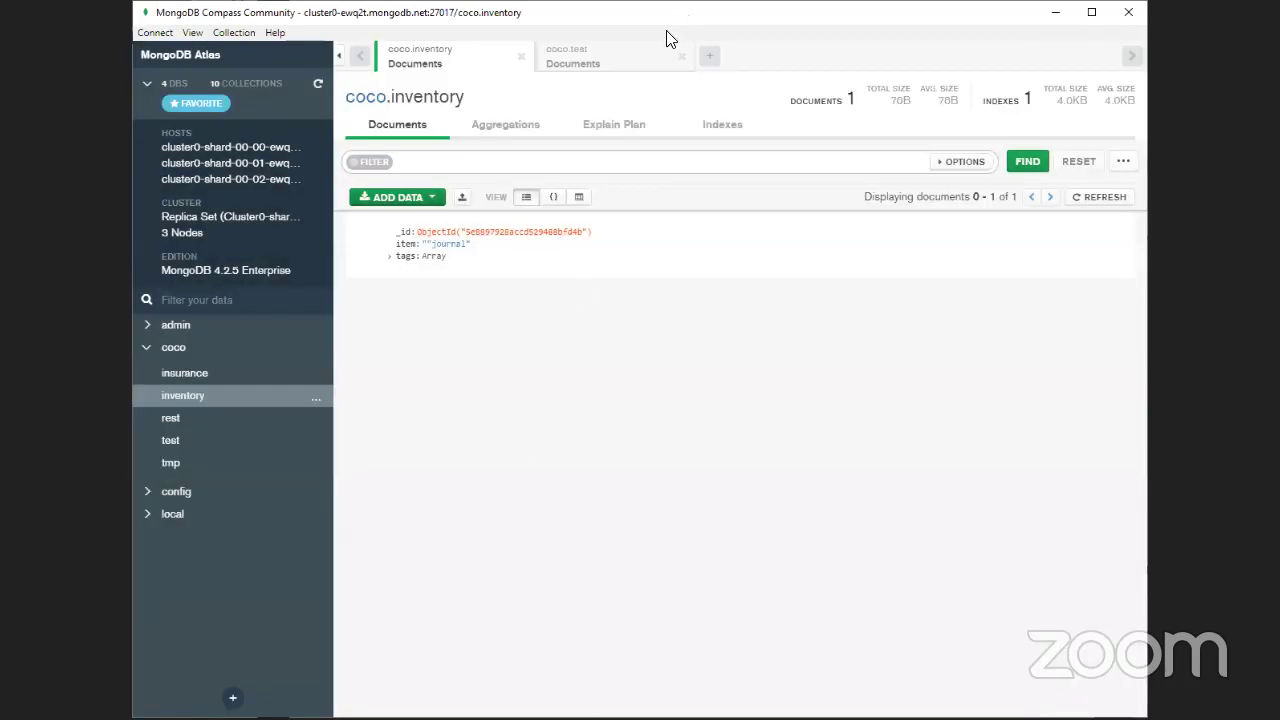
left_click(389, 256)
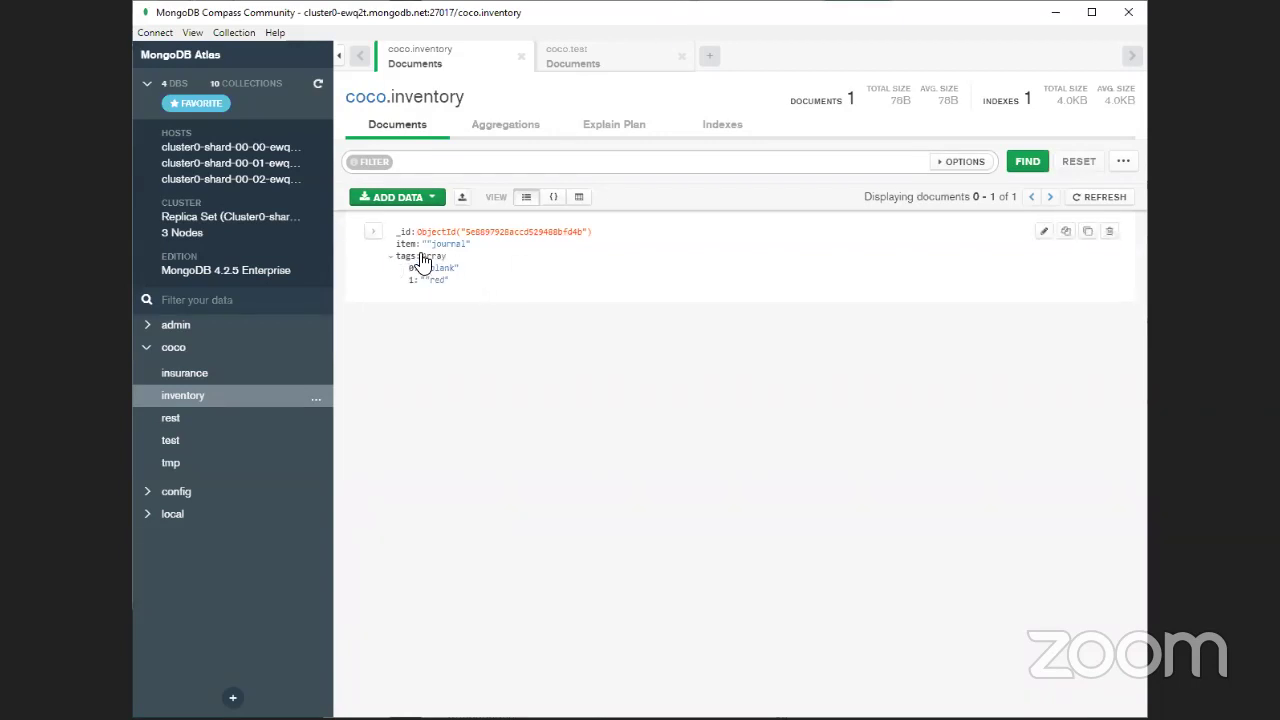
Begin a second field-by-field document for coco.inventory and set its item field to notebook, preceded by a quotation mark.
left_click(431, 198)
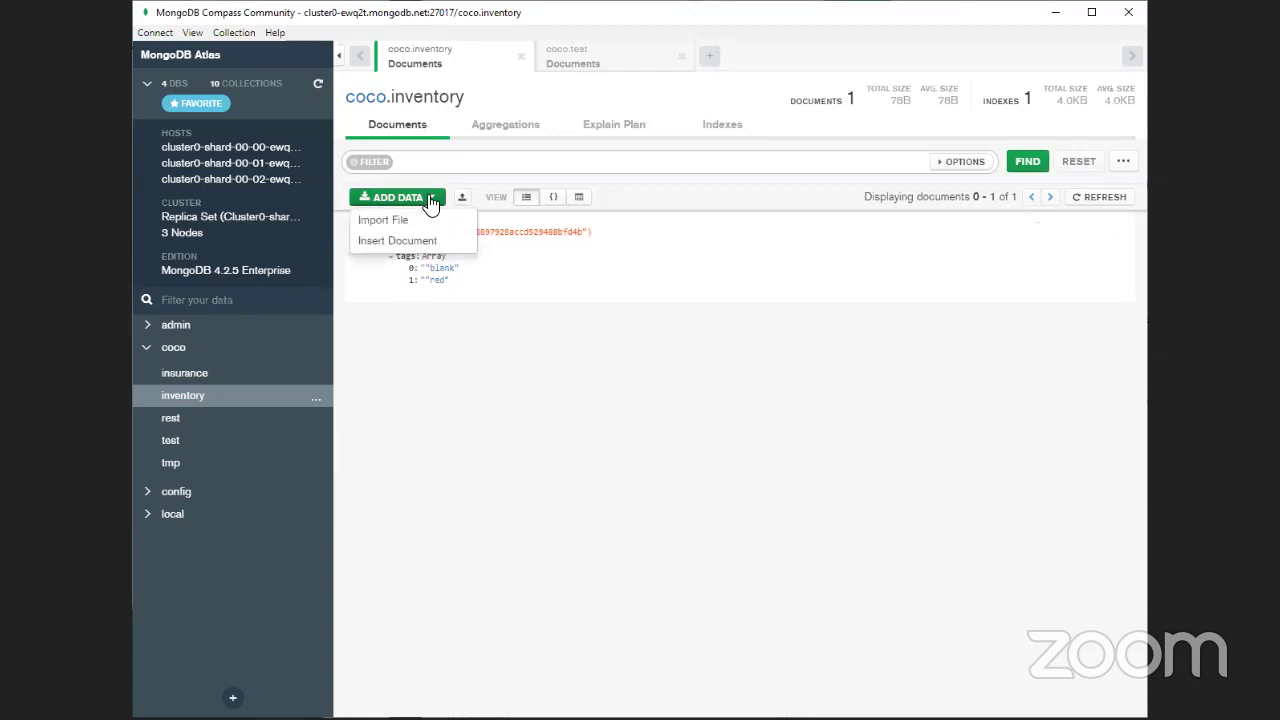
left_click(436, 245)
left_click(482, 132)
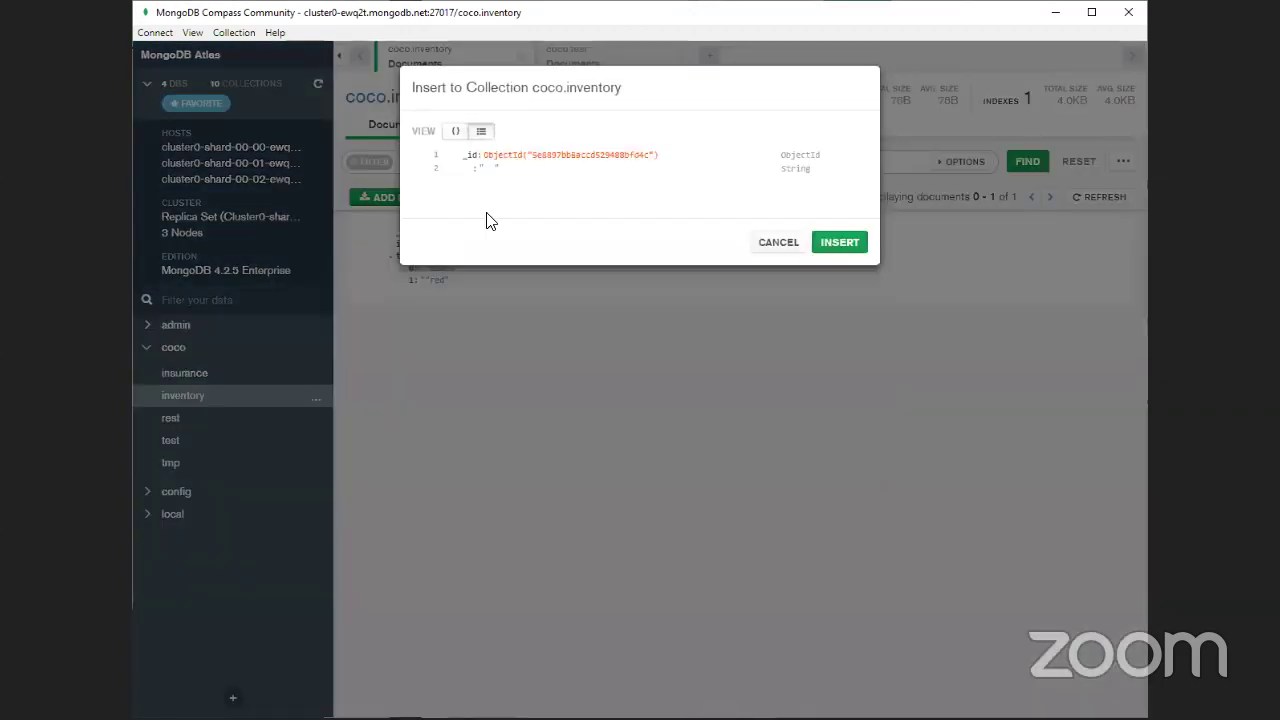
left_click(465, 174)
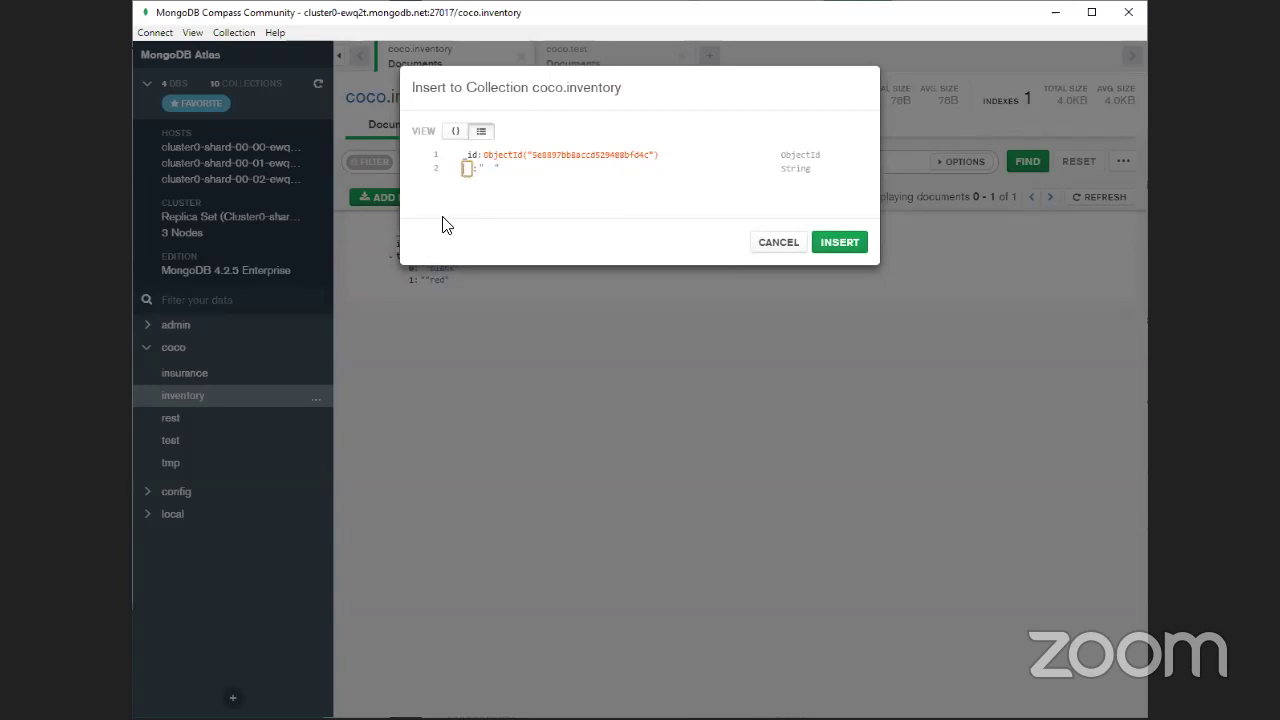
type("i")
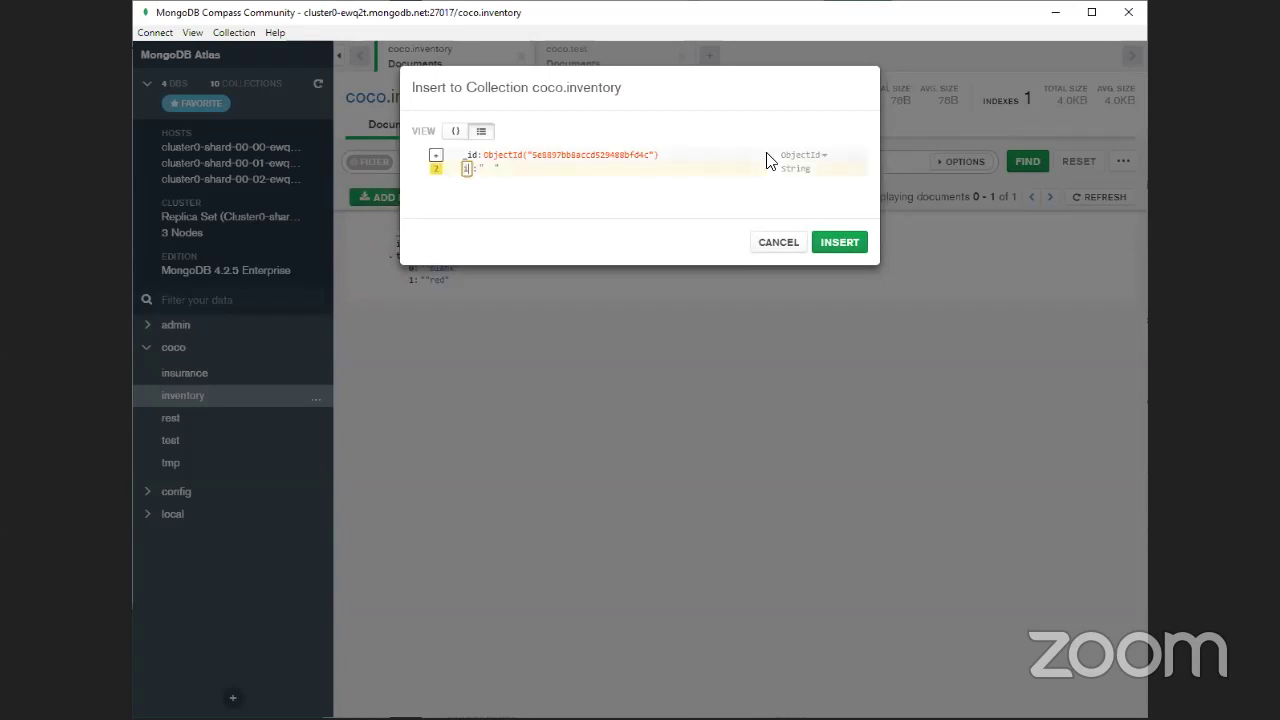
key("BackSpace")
key("BackSpace")
type("item")
key("Tab")
type("notebook")
key("Tab")
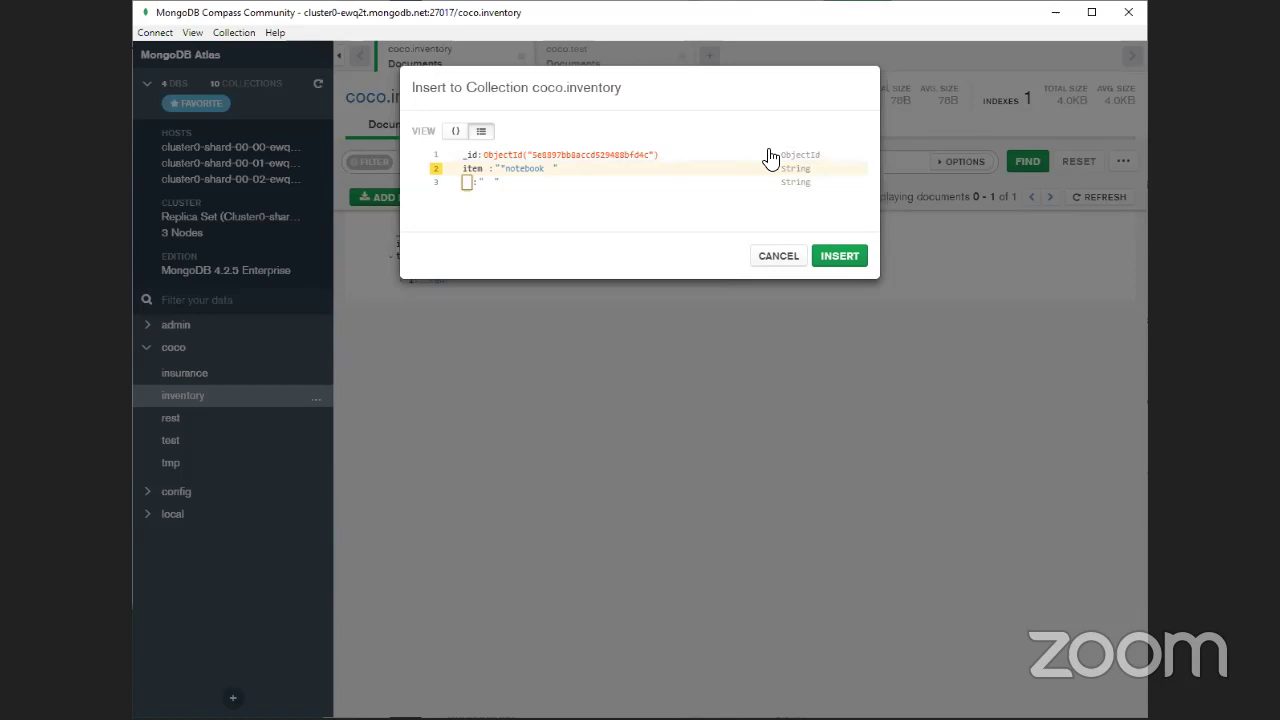
Insert the notebook document with a tags array of red, preceded by a quotation mark, and blank, and expand its tags.
left_click(803, 183)
left_click(804, 201)
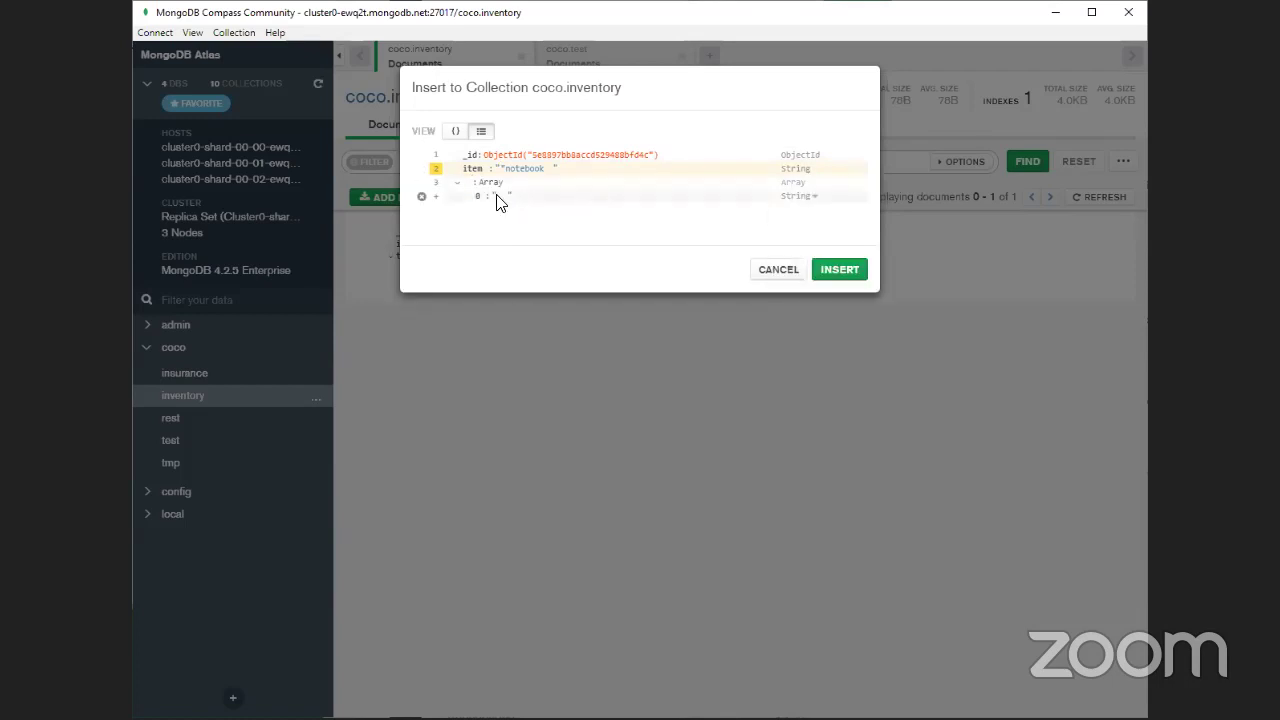
left_click(467, 183)
type("tags")
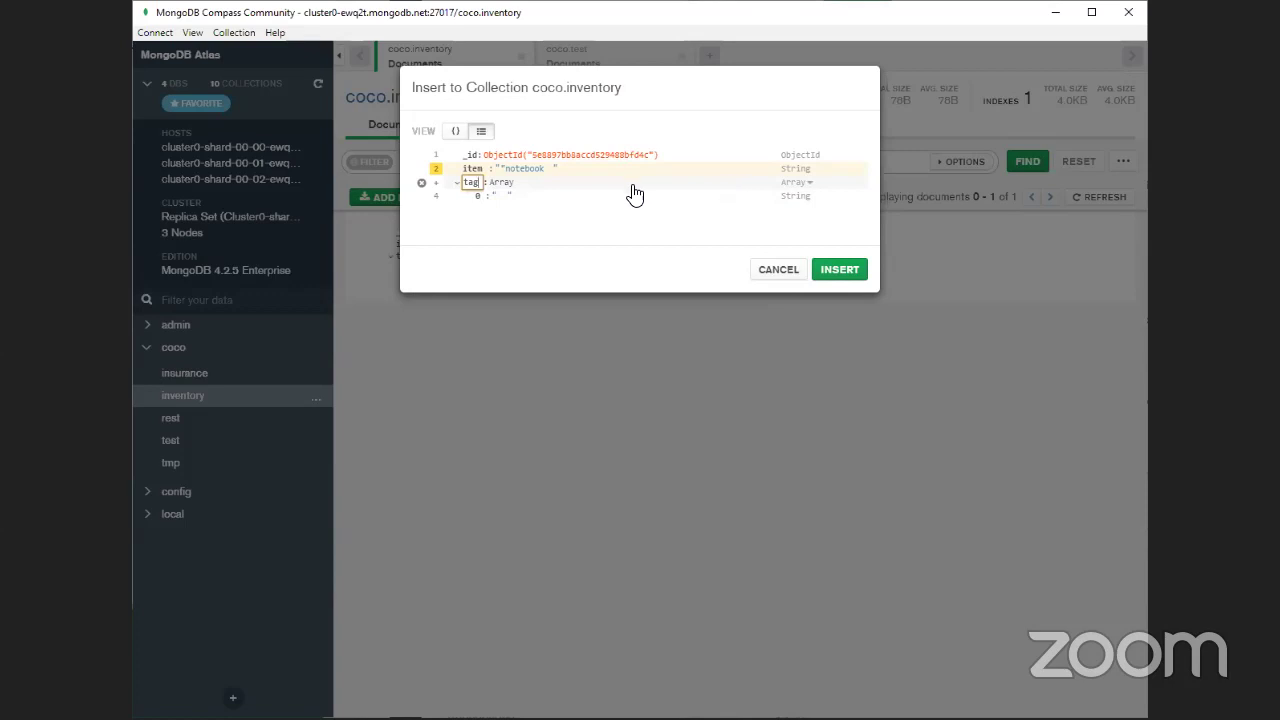
left_click(506, 196)
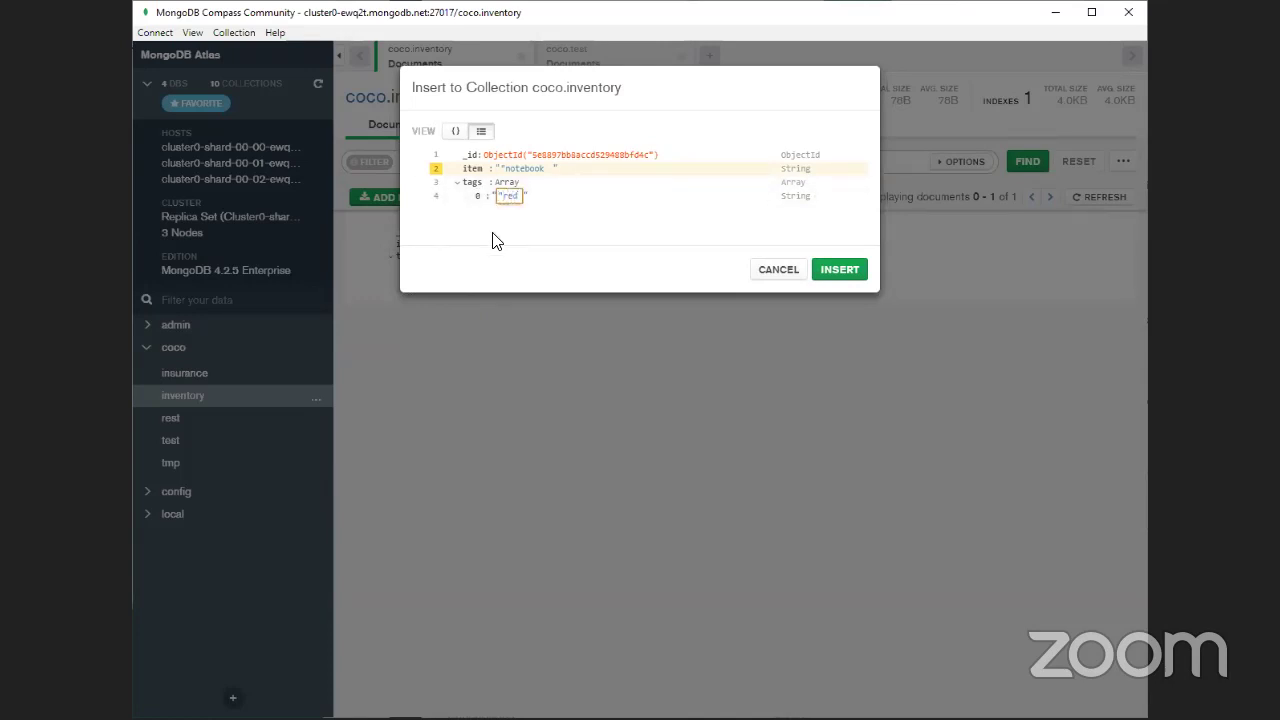
key("Tab")
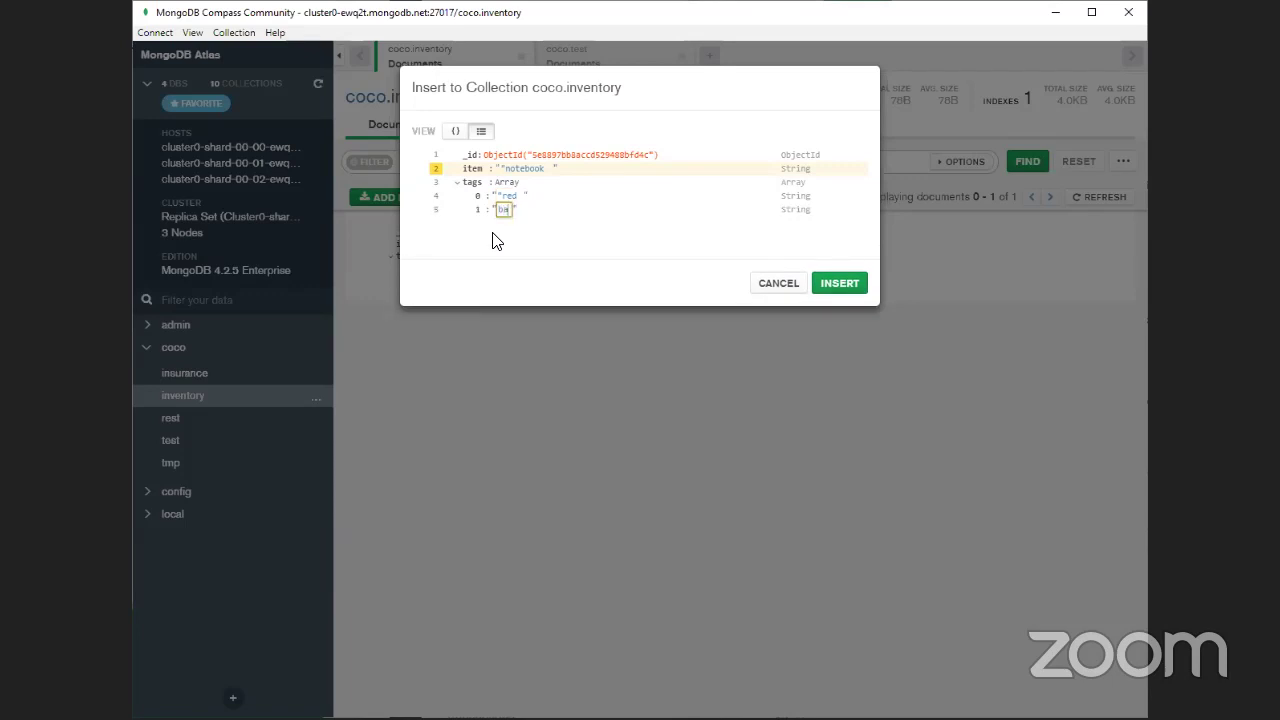
key("BackSpace")
key("BackSpace")
left_click(838, 288)
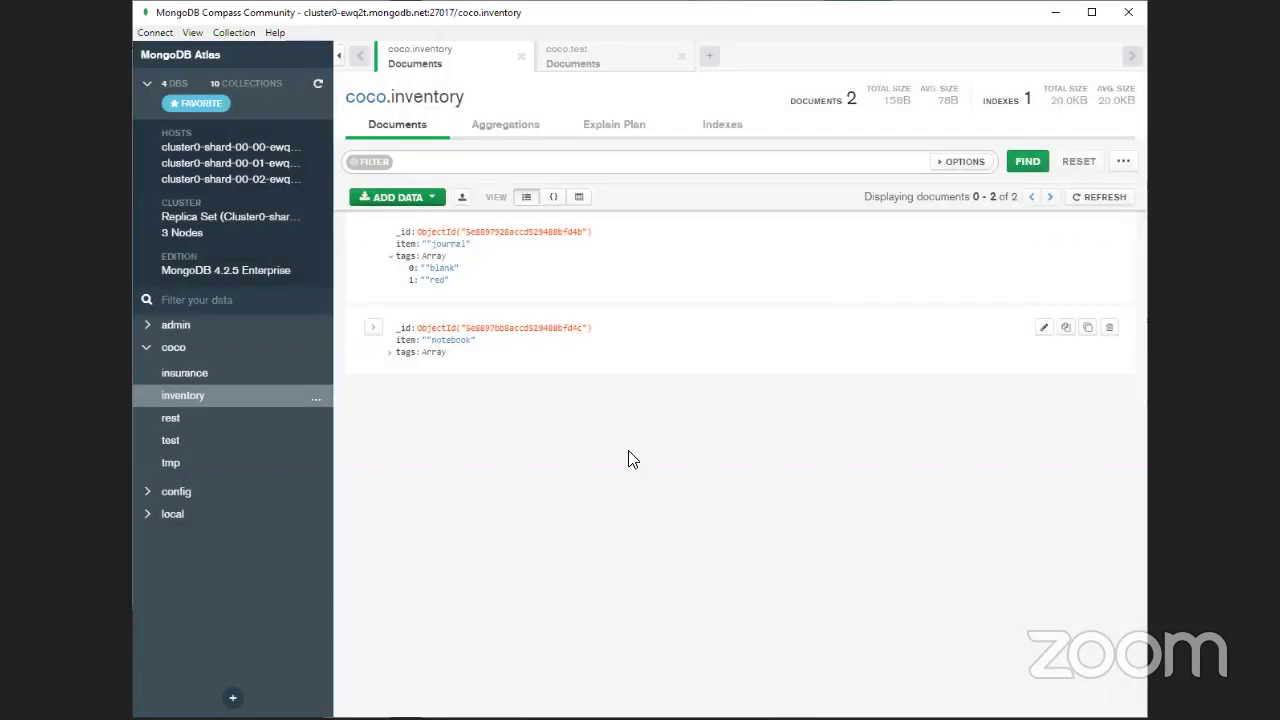
left_click(390, 354)
Begin a third field-by-field document for coco.inventory and set its item field to paper.
left_click(400, 198)
left_click(418, 242)
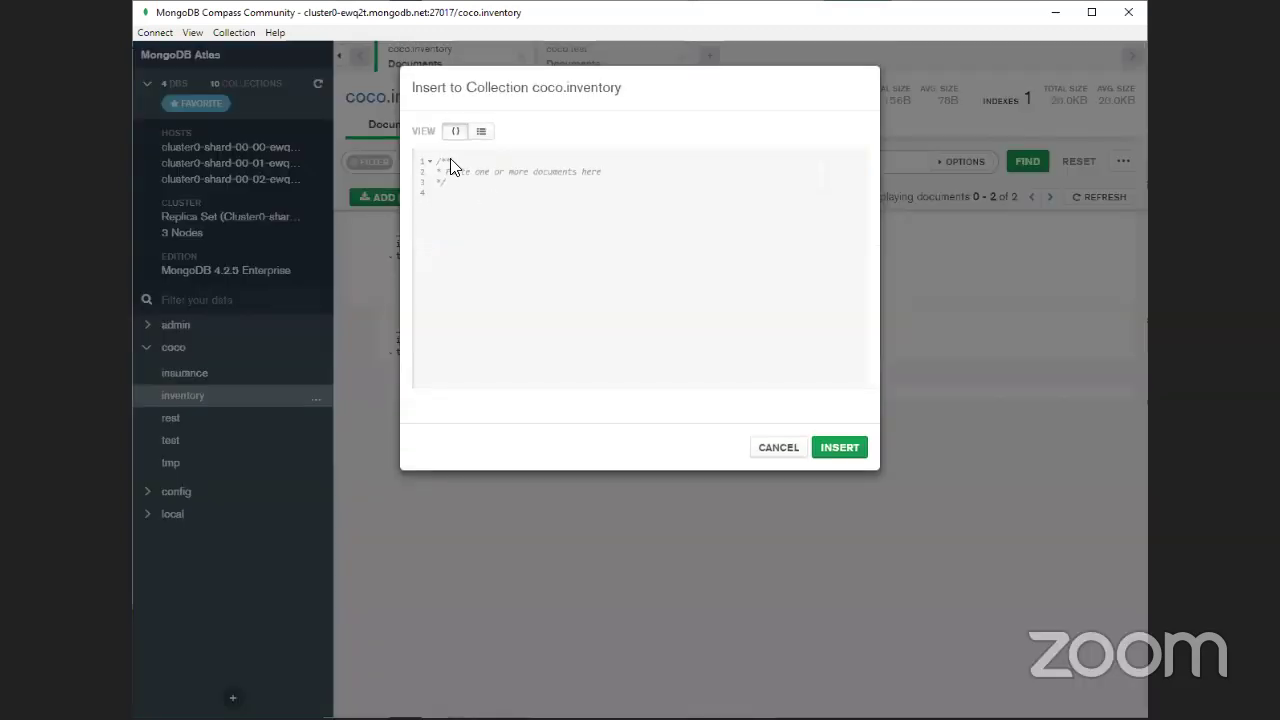
left_click(481, 132)
left_click(466, 168)
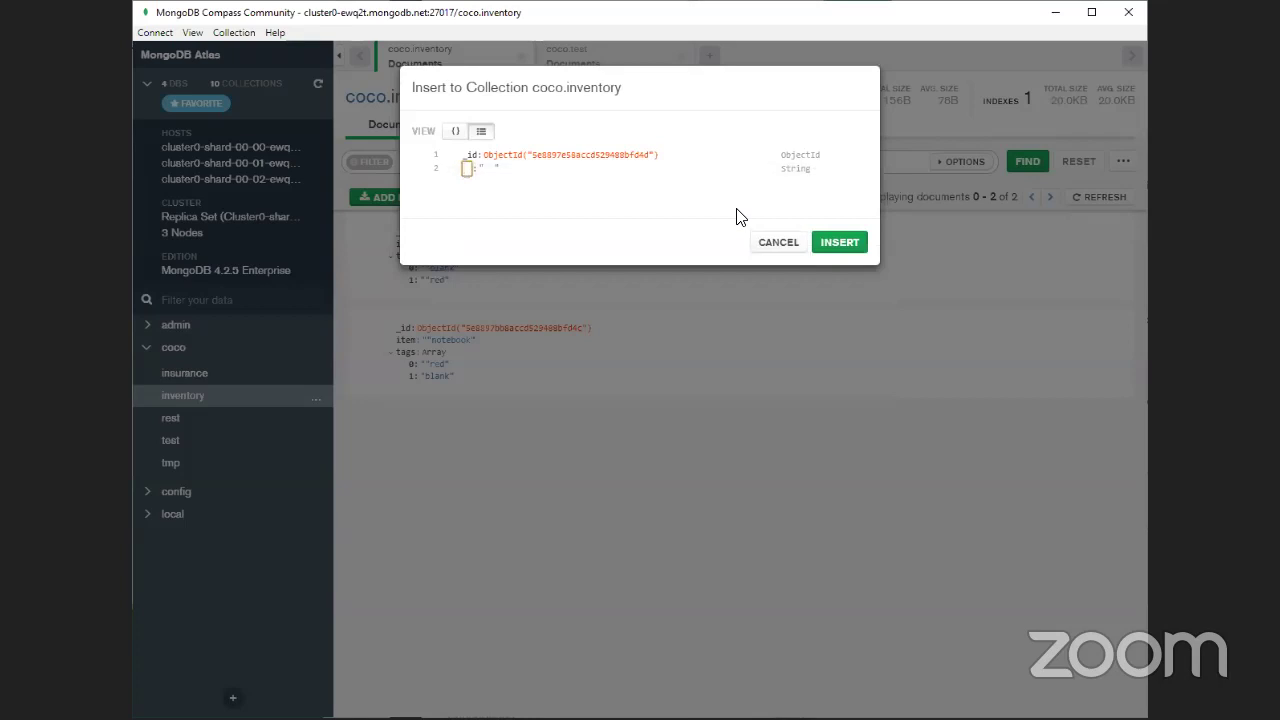
type("item")
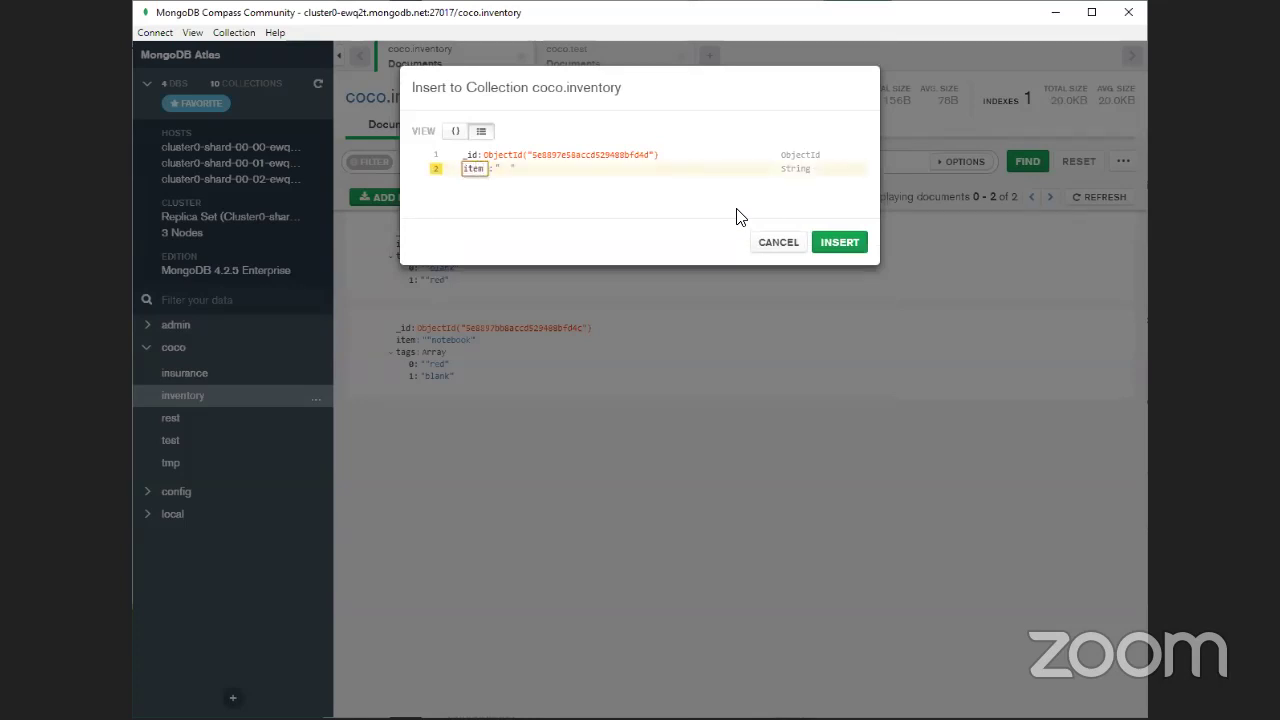
key("Tab")
type("paper")
key("Tab")
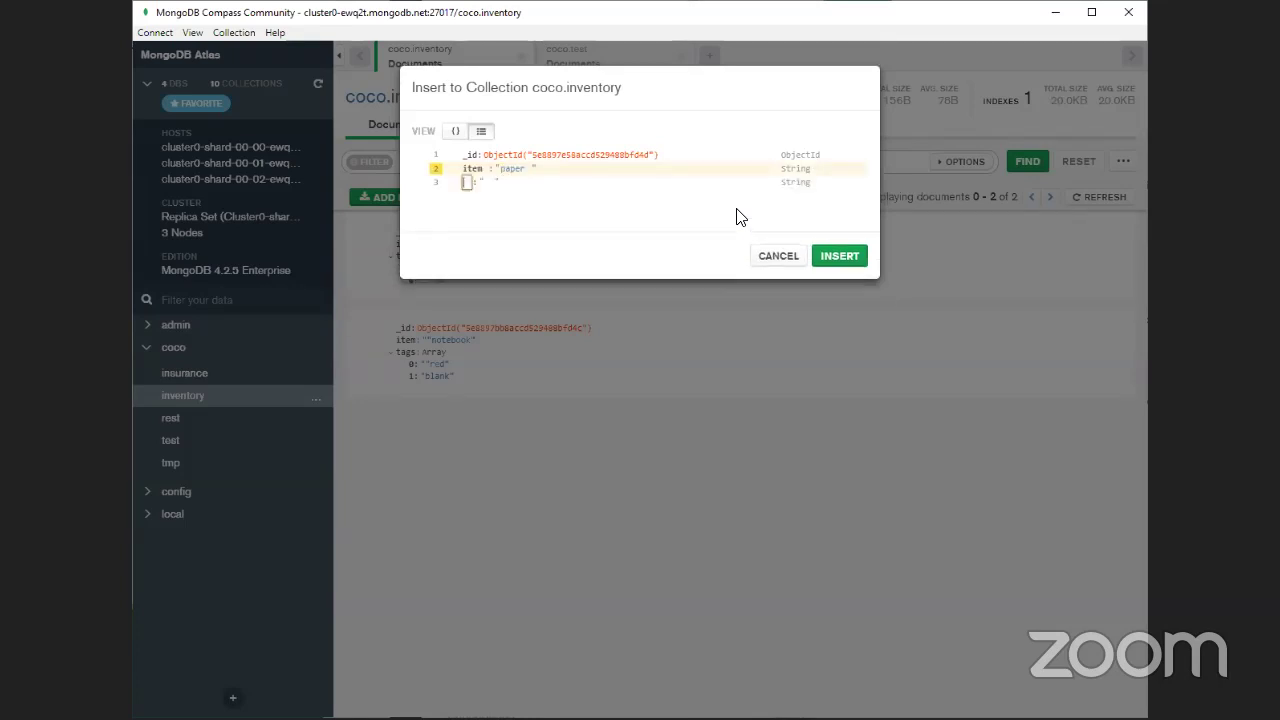
Add a tags array of red, blank and plain to the paper document and insert it.
type("tags")
left_click(800, 182)
left_click(806, 201)
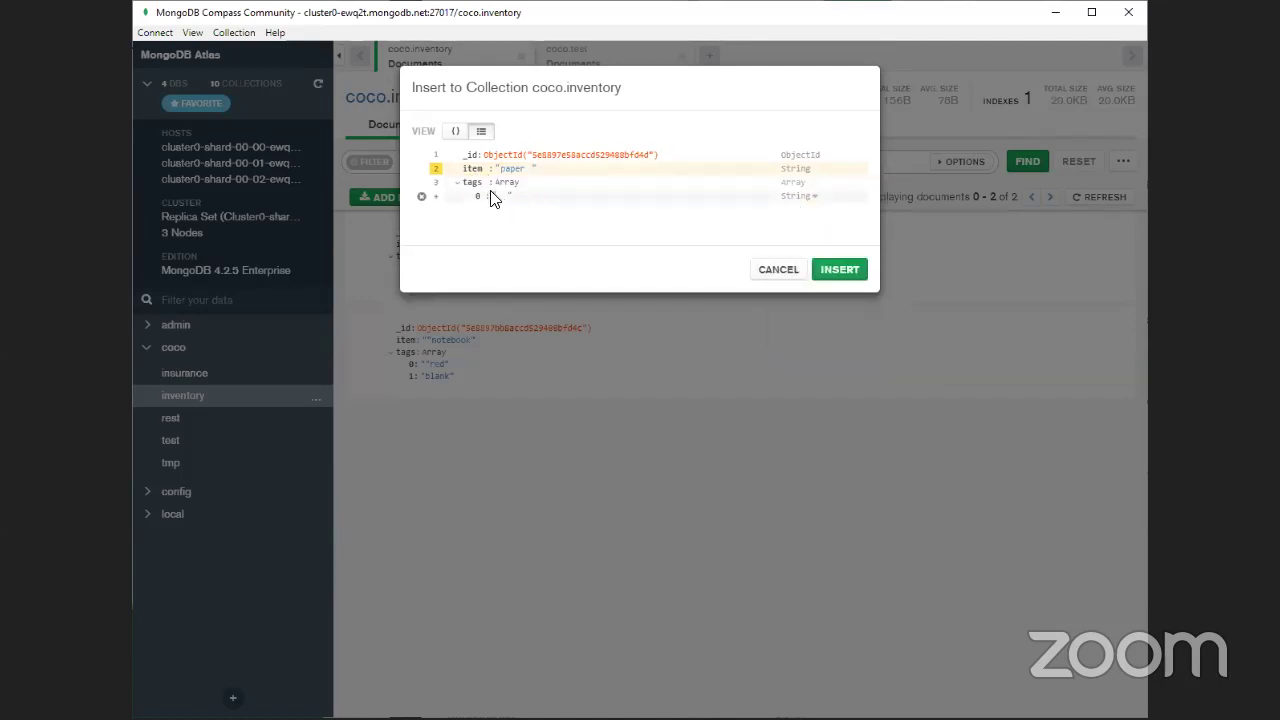
type("read")
key("Tab")
left_click(512, 196)
left_click_drag(515, 200, 534, 212)
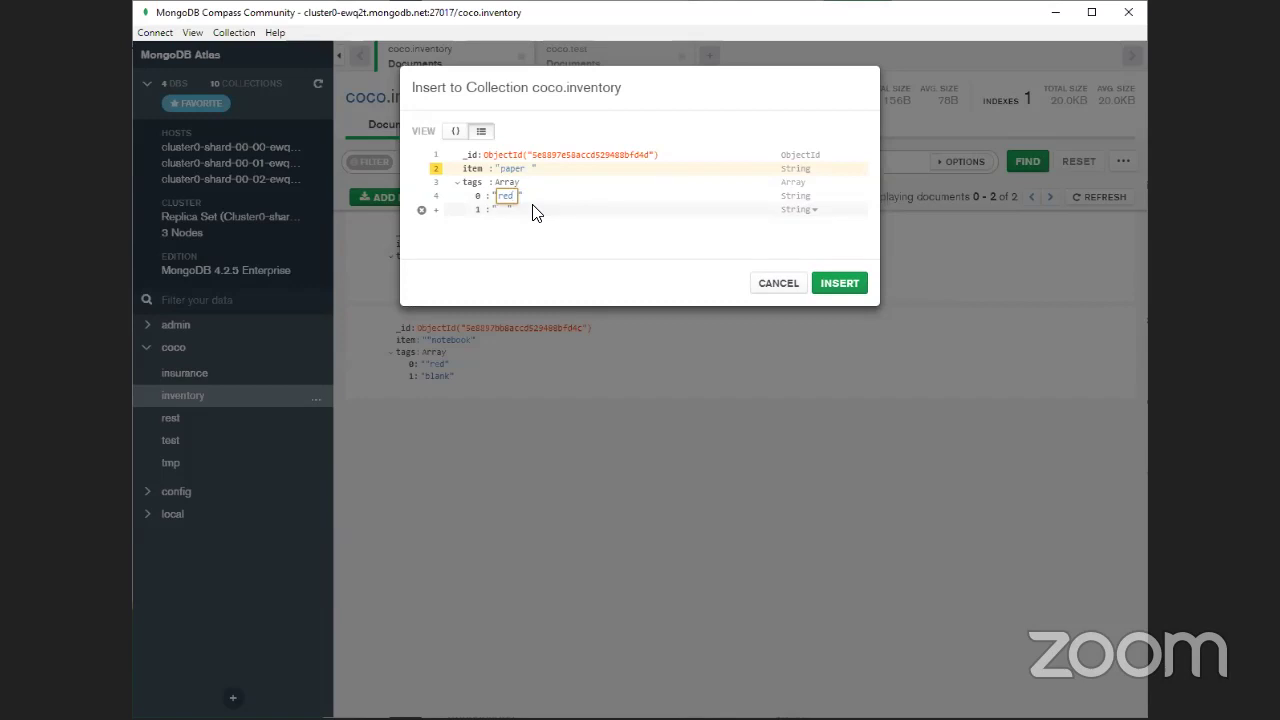
left_click(505, 210)
type("blank")
key("Tab")
type("plain")
left_click(838, 299)
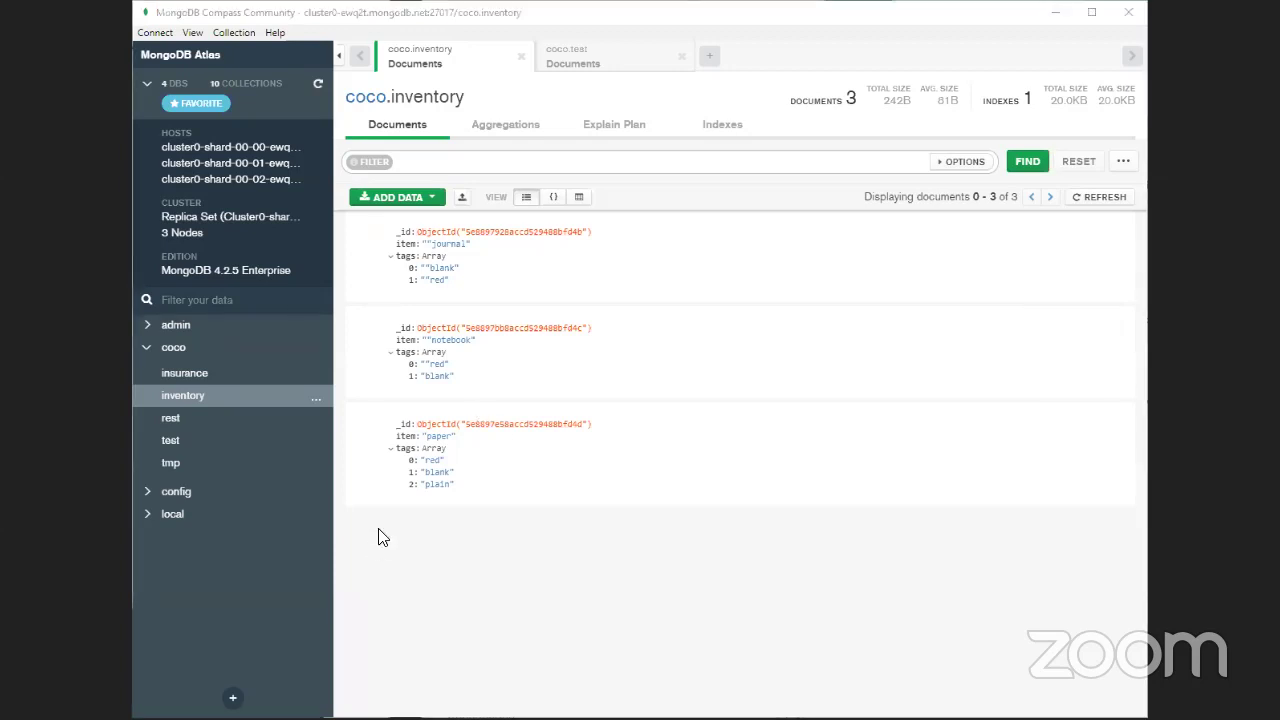
Consult the Read condition Array slide in Acrobat Reader and run the filter {tags: ["red", "blank"]} on coco.inventory in Compass.
key("alt+Tab")
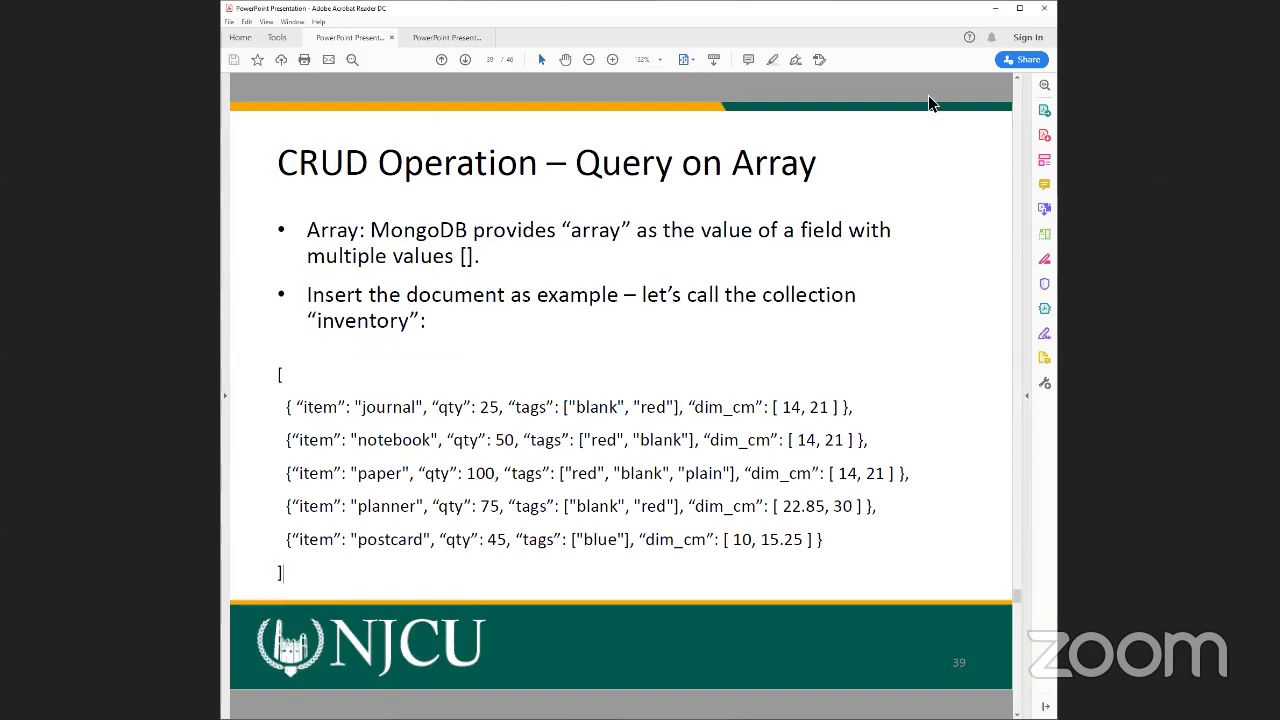
scroll(866, 465, "down", 1)
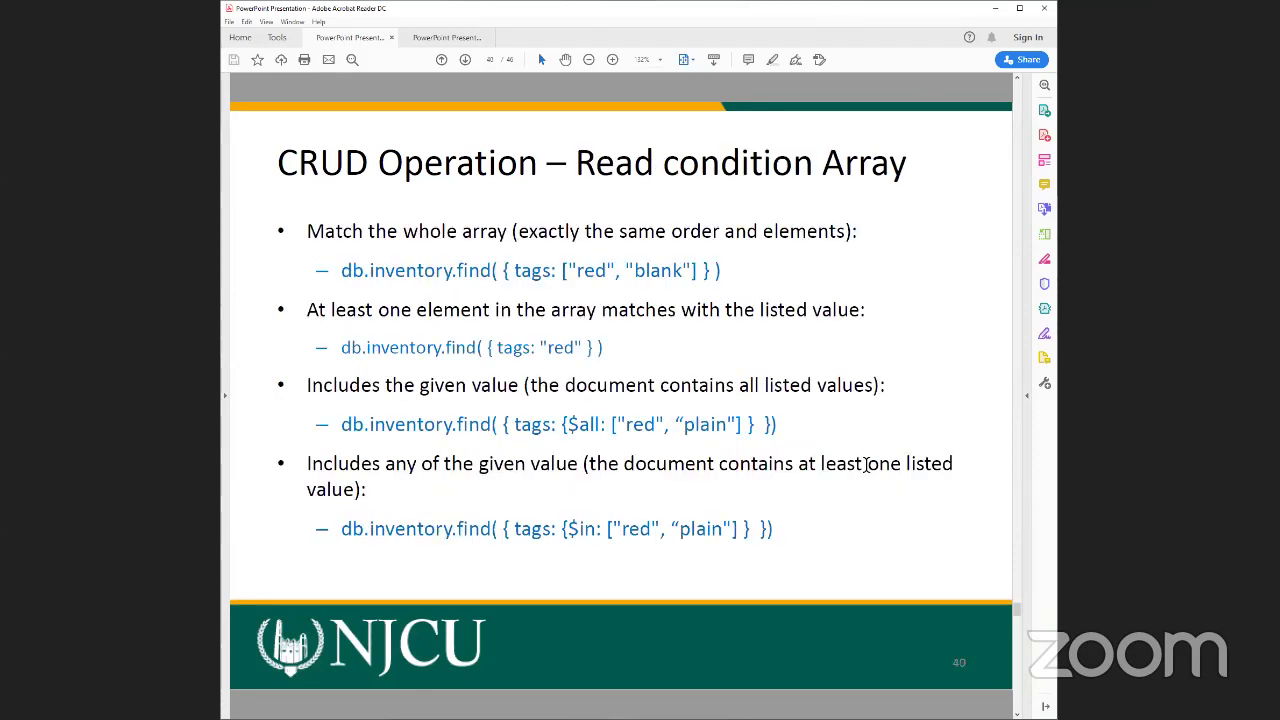
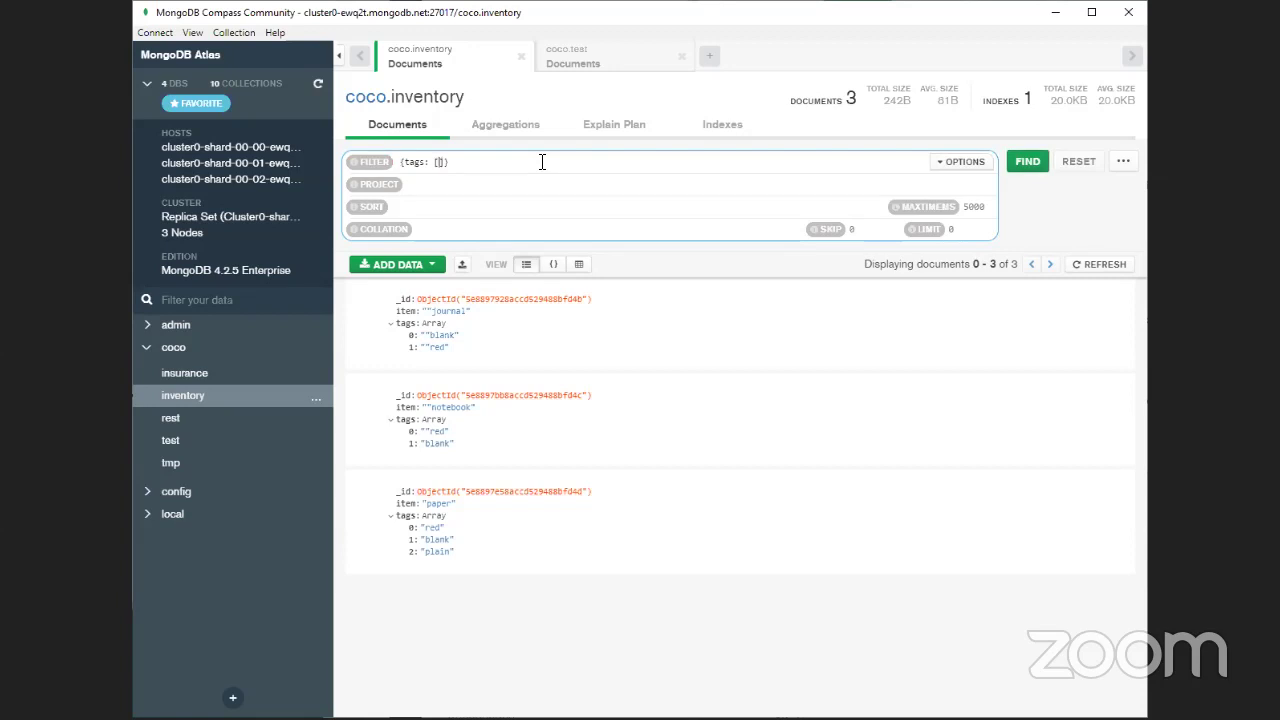
type("ed\", \"blank")
left_click(1025, 163)
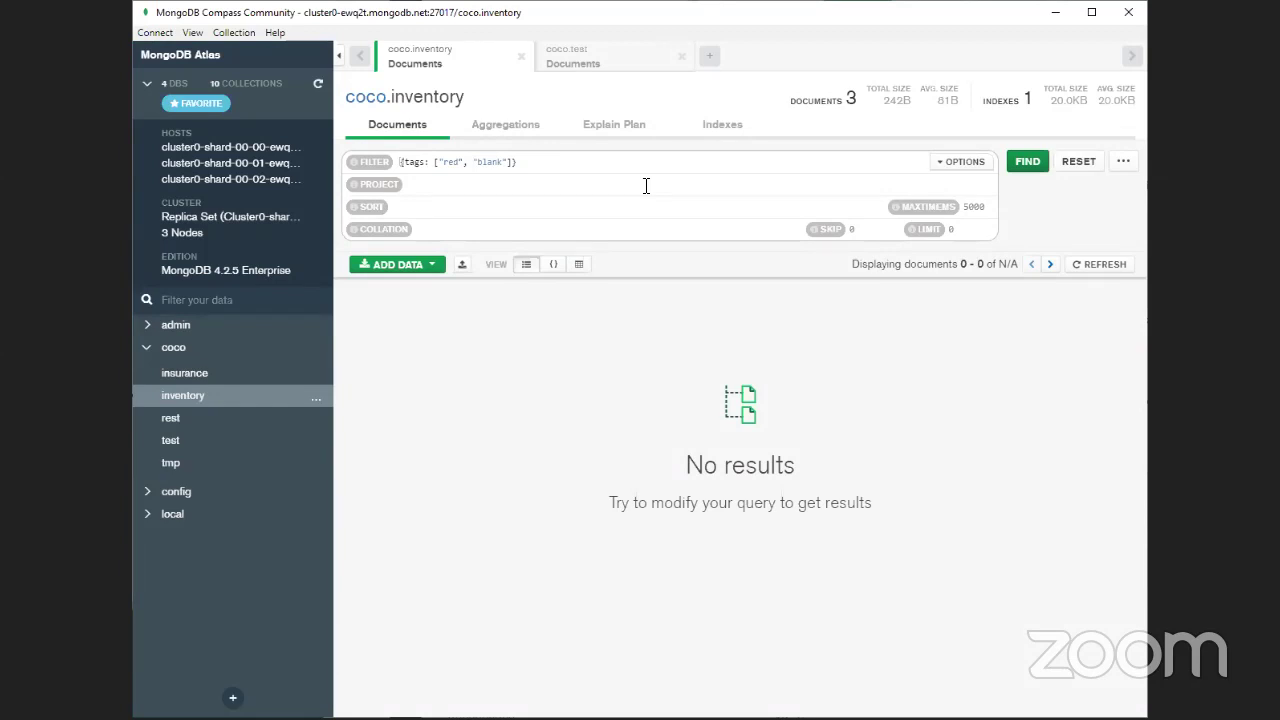
Clear the filter and remove the stray leading quotation mark from the notebook document's red tag.
left_click(1076, 162)
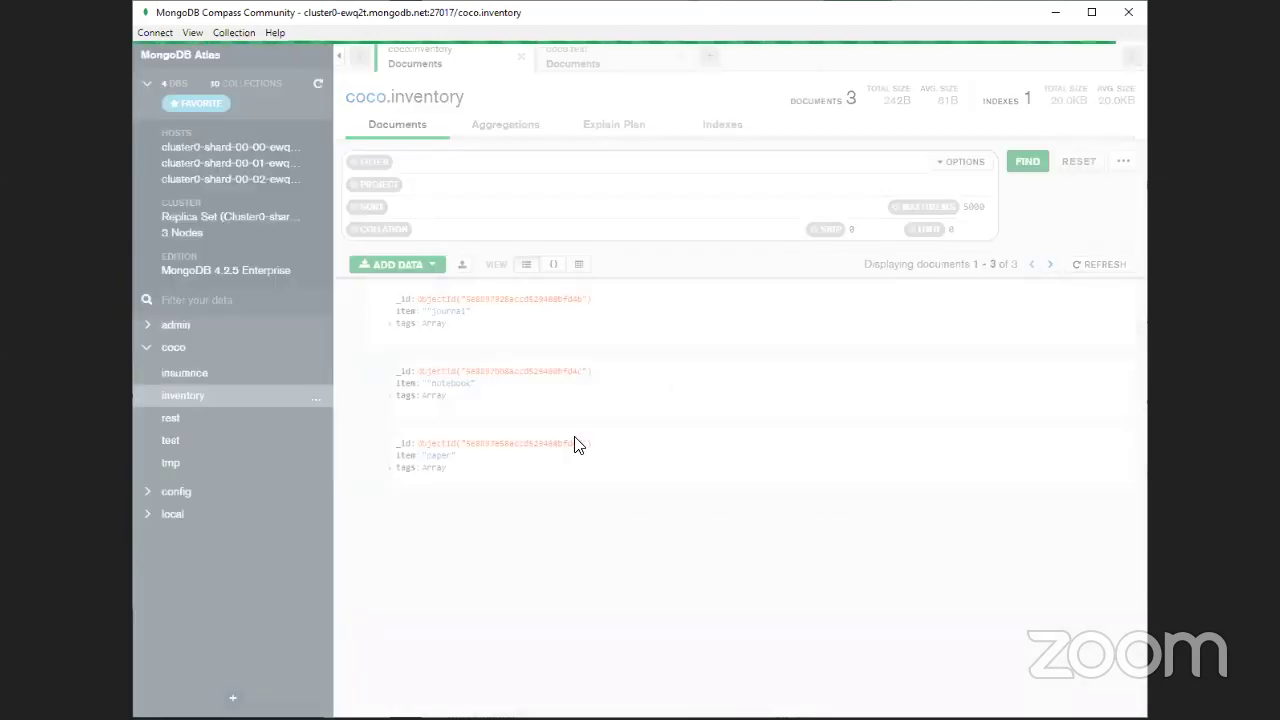
left_click(390, 323)
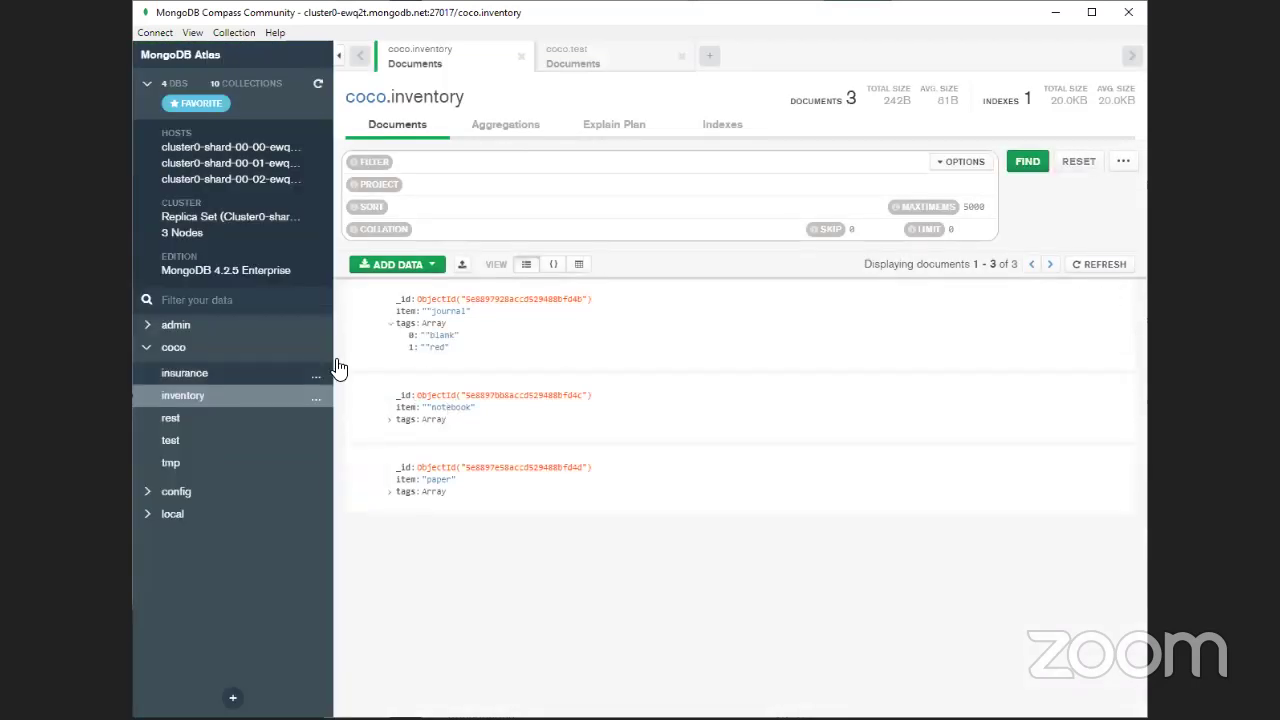
left_click(390, 421)
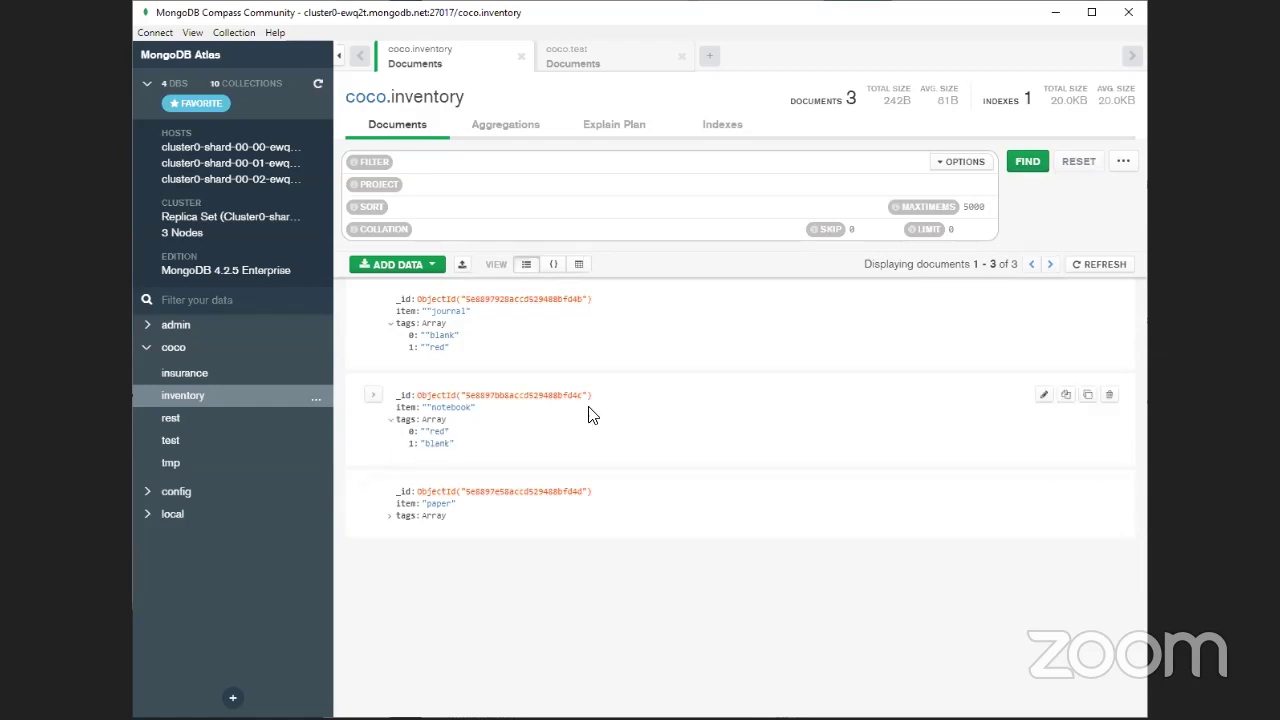
left_click(1043, 395)
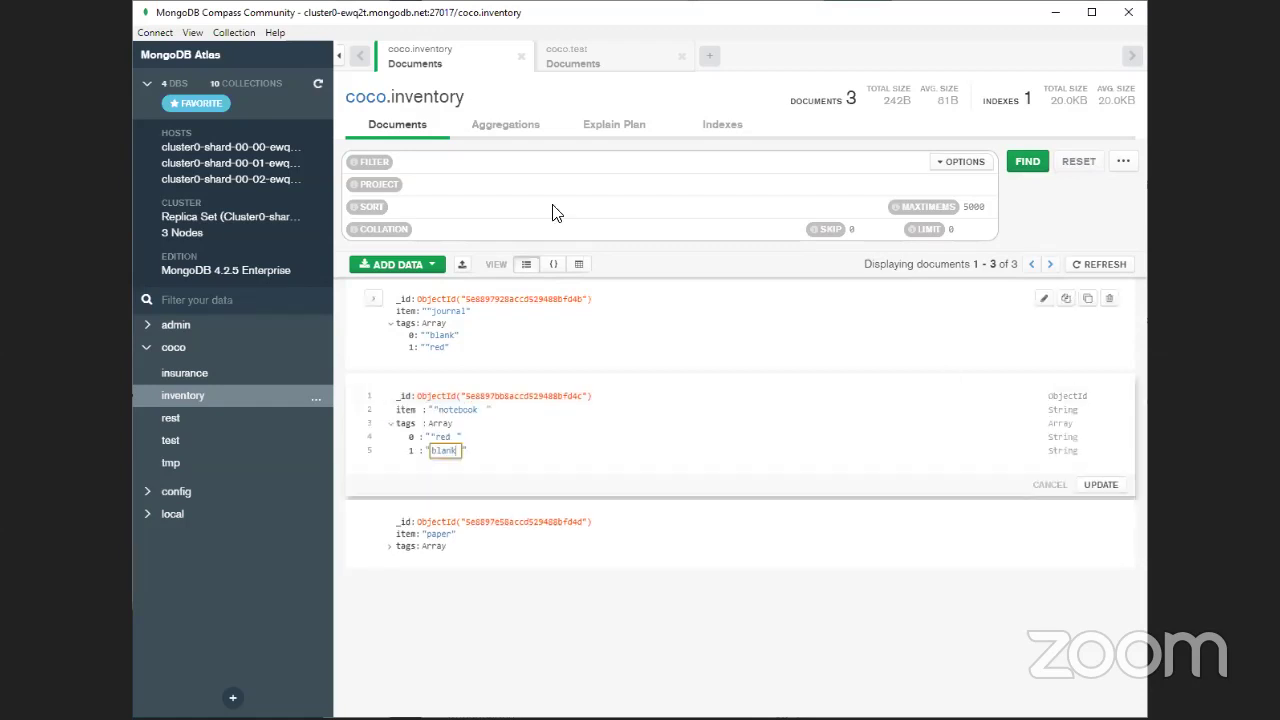
left_click(438, 437)
key("BackSpace")
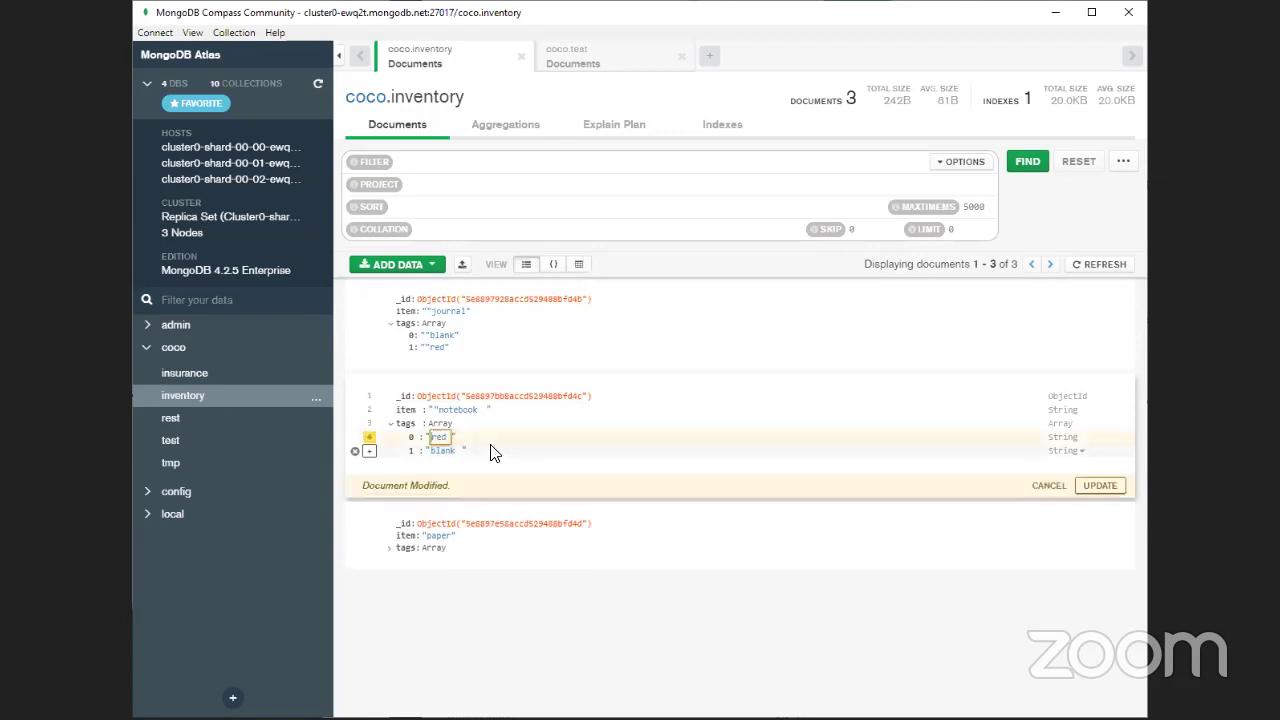
left_click(1099, 486)
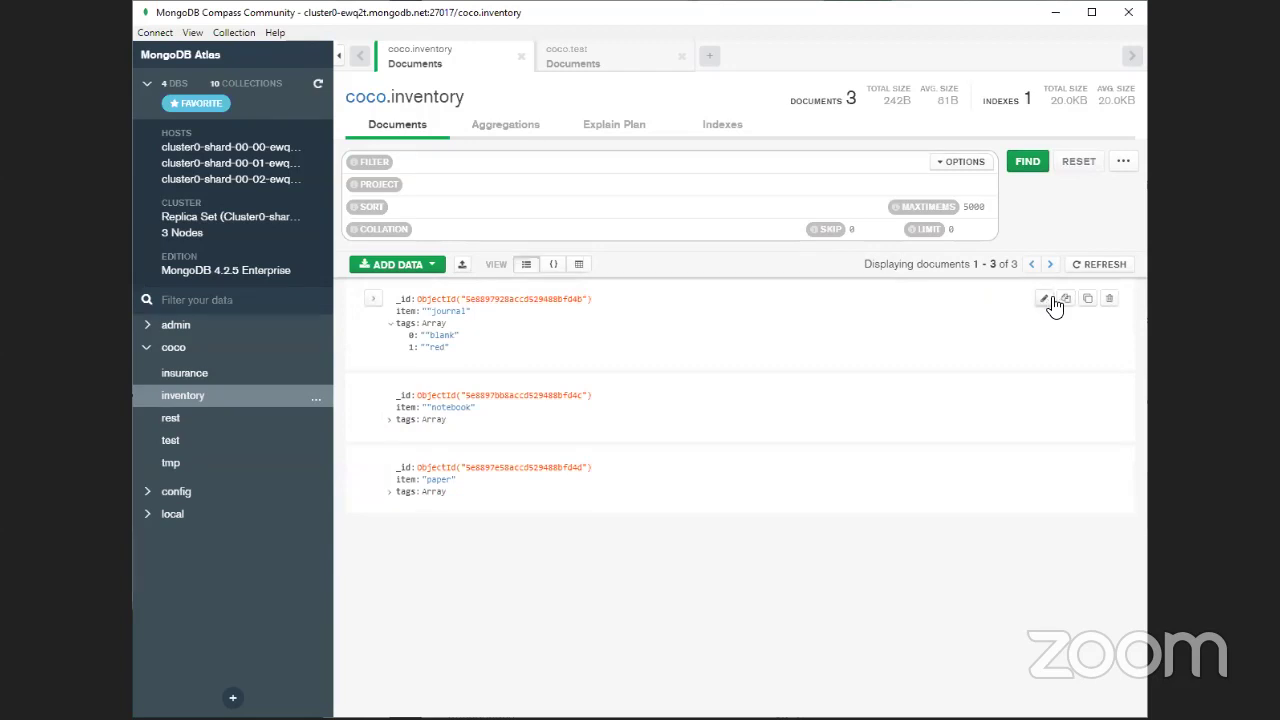
Remove the stray leading quotation mark from the journal document's blank tag and expand the tags of all three documents.
left_click(1043, 298)
left_click(442, 354)
left_click(440, 342)
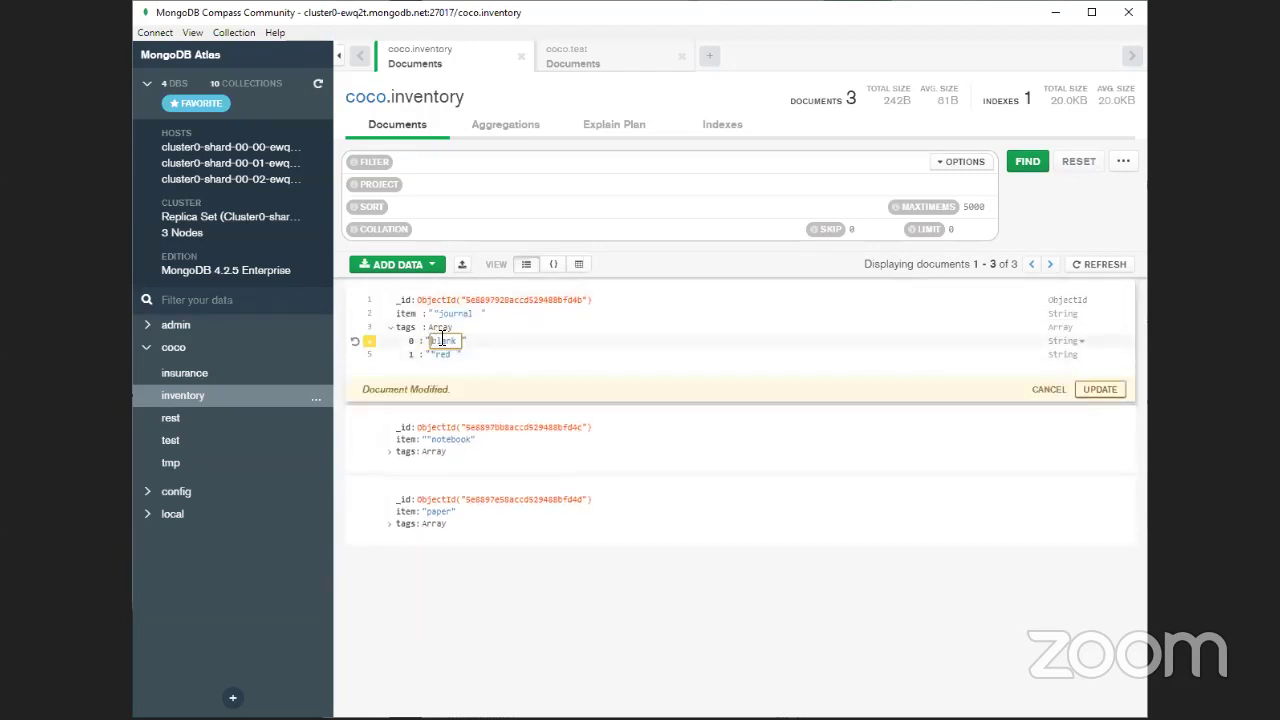
left_click(1100, 389)
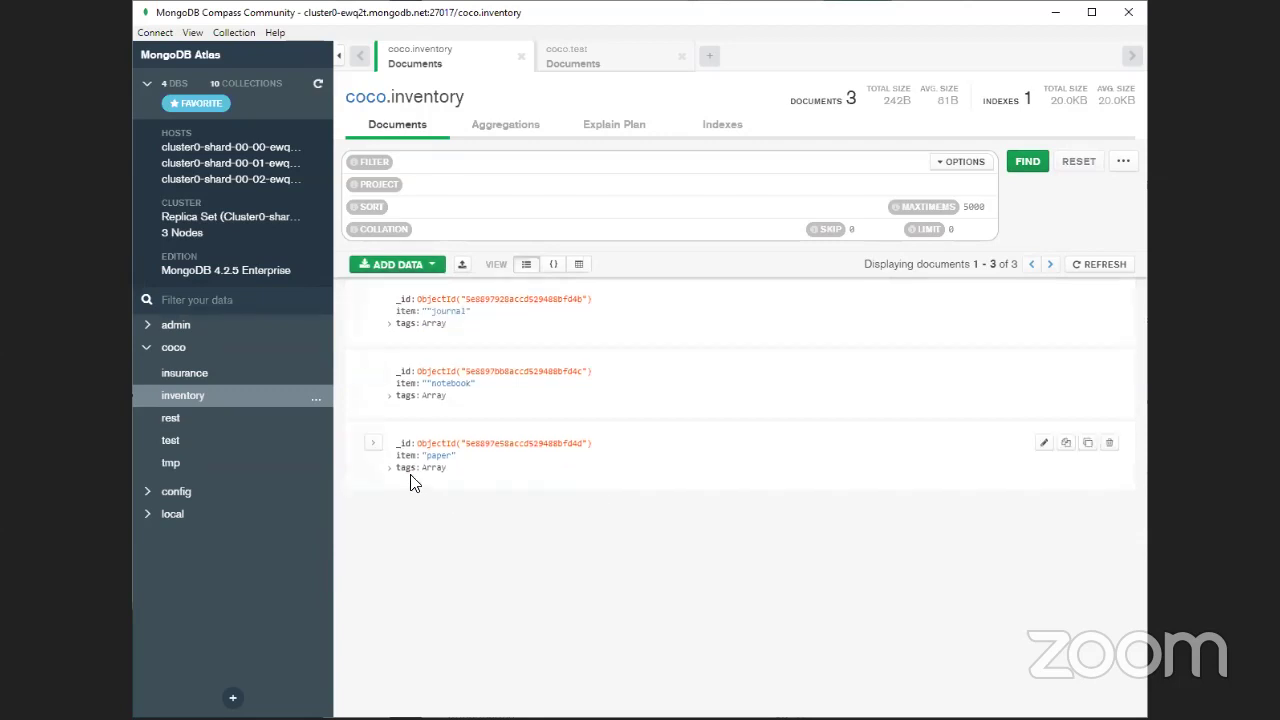
left_click(390, 467)
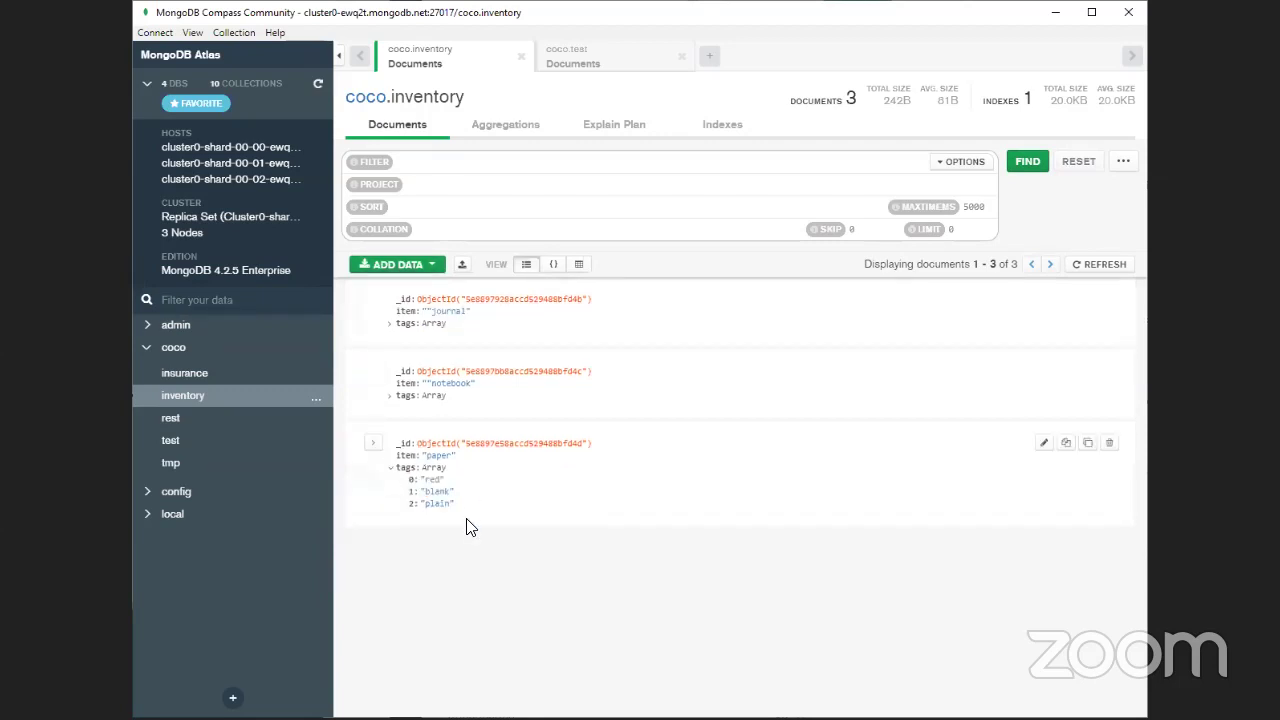
left_click(390, 395)
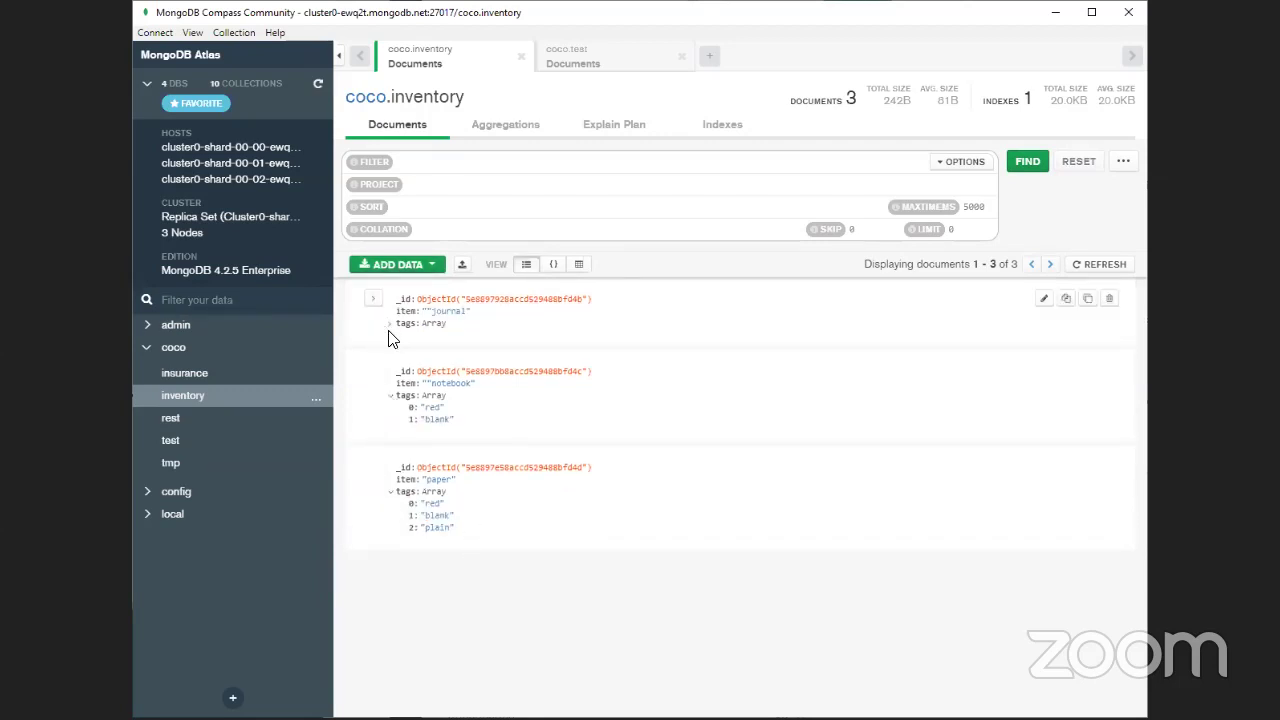
left_click(390, 324)
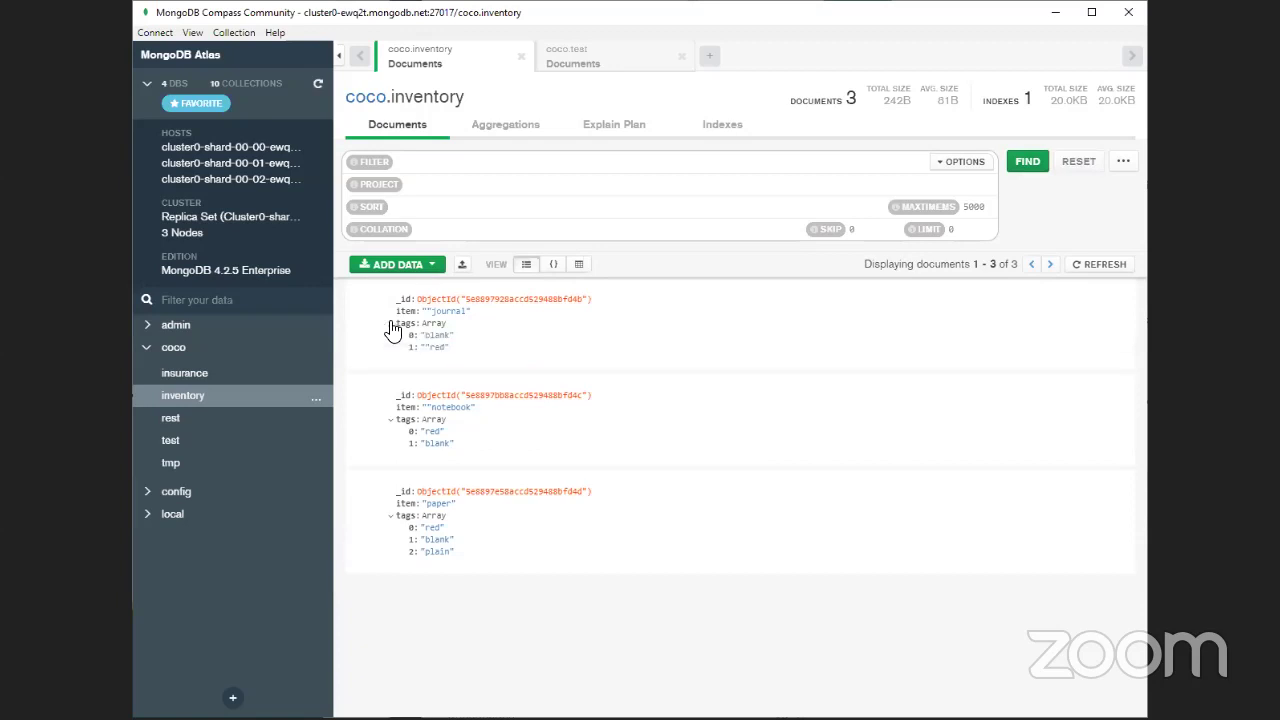
Remove the stray leading quotation mark from the journal document's red tag and expand its tags again.
left_click(1046, 299)
left_click(444, 354)
key("BackSpace")
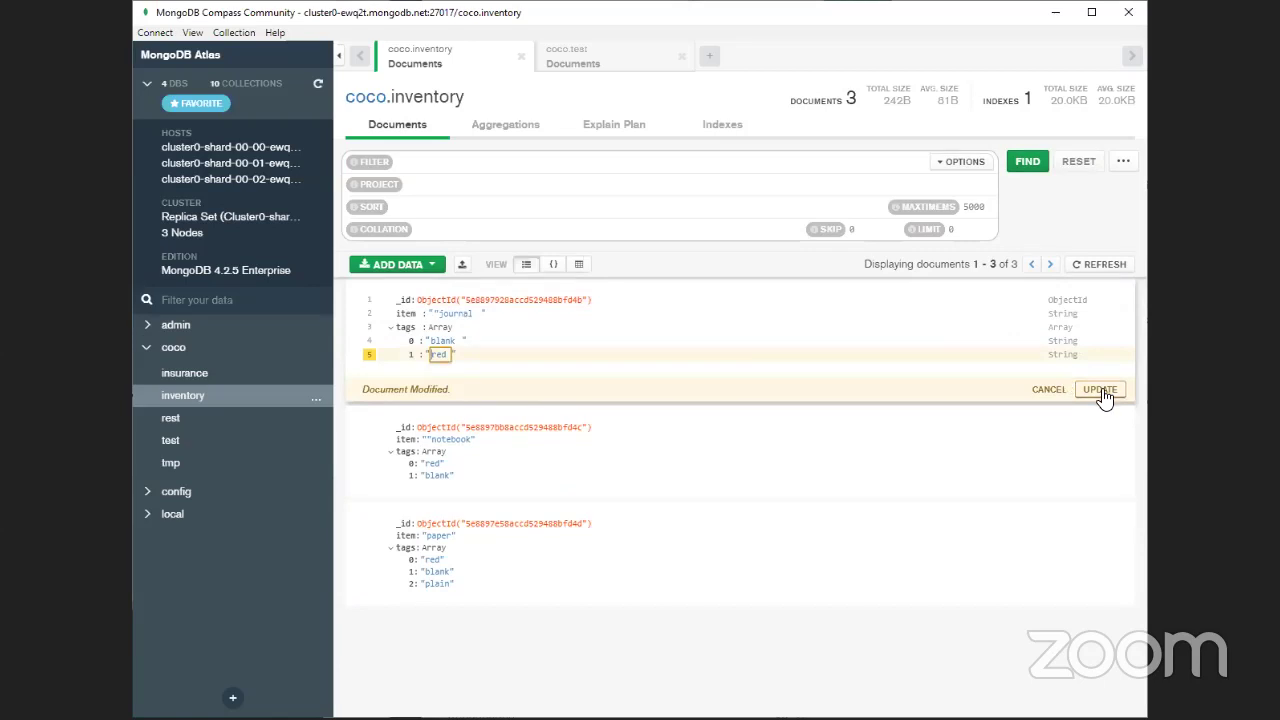
left_click(1100, 390)
left_click(390, 324)
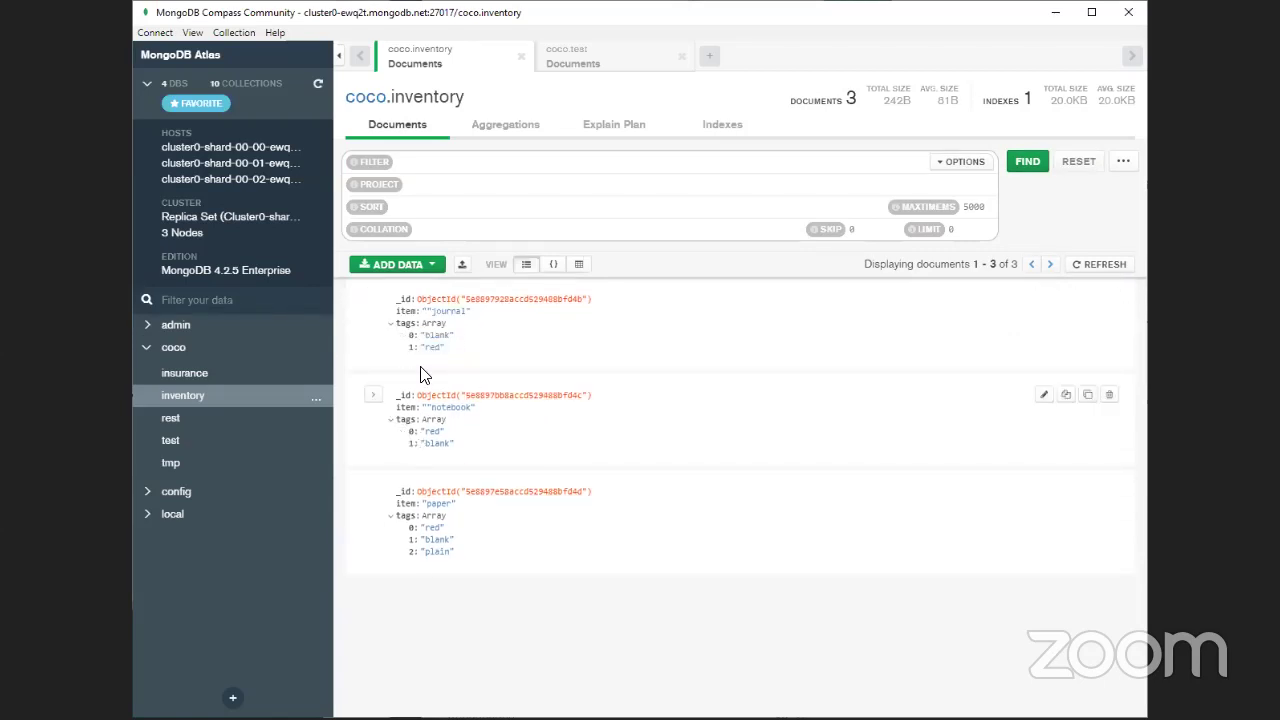
Query coco.inventory with the filter {tags: ["red", "blank"]} and expand the matching document's tags.
left_click(450, 166)
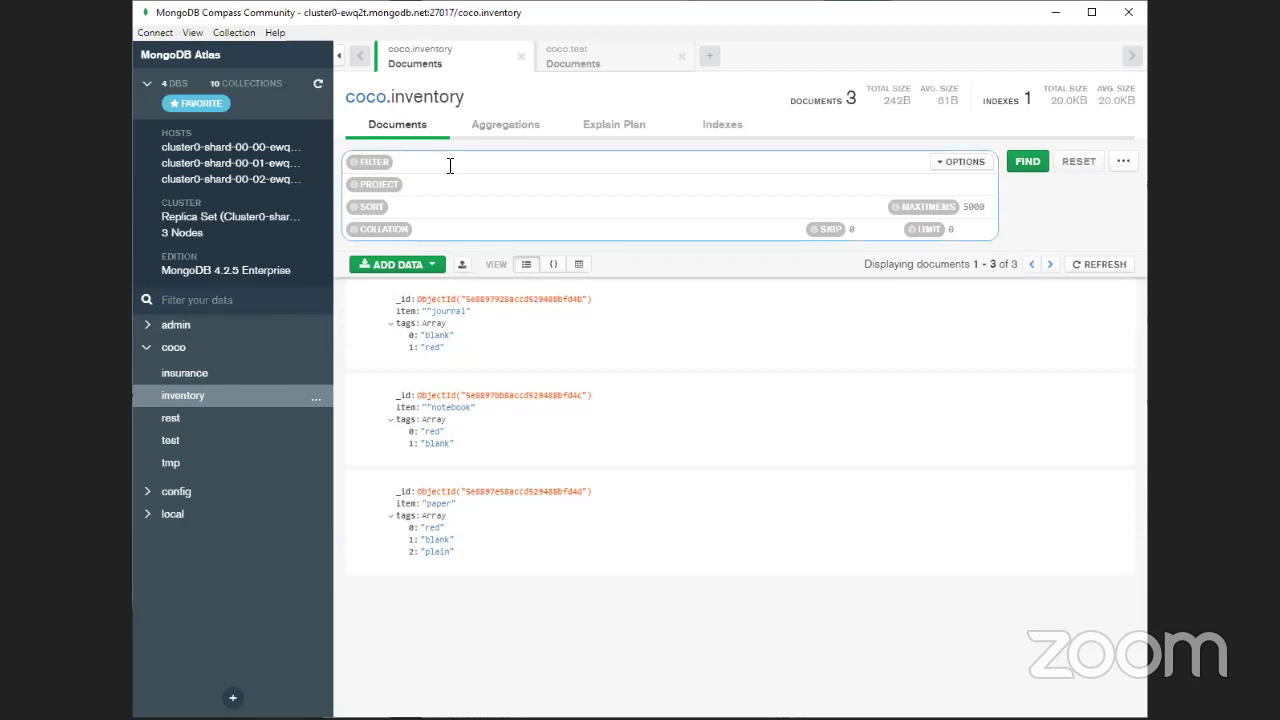
type("{tags: [\"red\", \"blank")
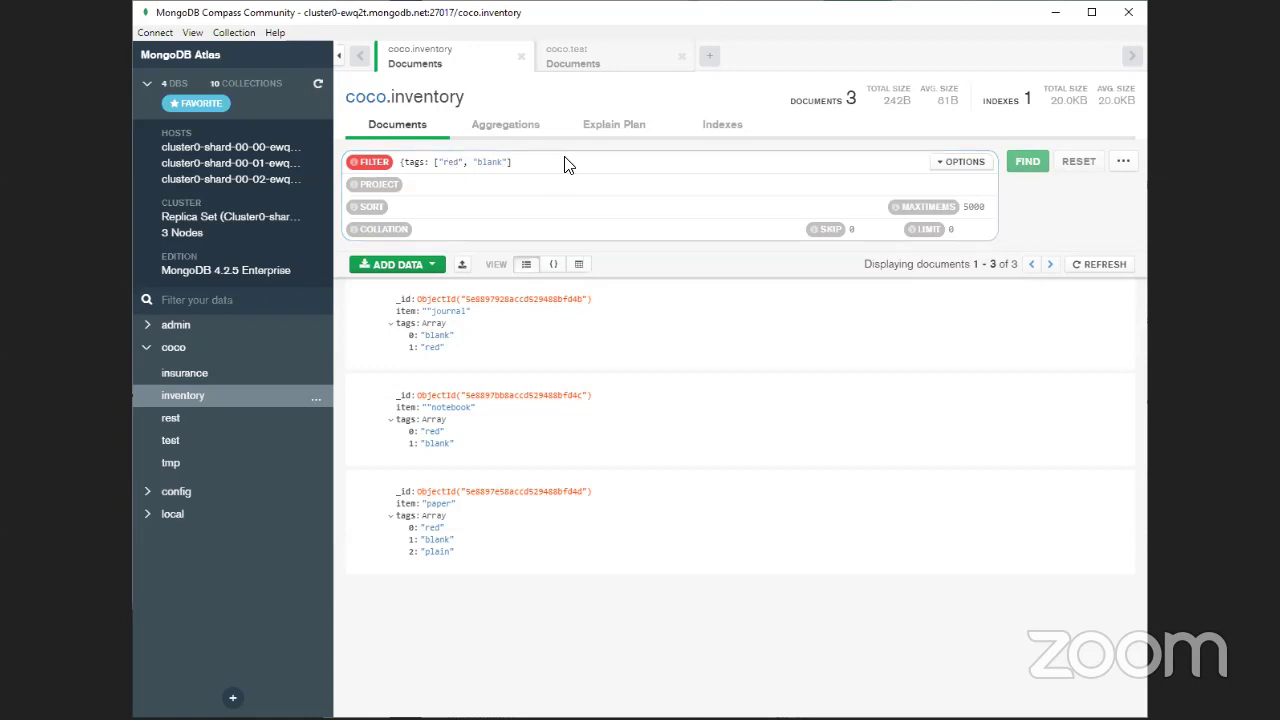
left_click(570, 158)
type("}")
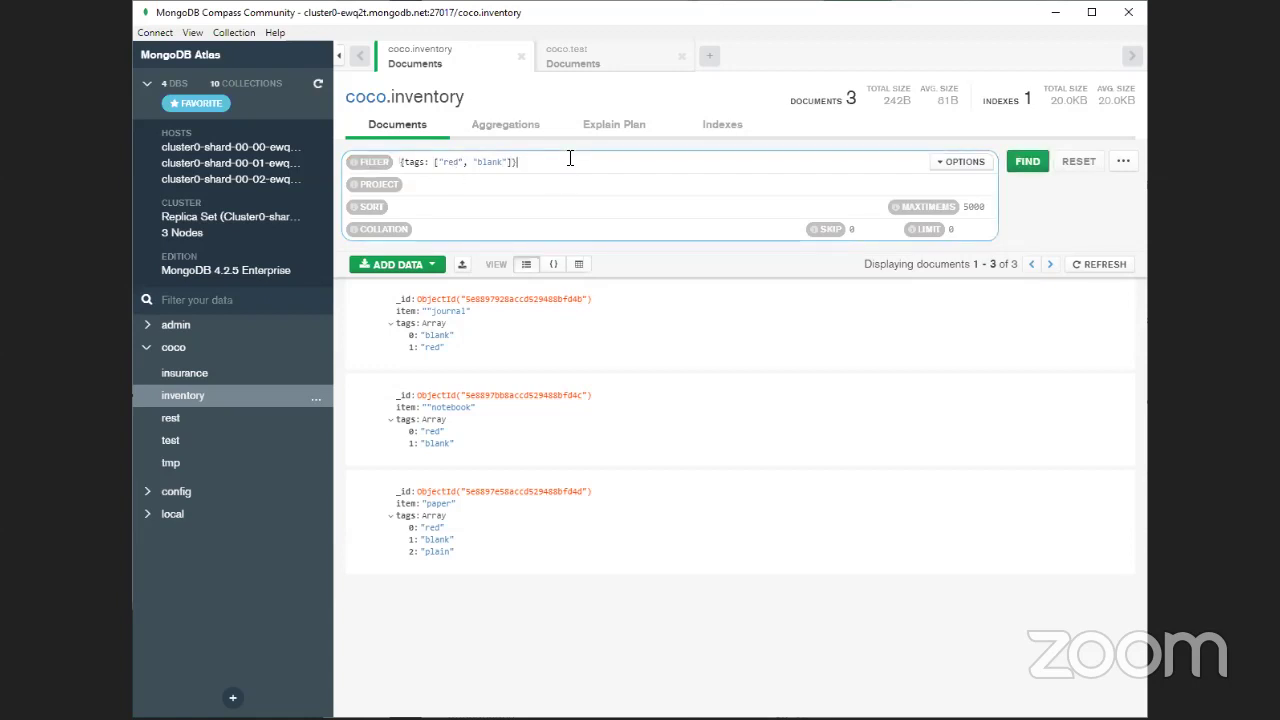
left_click(1028, 161)
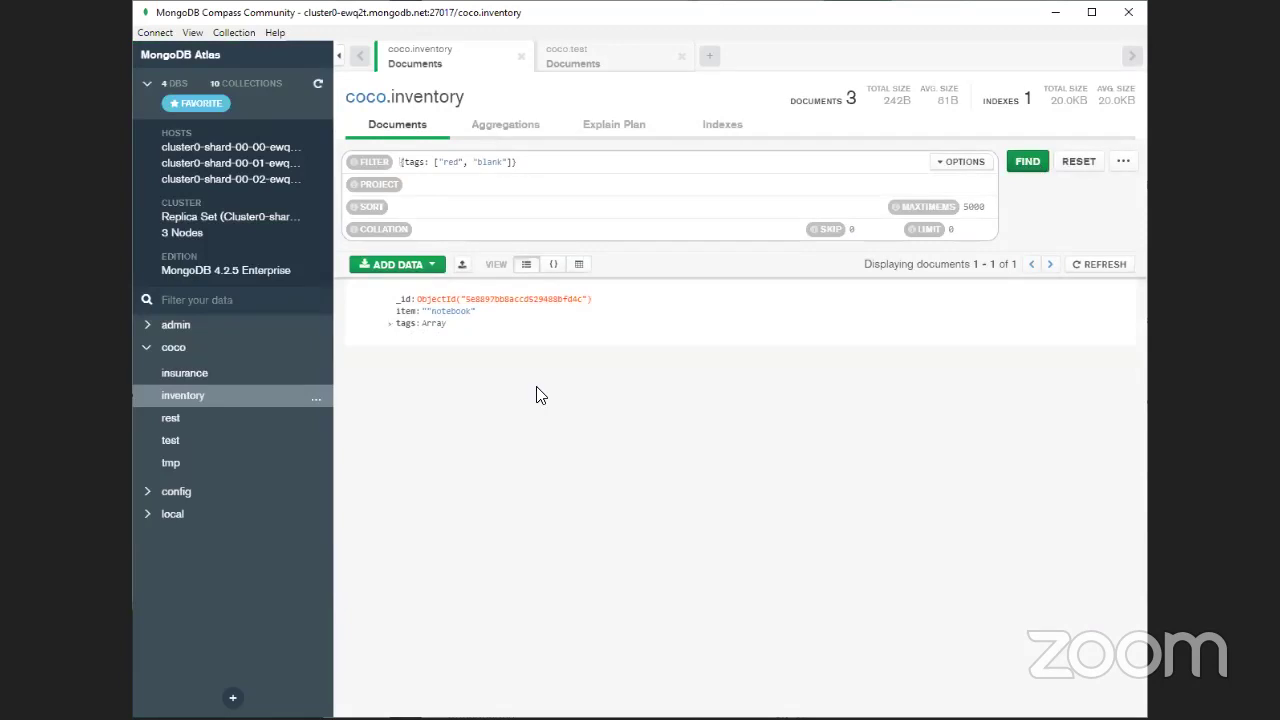
left_click(390, 324)
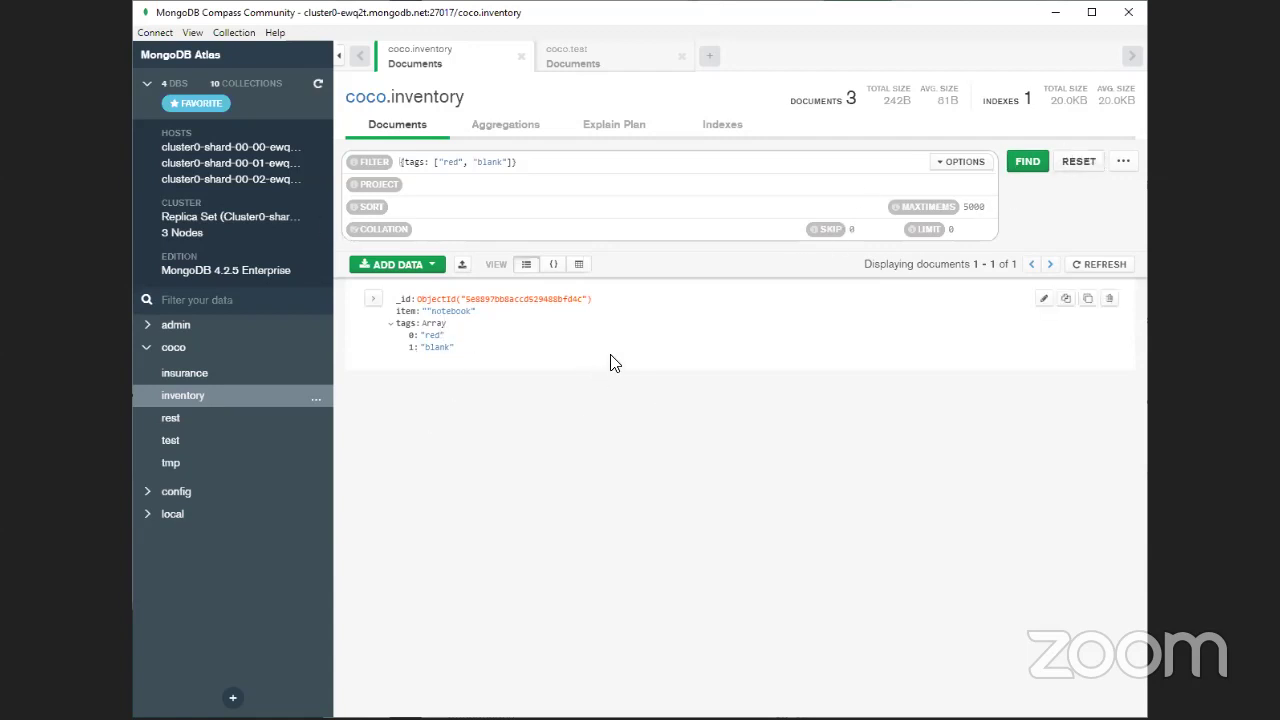
Clear the tags filter and expand the tags of the journal and notebook documents for comparison.
left_click(1080, 162)
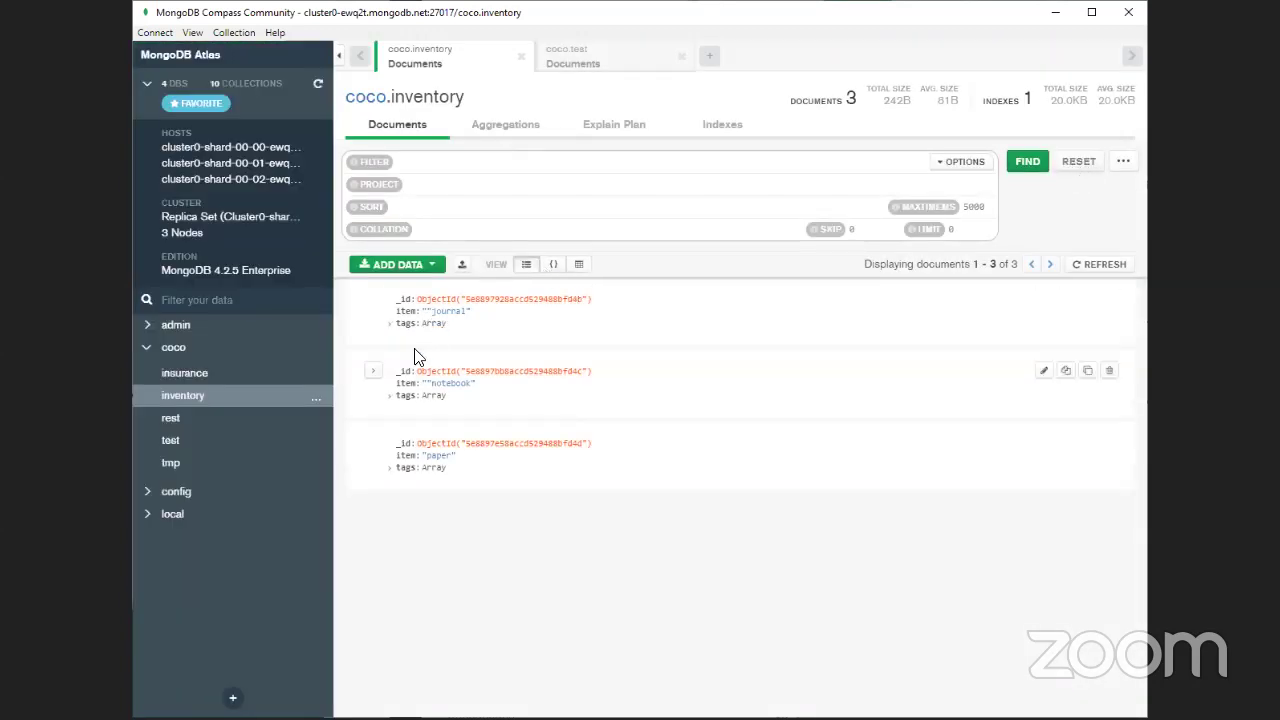
left_click(389, 323)
left_click(389, 419)
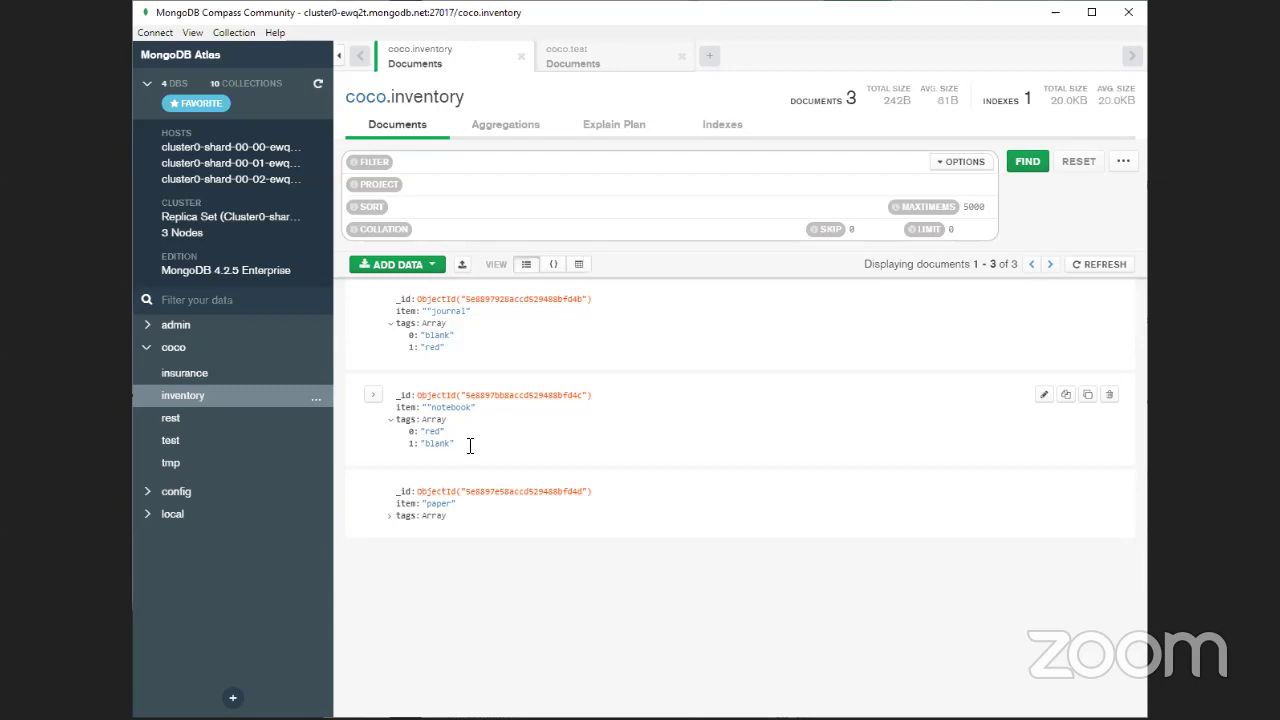
Enter the filter {tags: ["red", "blank"]} again and switch to the Read condition Array slide in Acrobat Reader.
left_click(457, 165)
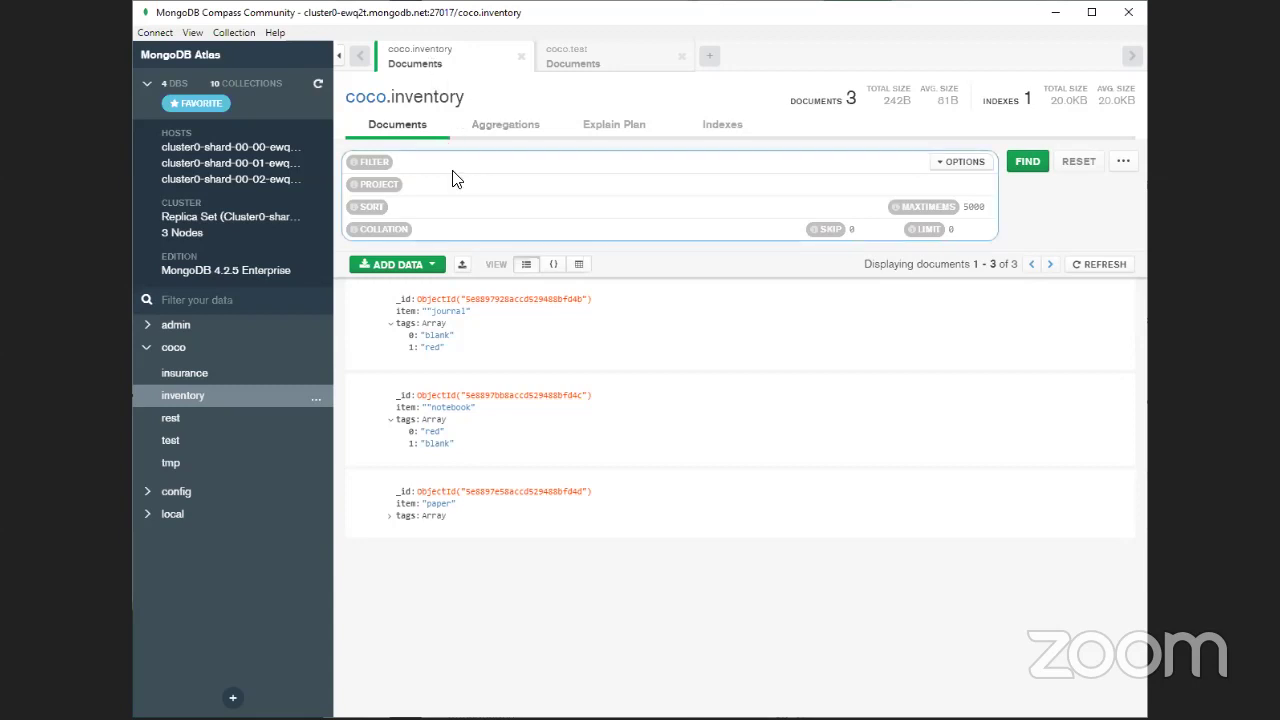
type("{tags: ")
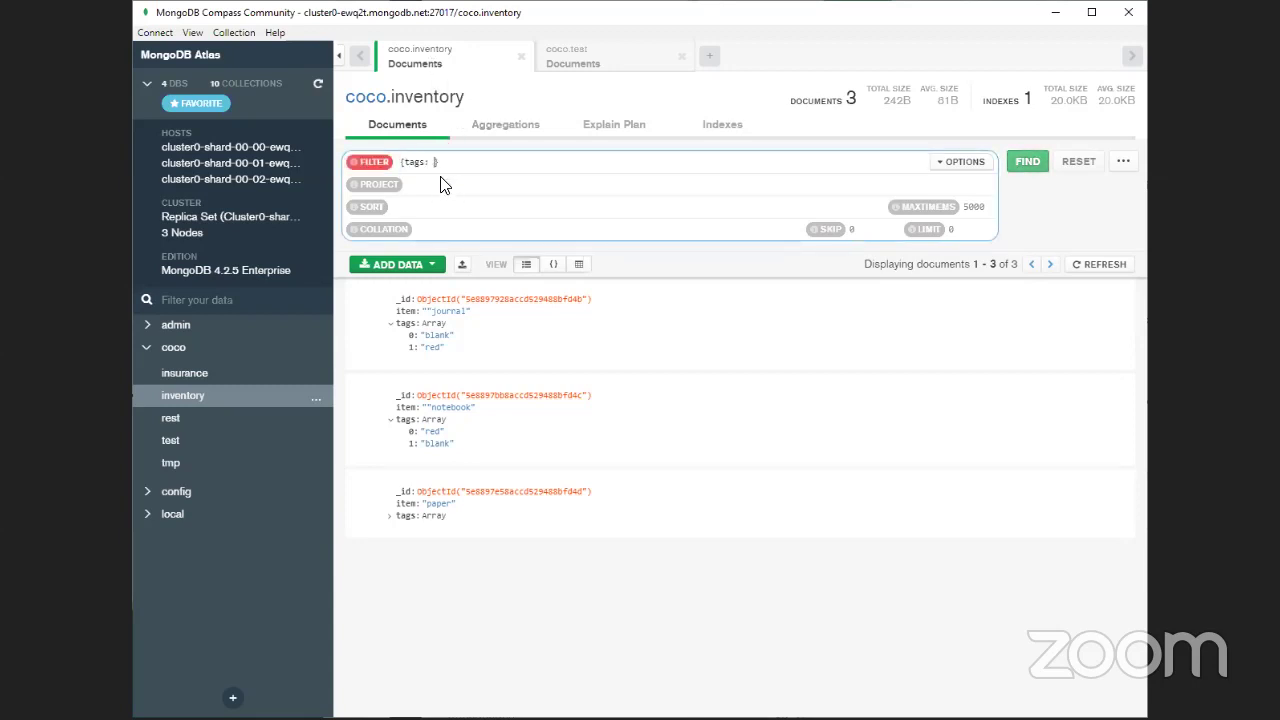
type("[\"red\", \"blank")
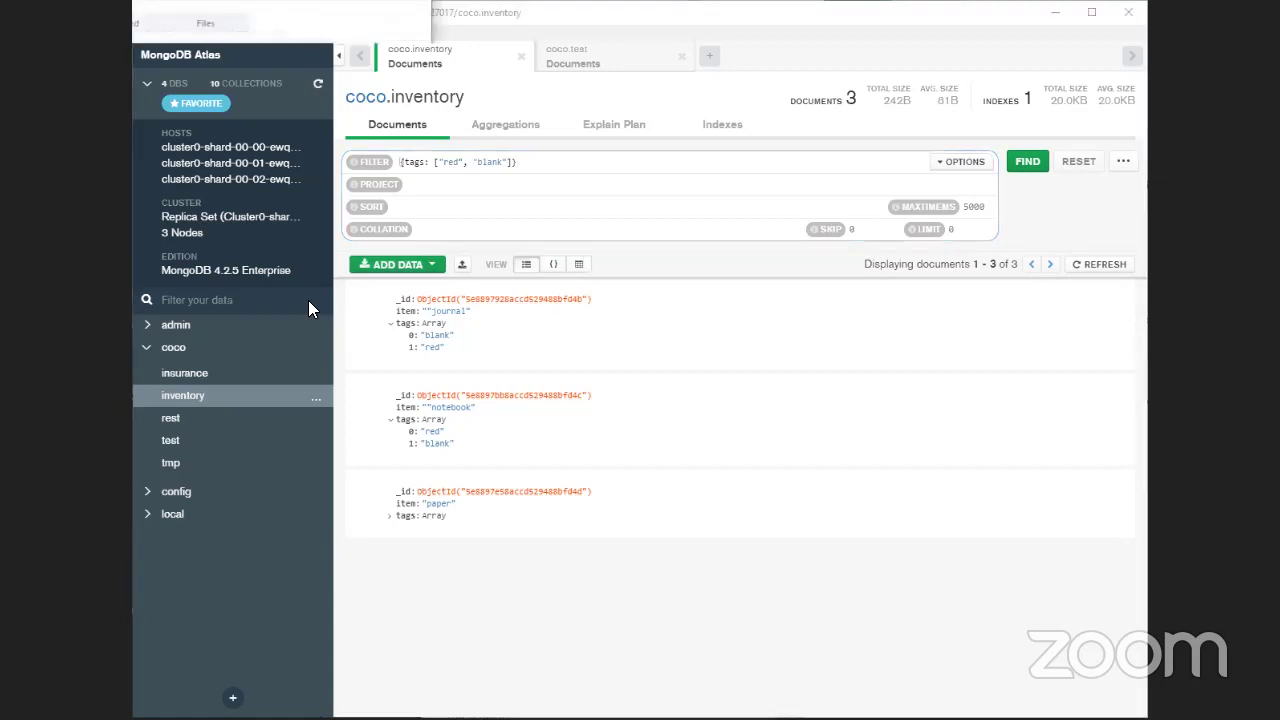
key("alt+Tab")
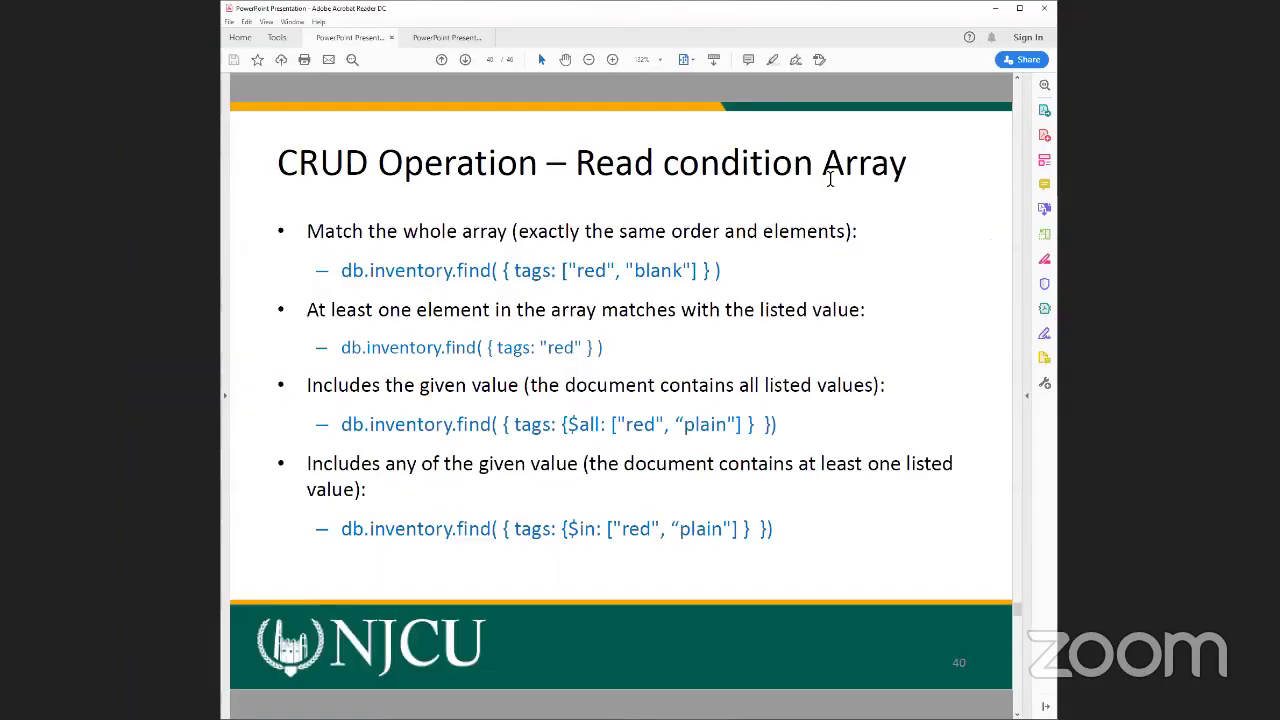
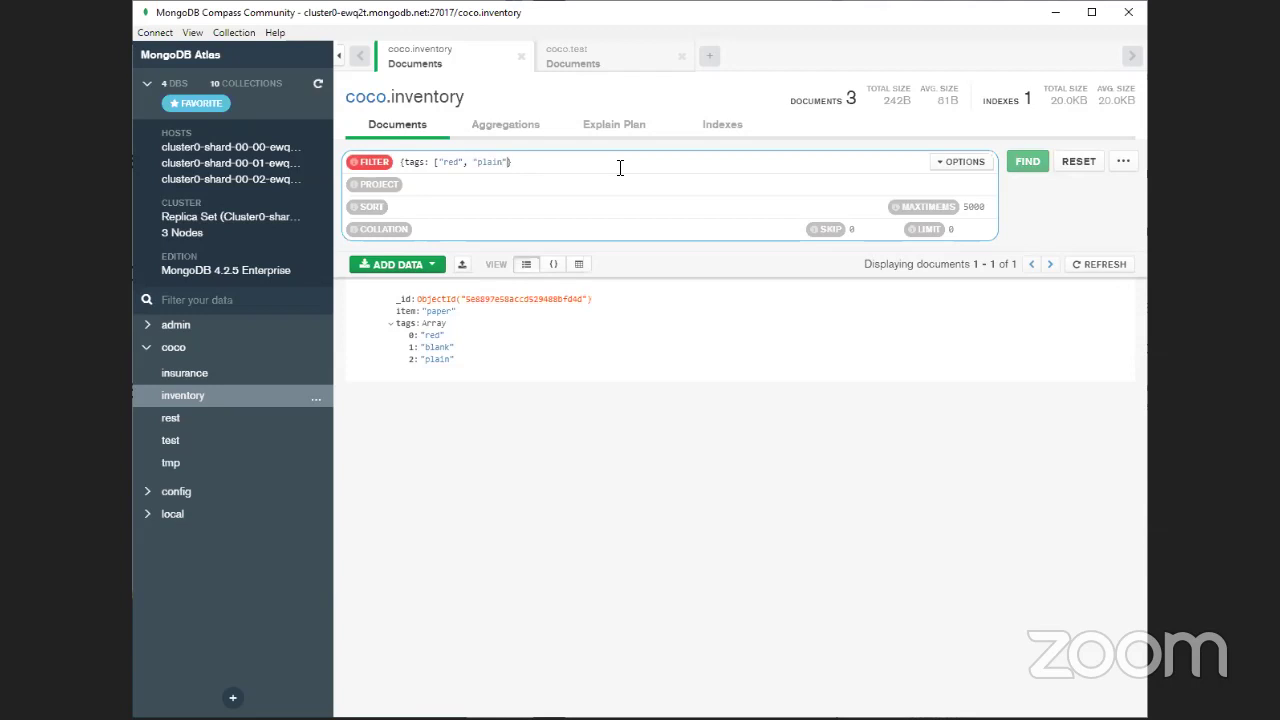
Insert the $all operator before the ["red", "plain"] array in the tags filter.
key("Left")
key("Left")
key("Left")
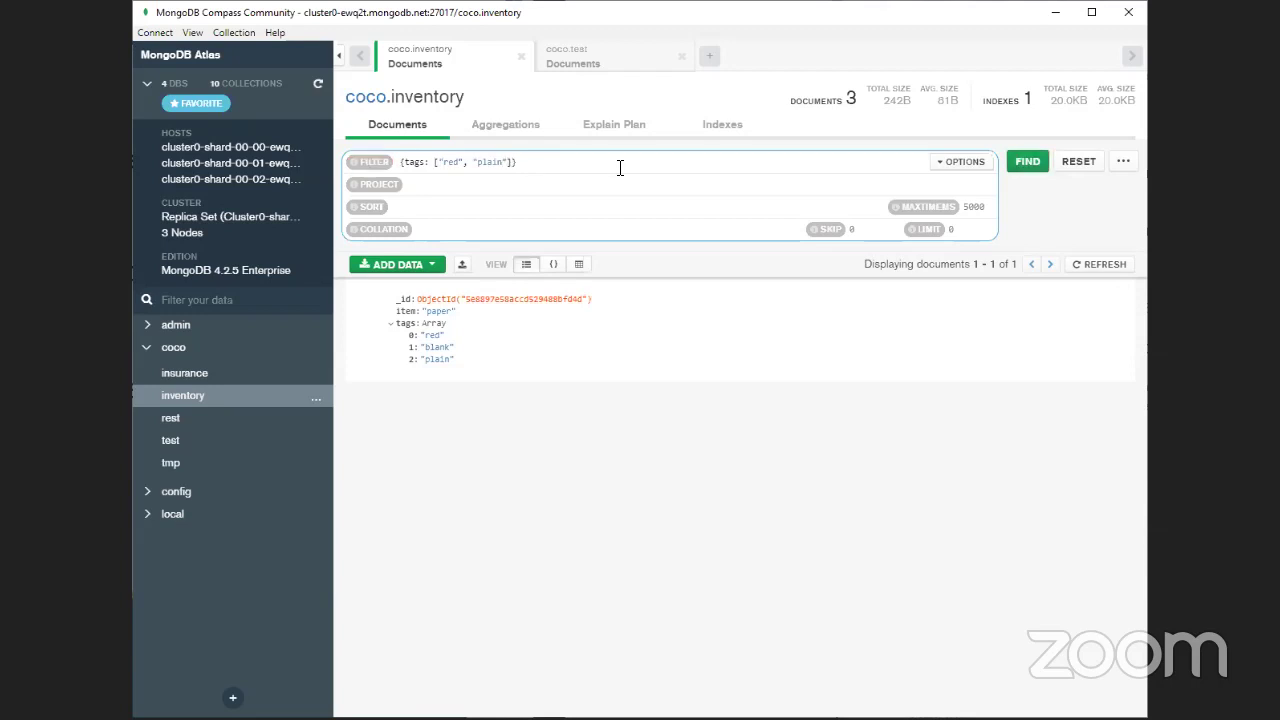
key("Left")
key("Left")
key("Left")
type("$")
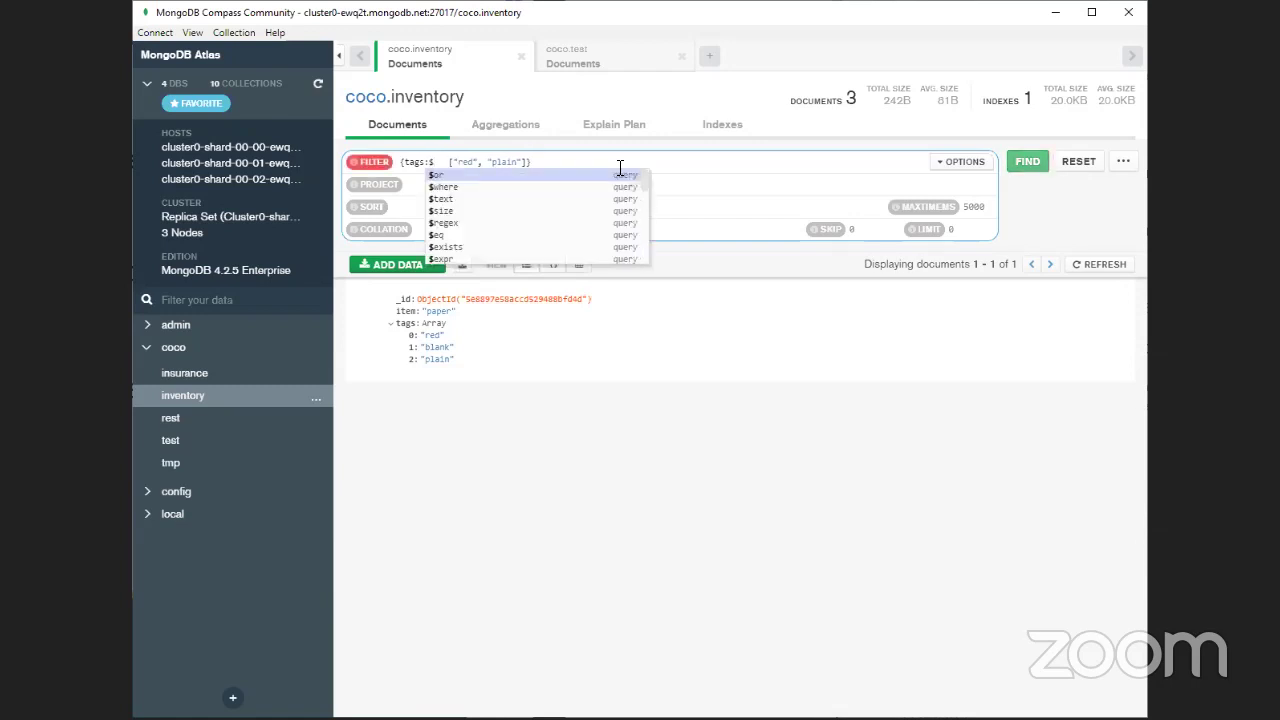
type("all")
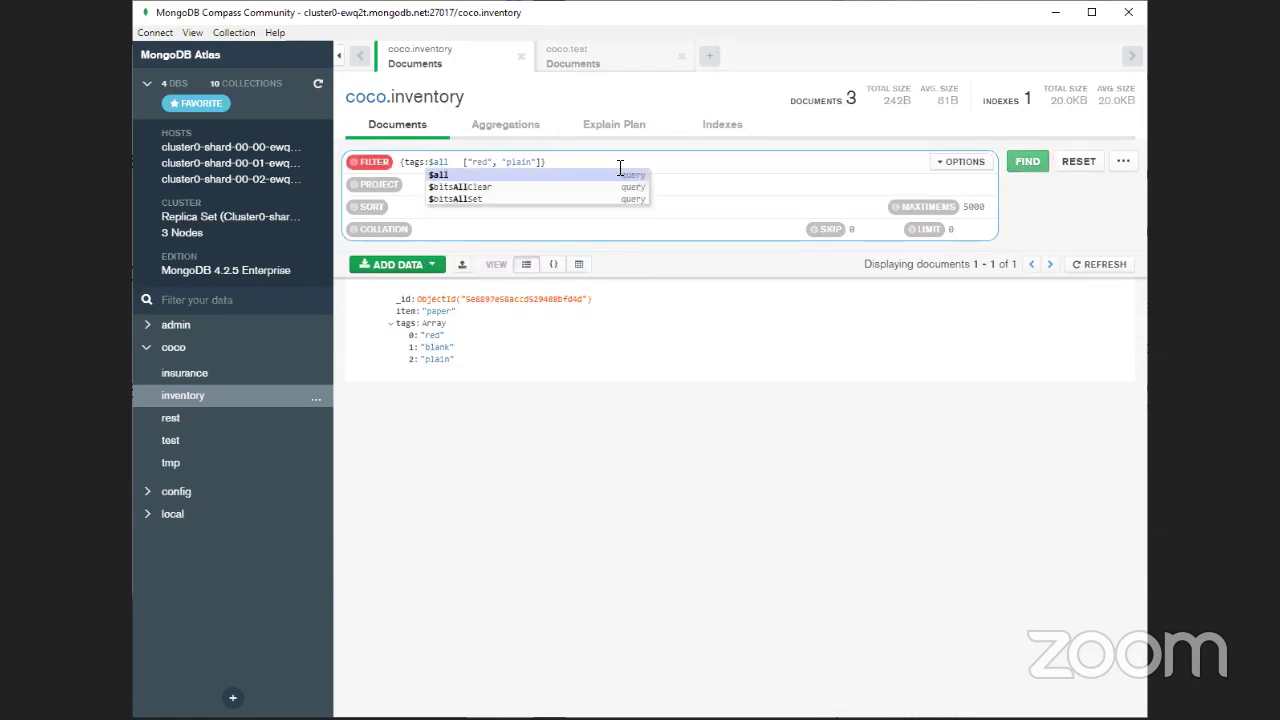
Complete the filter as {tags: {$all: ["red", "plain"]}}, run the query and expand the matching document's tags.
left_click(431, 163)
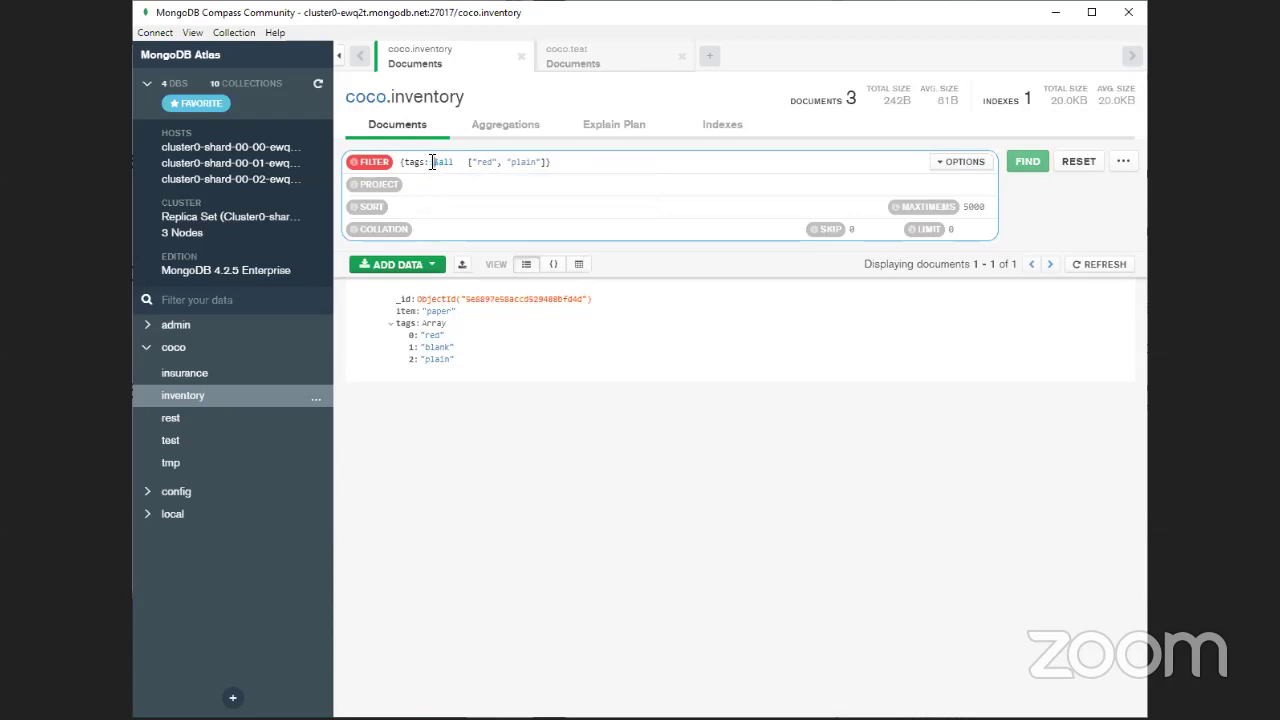
left_click(455, 163)
type(":")
key("Delete")
key("Delete")
left_click(431, 162)
key("Right")
type("{")
type("}")
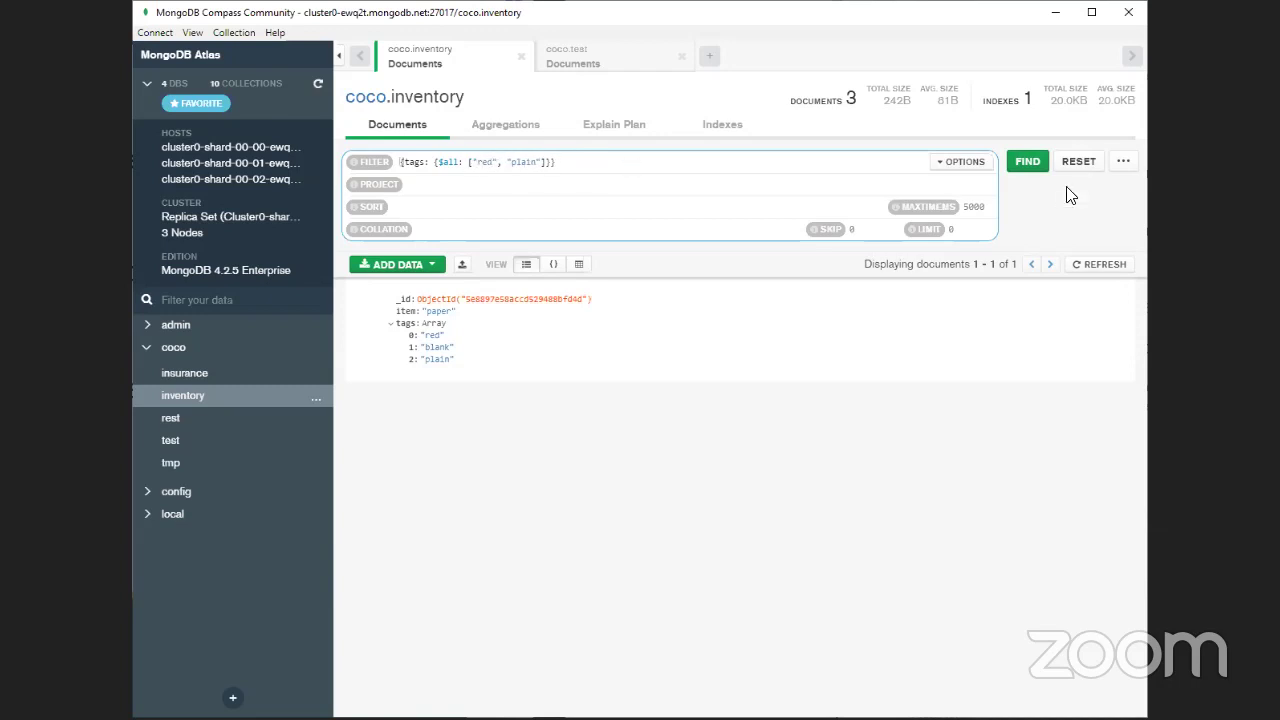
left_click(1018, 163)
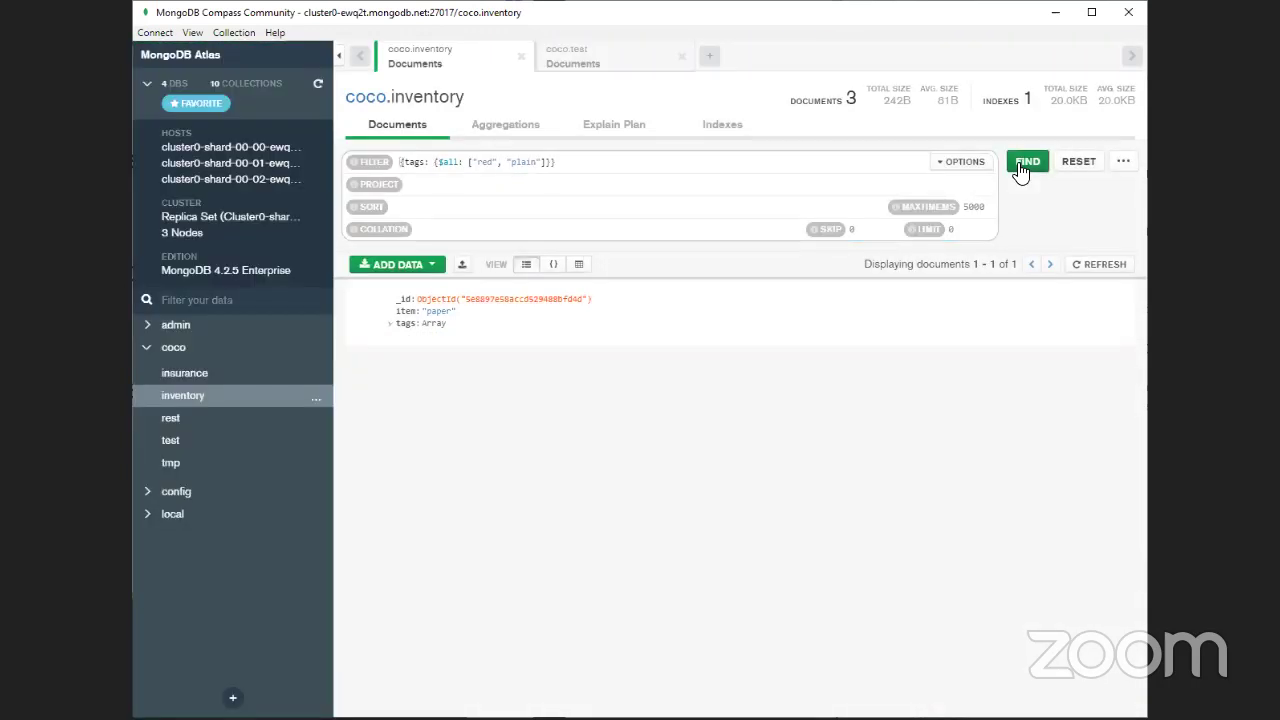
left_click(391, 325)
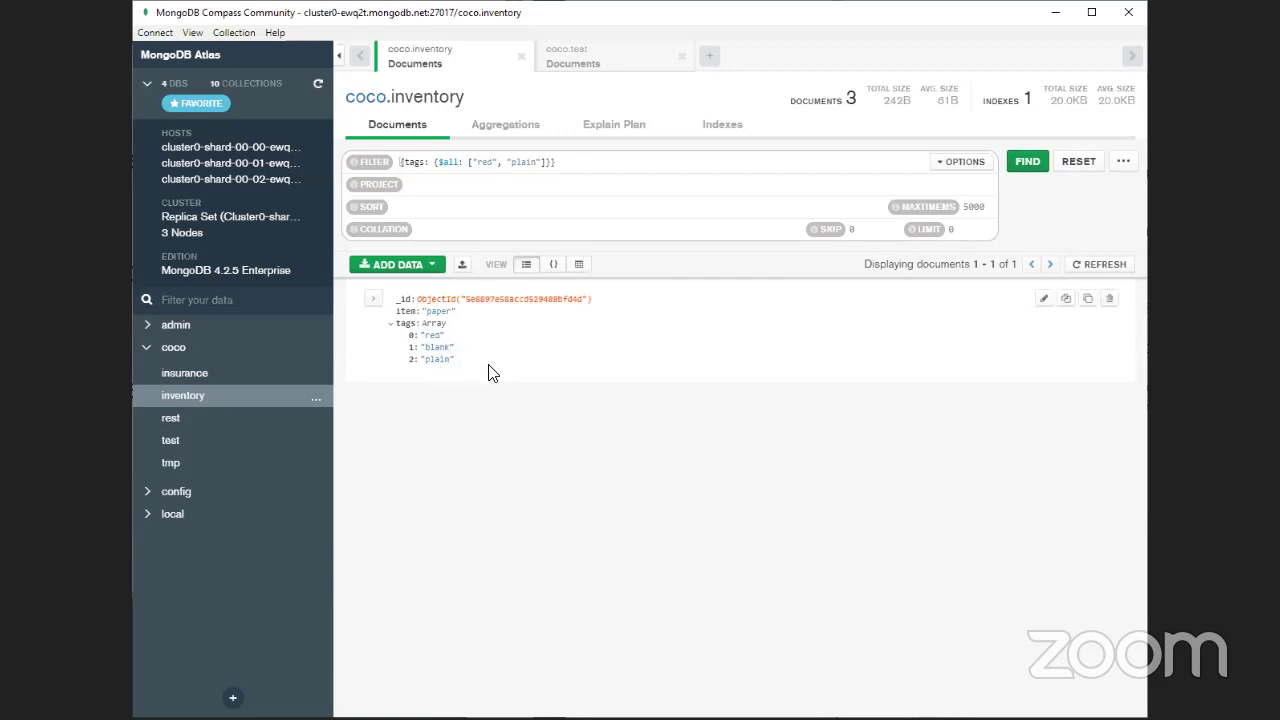
Reverse the $all array to ["plain", "red"], rerun the query and expand the tags of the returned document.
double_click(486, 163)
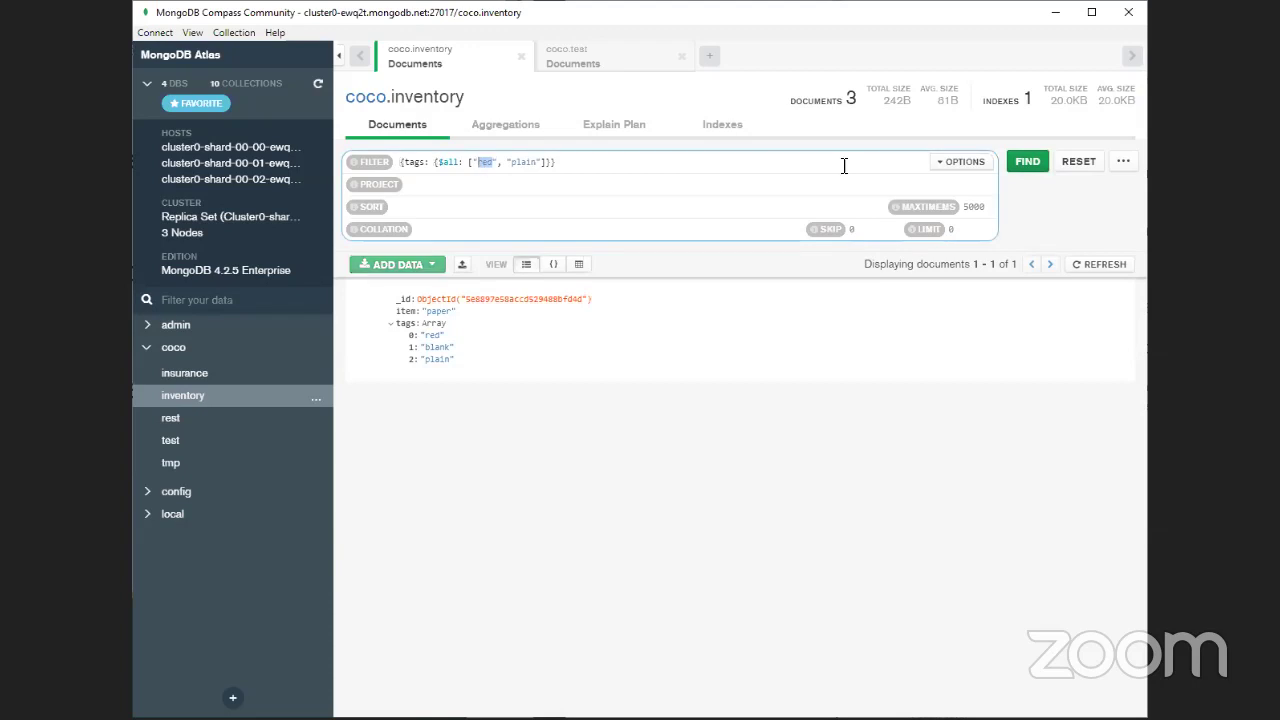
type("plain")
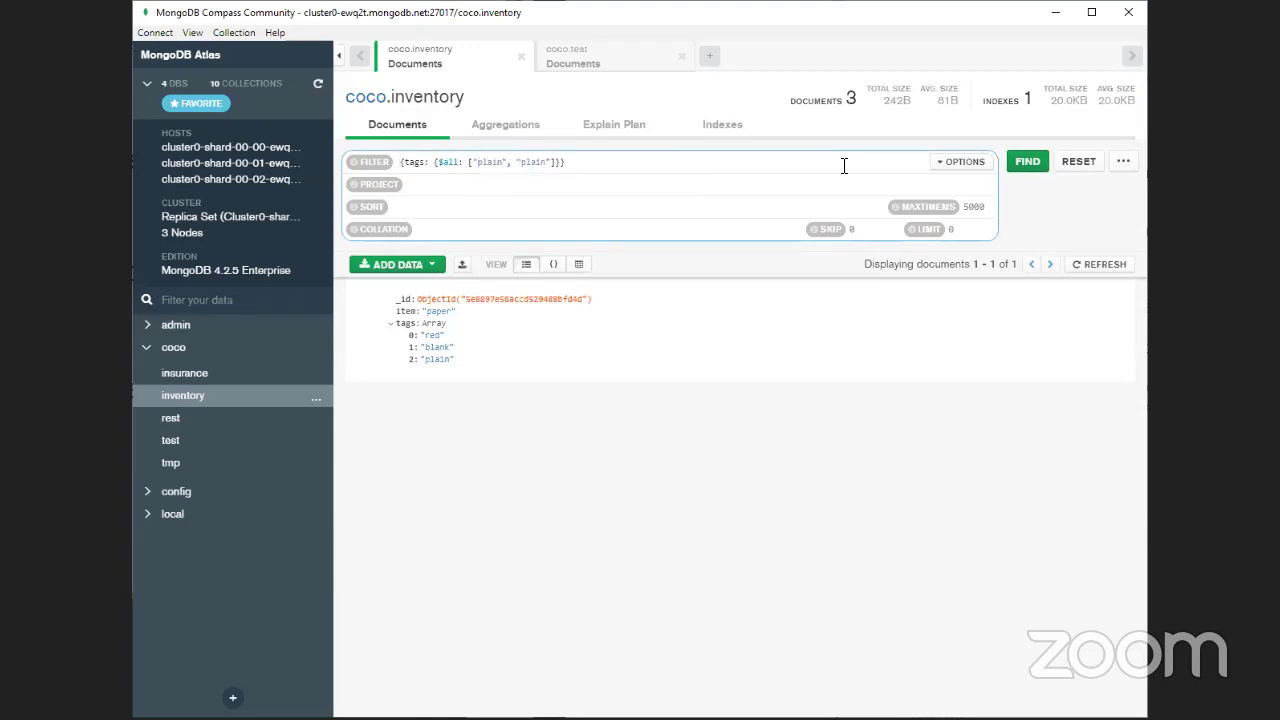
key("Delete")
key("Delete")
key("Delete")
key("Delete")
key("Delete")
type("re")
type("n")
key("BackSpace")
type("d")
left_click(1022, 162)
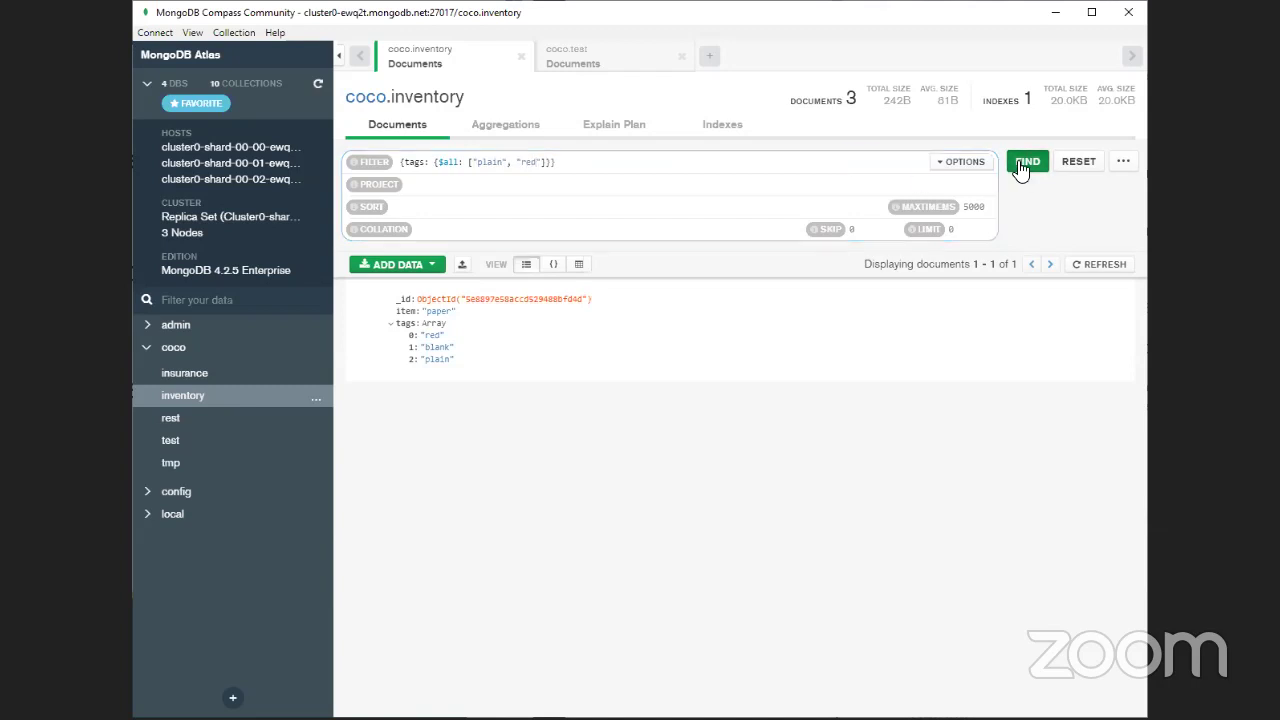
left_click(391, 324)
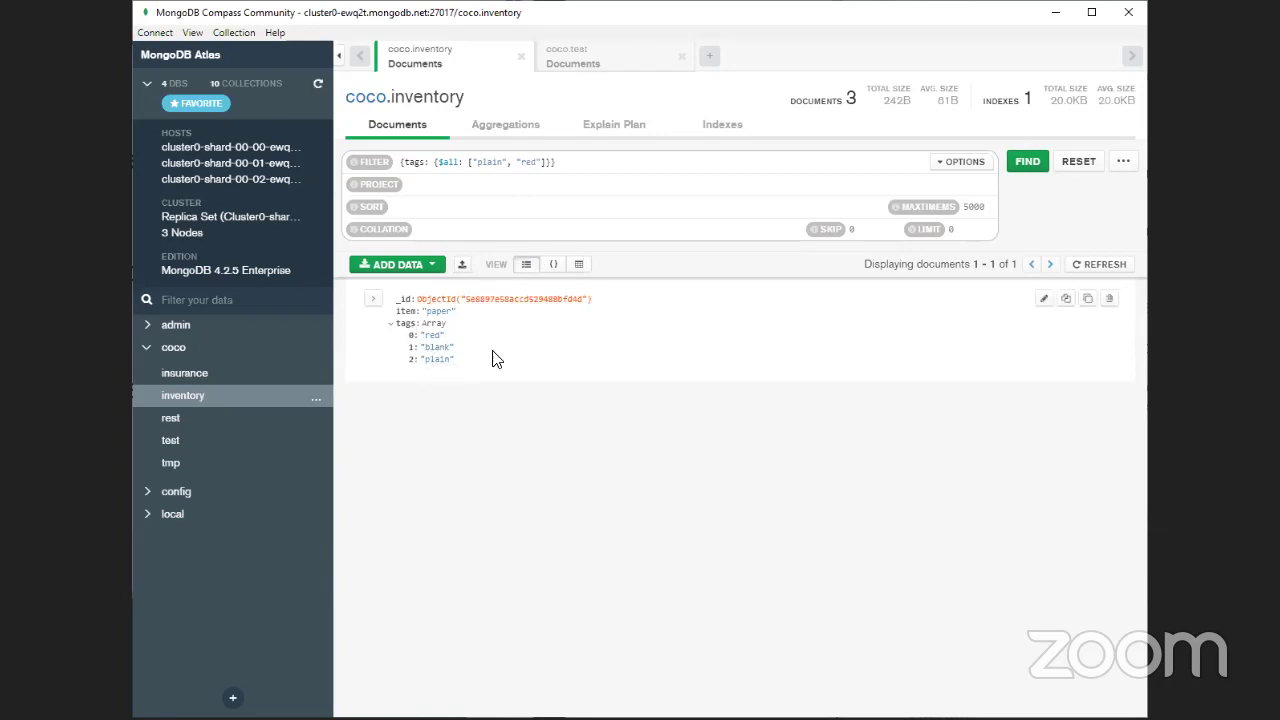
Query the inventory with {tags: {$in: ["plain", "red"]}} and expand the tags of the journal, notebook and paper documents.
double_click(450, 161)
type("$in")
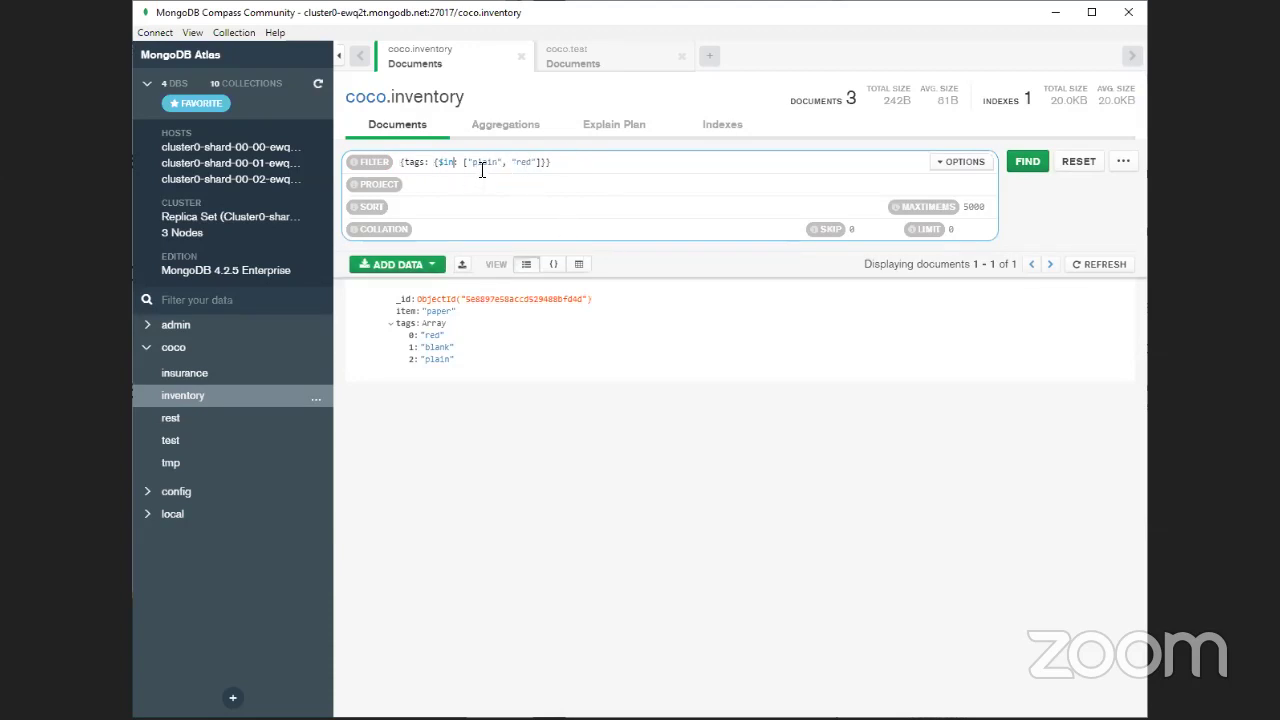
left_click(1030, 165)
left_click(389, 323)
left_click(389, 419)
left_click(389, 515)
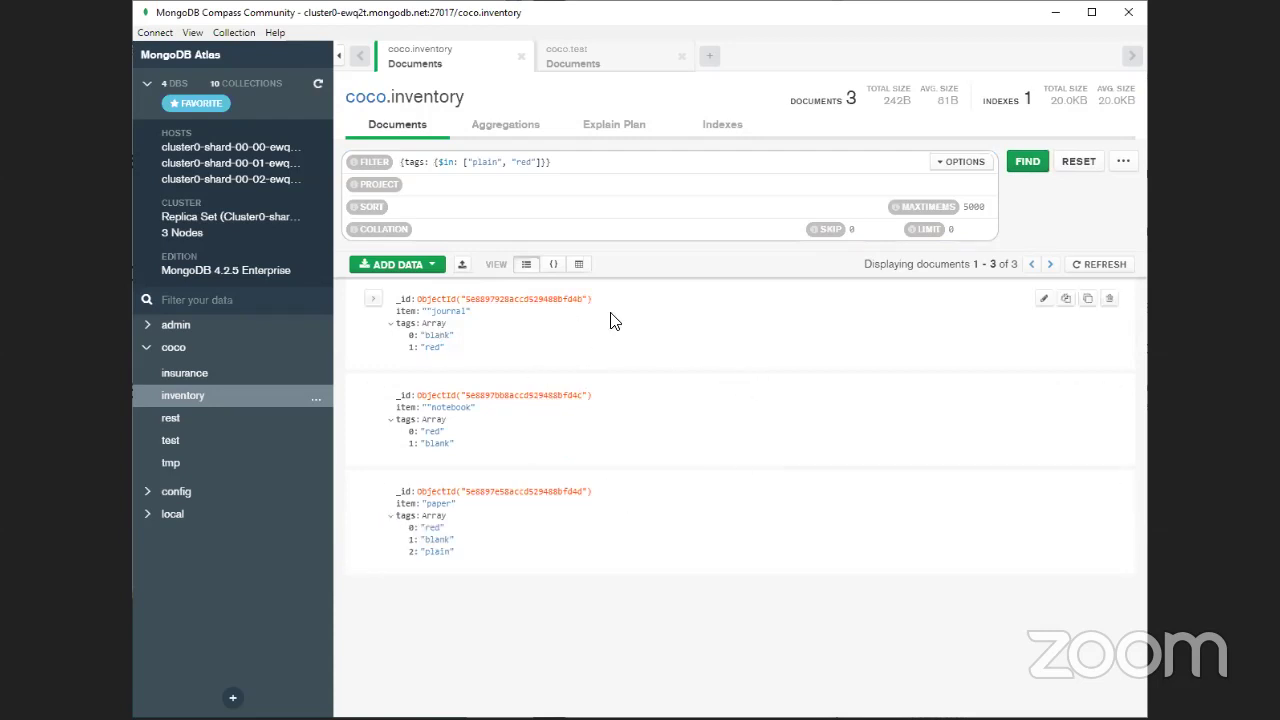
double_click(523, 162)
left_click(584, 164)
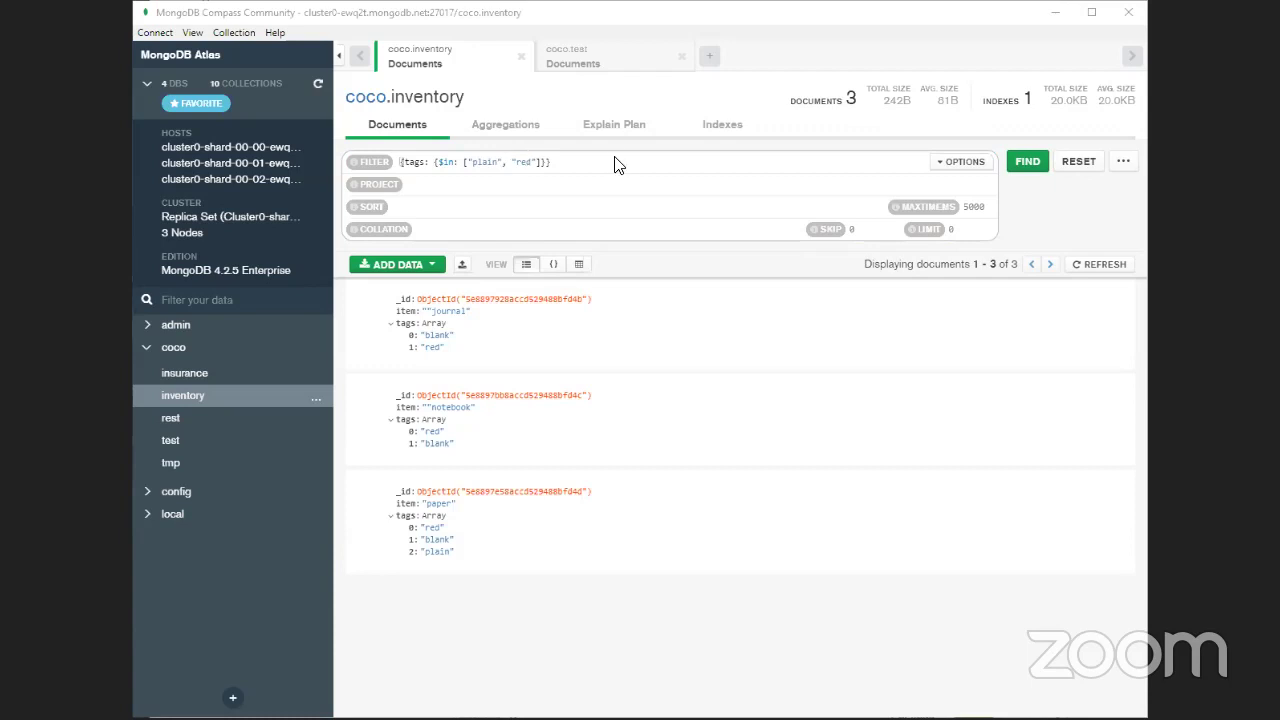
triple_click(648, 163)
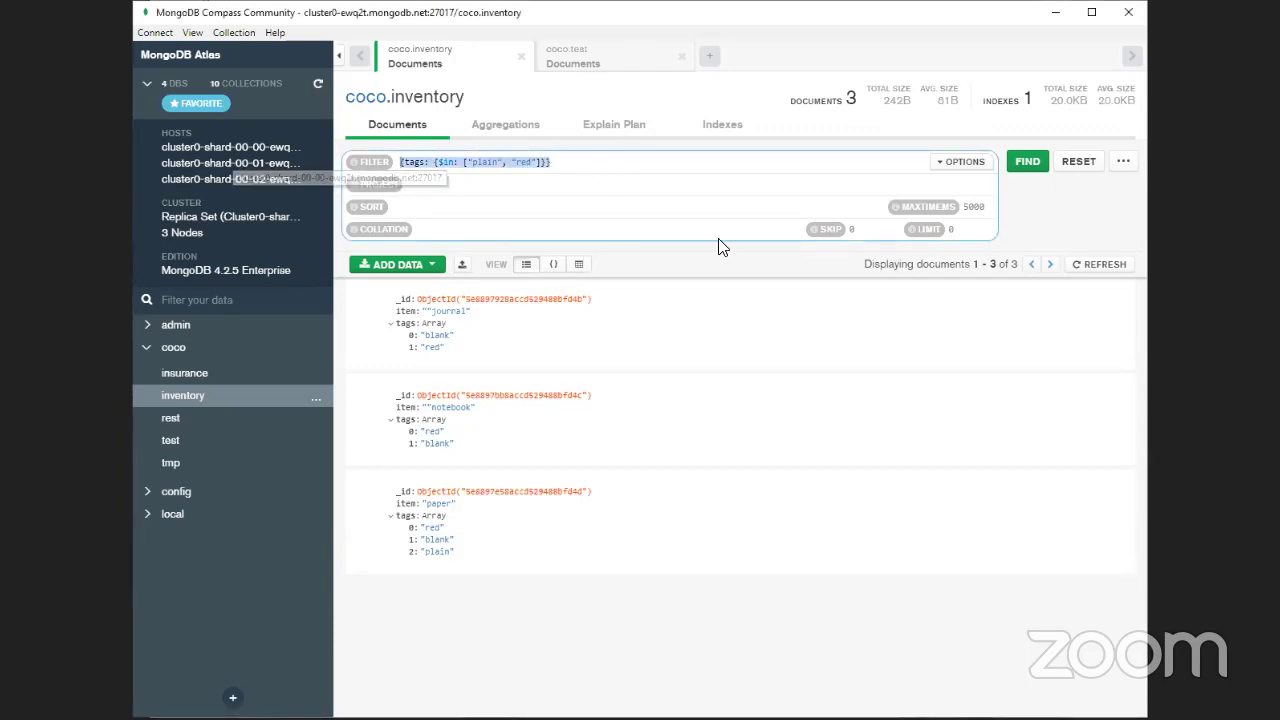
left_click(672, 188)
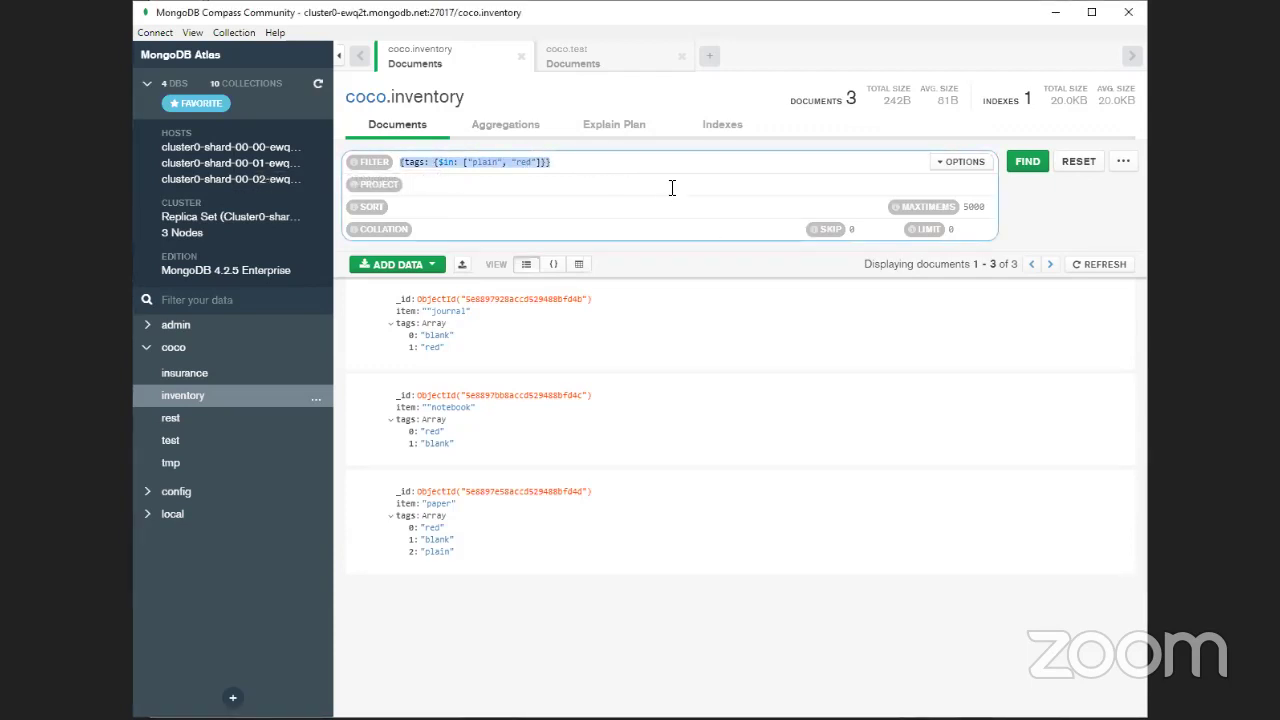
left_click(666, 162)
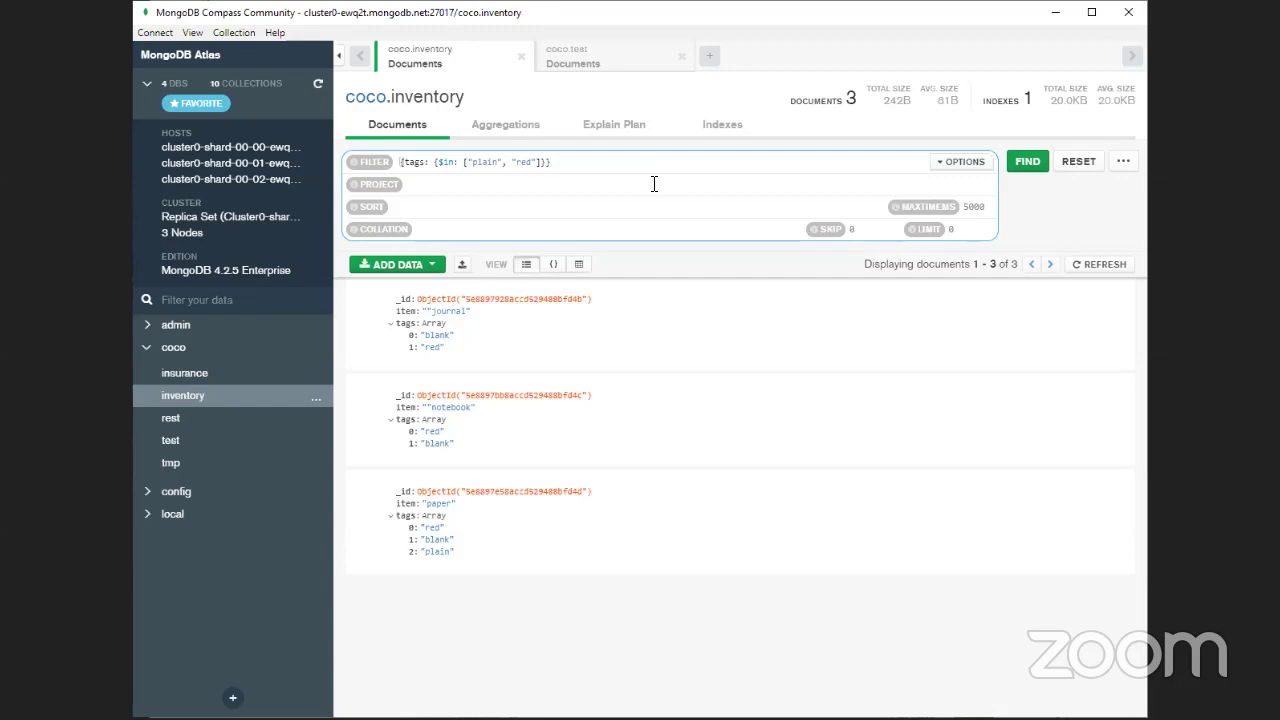
left_click(424, 192)
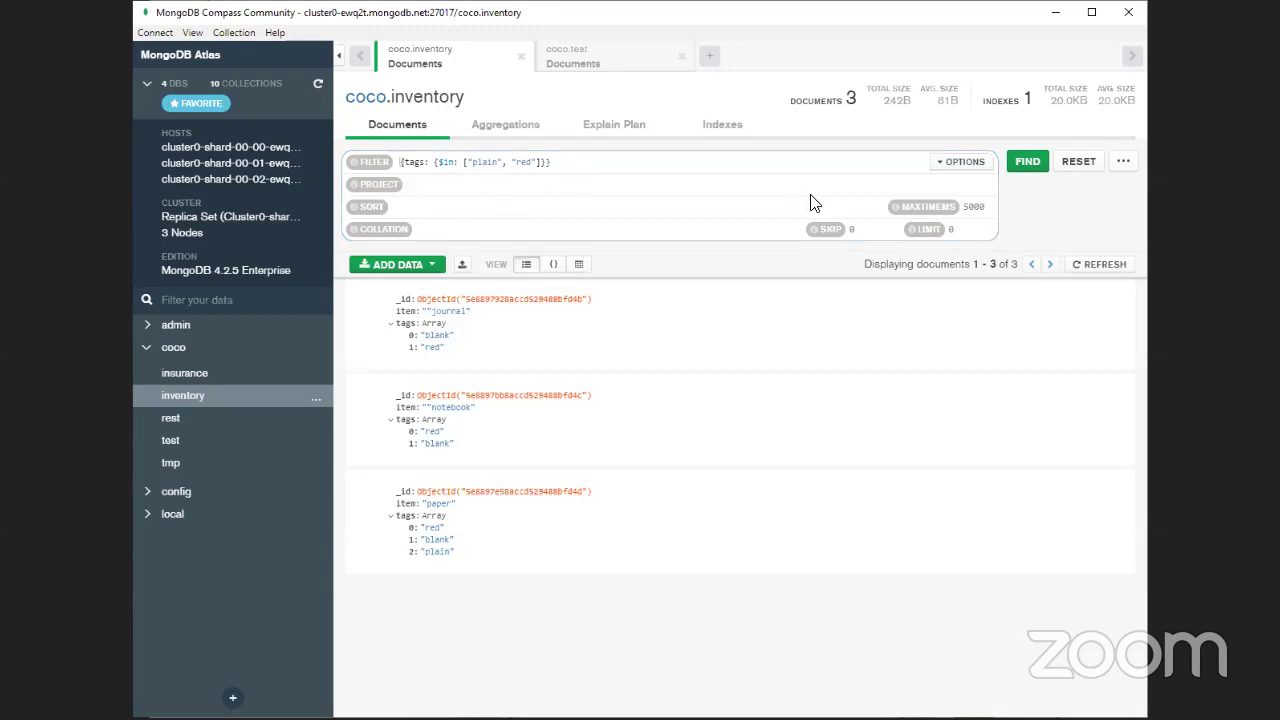
left_click(900, 230)
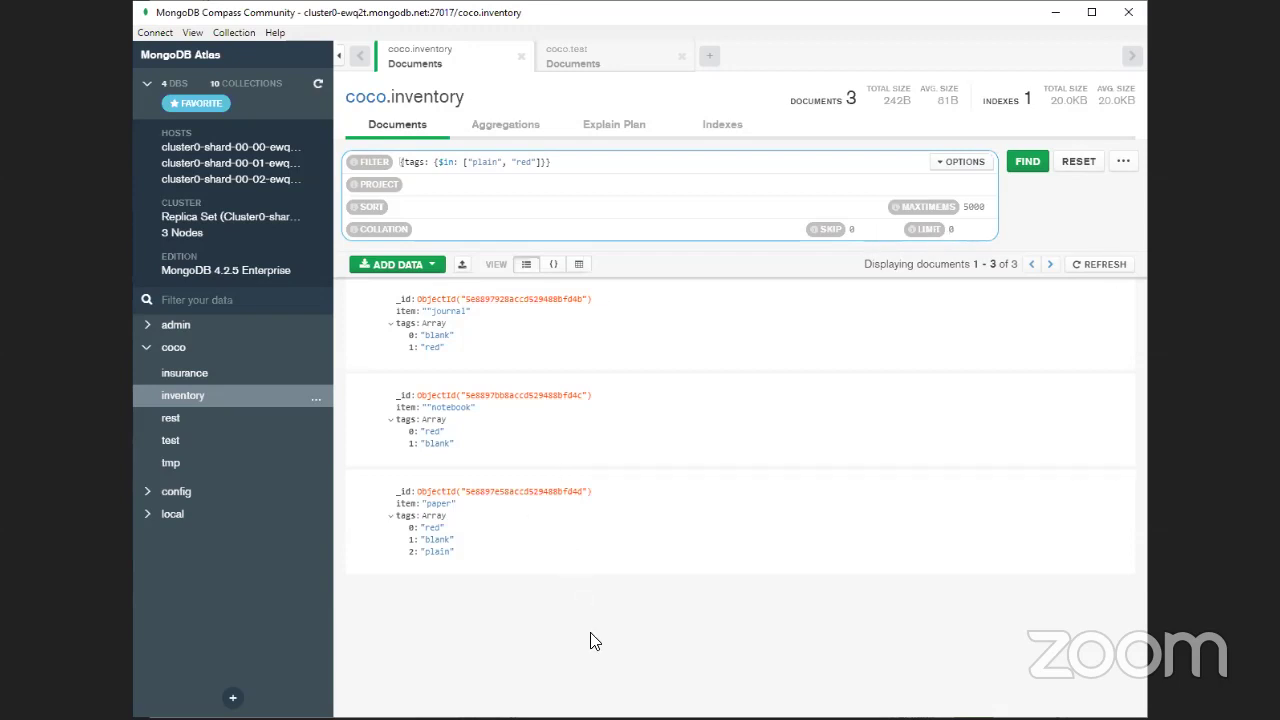
left_click(452, 208)
type("{}")
Open the coco.insurance collection, show the query options and sort its documents by {age: 1}.
left_click(206, 372)
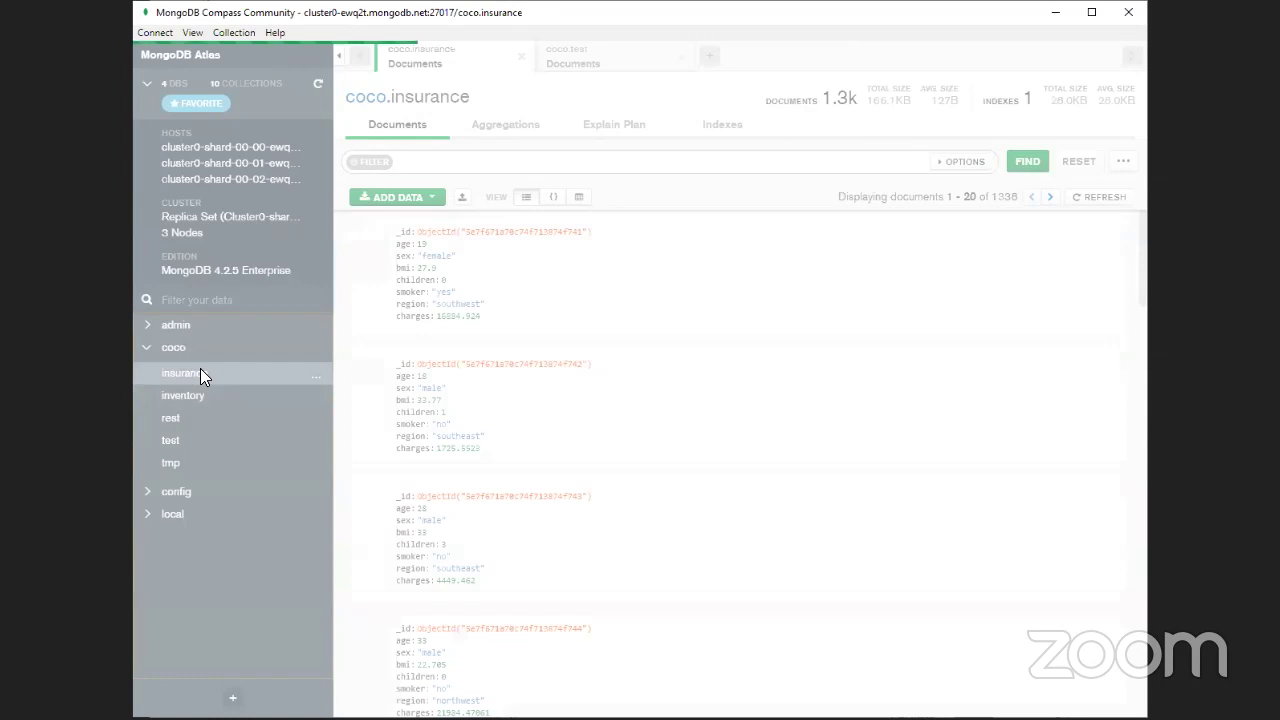
left_click(962, 161)
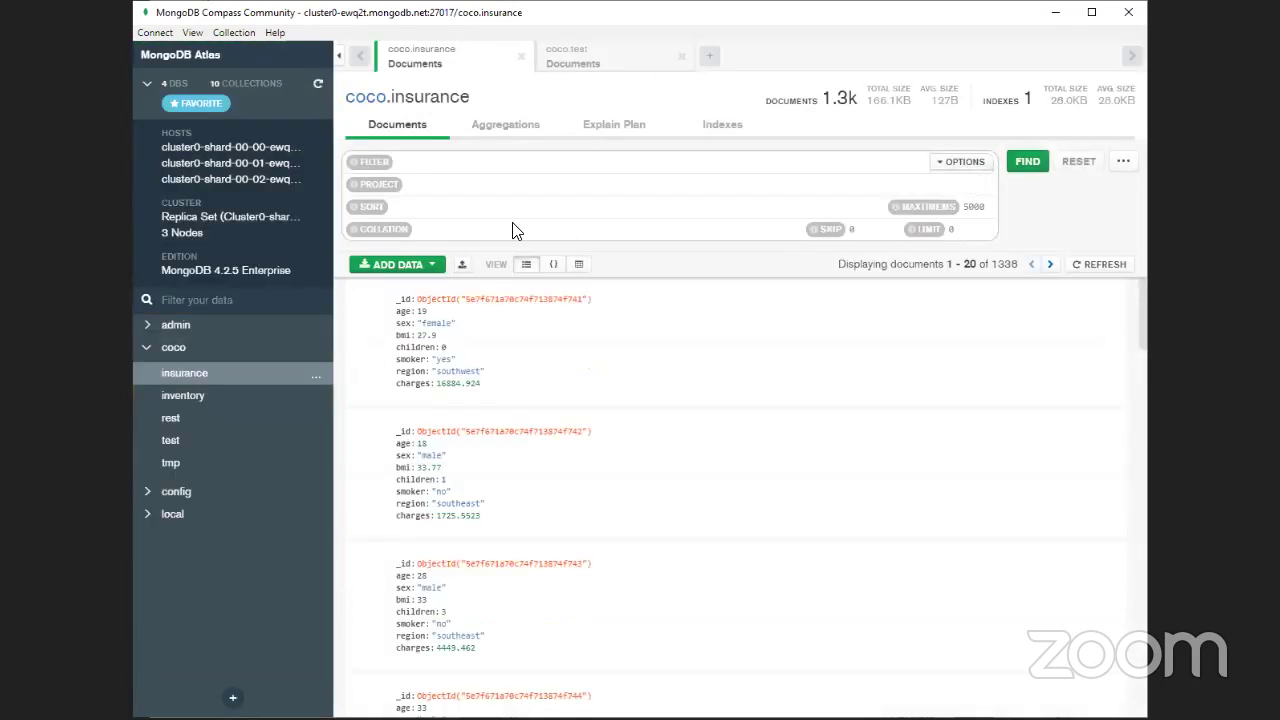
left_click(498, 209)
type("{}")
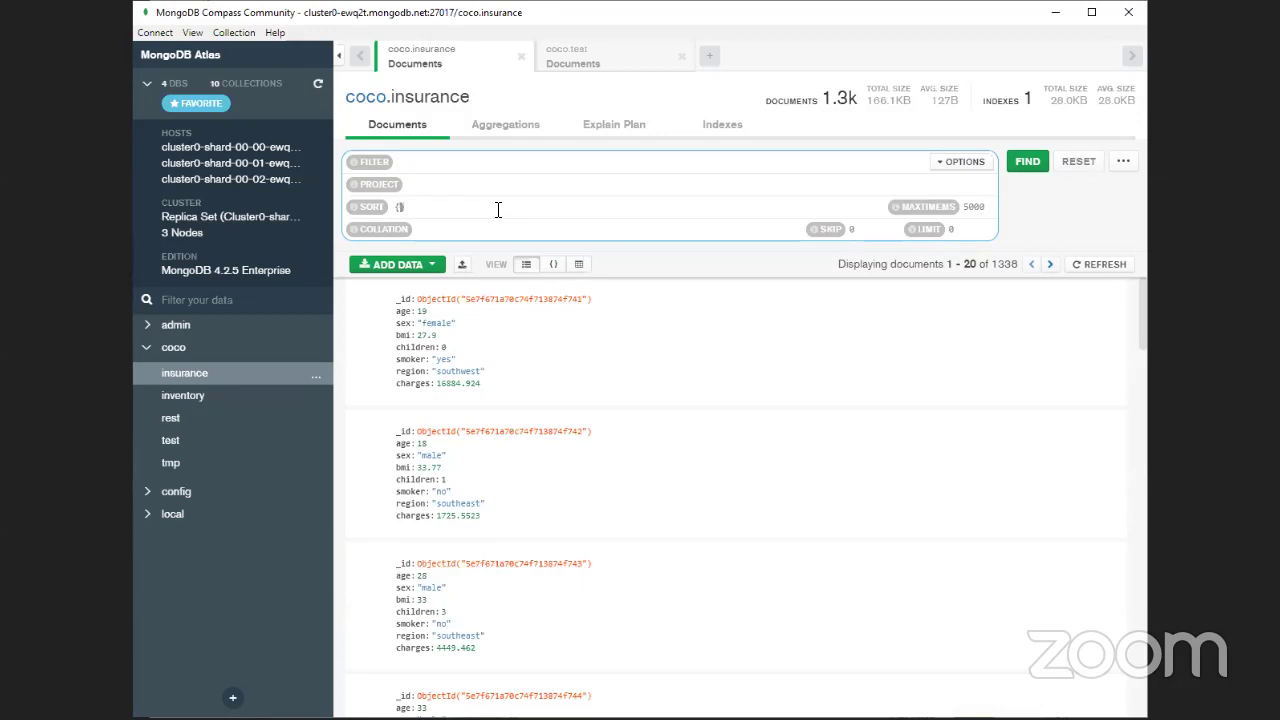
type("age:")
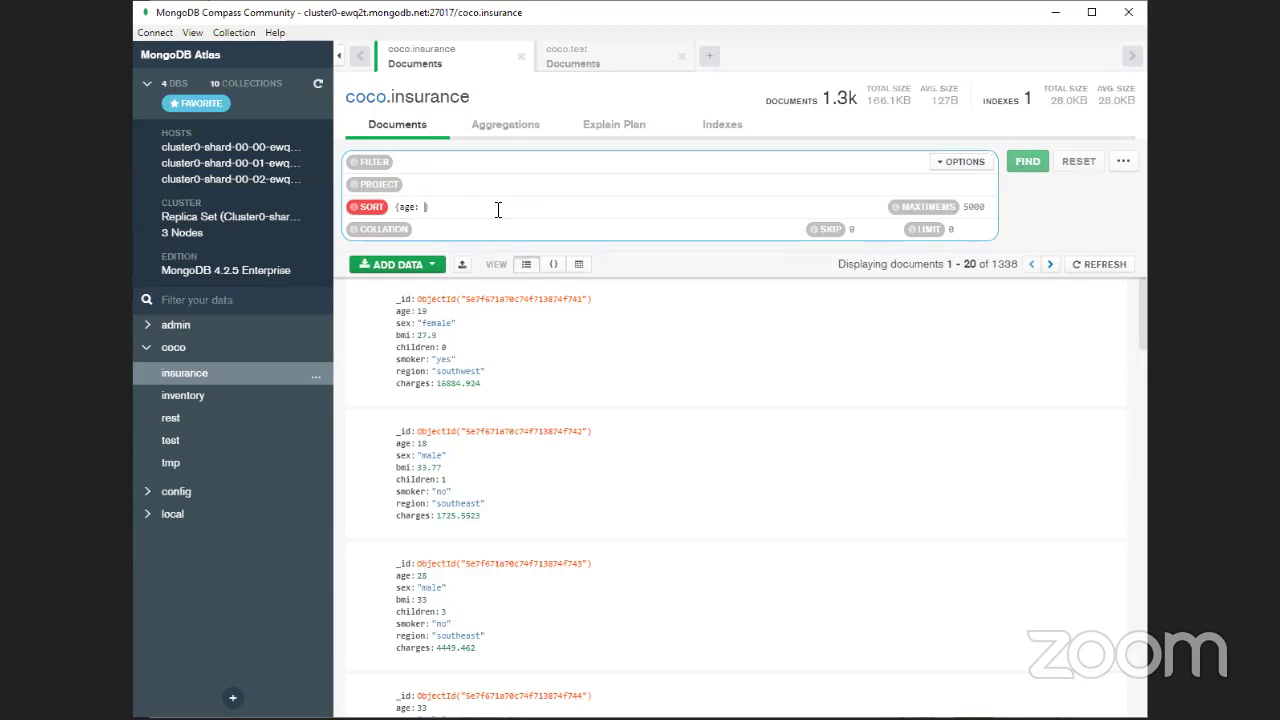
type("1")
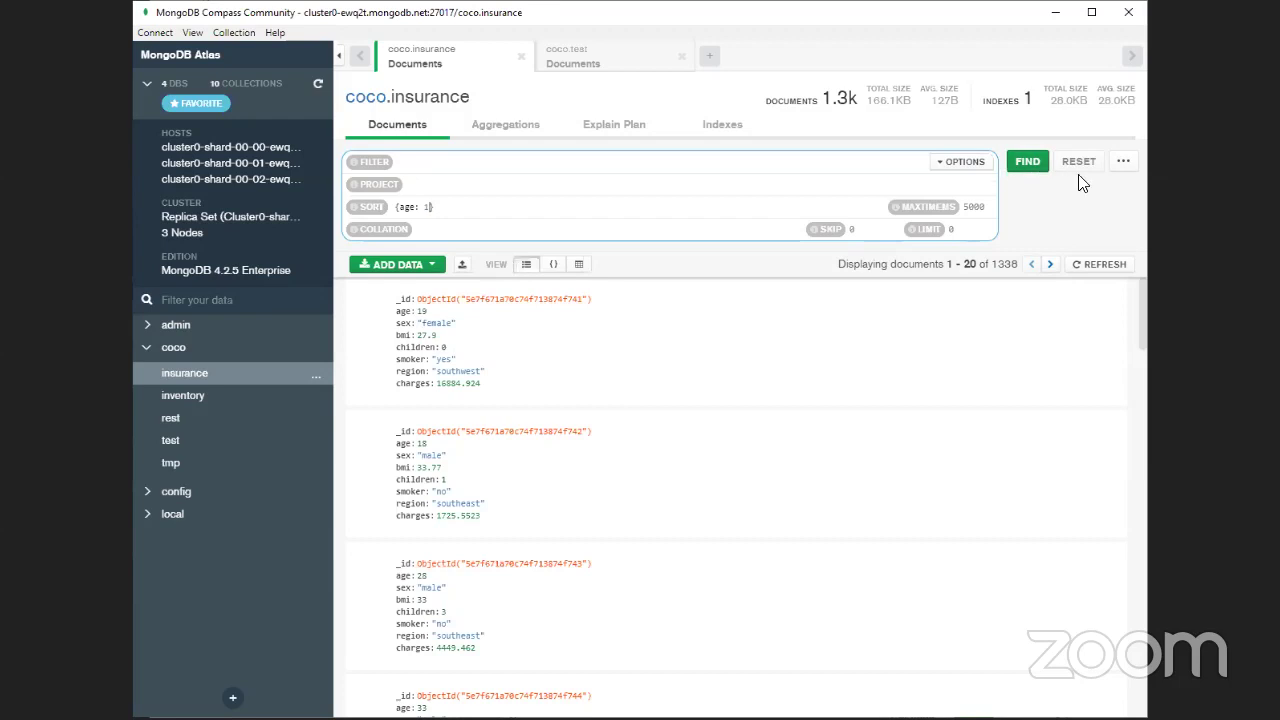
left_click(1024, 164)
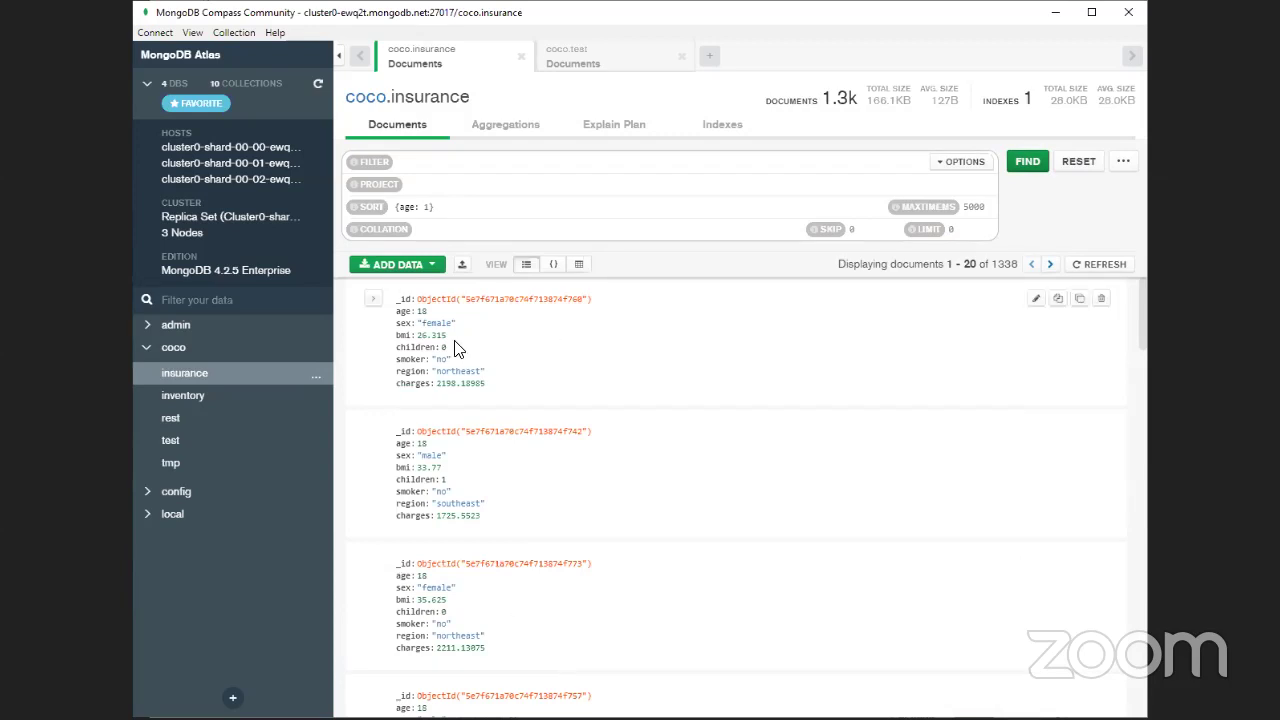
Reverse the insurance documents' sort to {age: -1} and run the query.
left_click(591, 209)
type("{age: -1")
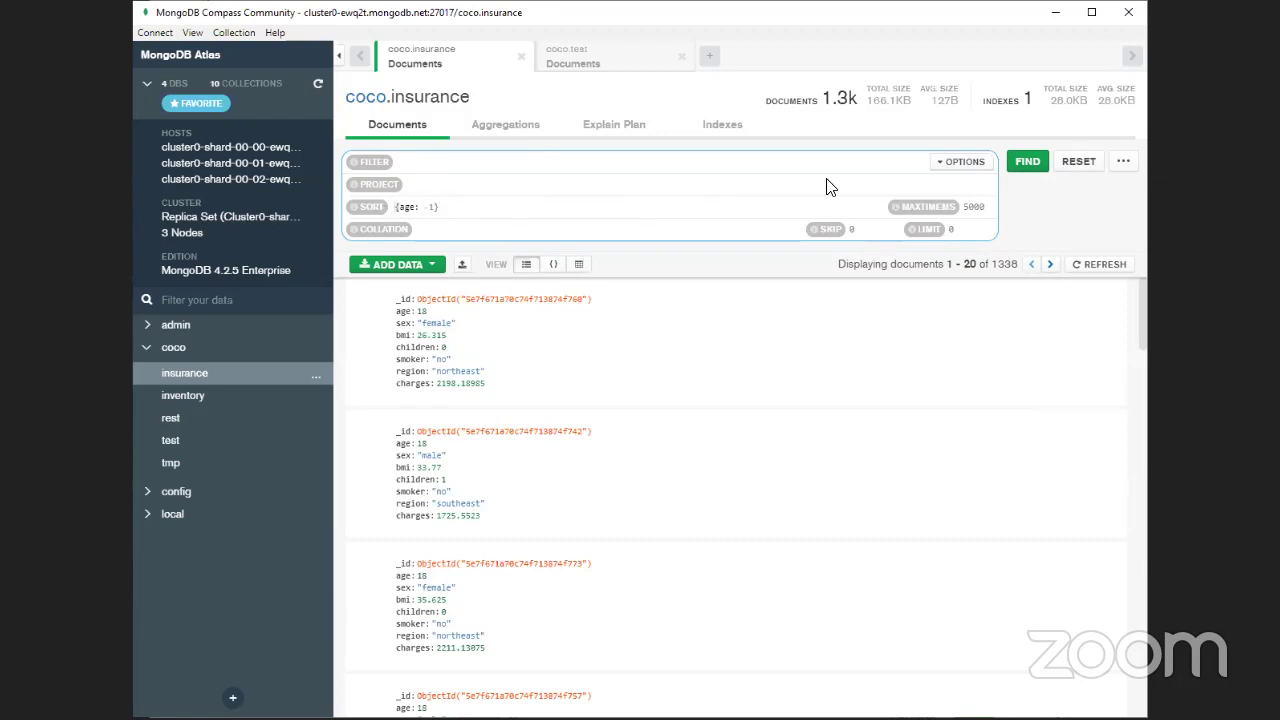
left_click(1028, 166)
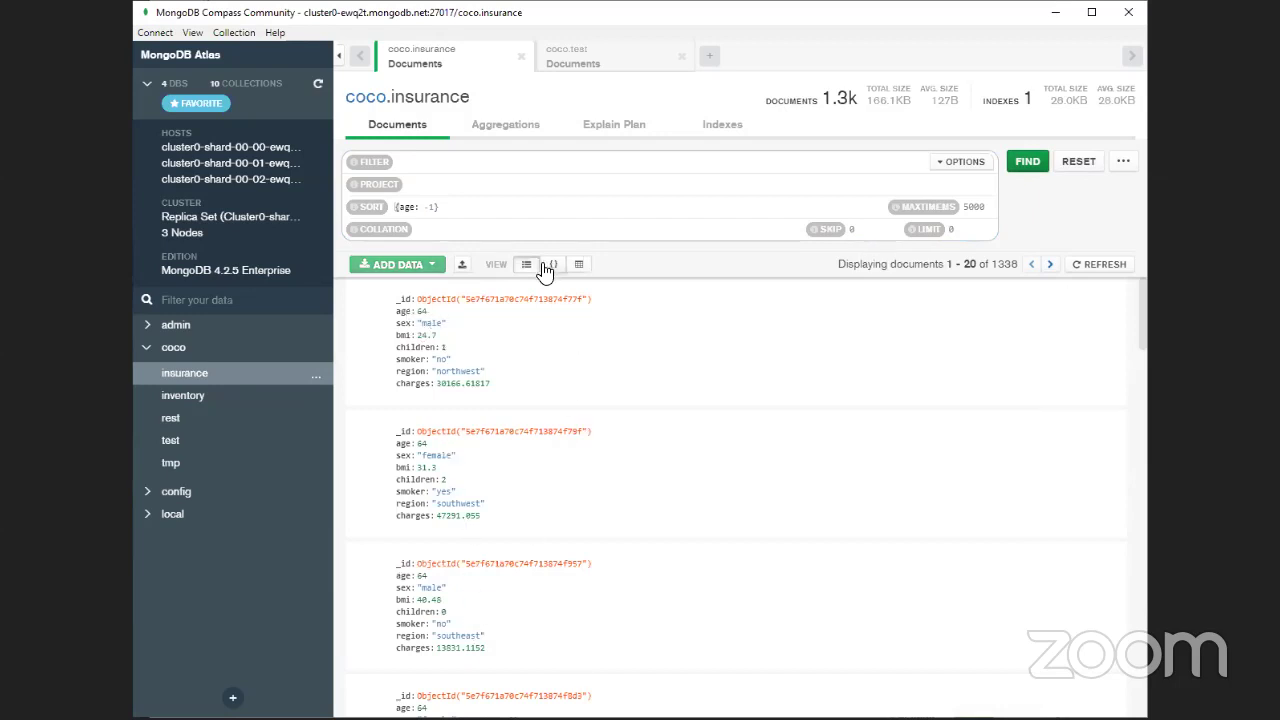
Add bmi as an ascending second sort key, making the sort {age: -1, bmi: 1}, and run the query.
left_click(486, 208)
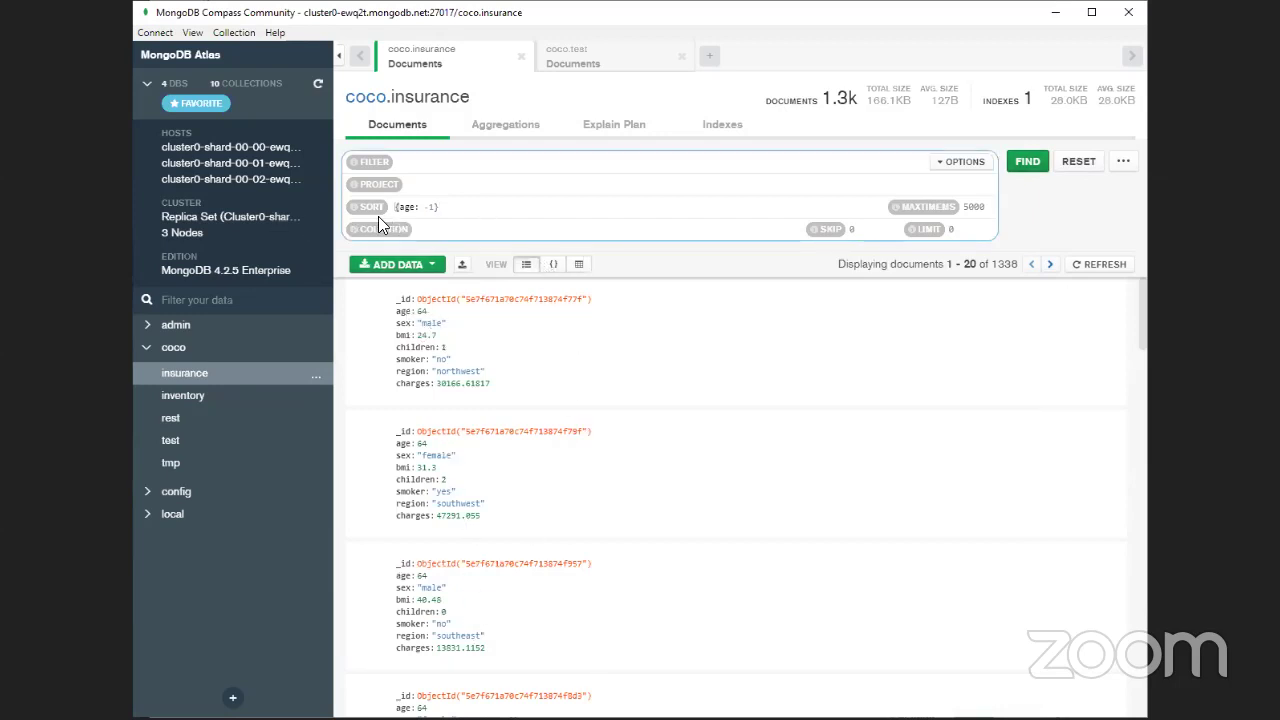
left_click(438, 207)
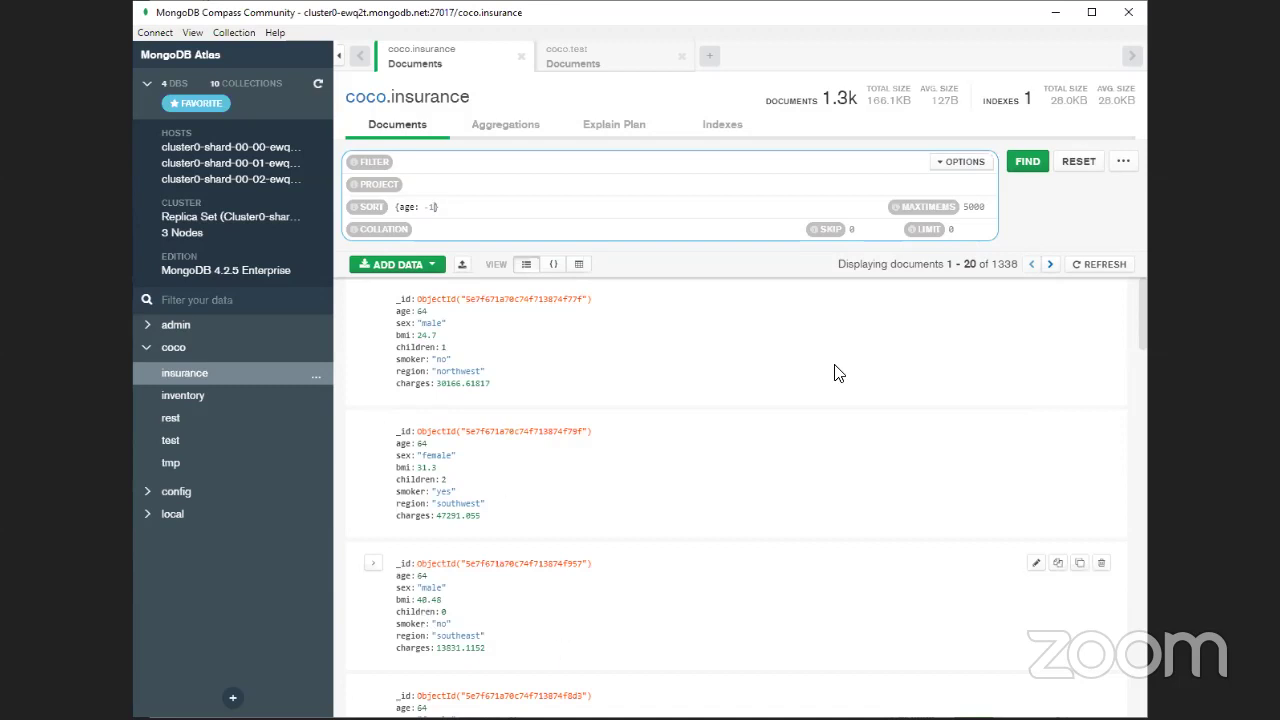
type(", ")
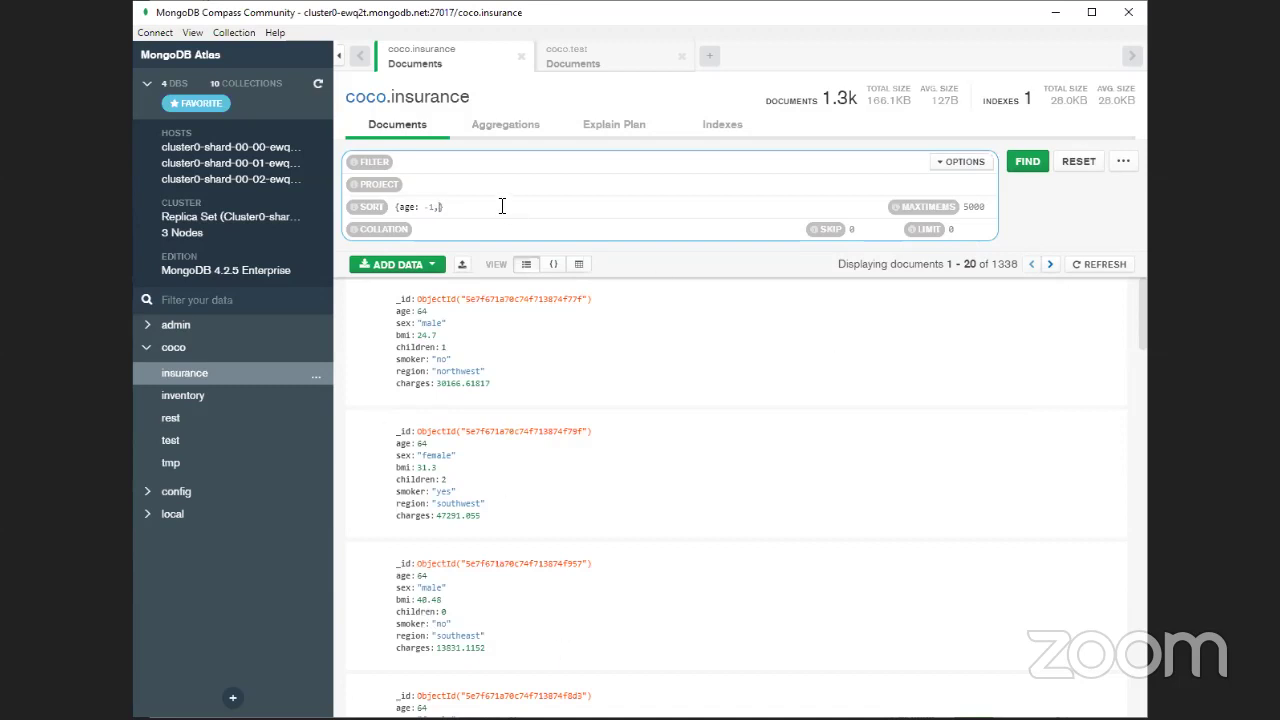
type("bmi")
key("BackSpace")
key("BackSpace")
key("BackSpace")
type("bmi: 1")
left_click(1044, 160)
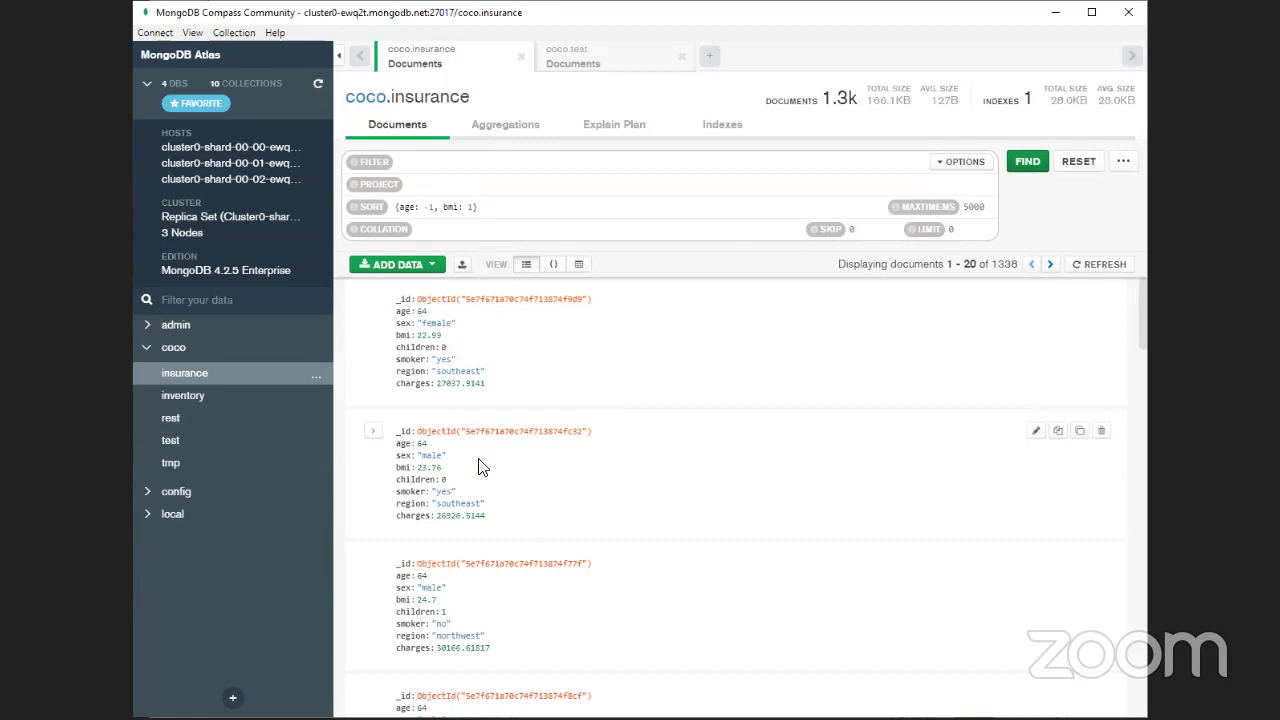
left_click(534, 209)
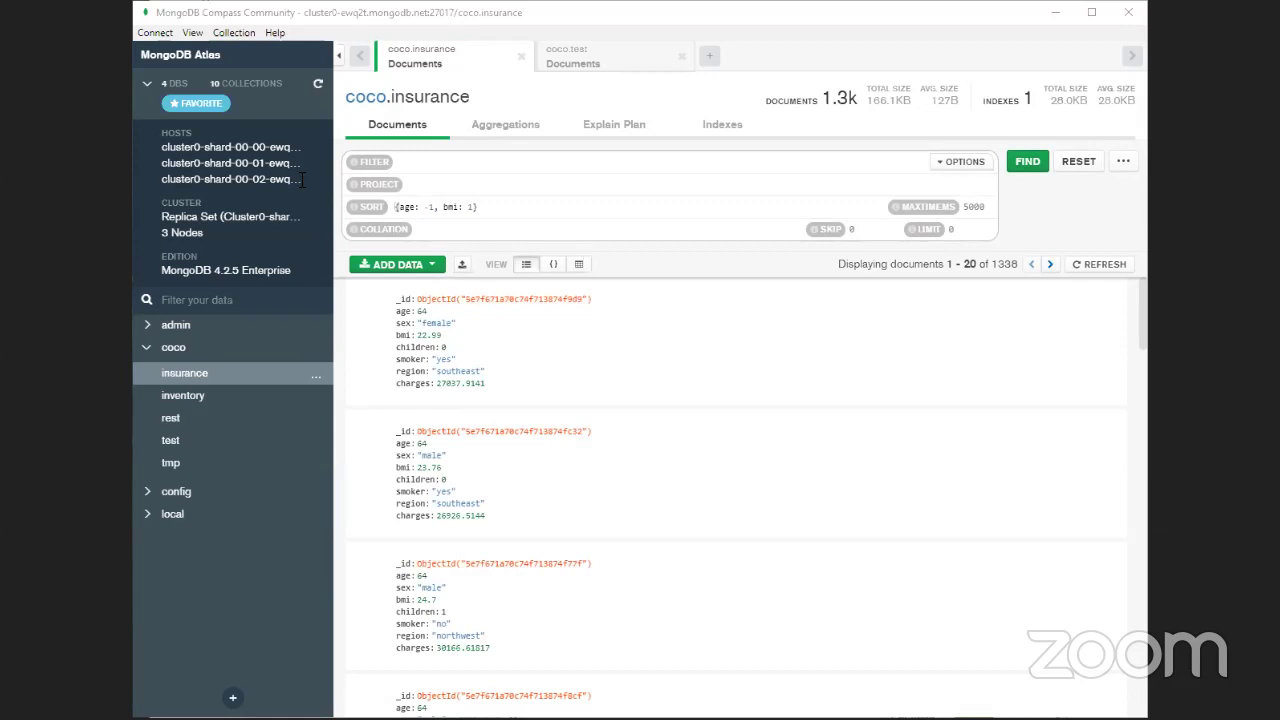
Switch to the slides in Acrobat Reader and advance to the CRUD Operation – Update slide.
key("alt+Tab")
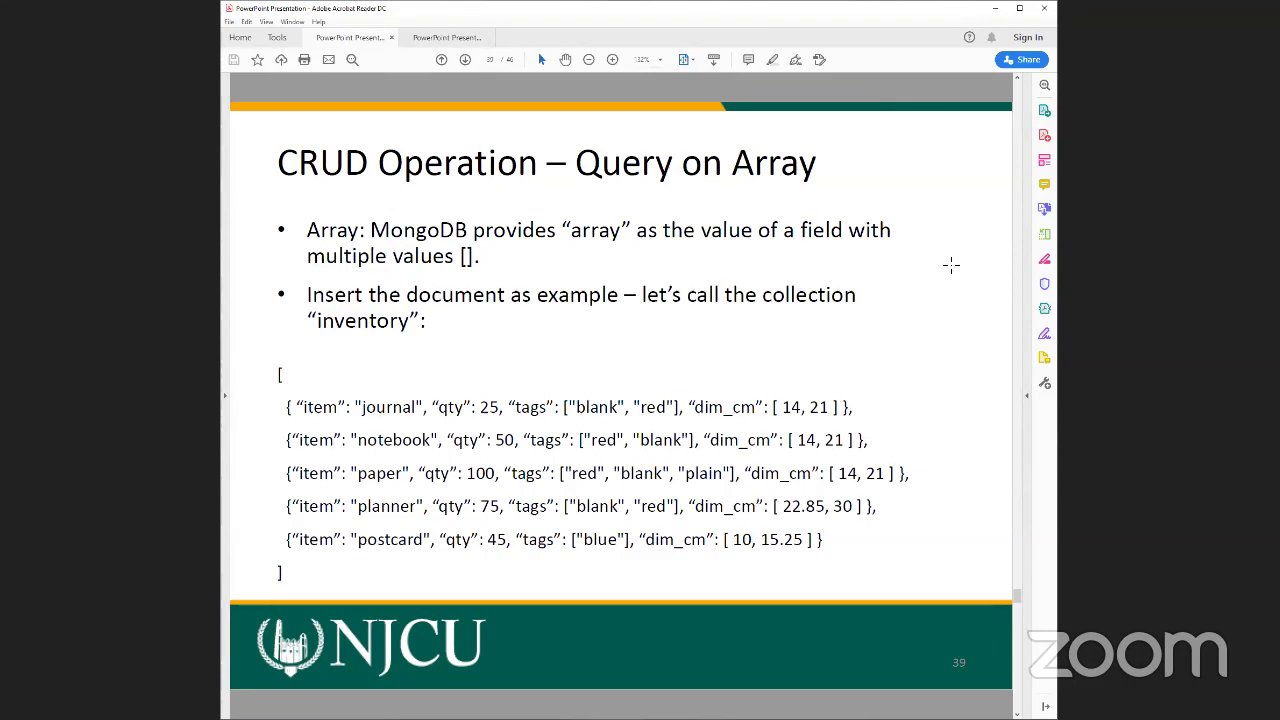
key("Right")
key("Right")
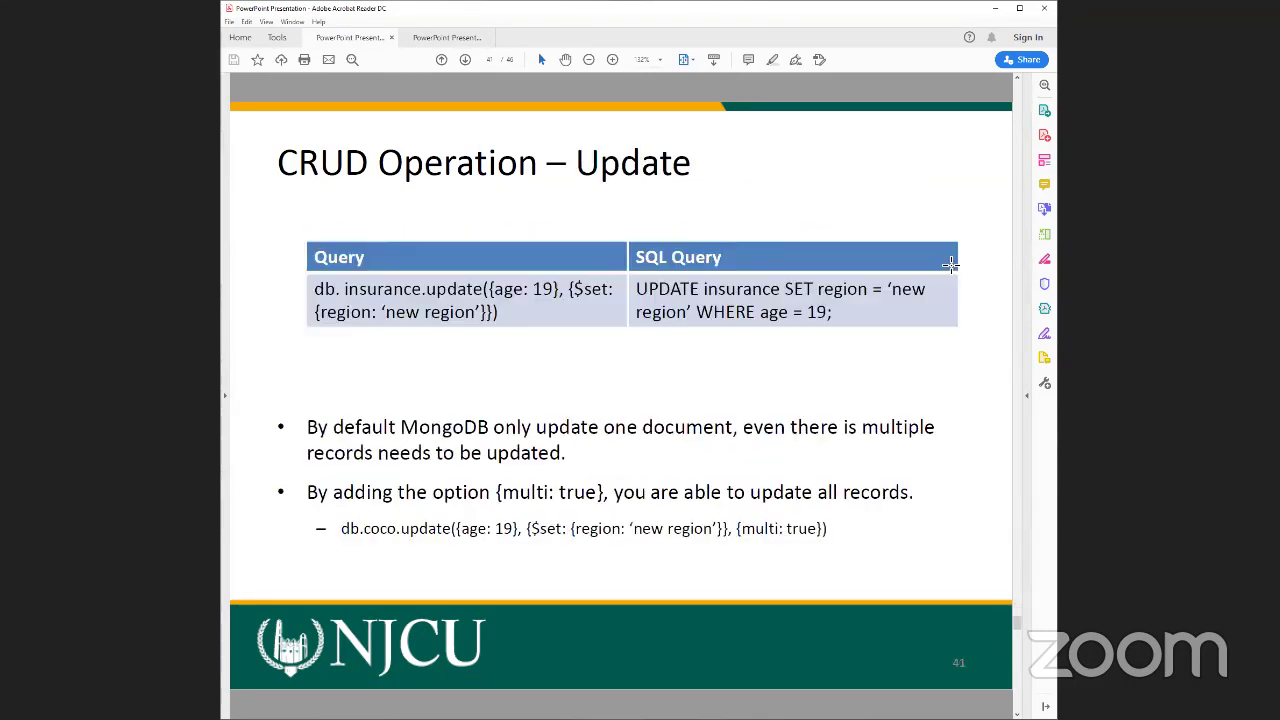